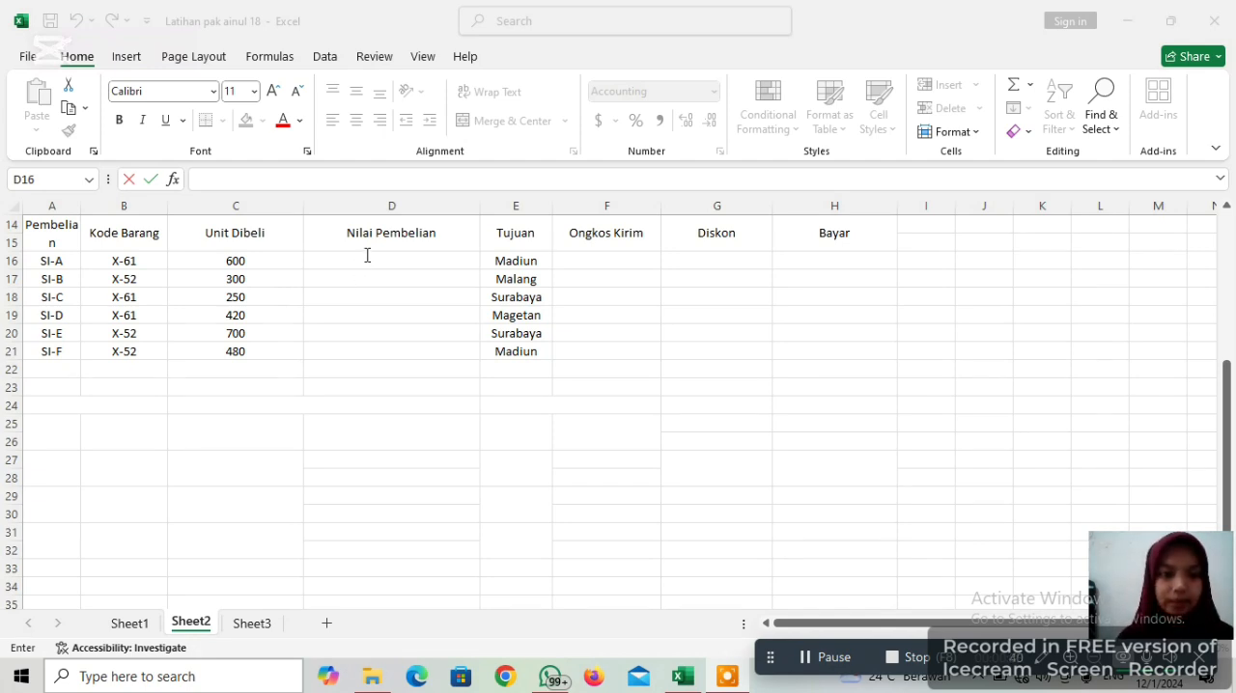
# In the first Nilai Pembelian cell, D16, start an IF formula testing whether B16 equals "X-61"
pyautogui.click(367, 253)
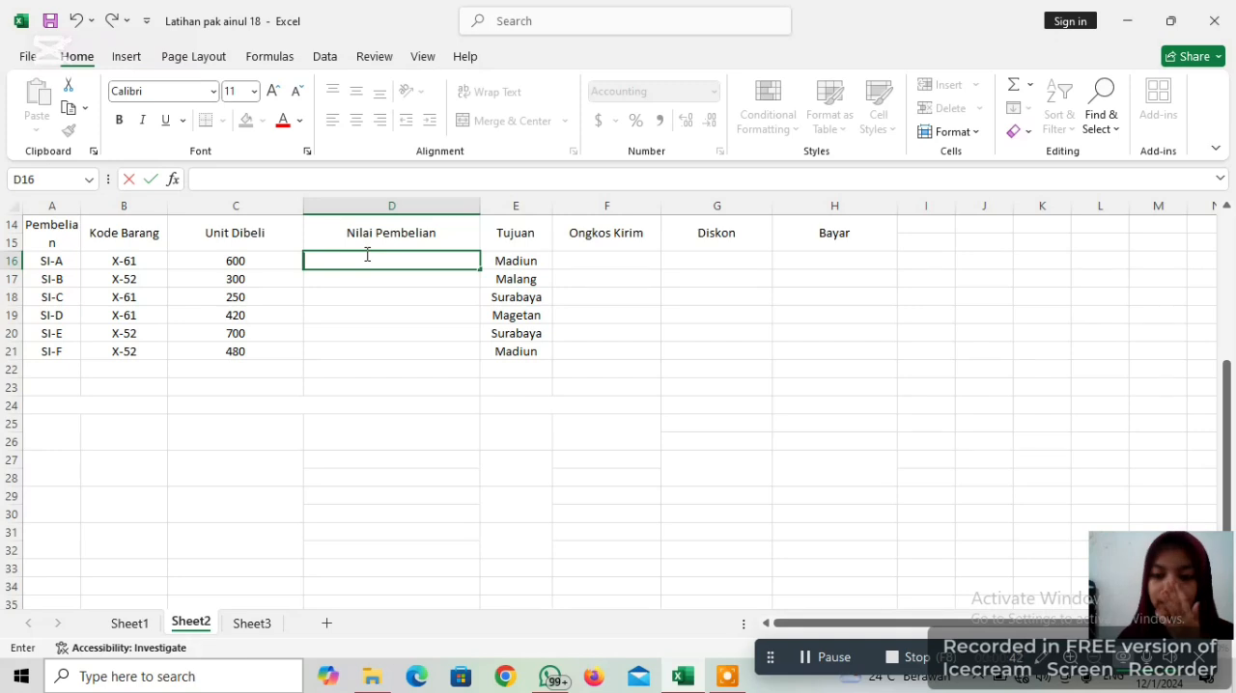
pyautogui.write('=')
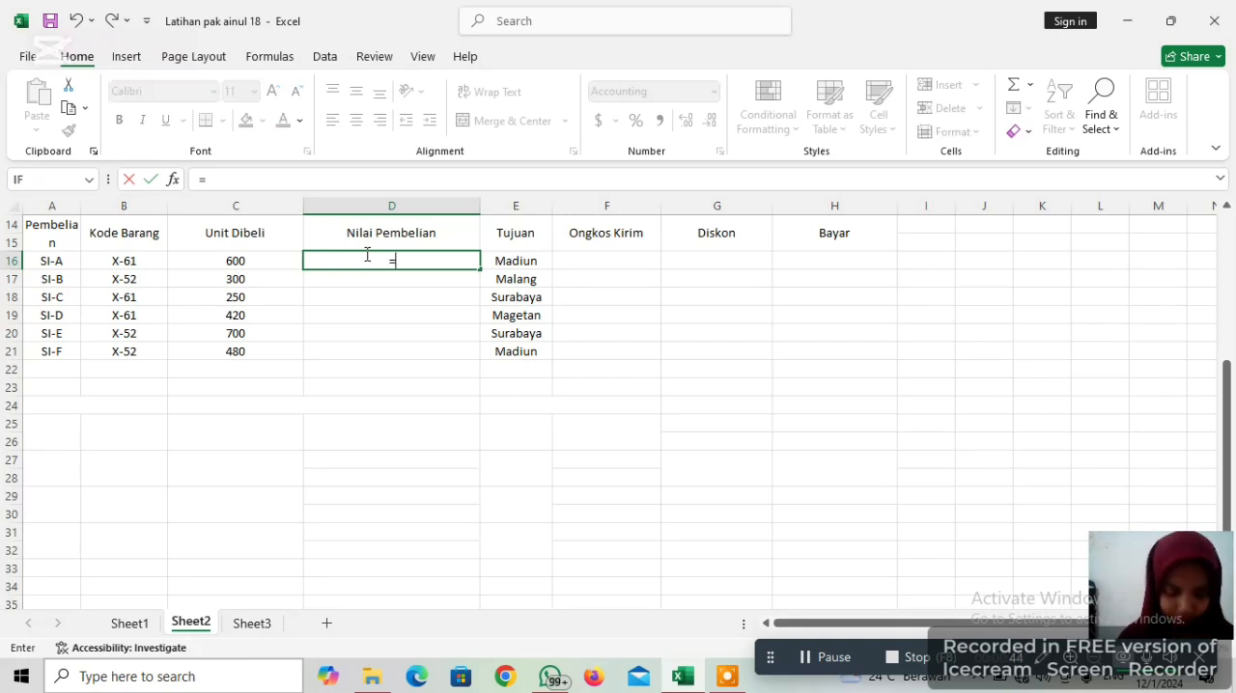
pyautogui.write('IF')
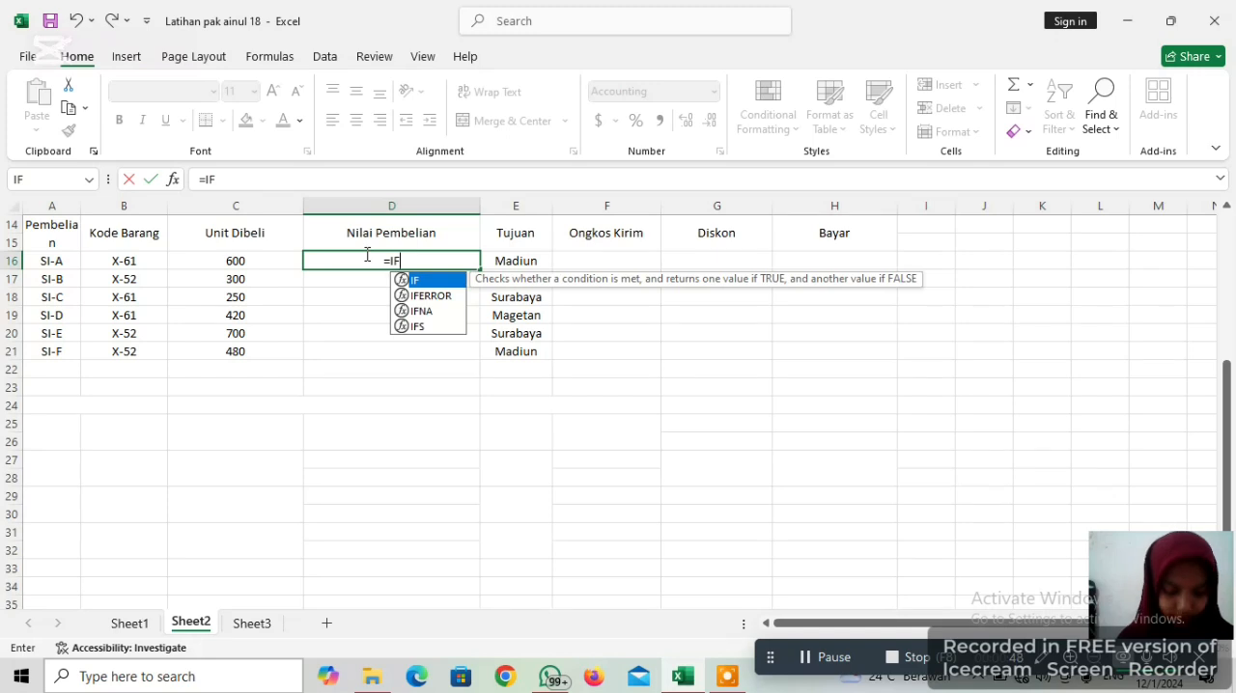
pyautogui.write('(')
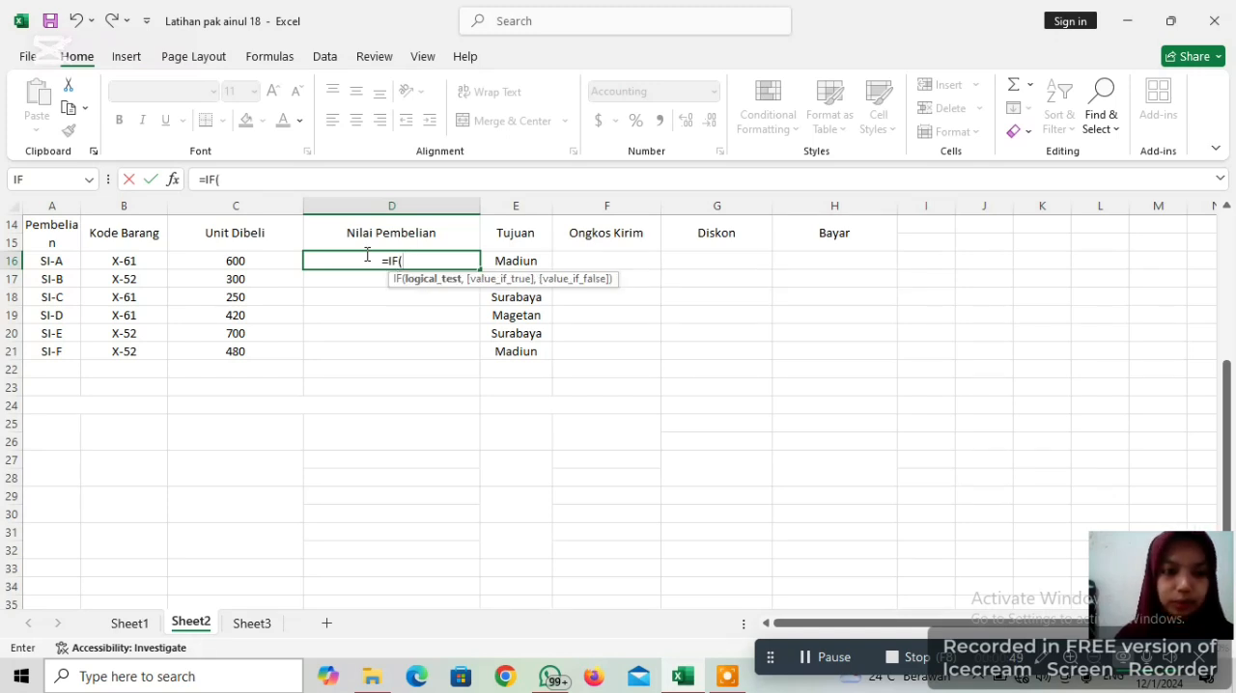
pyautogui.click(125, 261)
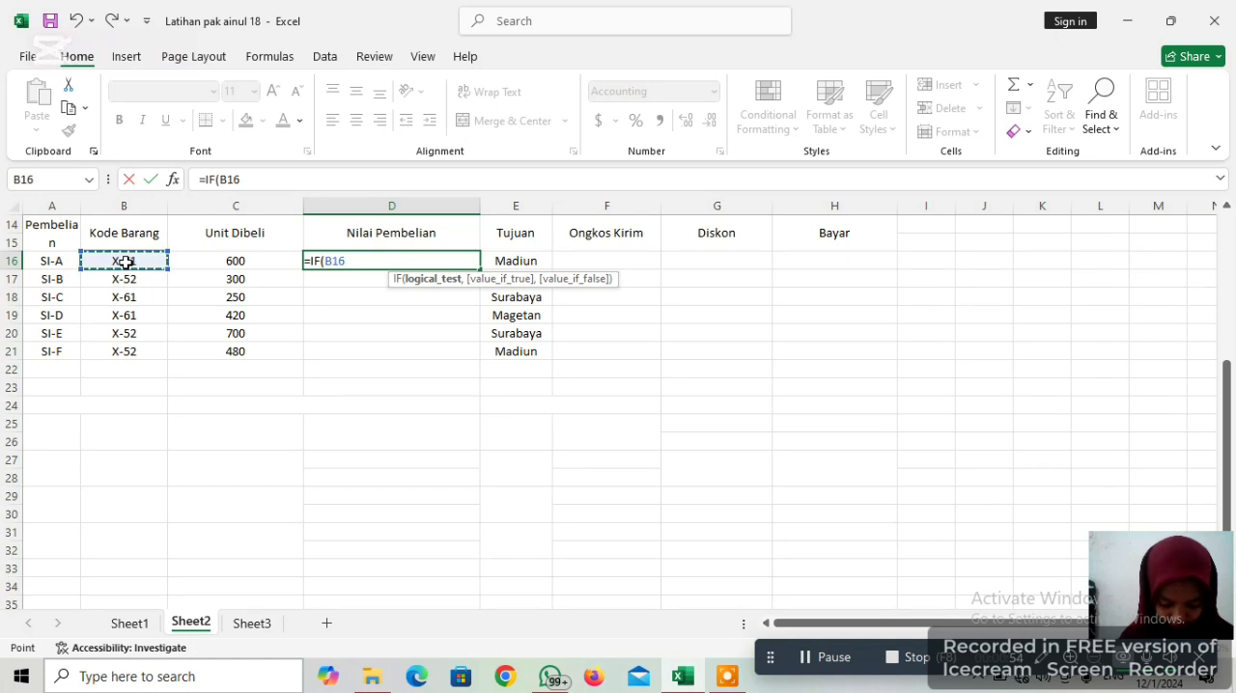
pyautogui.write('=')
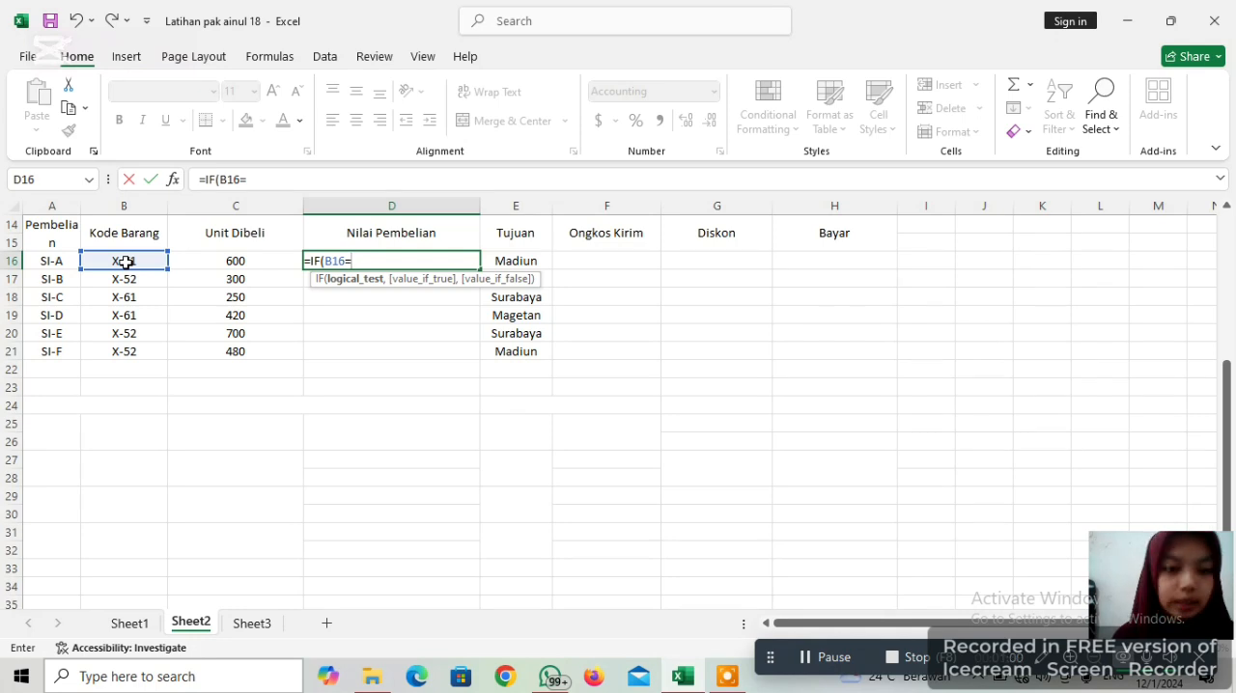
pyautogui.write('"')
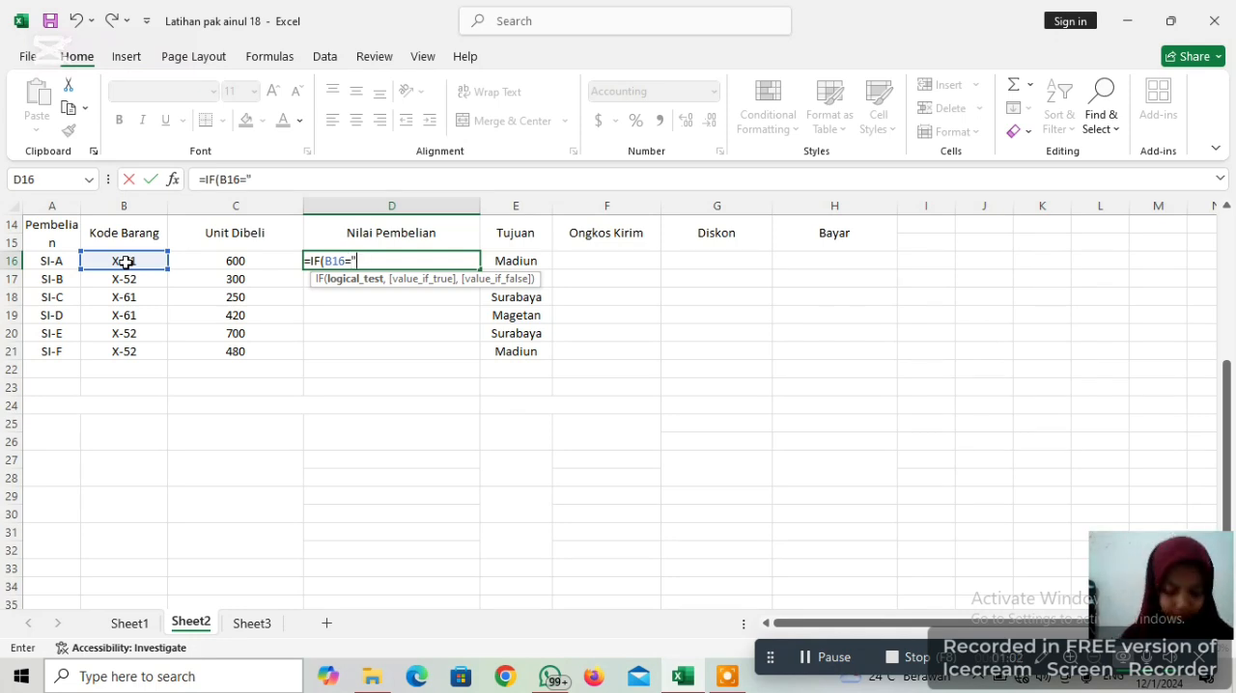
pyautogui.write('X')
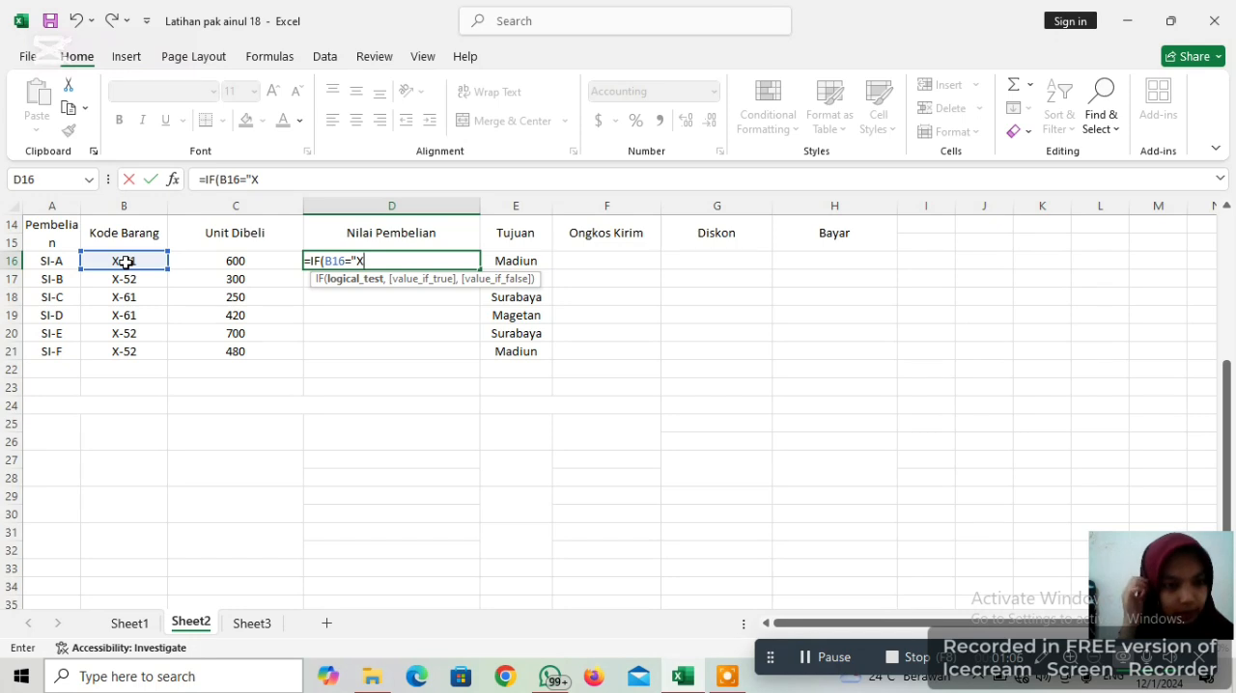
pyautogui.write('-61')
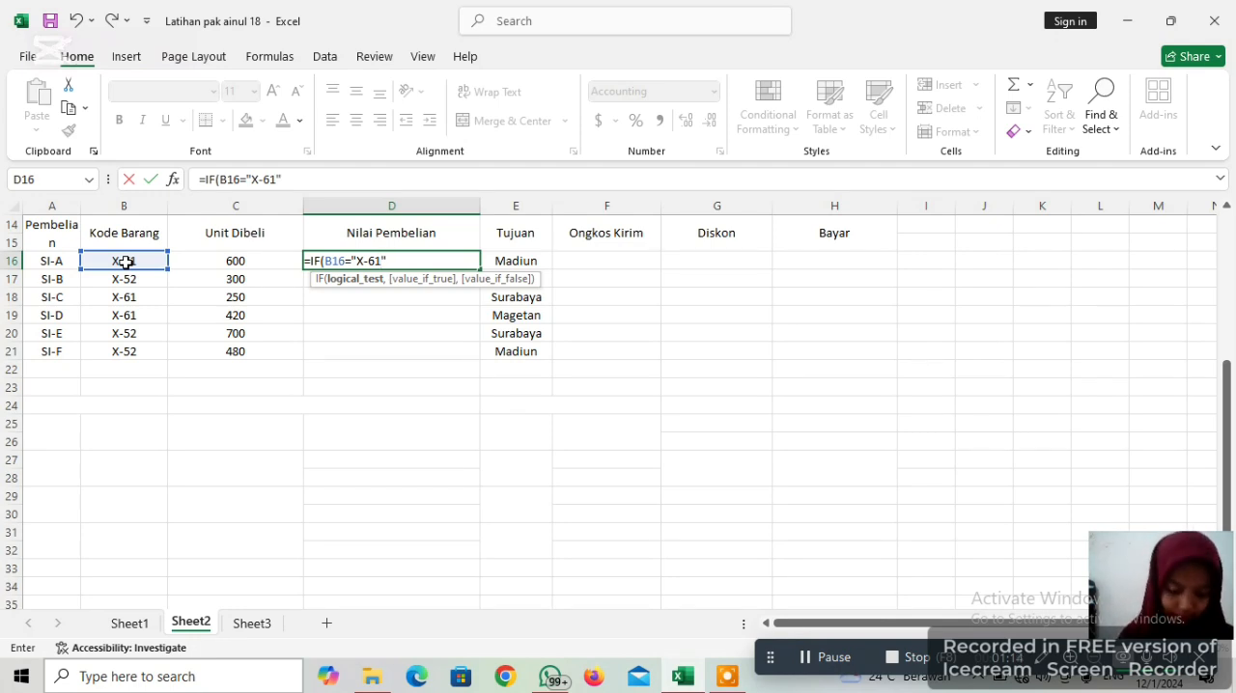
# Set the D16 IF formula's value-if-true to 100000*C16
pyautogui.write(',')
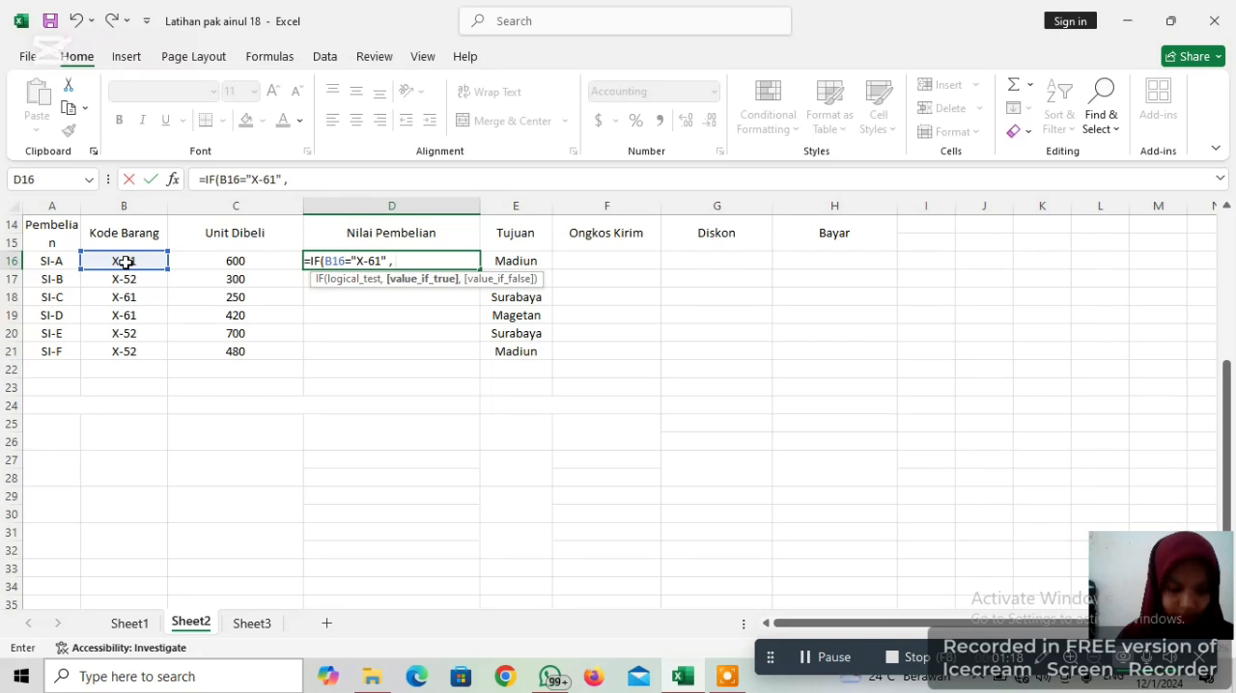
pyautogui.write(' 1000')
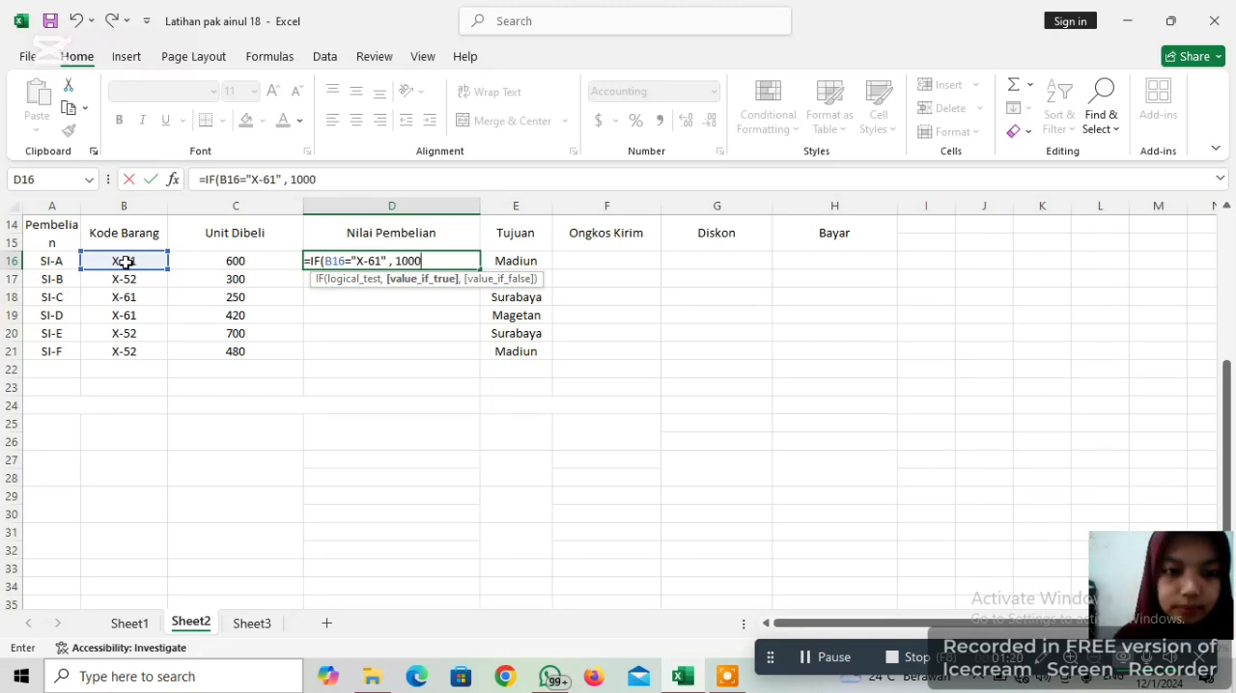
pyautogui.write('00')
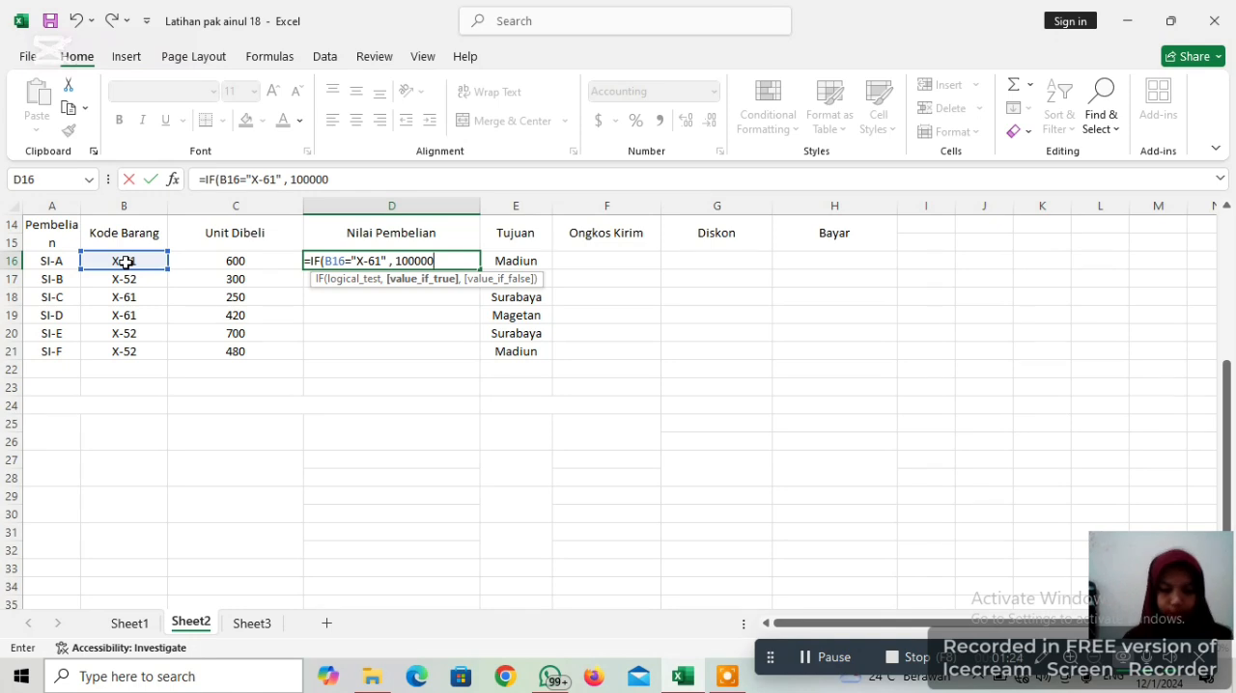
pyautogui.write('*')
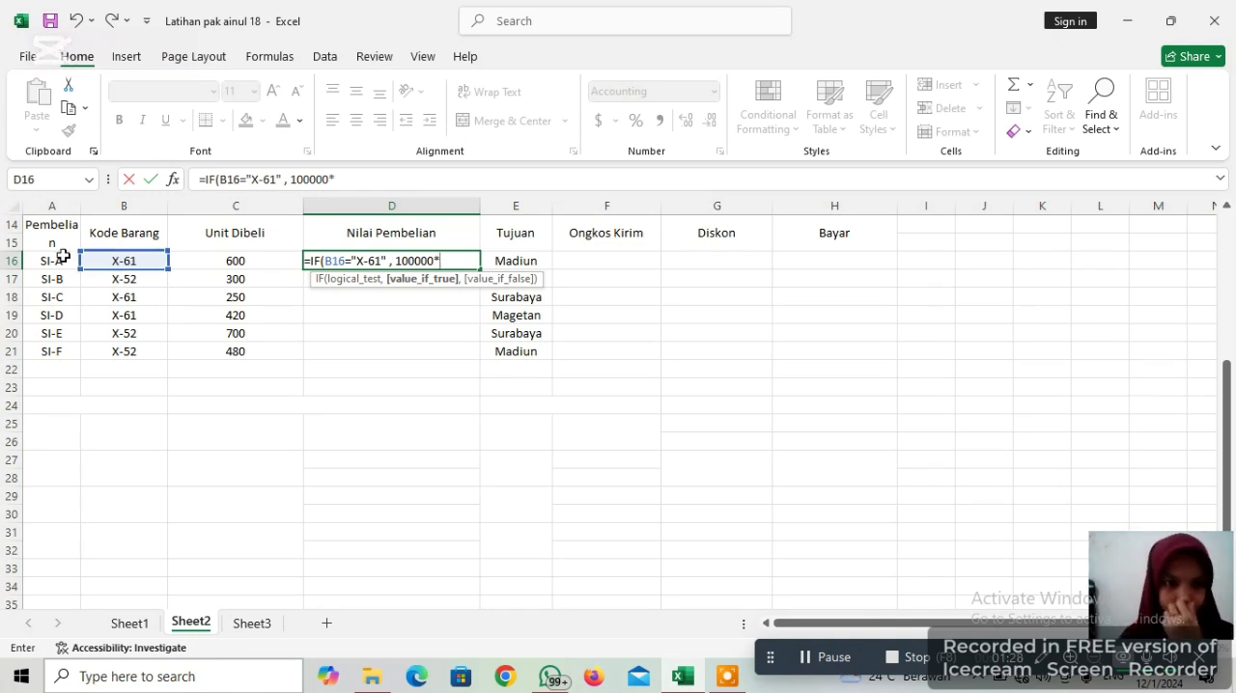
pyautogui.click(211, 262)
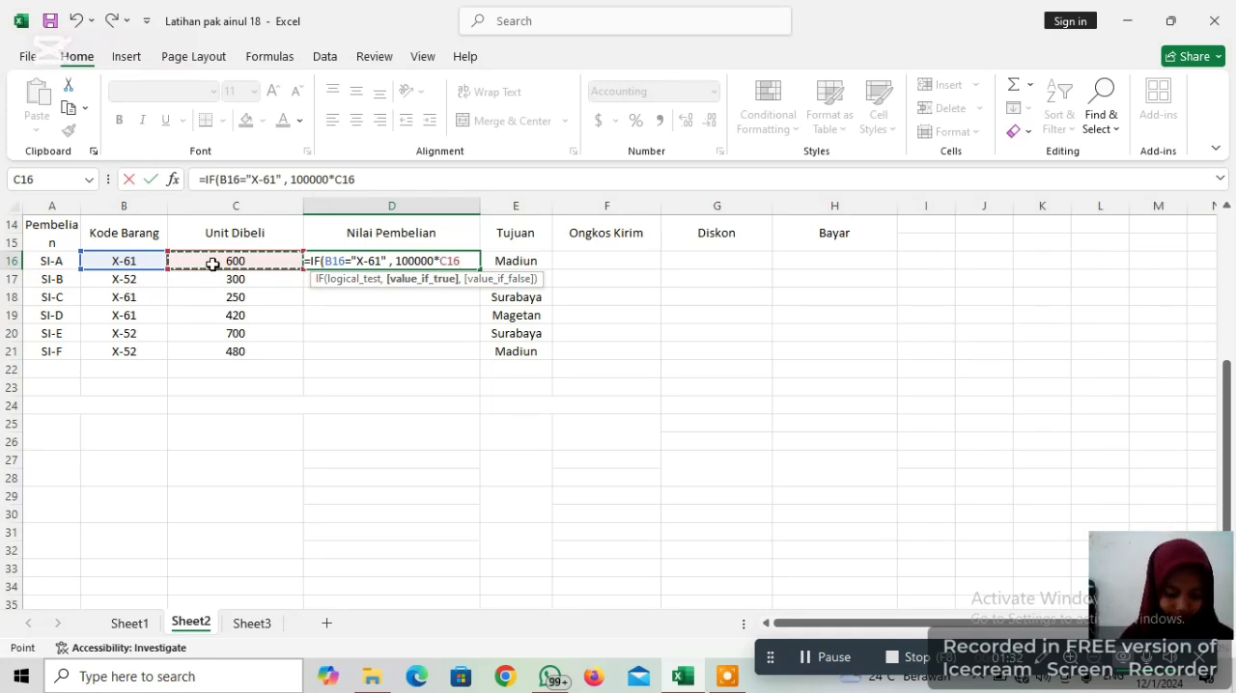
# Set the D16 formula's value-if-false to 200000*C16, close the IF function and enter the formula
pyautogui.write(',')
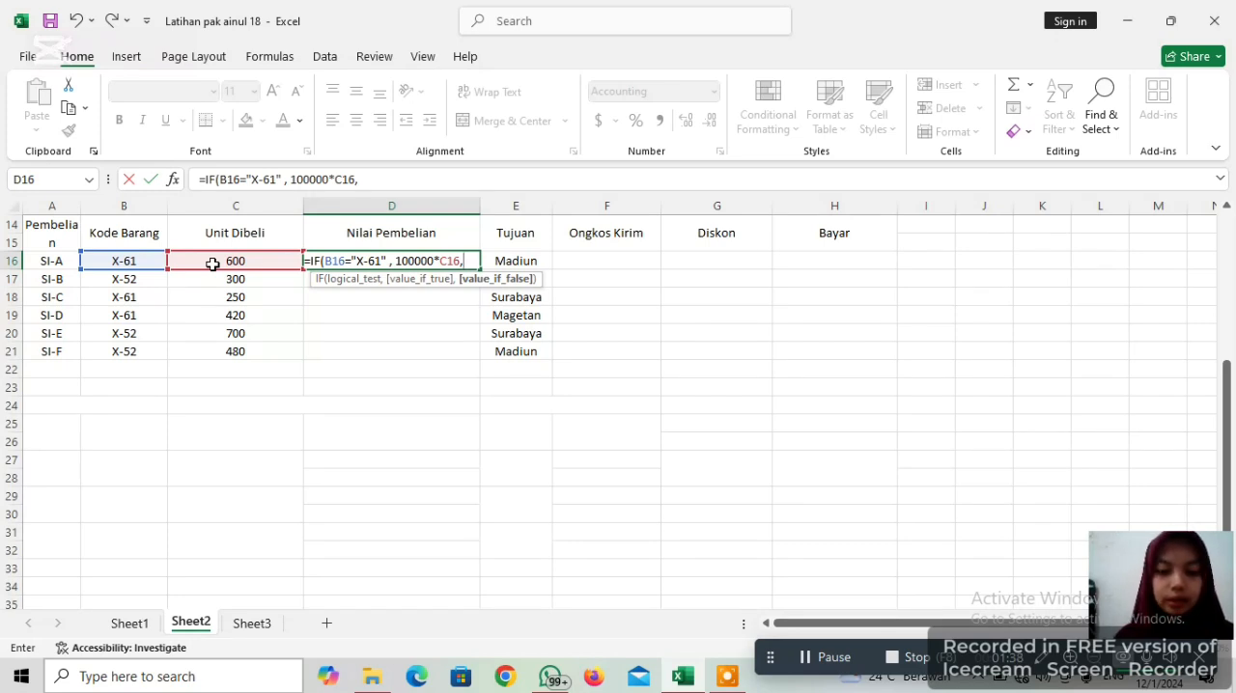
pyautogui.write('200')
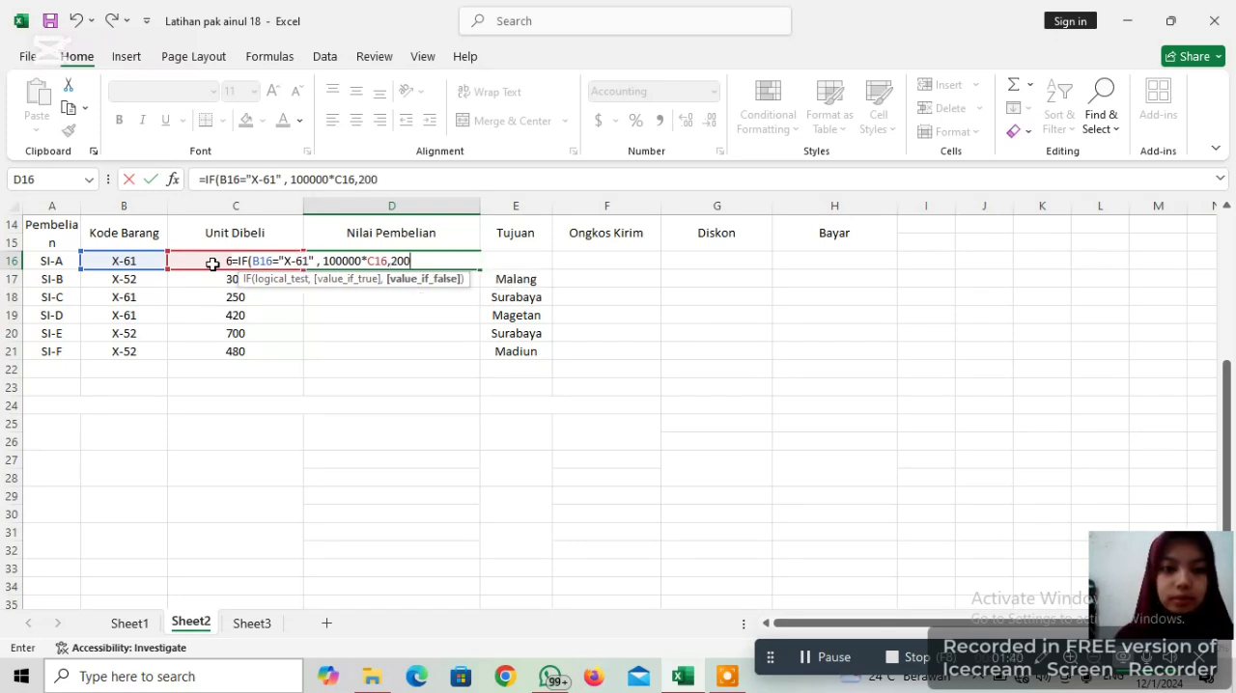
pyautogui.write('000')
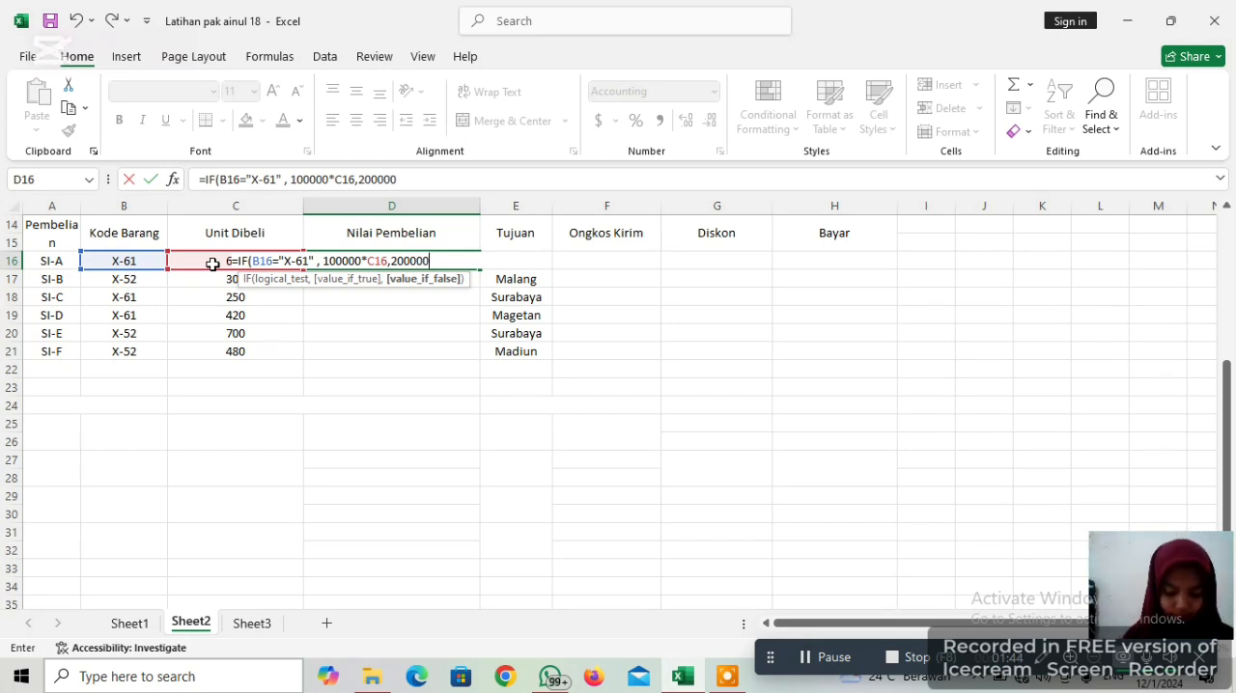
pyautogui.write('*')
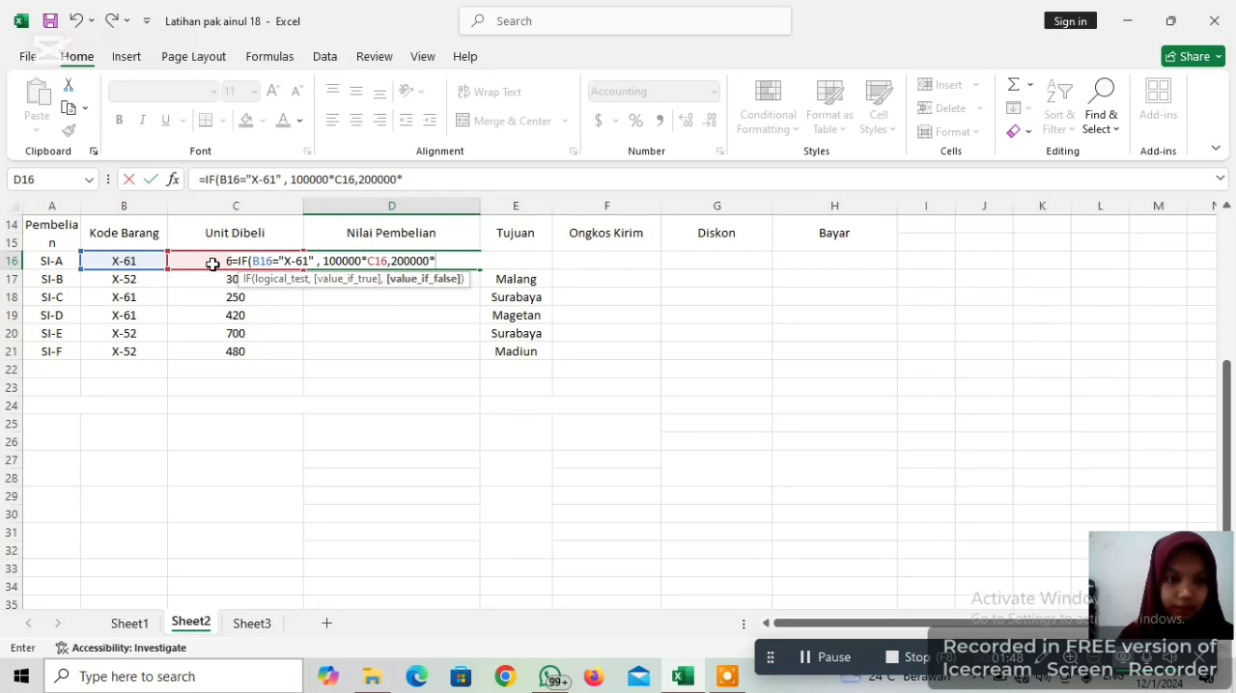
pyautogui.write('C')
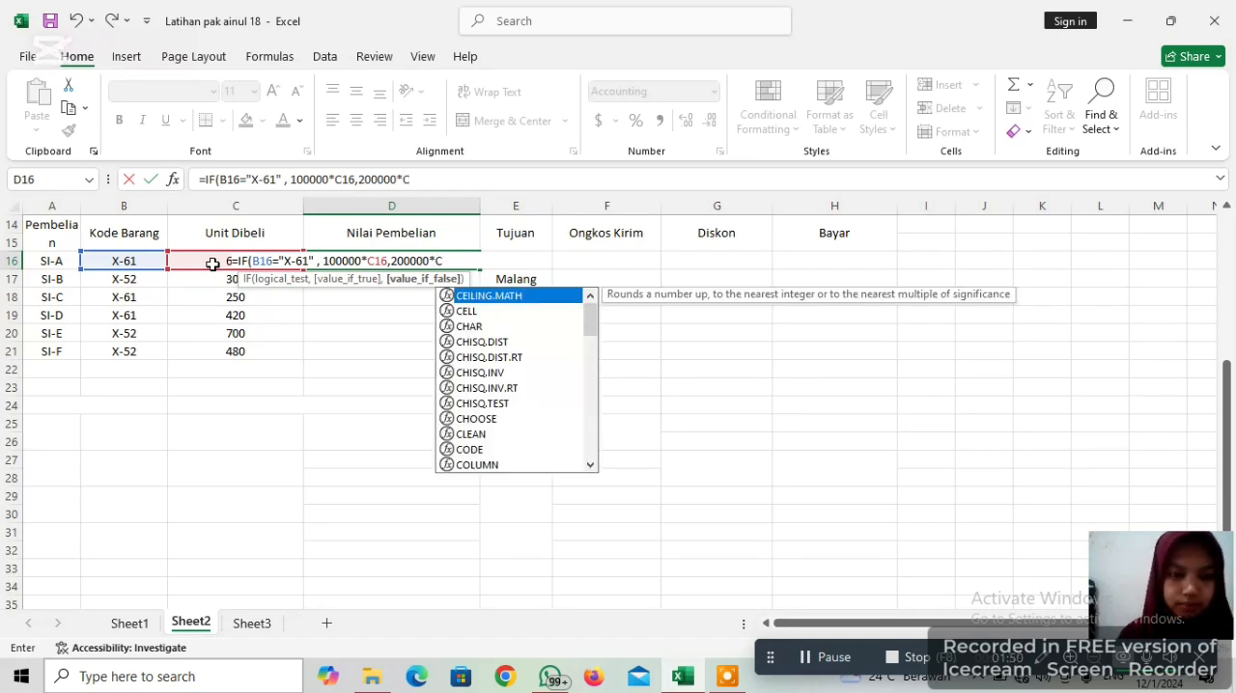
pyautogui.write('1')
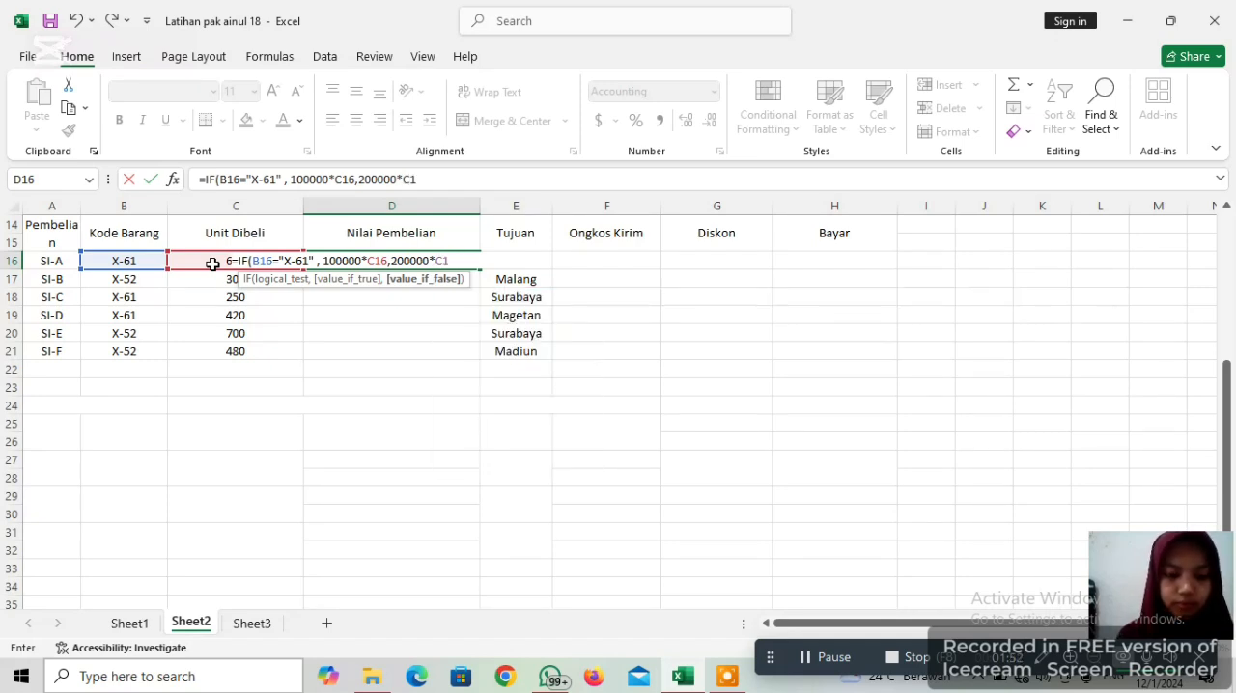
pyautogui.write('6')
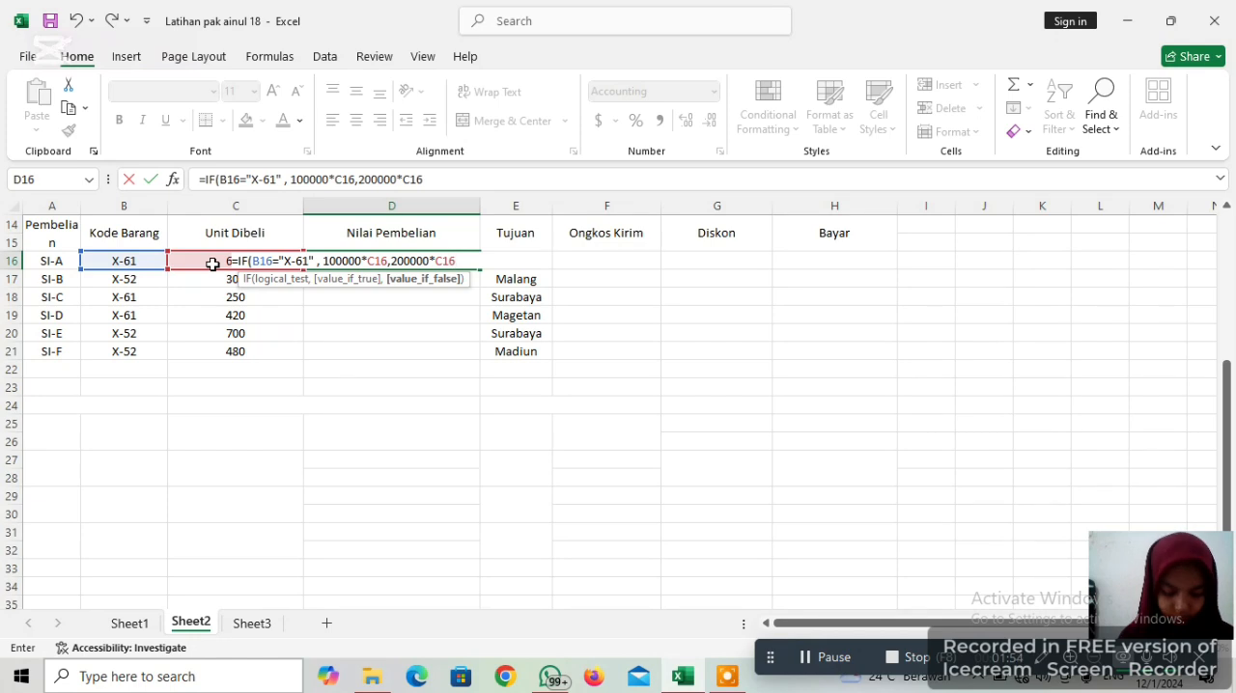
pyautogui.write(')')
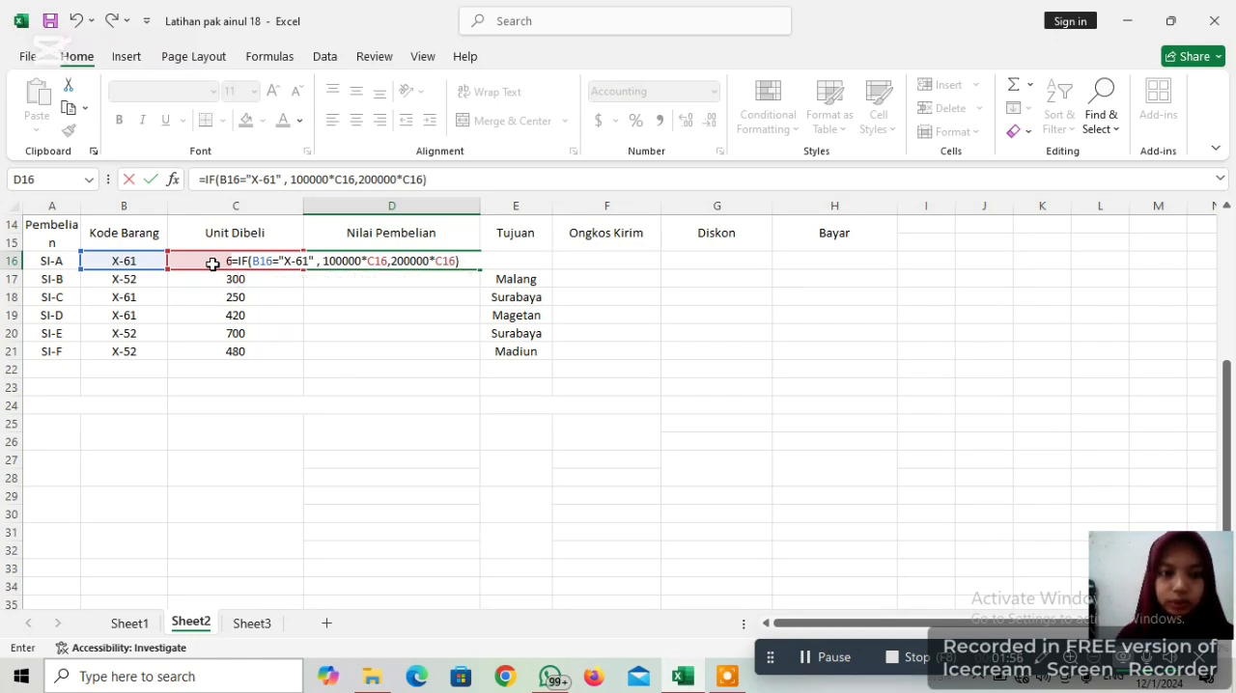
pyautogui.press('Return')
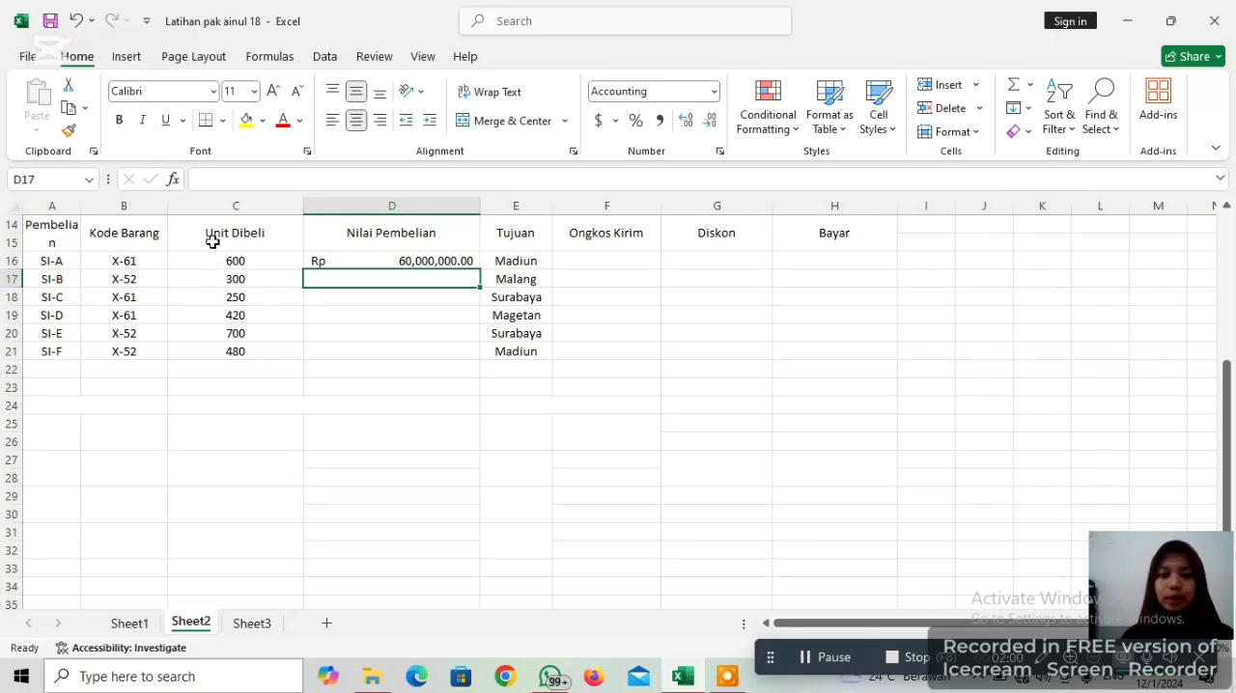
# Fill the Nilai Pembelian formula from D16 down through D21
pyautogui.click(394, 261)
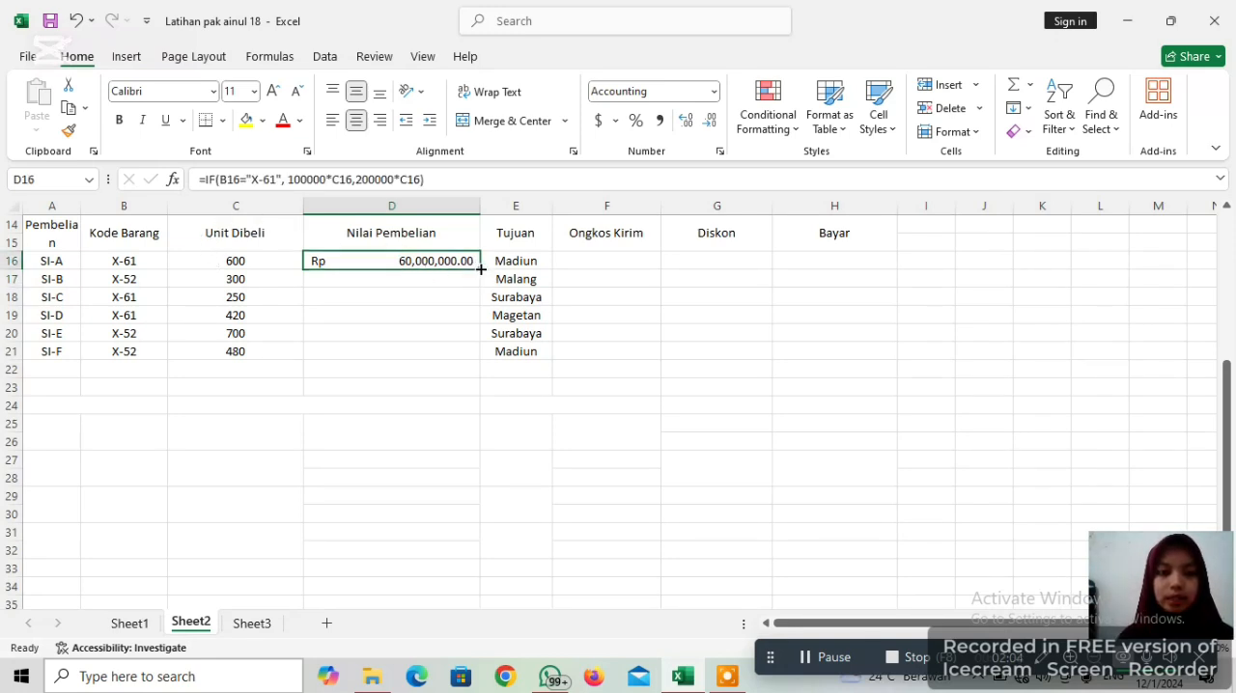
pyautogui.moveTo(476, 267); pyautogui.dragTo(472, 354)
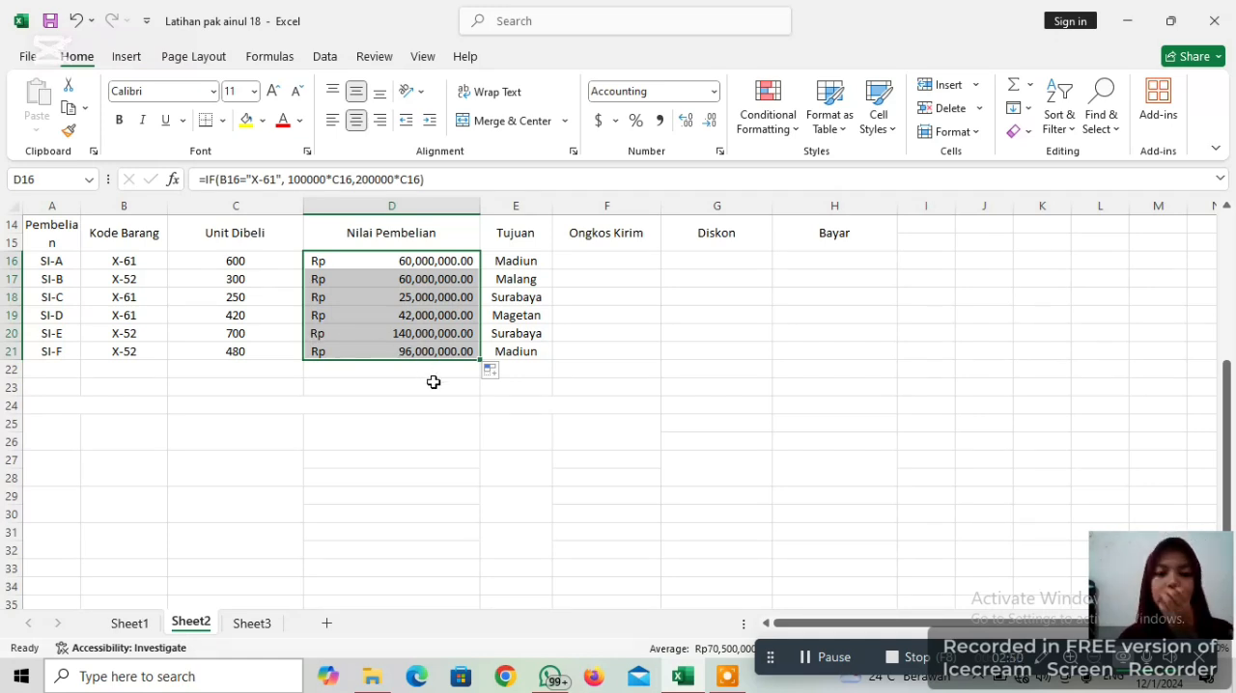
pyautogui.click(534, 264)
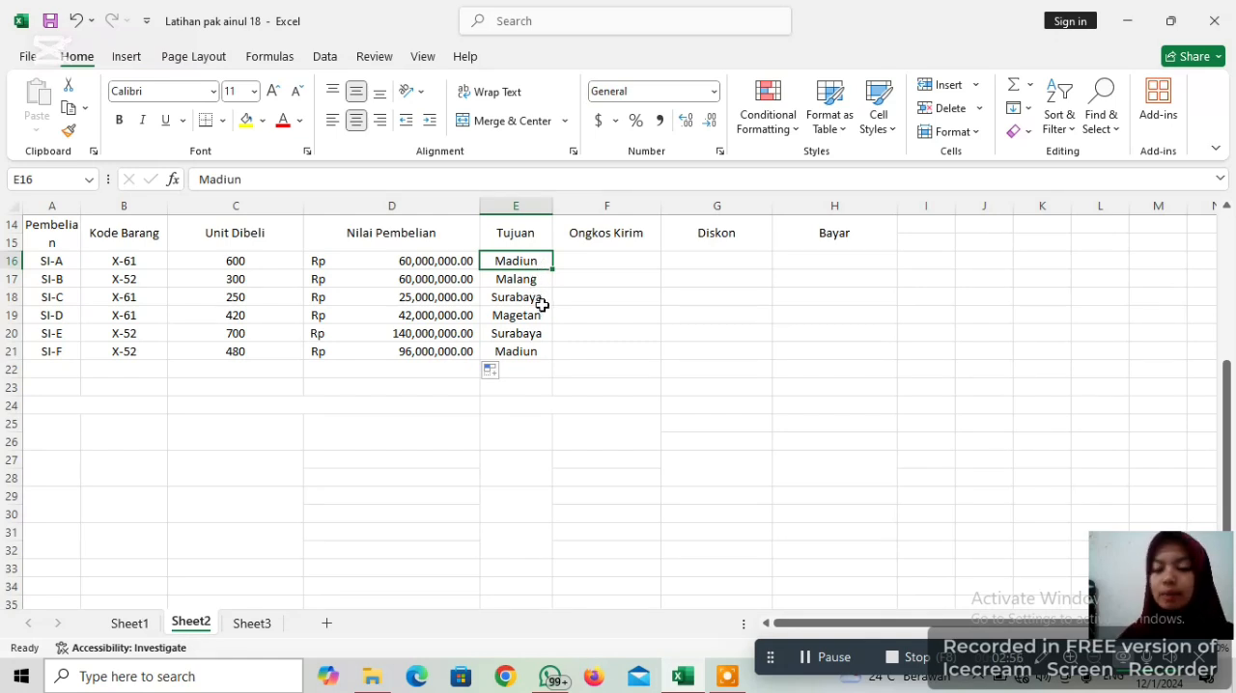
# In the first Ongkos Kirim cell, F16, start an IF formula testing whether E16 equals "Surabaya"
pyautogui.click(617, 260)
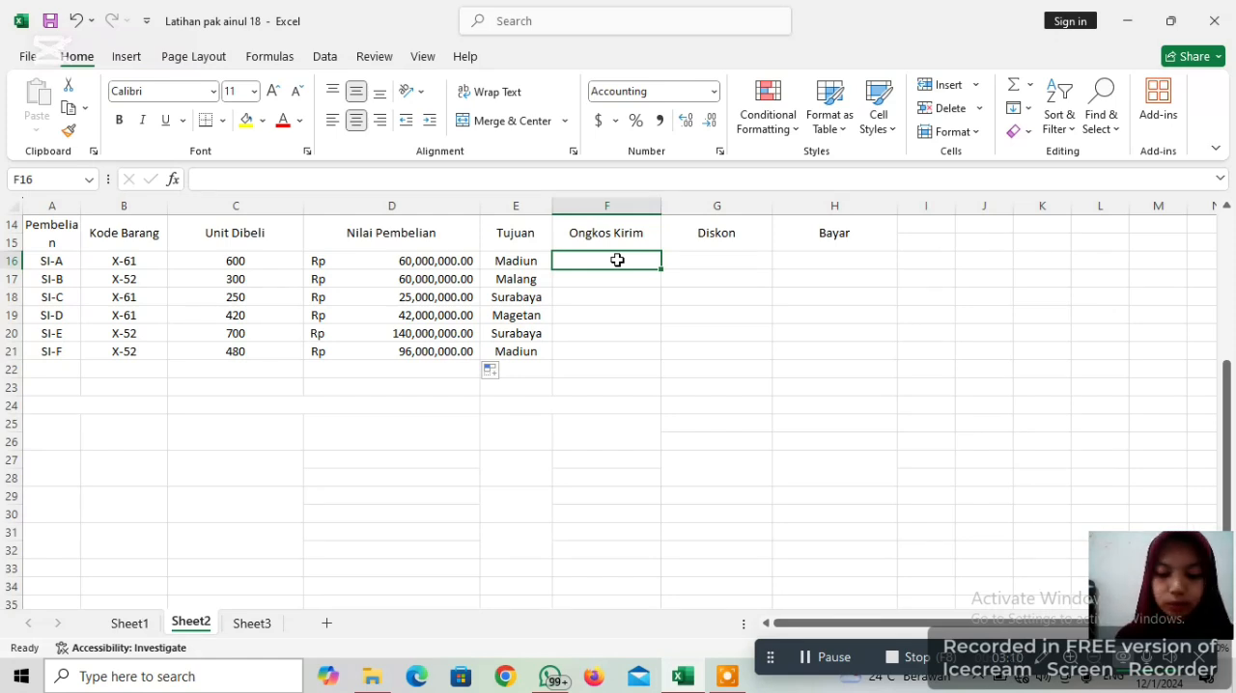
pyautogui.write('=')
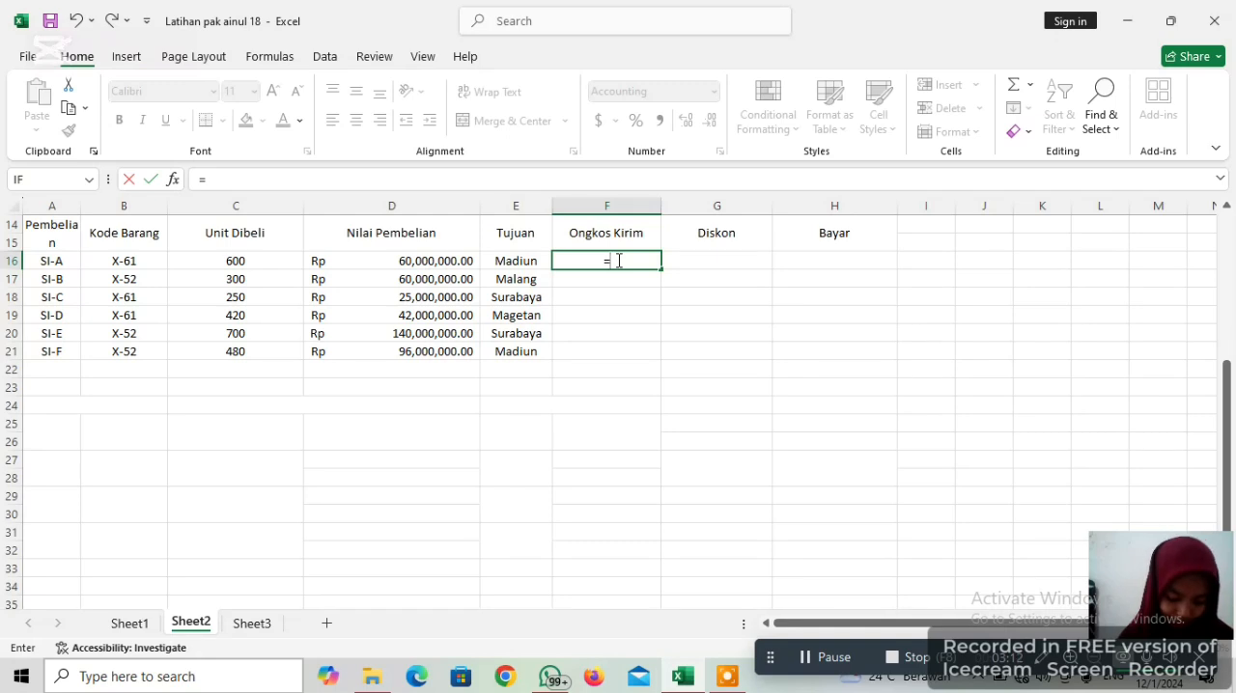
pyautogui.write('IF')
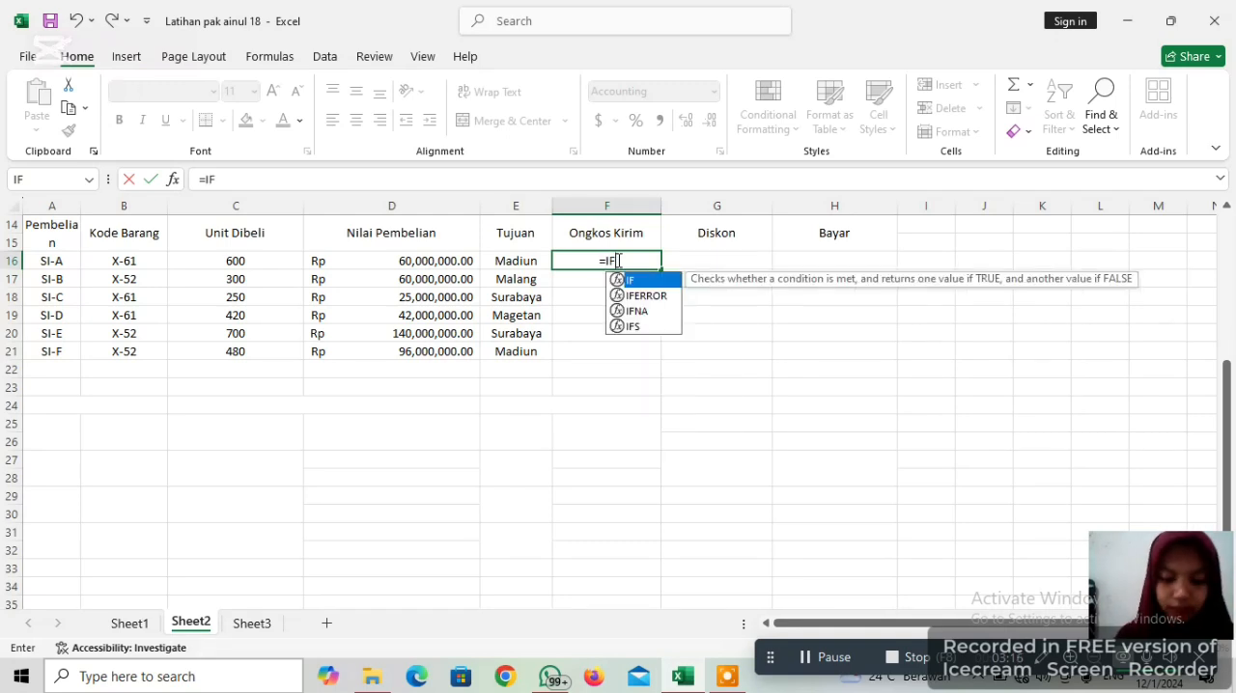
pyautogui.write('(')
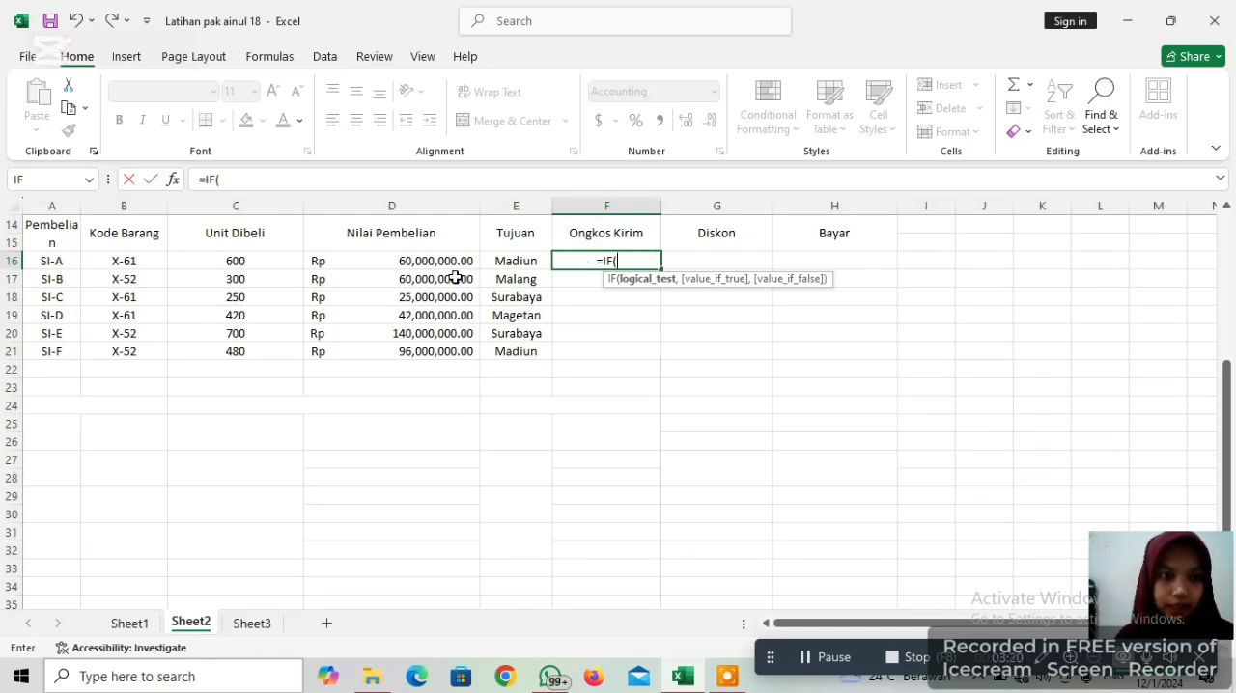
pyautogui.click(528, 263)
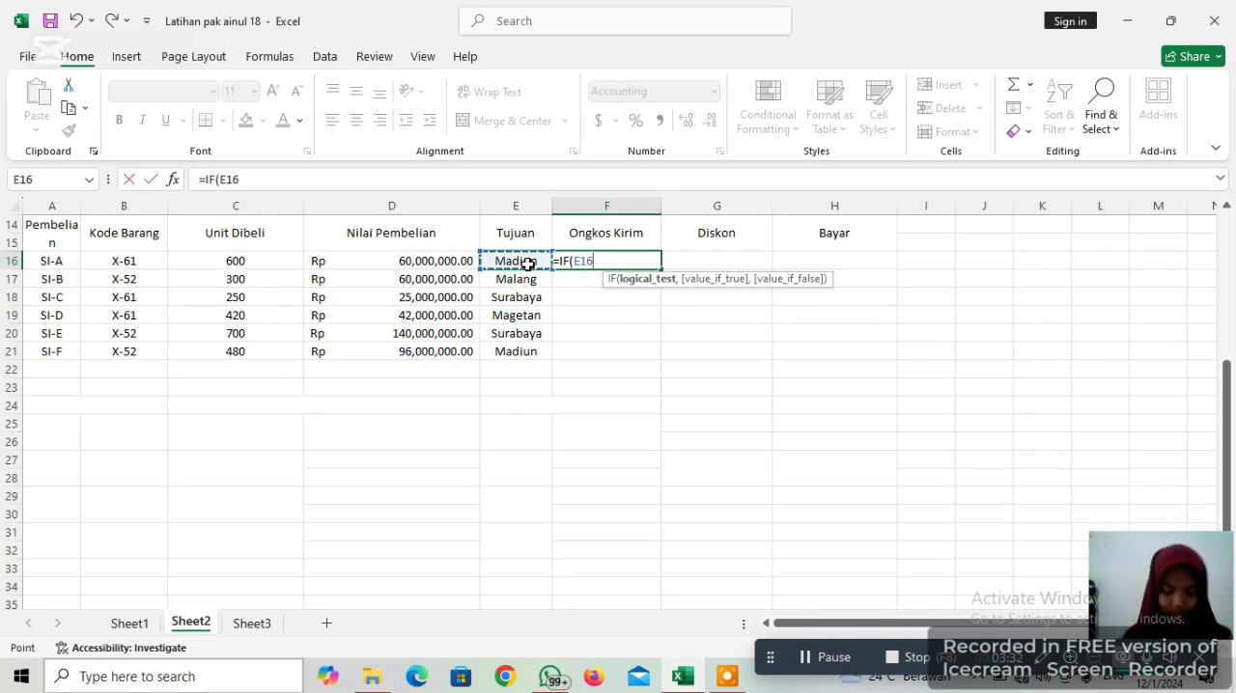
pyautogui.write('=')
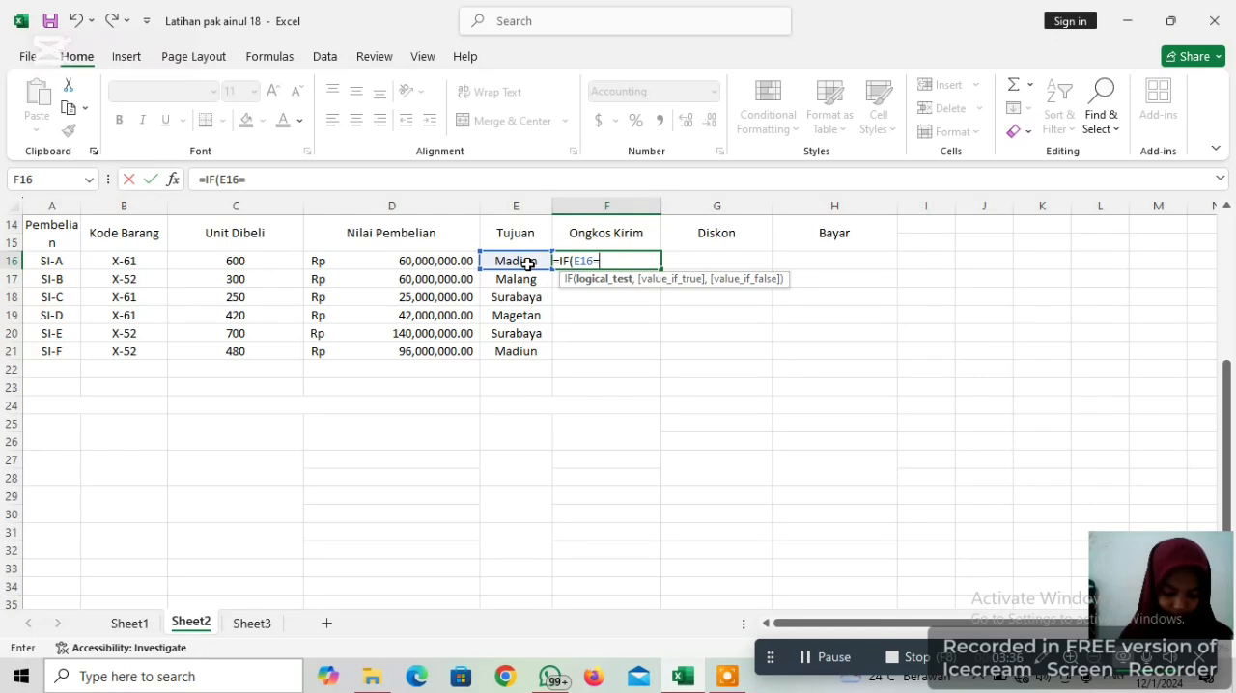
pyautogui.write('"')
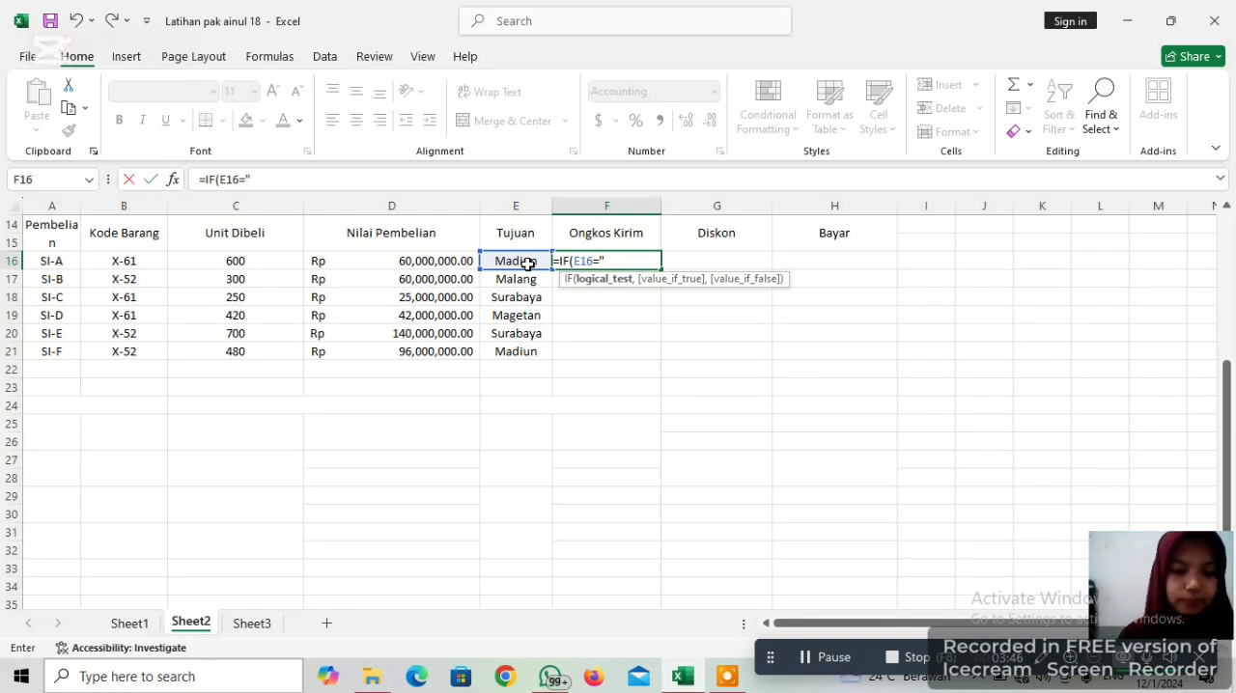
pyautogui.write('S')
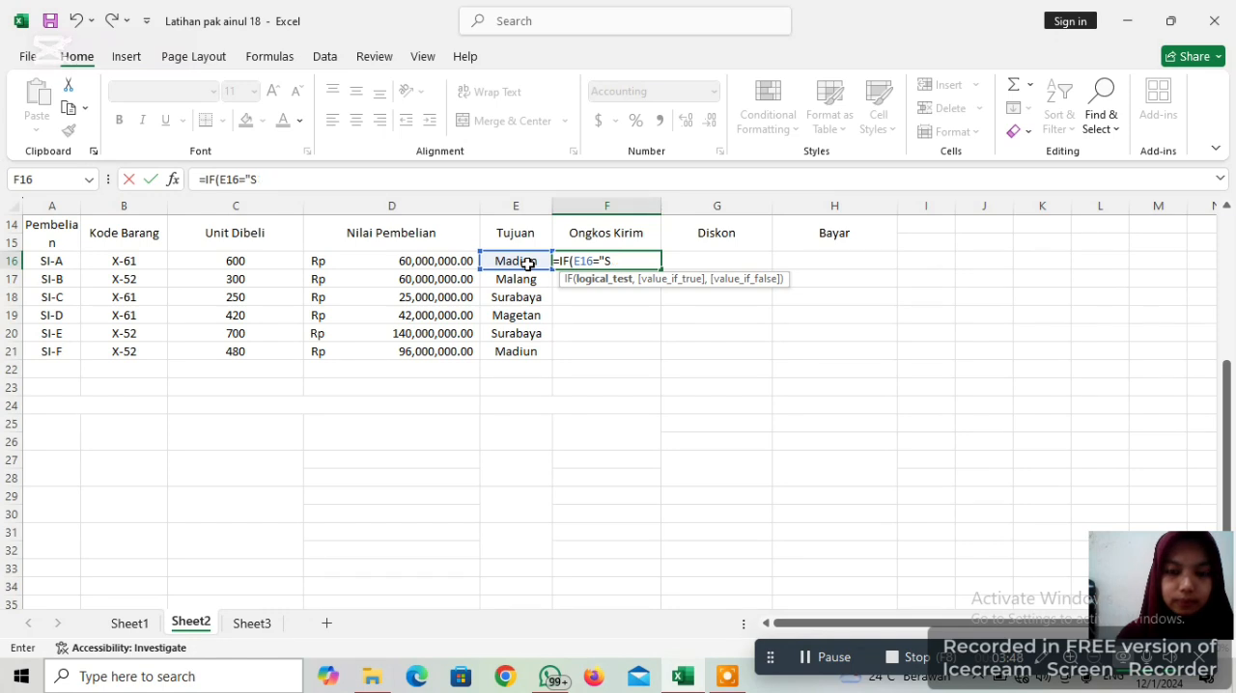
pyautogui.write('ura')
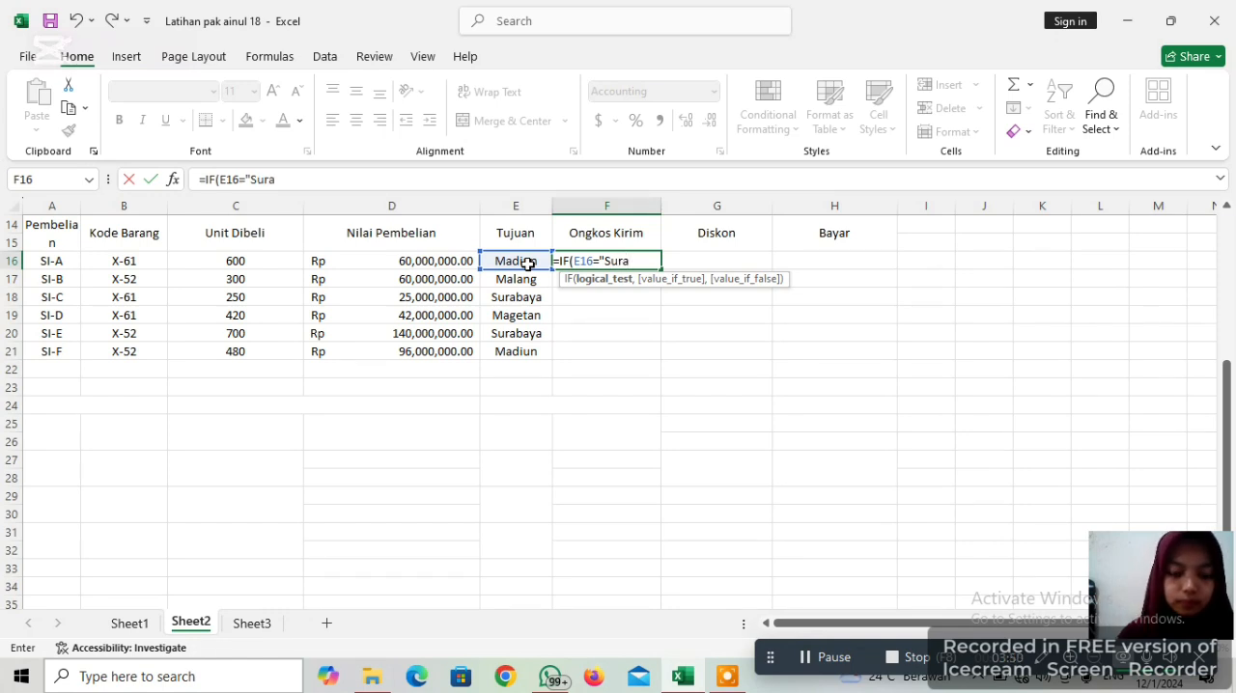
pyautogui.write('baya')
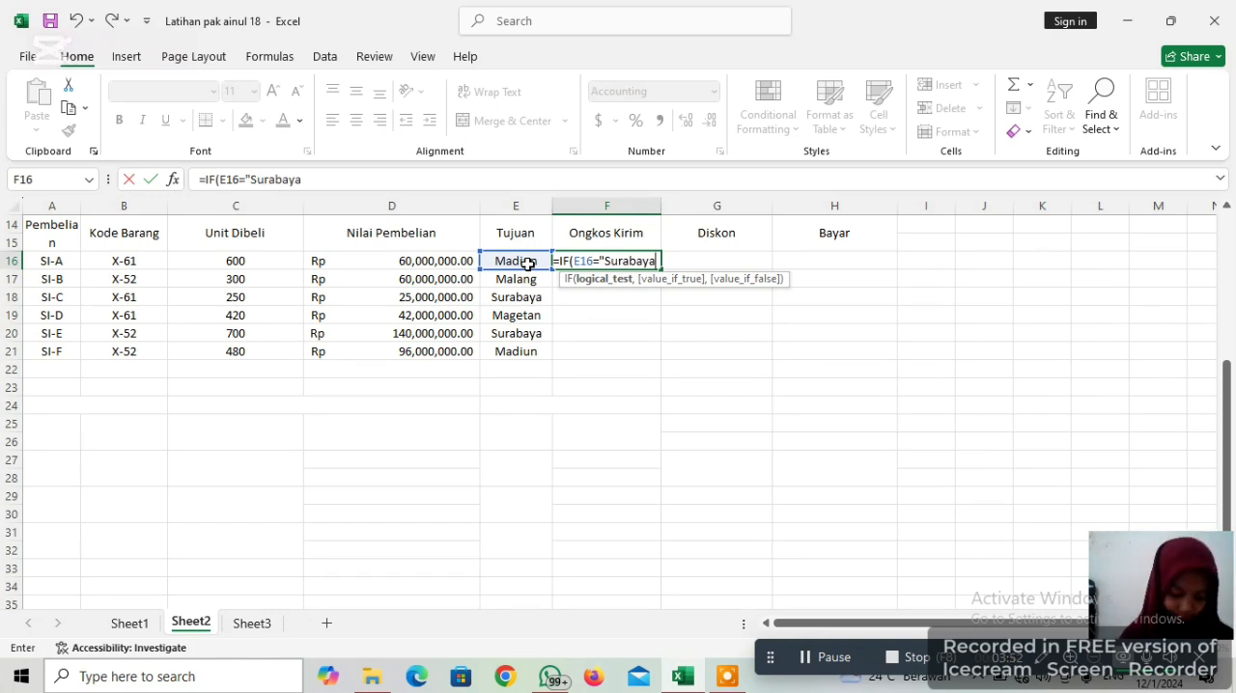
pyautogui.write('"')
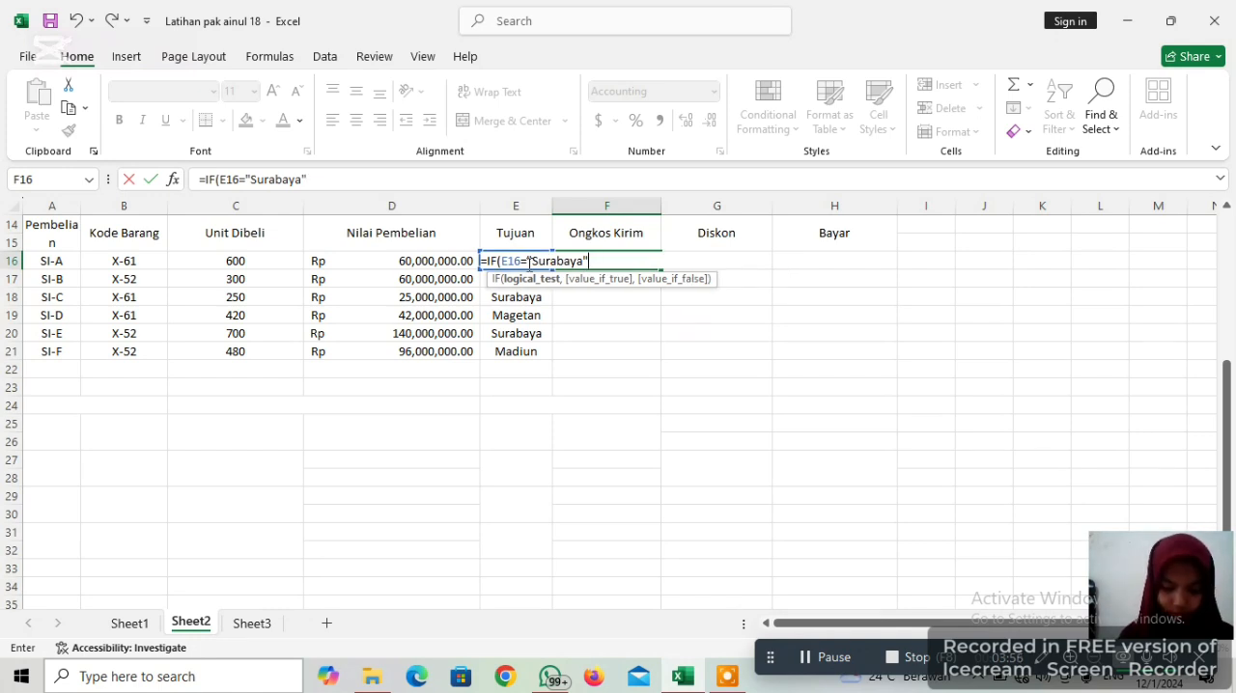
pyautogui.write(',')
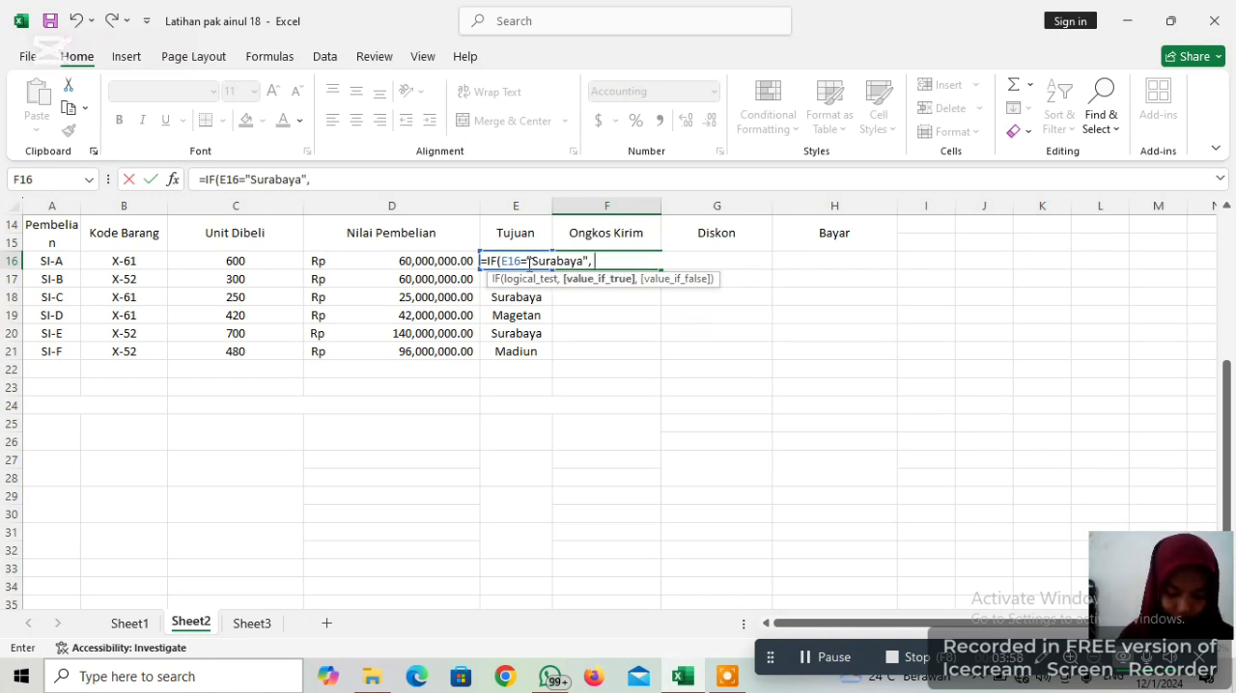
pyautogui.write(' 0')
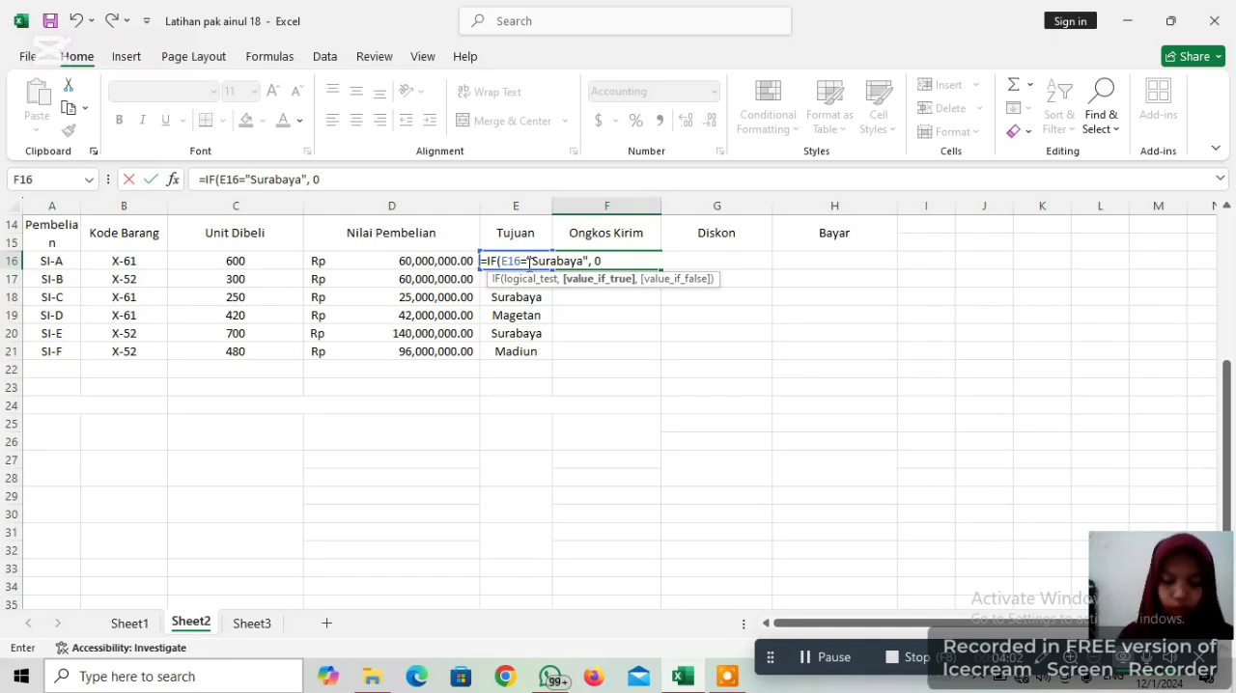
pyautogui.write(',2500')
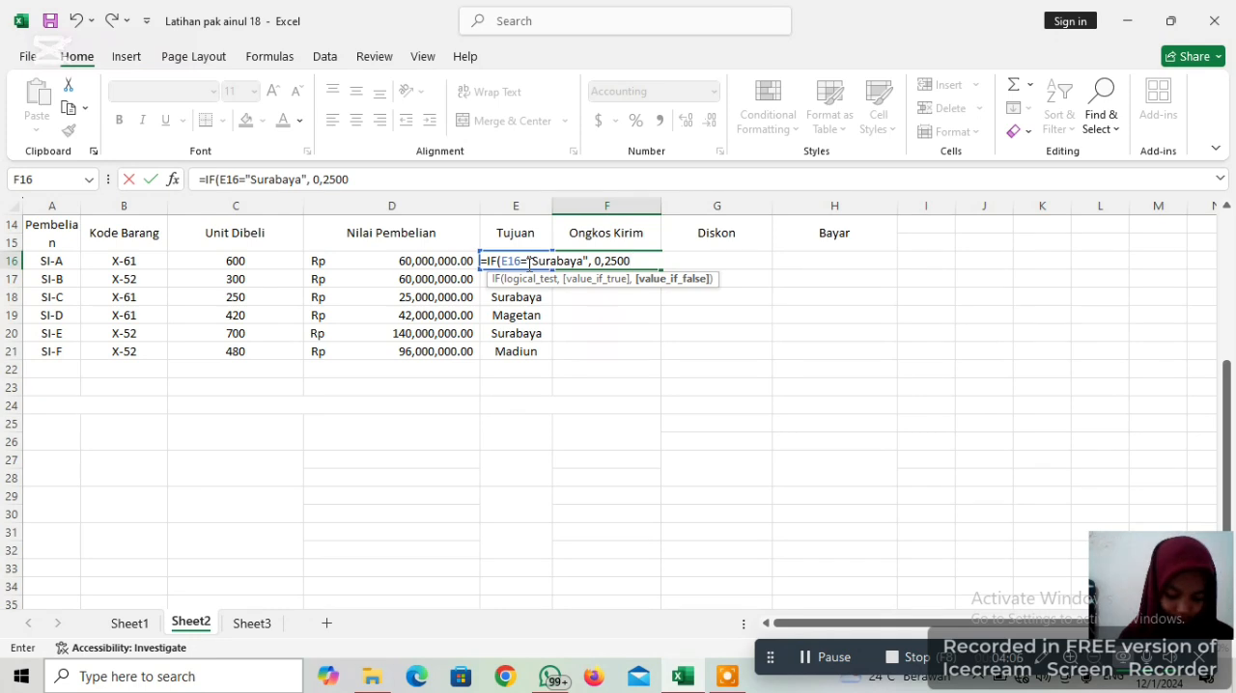
pyautogui.write('*')
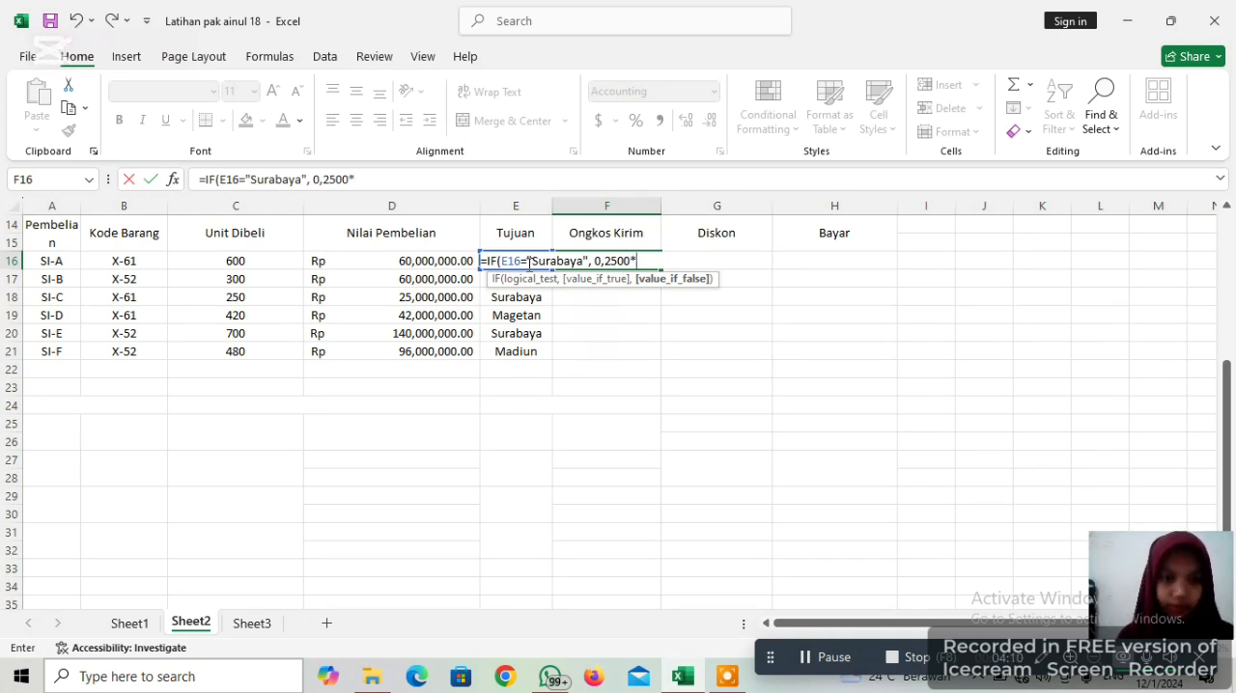
# Set the F16 formula's value-if-true to 0 and value-if-false to 2500*C16, close the IF function and enter the formula
pyautogui.click(242, 262)
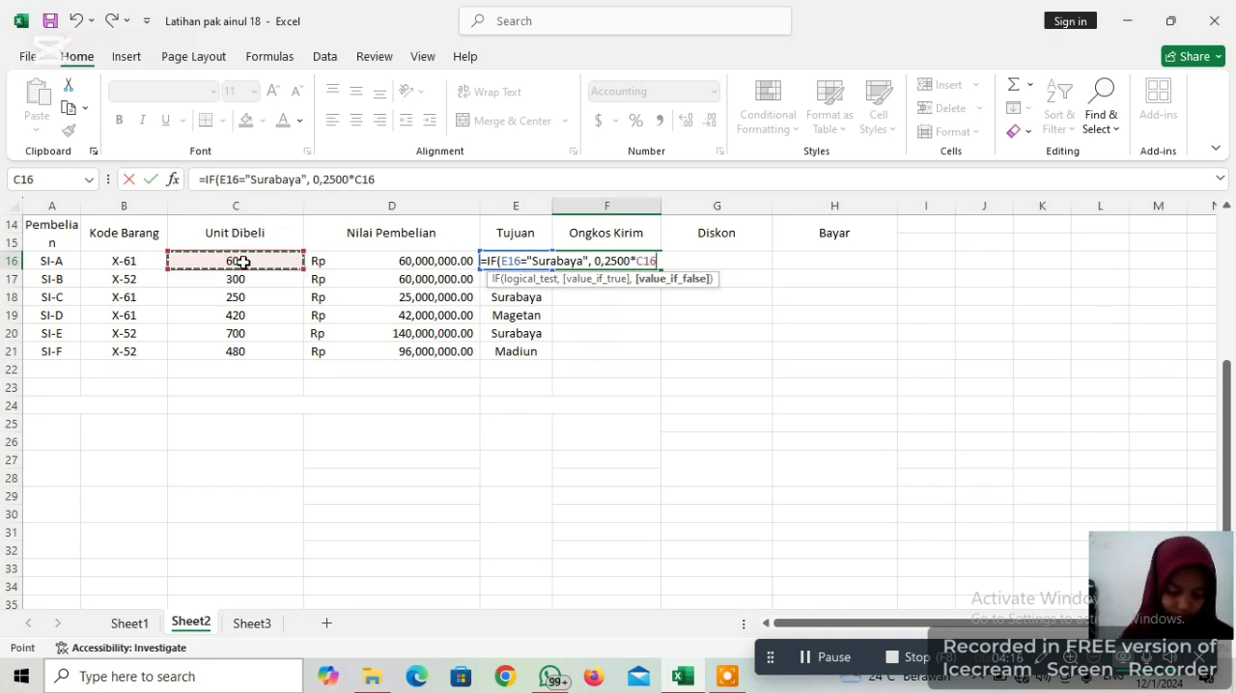
pyautogui.write(')')
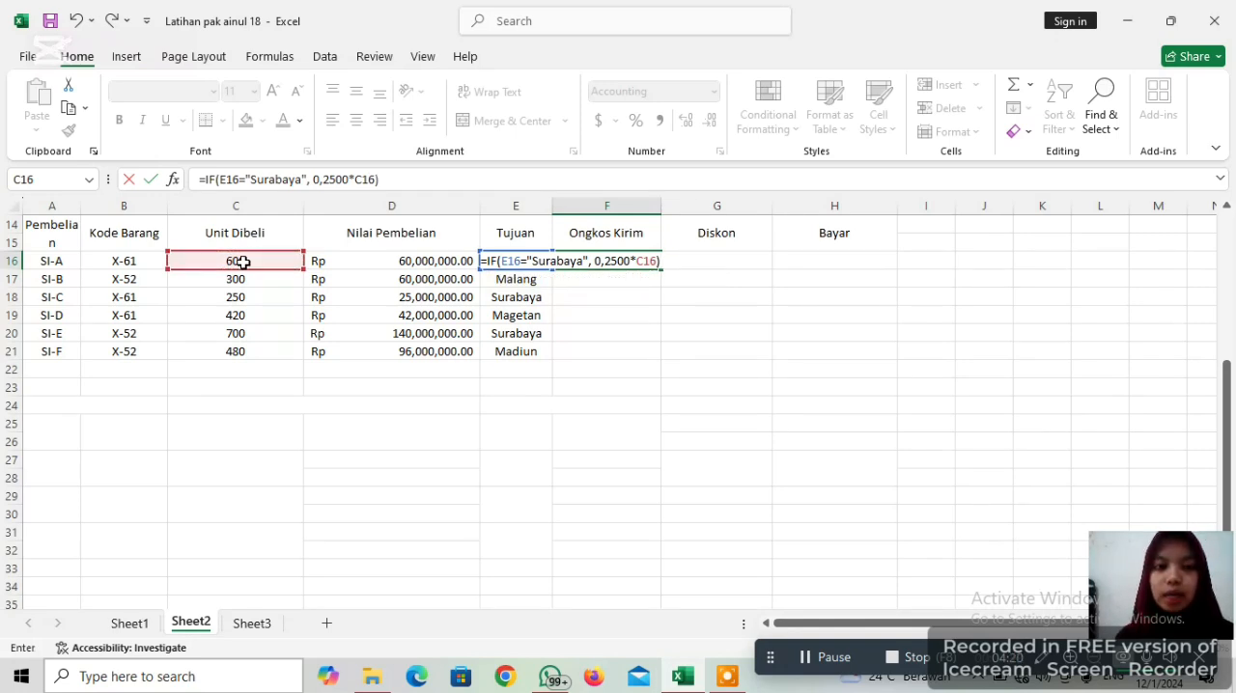
pyautogui.press('Return')
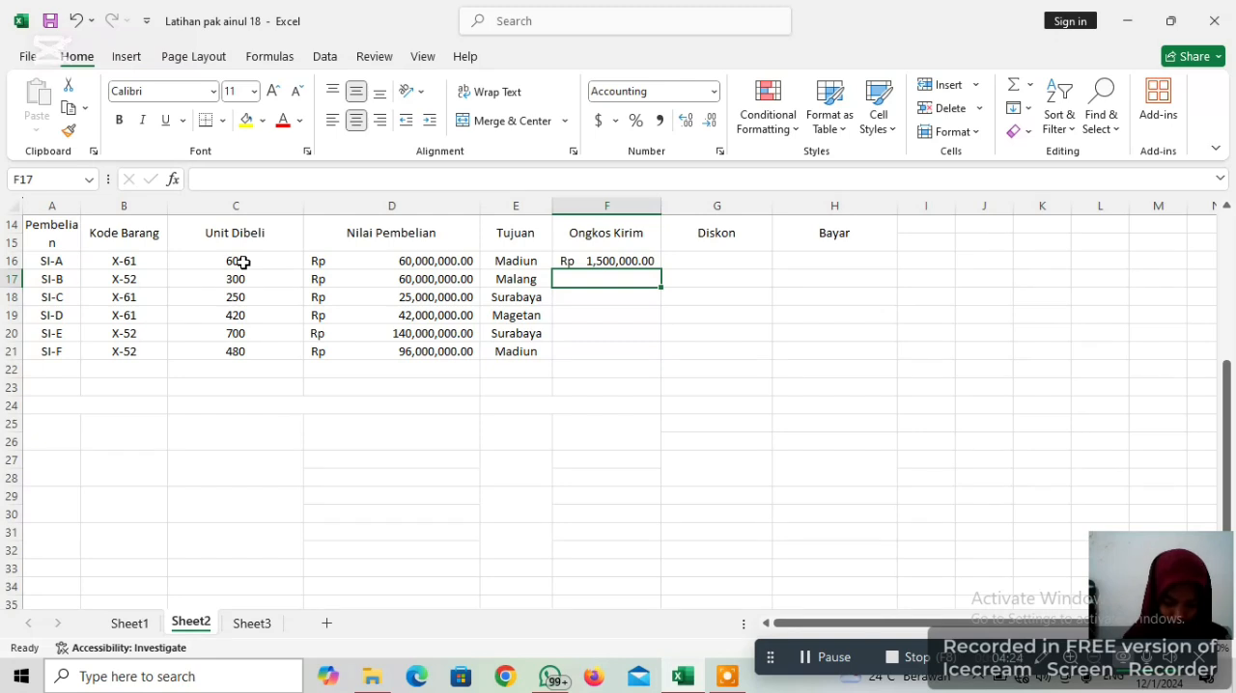
# Fill the Ongkos Kirim formula from F16 down through F21
pyautogui.click(622, 257)
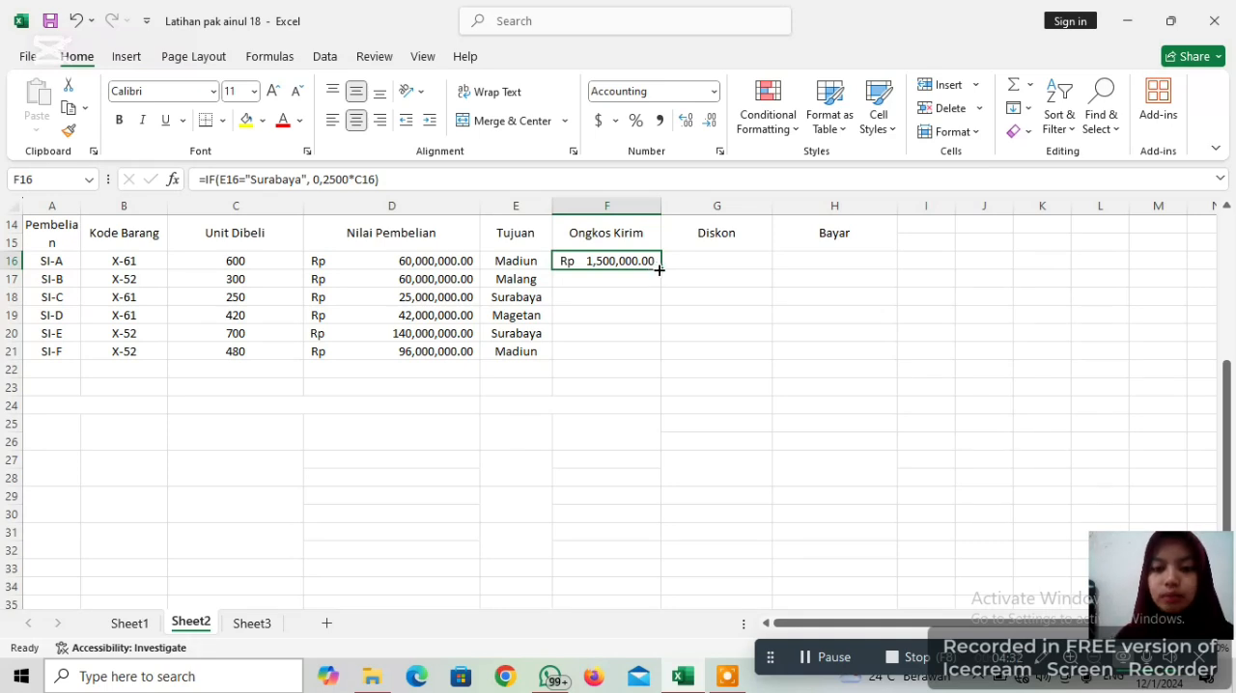
pyautogui.moveTo(658, 270); pyautogui.dragTo(656, 355)
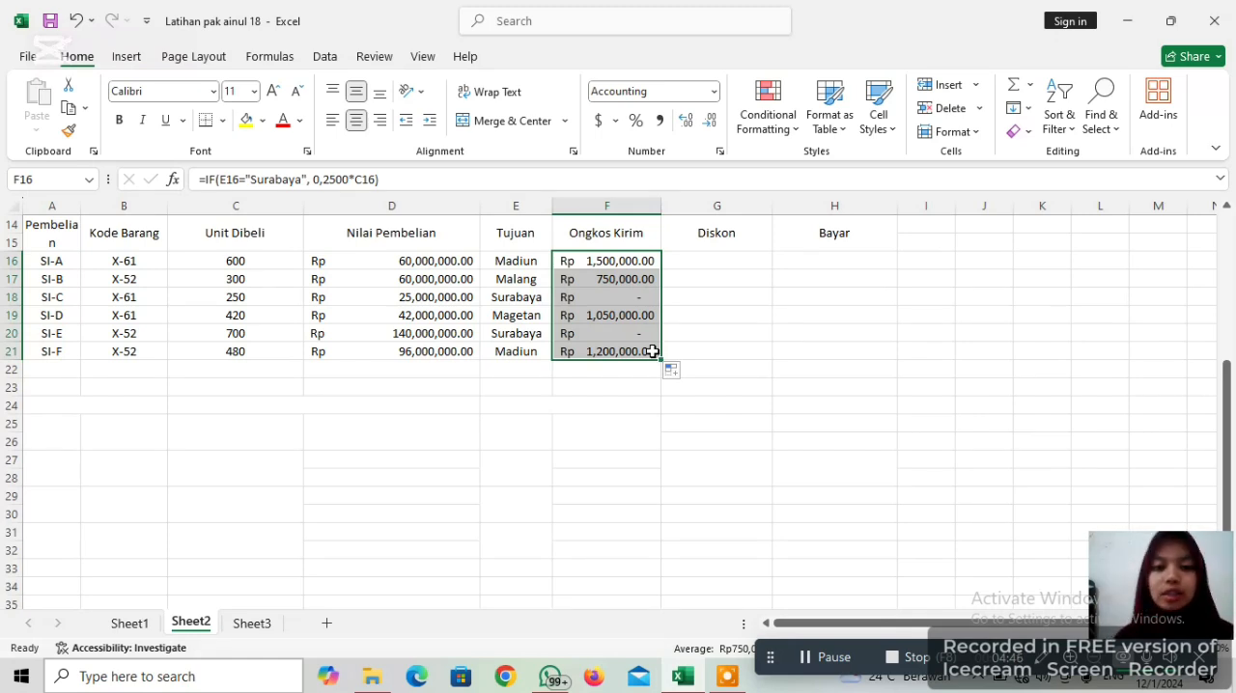
pyautogui.click(699, 283)
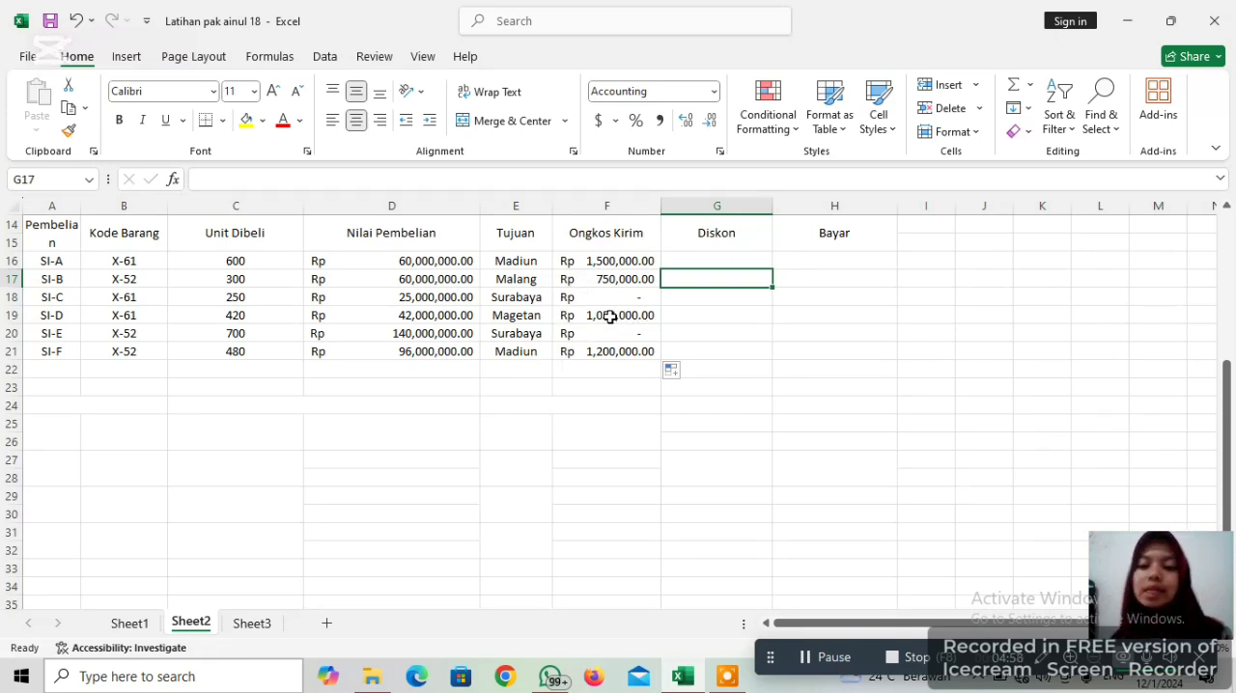
pyautogui.write('ma')
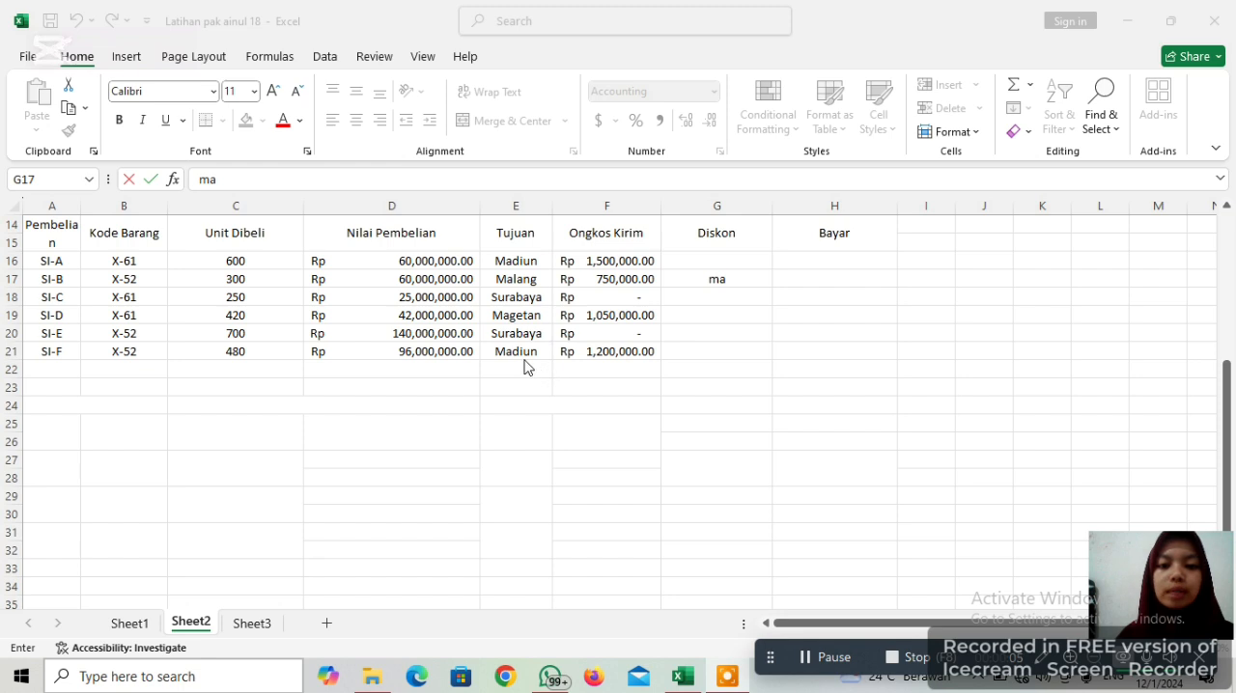
pyautogui.click(737, 277)
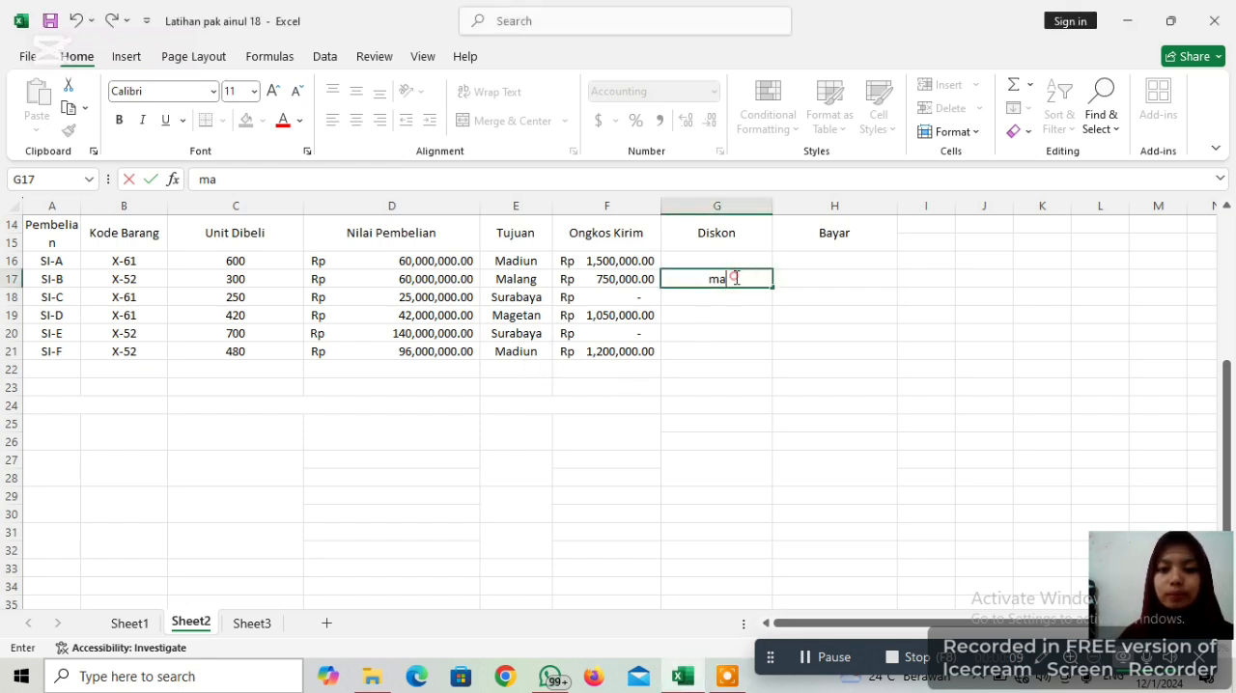
pyautogui.press('BackSpace')
pyautogui.press('BackSpace')
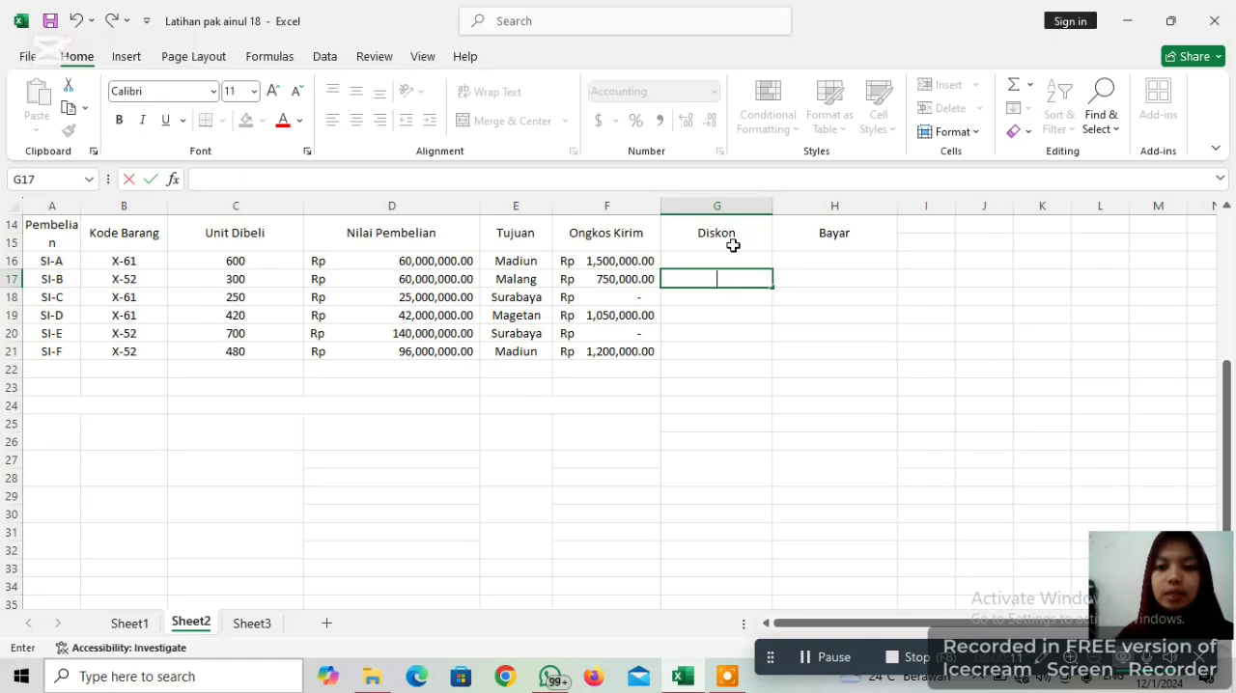
# In the first Diskon cell, G16, start a formula with an opening parenthesis followed by the AND function
pyautogui.click(737, 256)
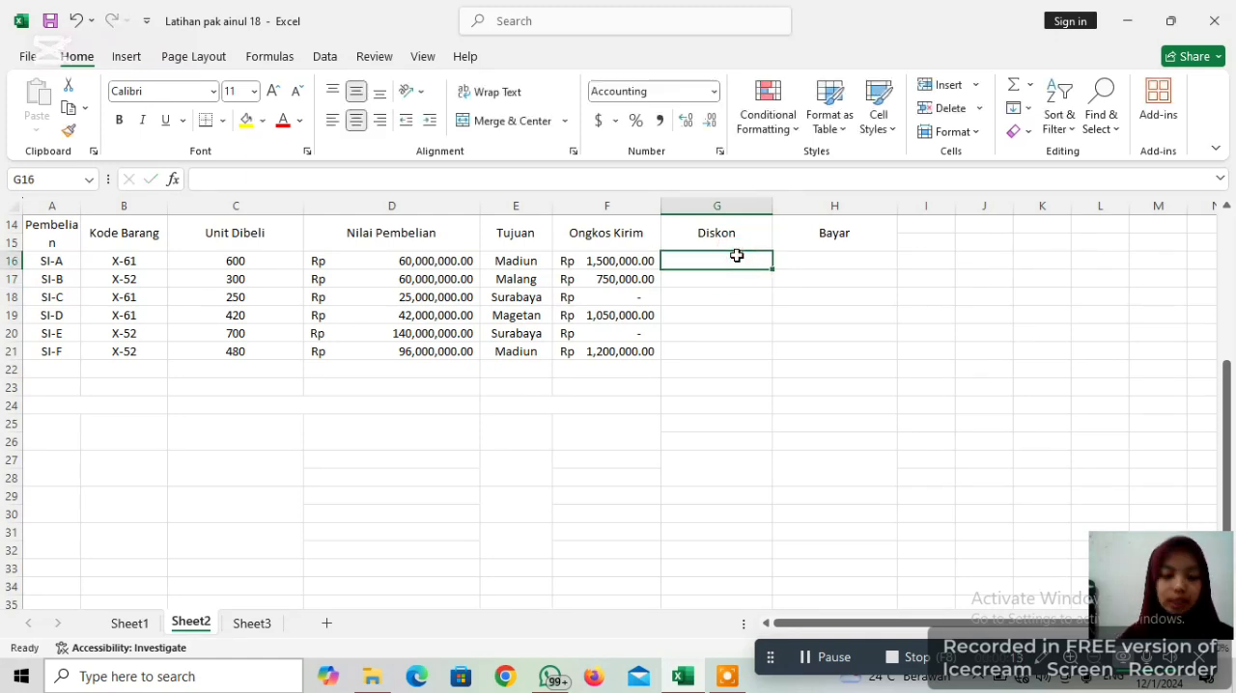
pyautogui.write('=')
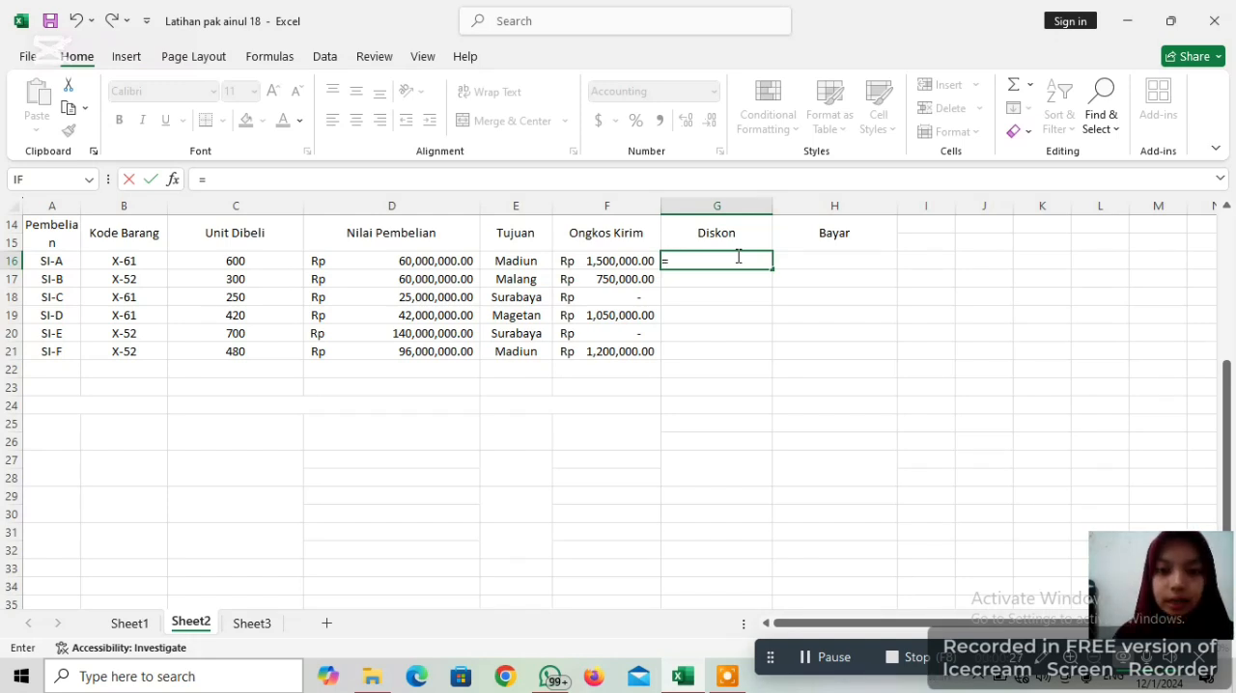
pyautogui.write('(an')
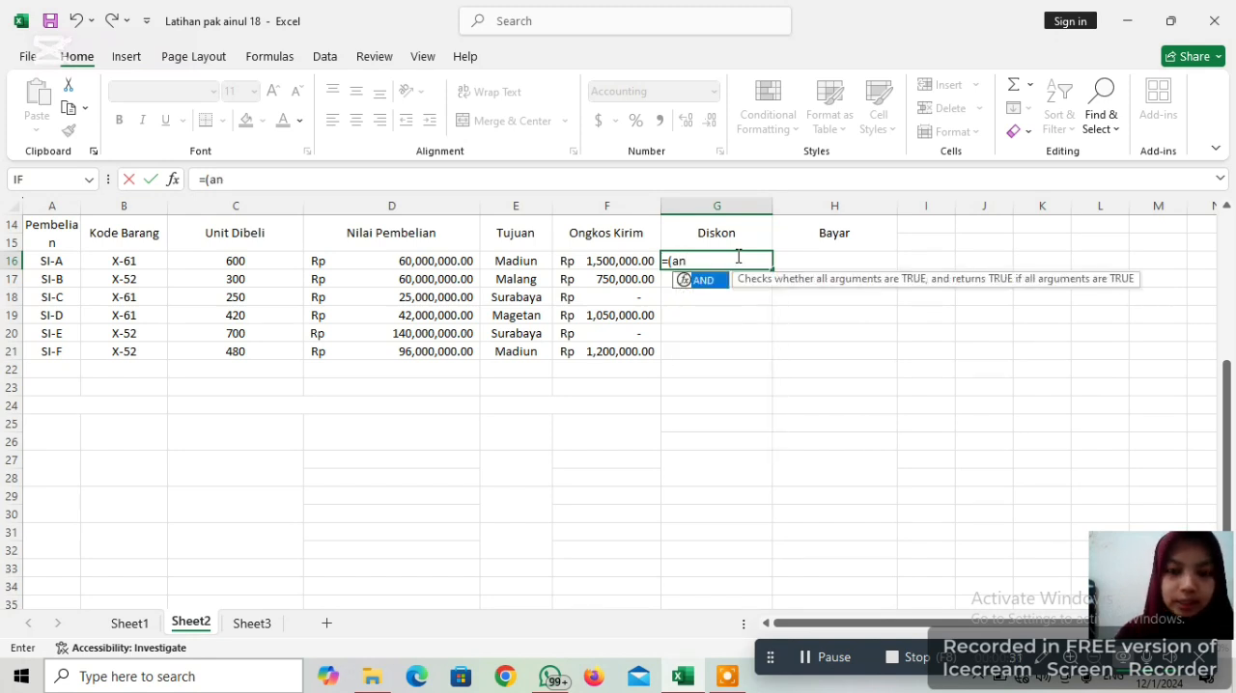
pyautogui.press('BackSpace')
pyautogui.press('BackSpace')
pyautogui.write('AND')
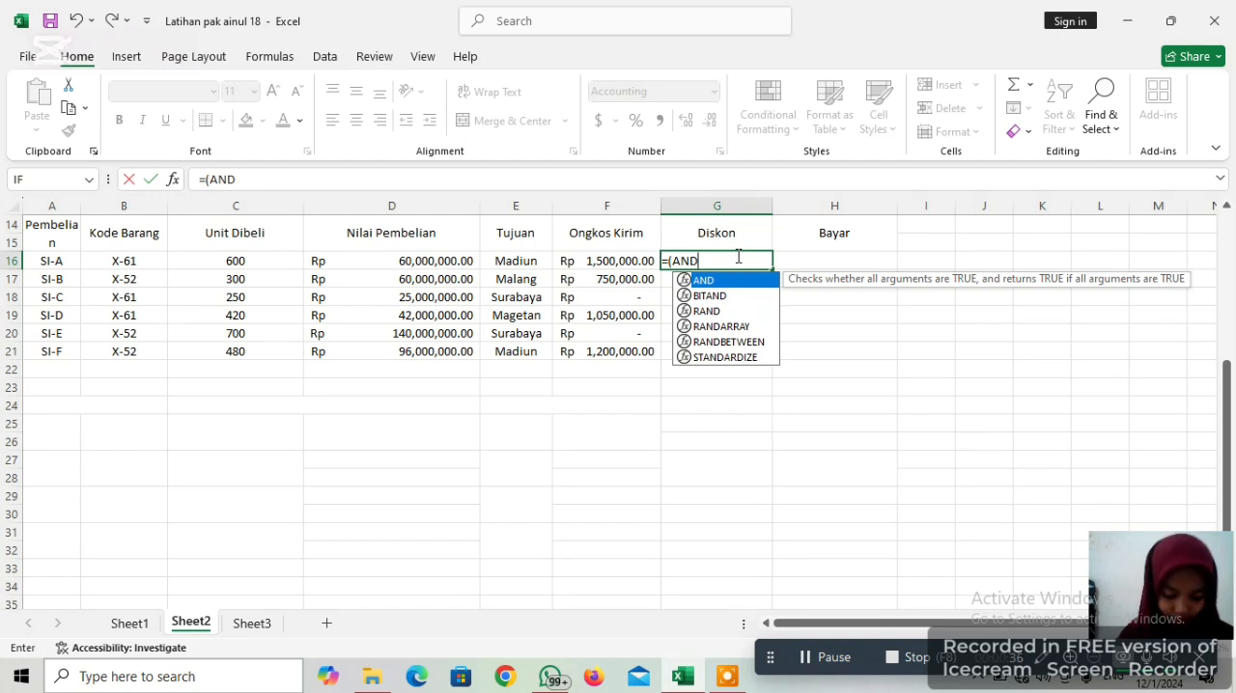
pyautogui.write('(')
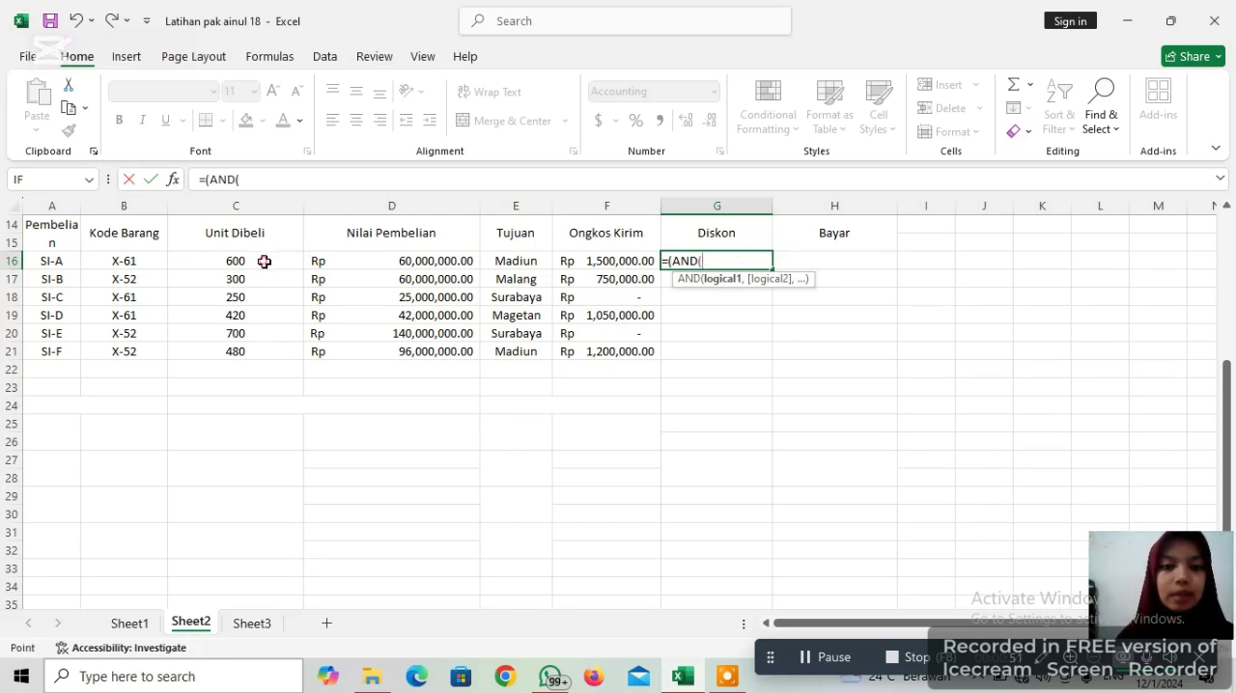
# Set the first condition of the AND function in G16 to C16>=300
pyautogui.click(263, 262)
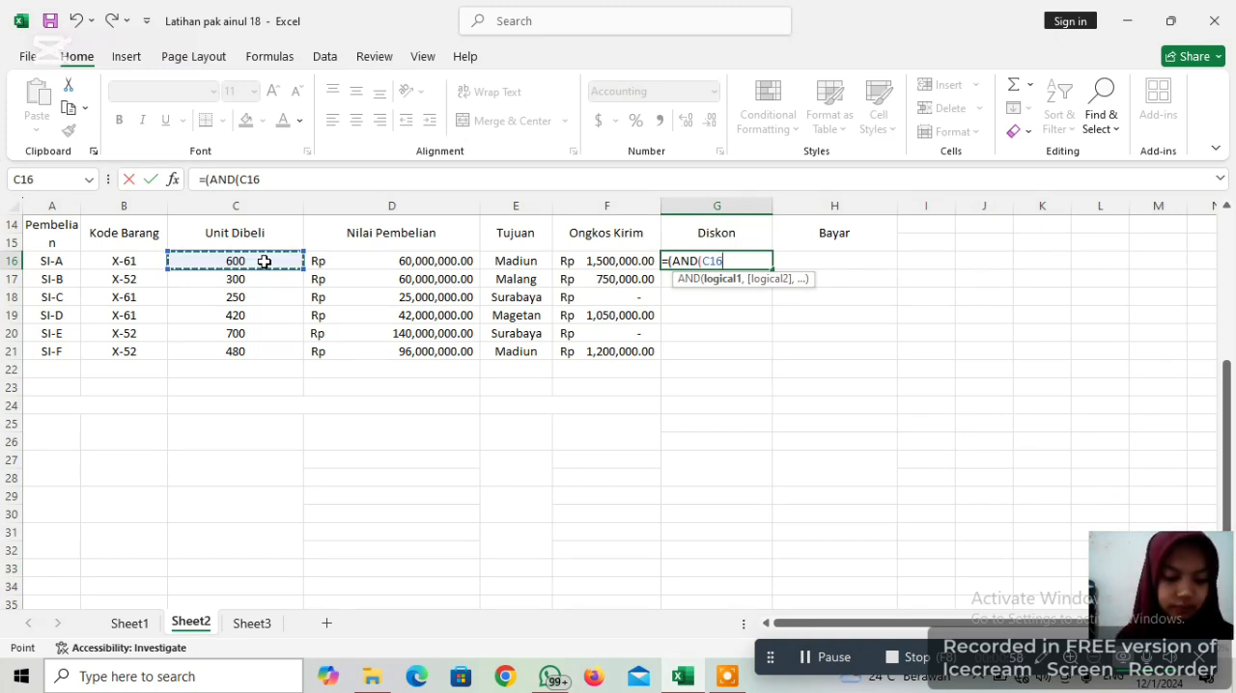
pyautogui.write('>')
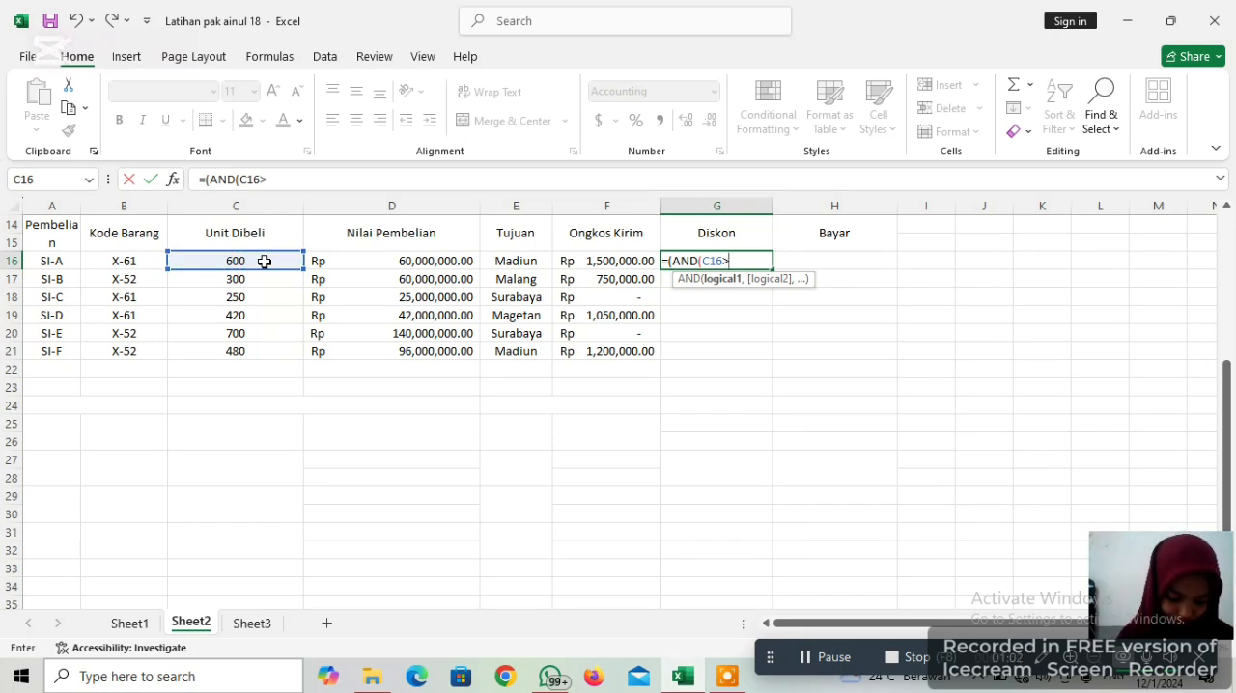
pyautogui.write('=')
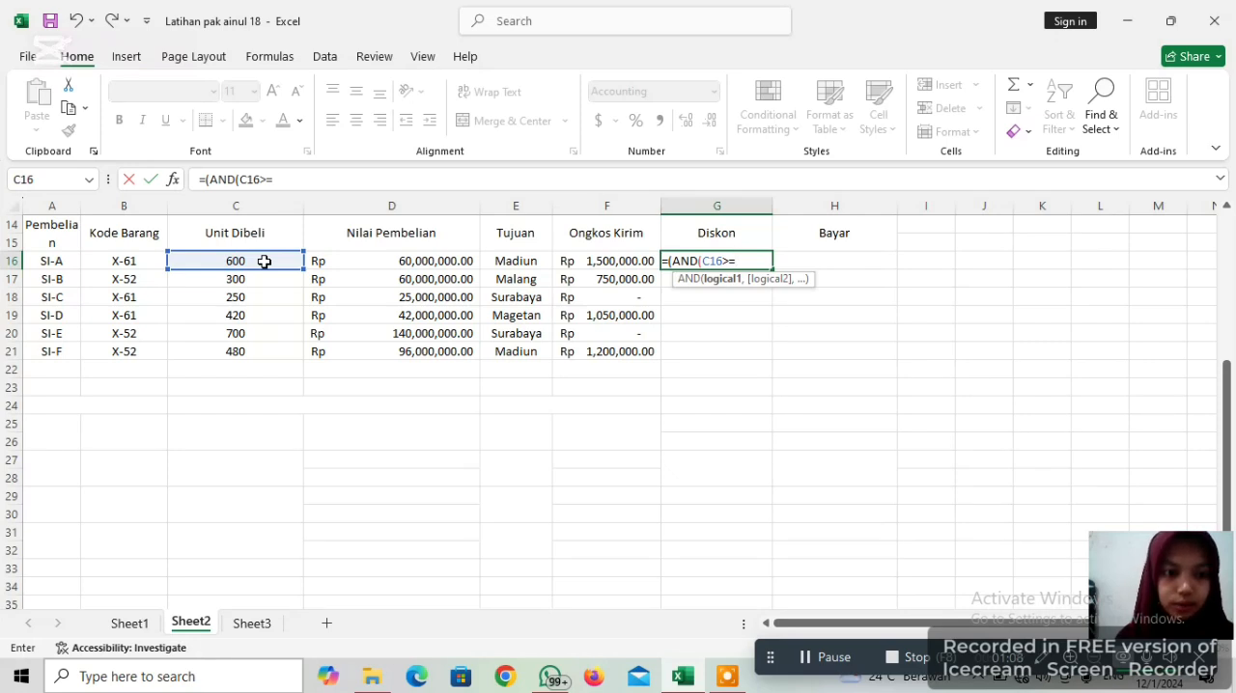
pyautogui.write('300')
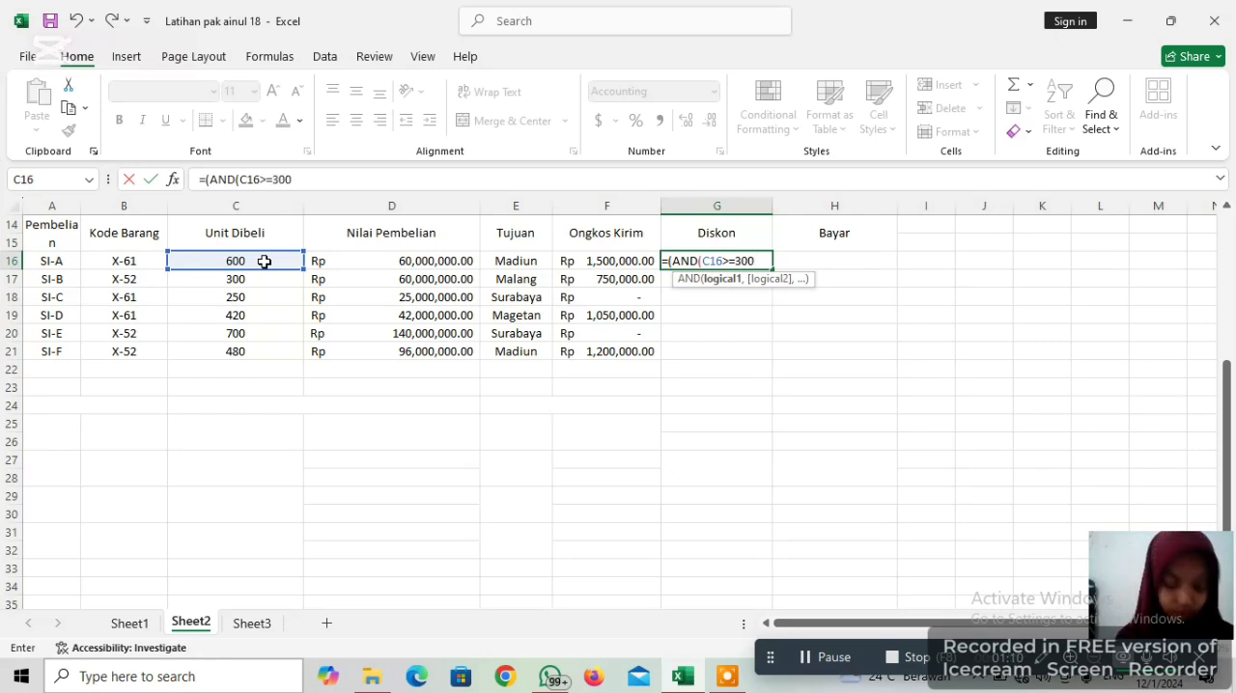
pyautogui.write(',')
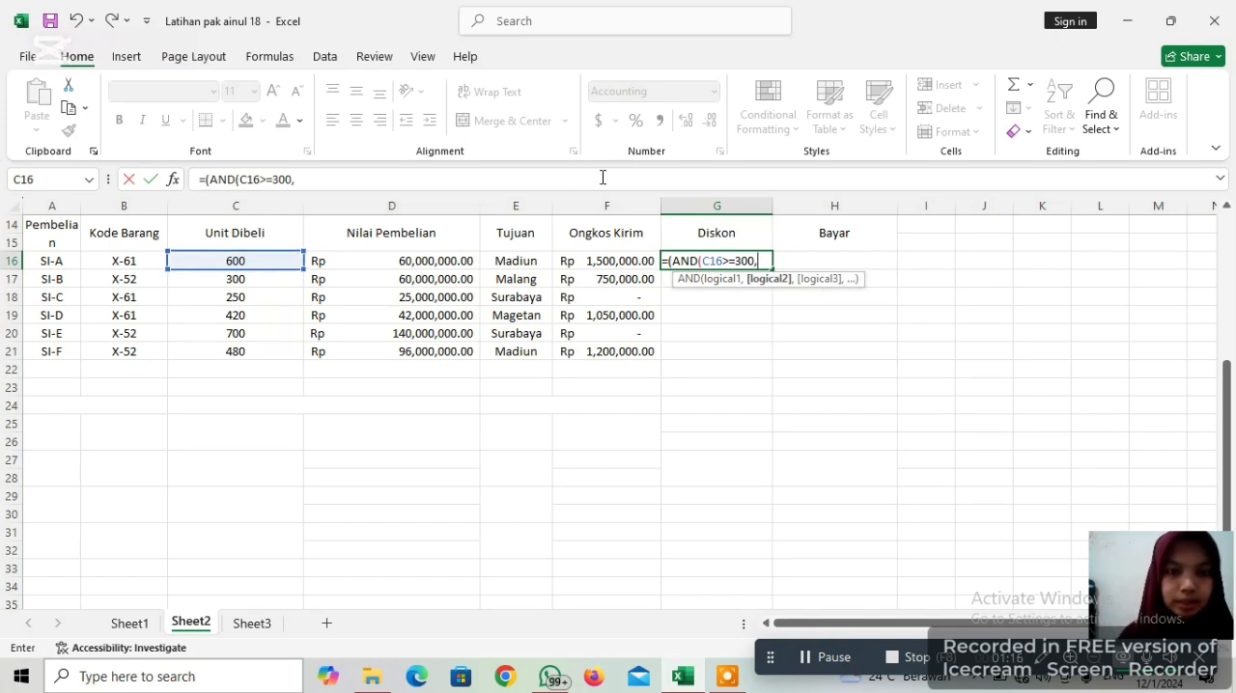
# Add E16=" Surabaya" as the second AND condition in the G16 formula and close the AND function
pyautogui.click(532, 261)
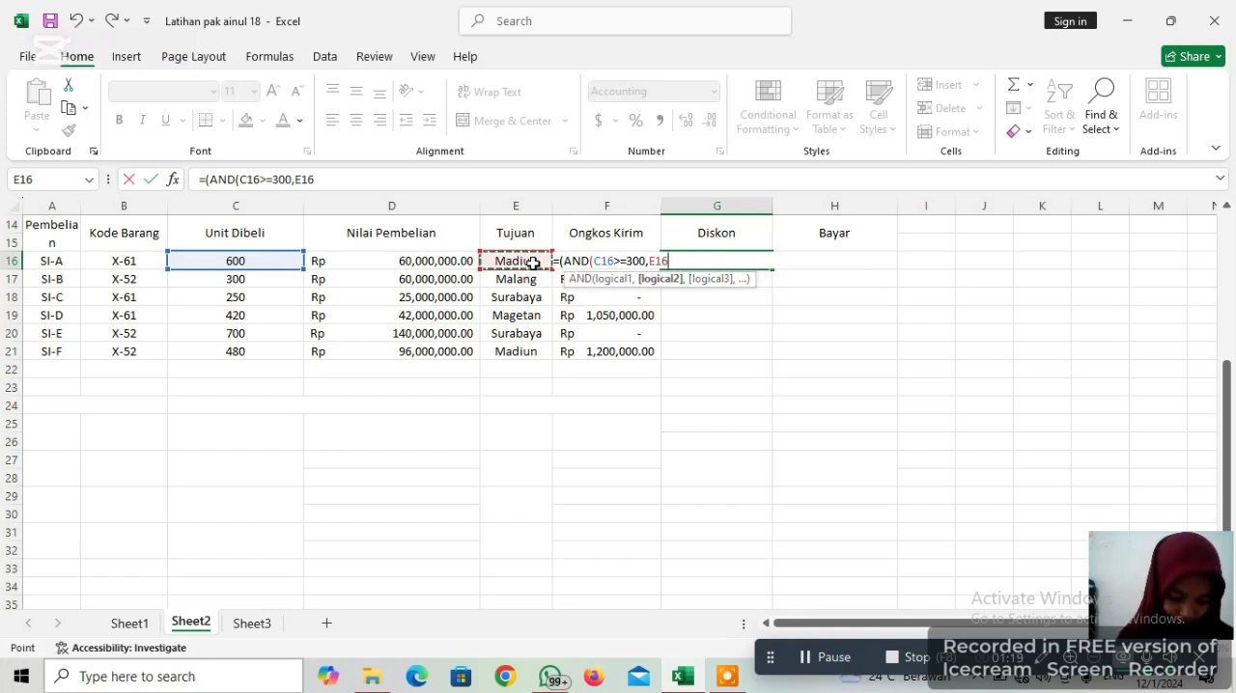
pyautogui.write('=')
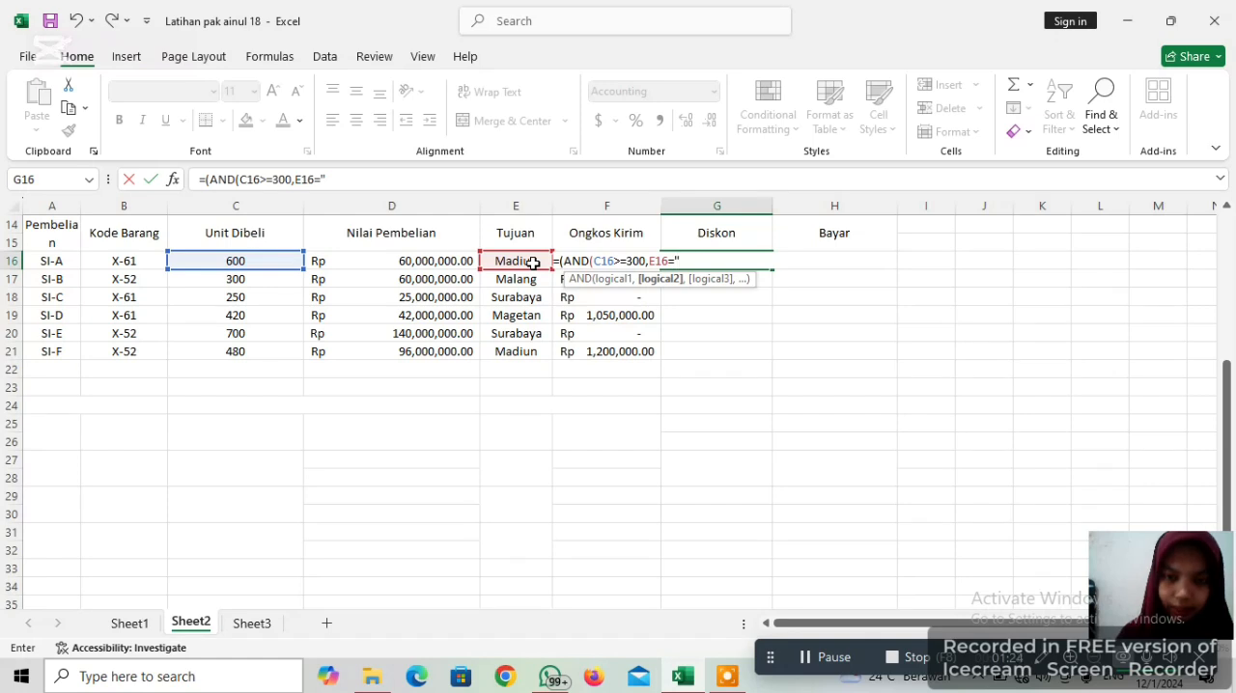
pyautogui.write('"')
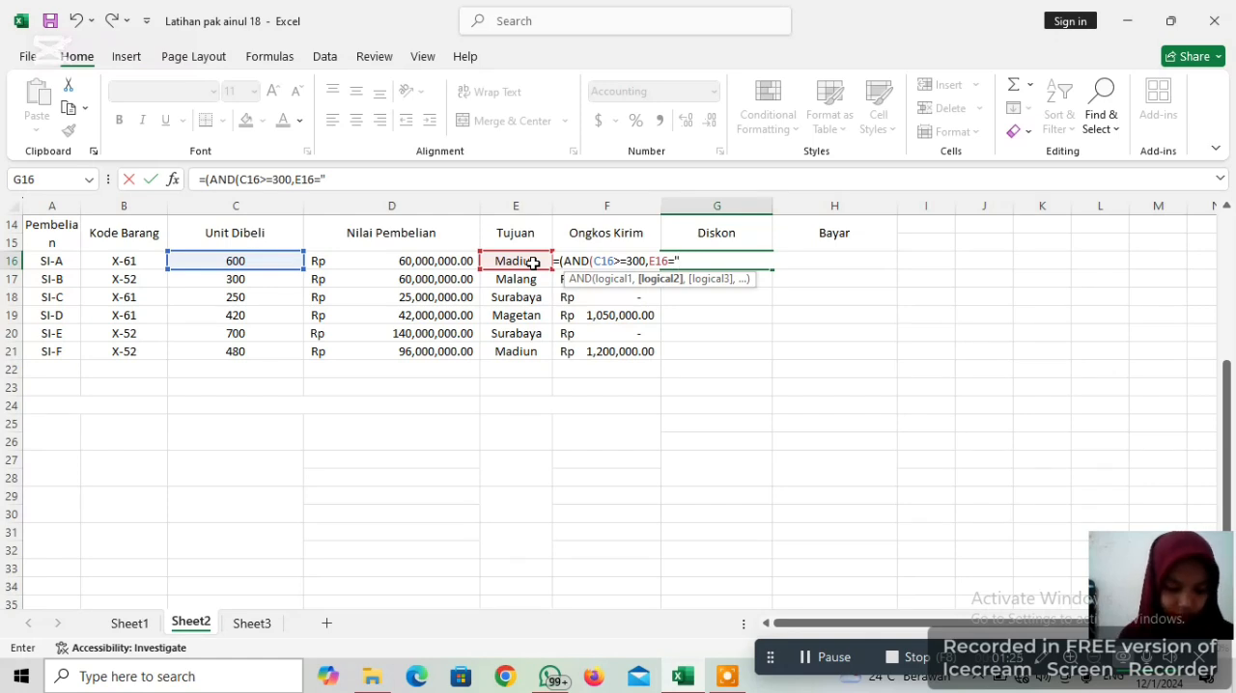
pyautogui.write(' S')
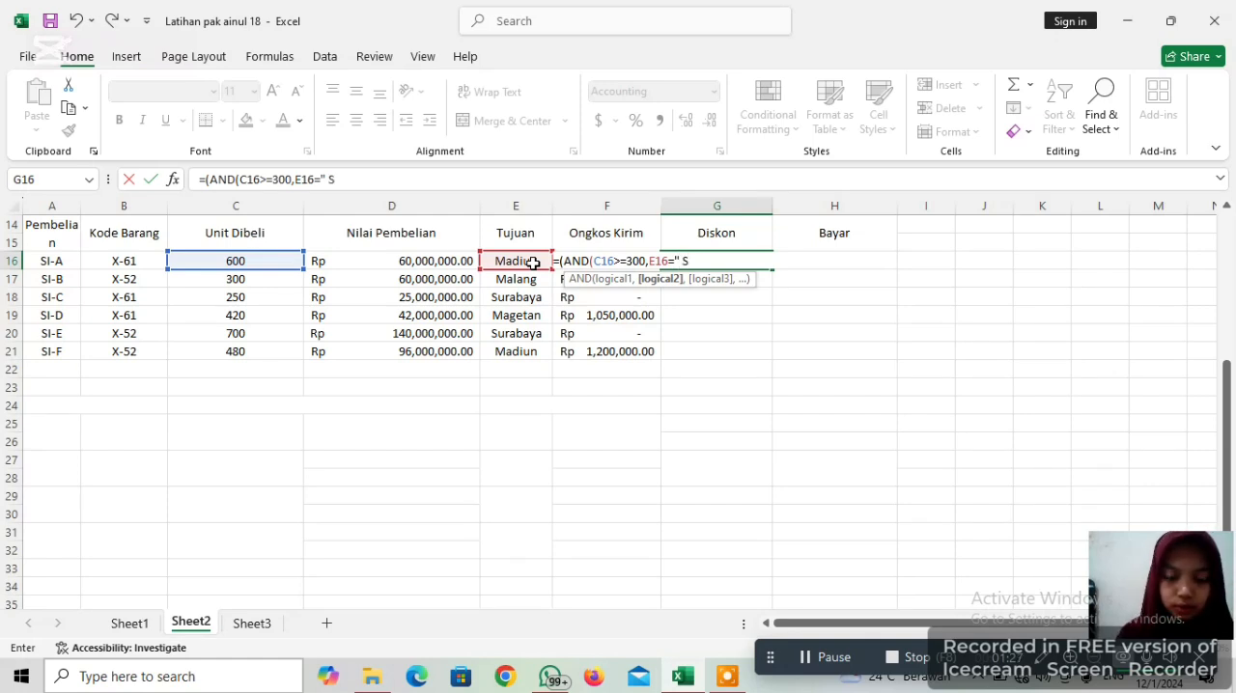
pyautogui.write('urabaya"')
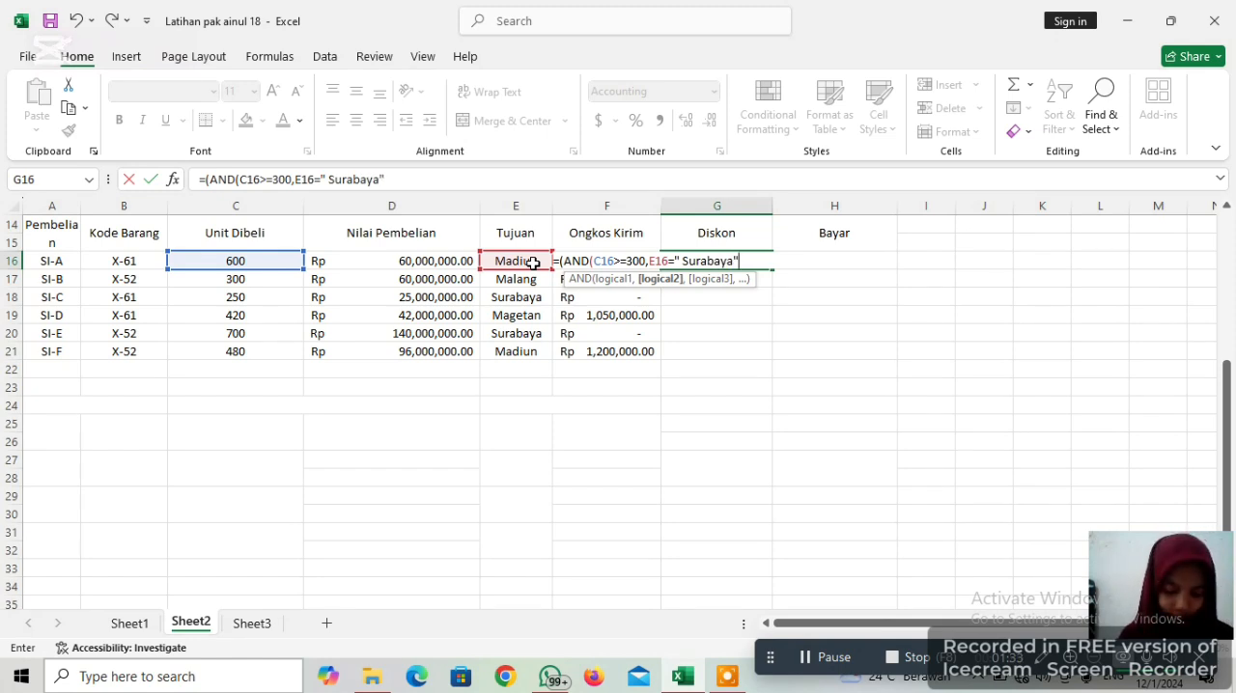
pyautogui.write(')')
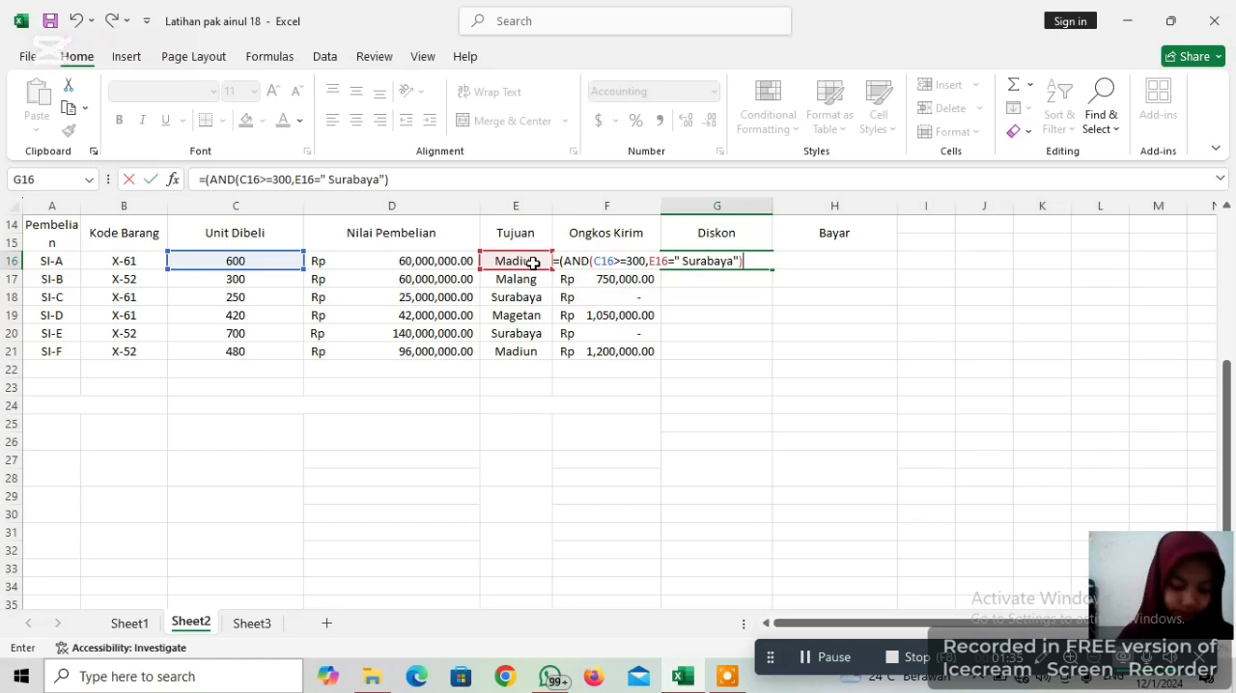
pyautogui.write(',')
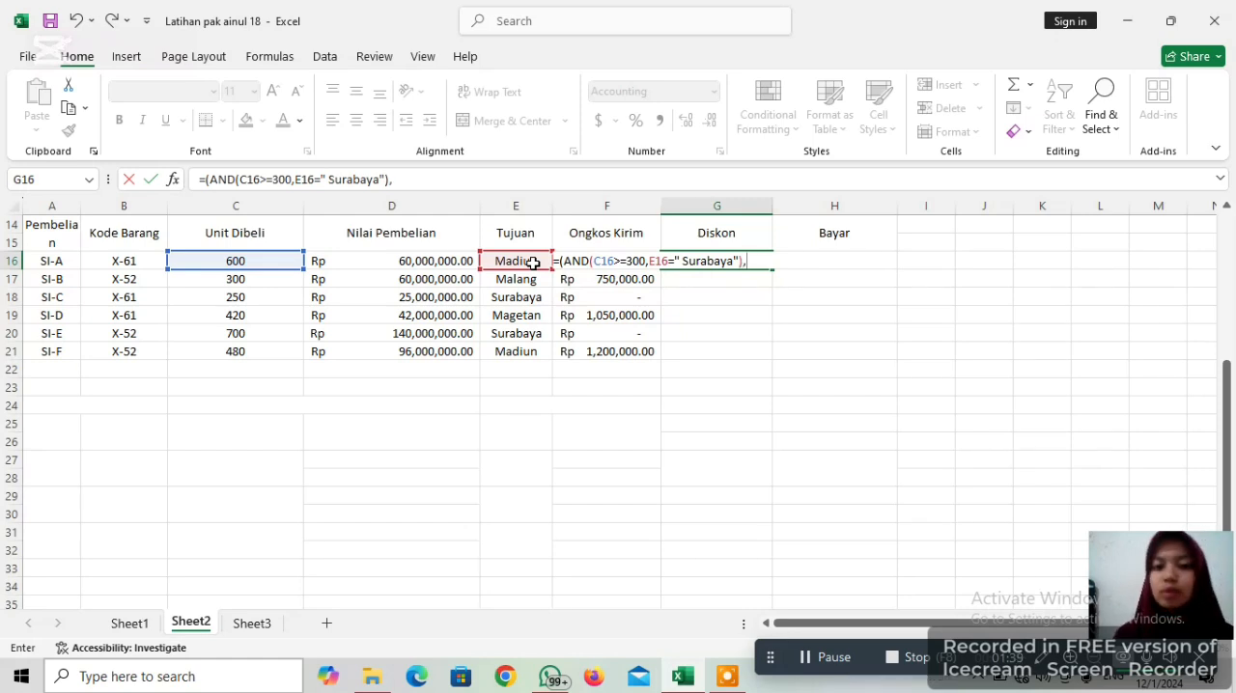
pyautogui.write('10')
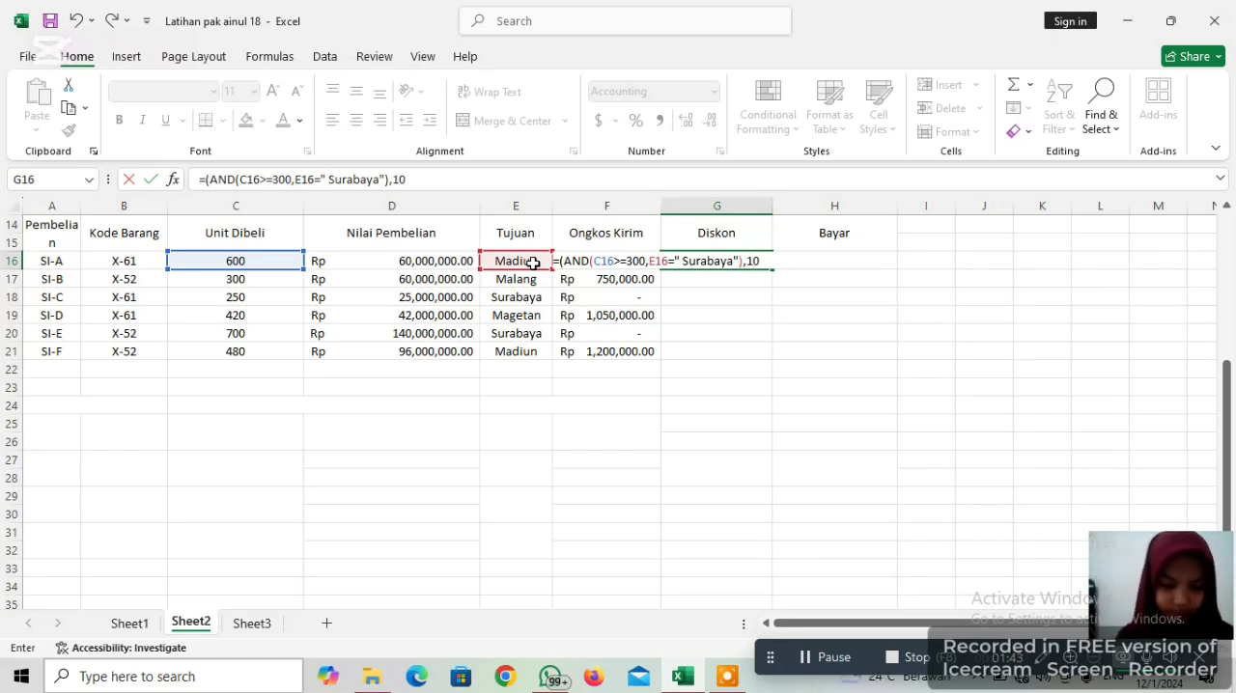
pyautogui.write('%')
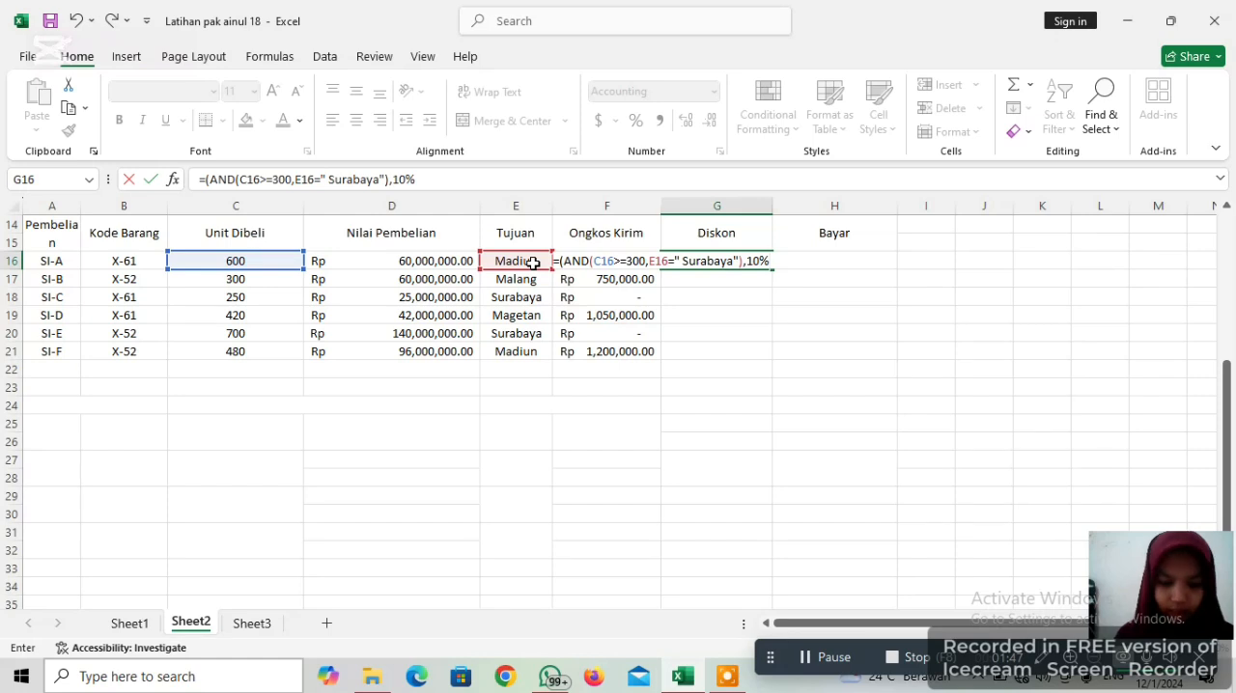
pyautogui.write('8')
# Append 10%* D16 and 0 as the results in the G16 formula and add the closing parenthesis
pyautogui.press('BackSpace')
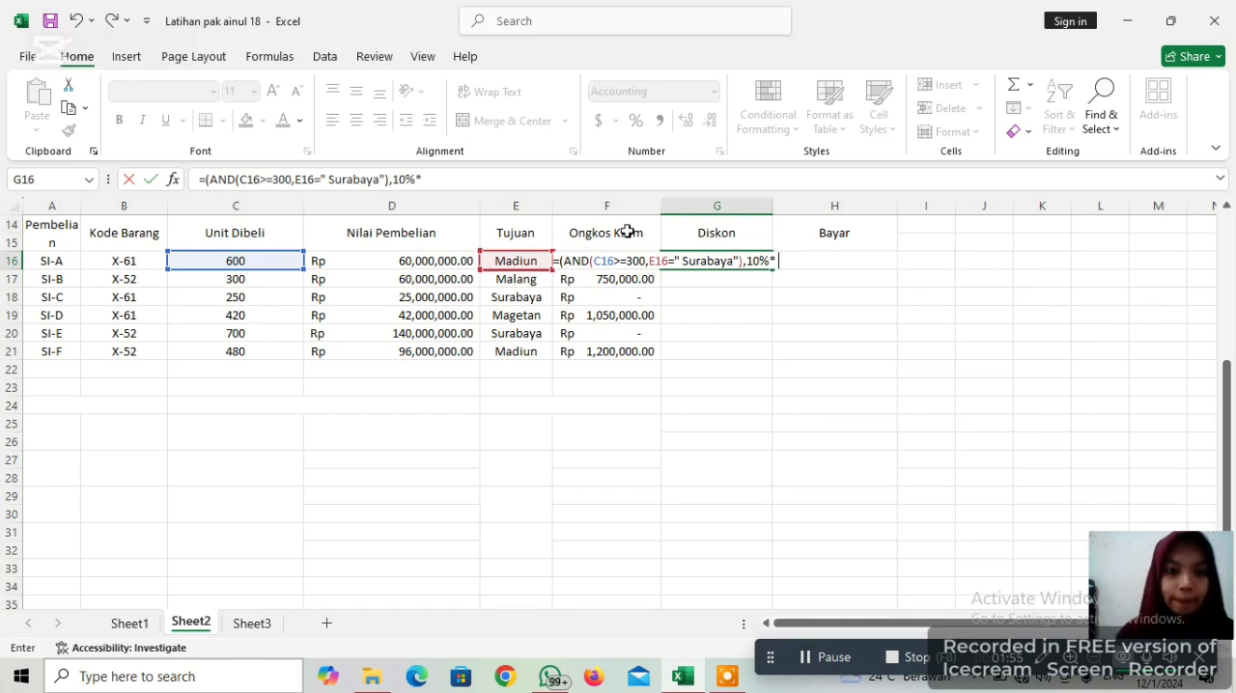
pyautogui.click(423, 261)
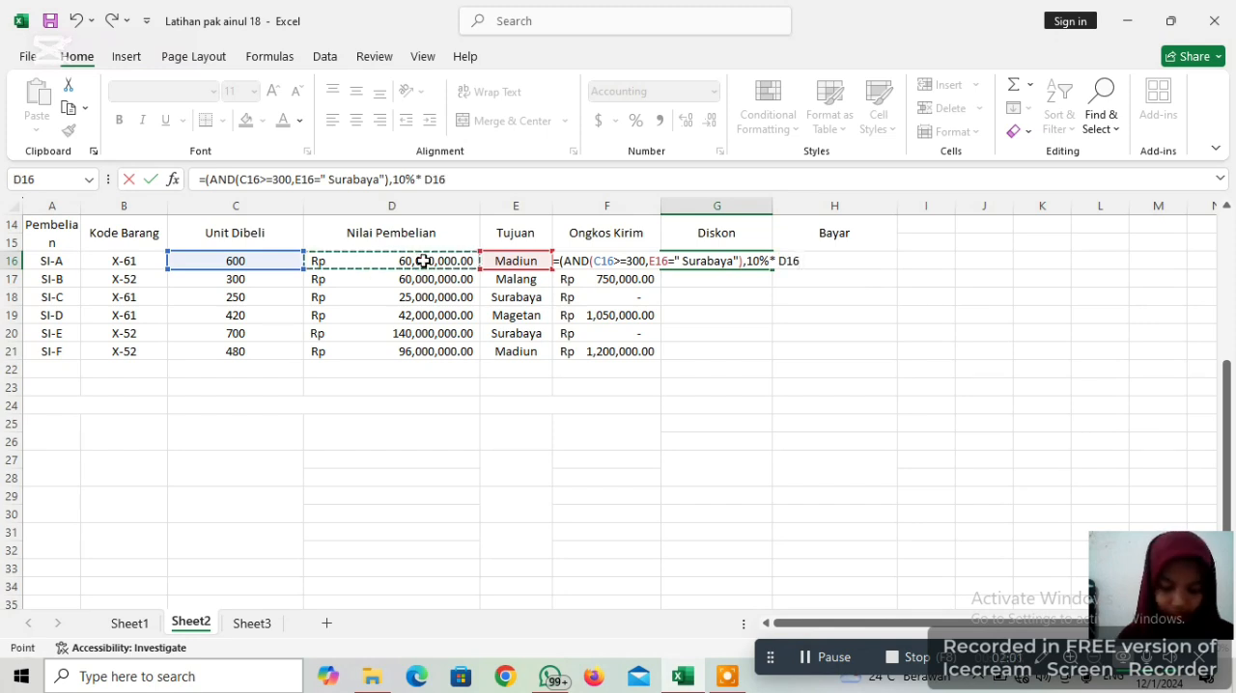
pyautogui.write(',')
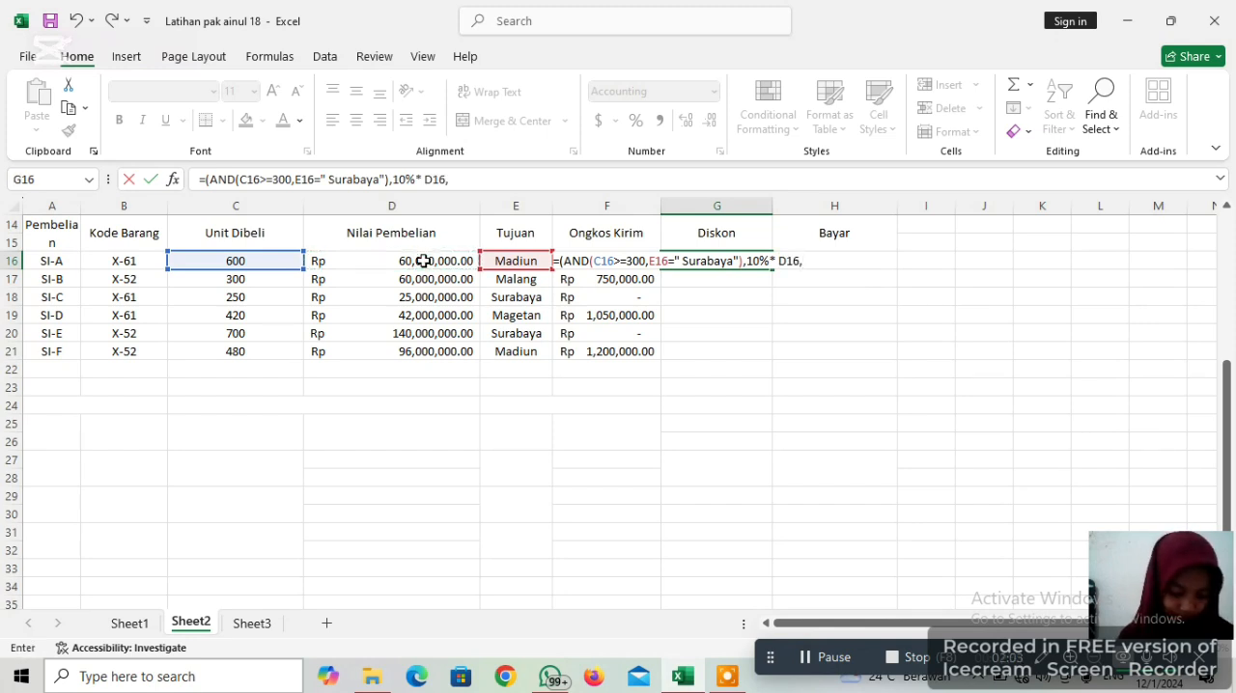
pyautogui.write('0')
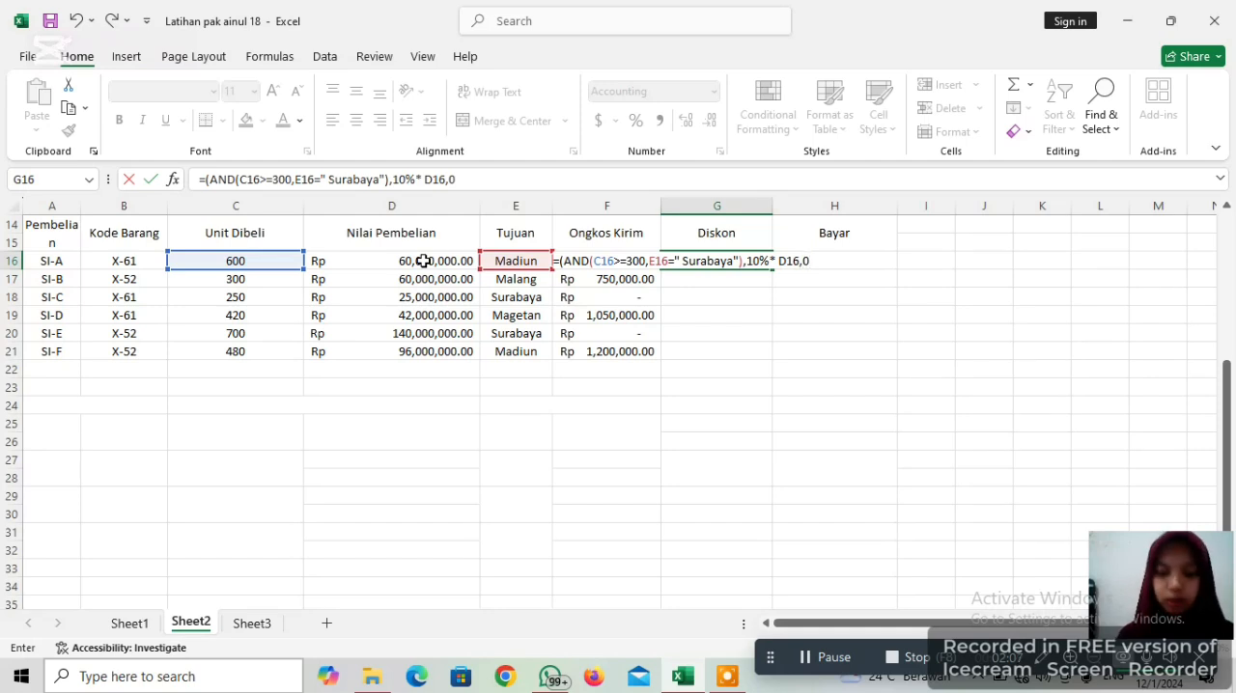
pyautogui.write(')')
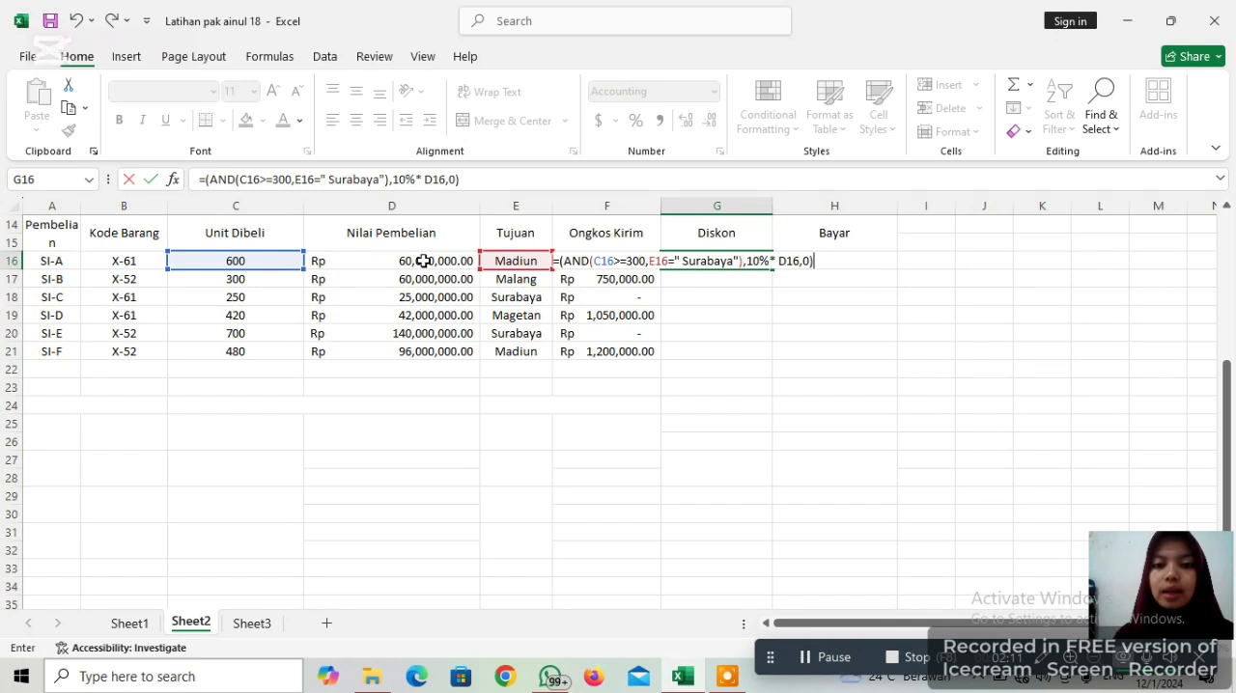
# Try to enter the Diskon formula in G16, and clear it from the cell
pyautogui.press('Return')
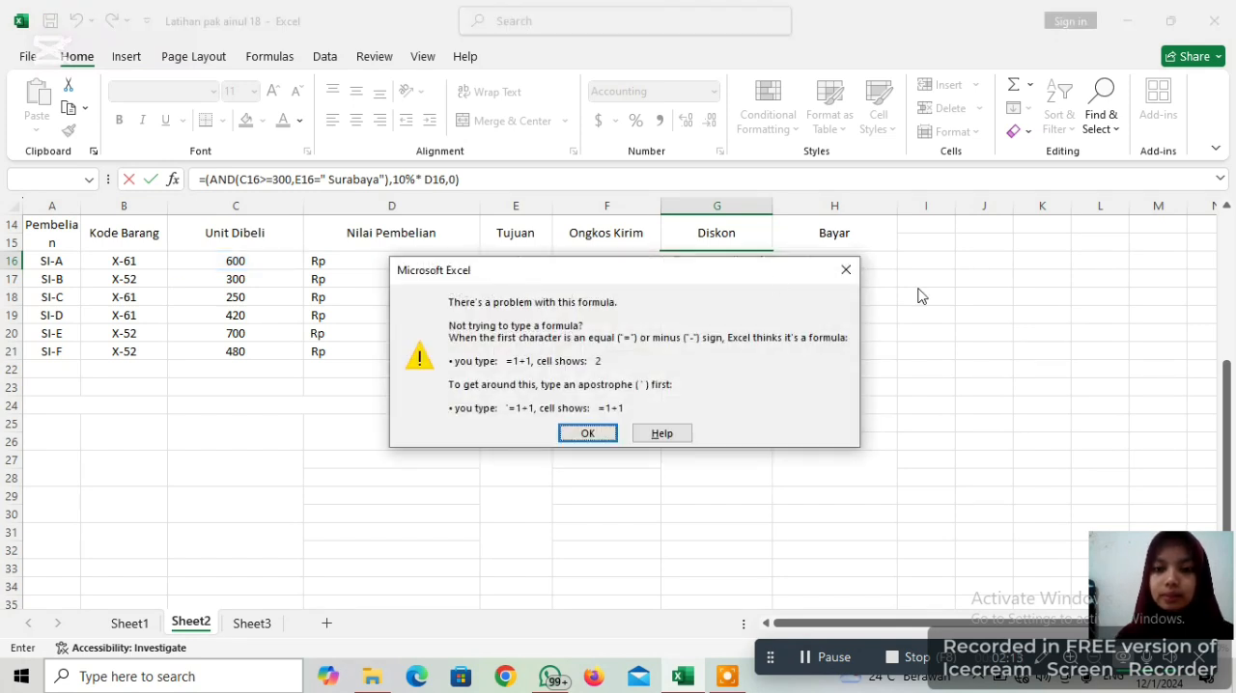
pyautogui.click(844, 275)
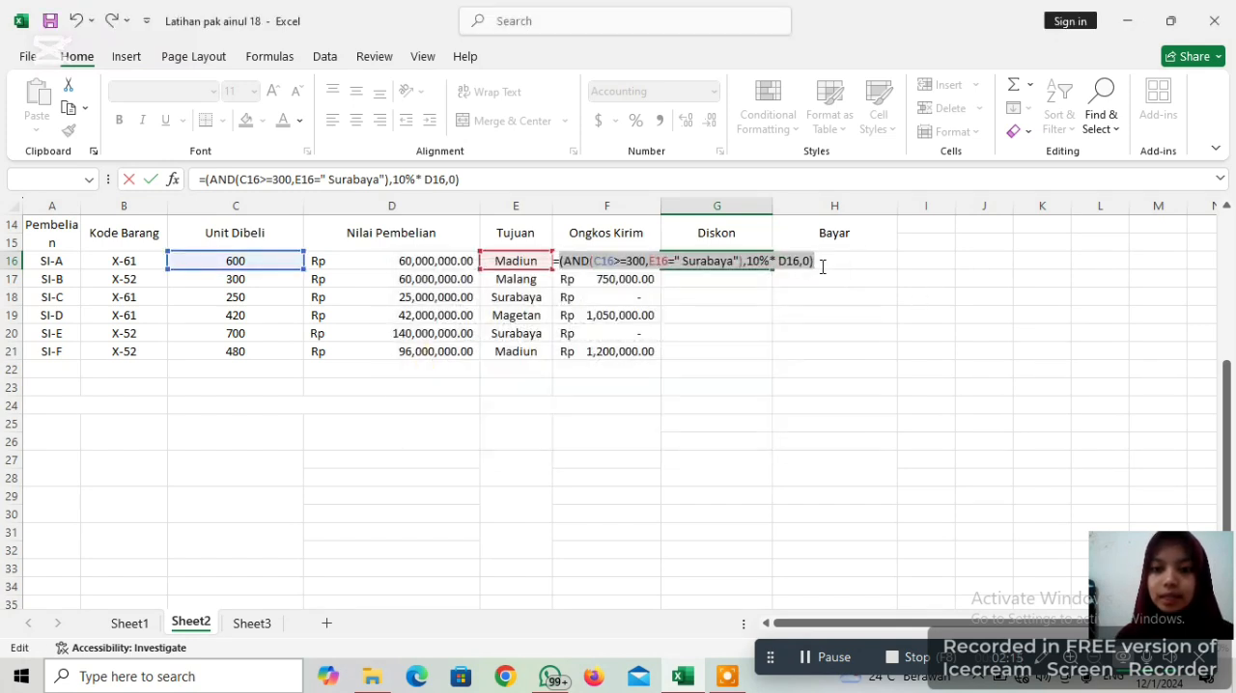
pyautogui.press('BackSpace')
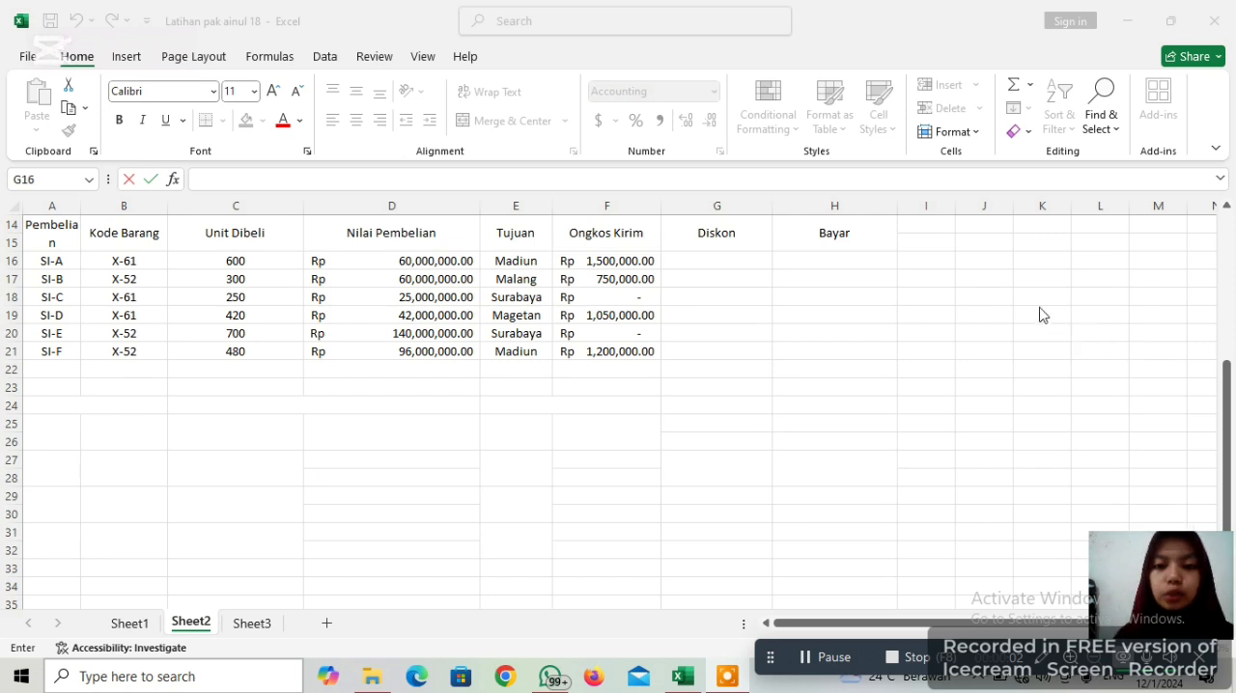
# In Diskon cell G16, start an IF formula with a nested AND function as its logical test
pyautogui.click(725, 262)
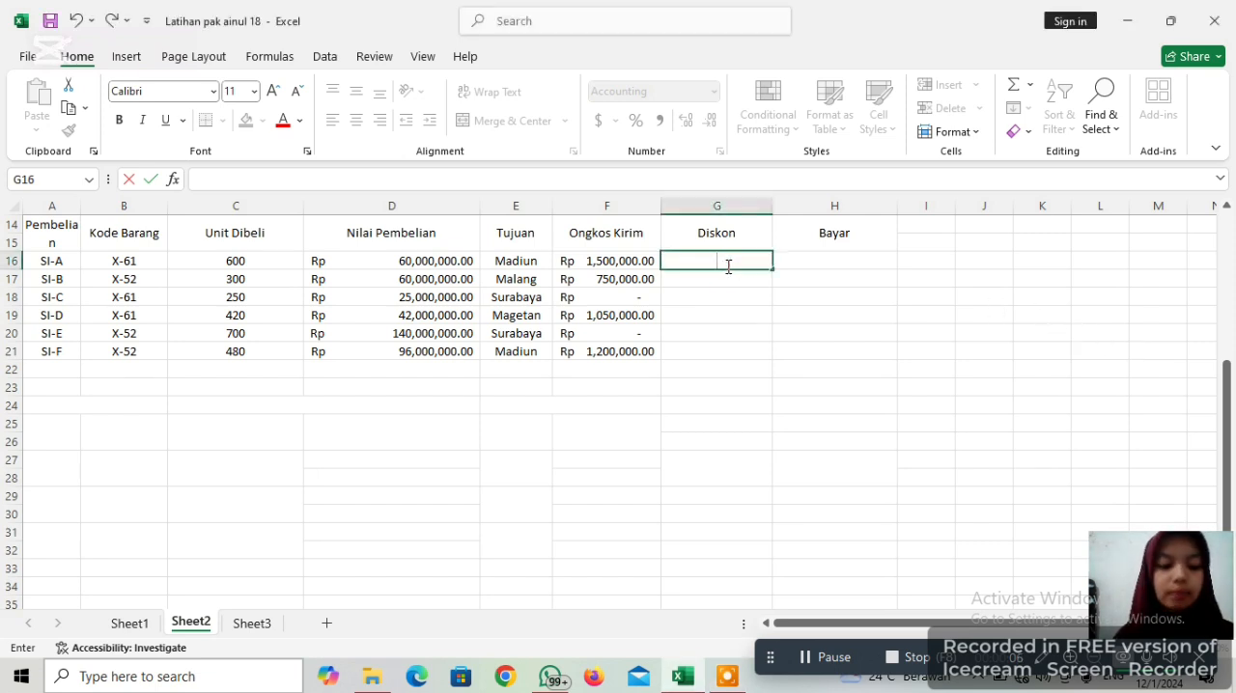
pyautogui.write('=')
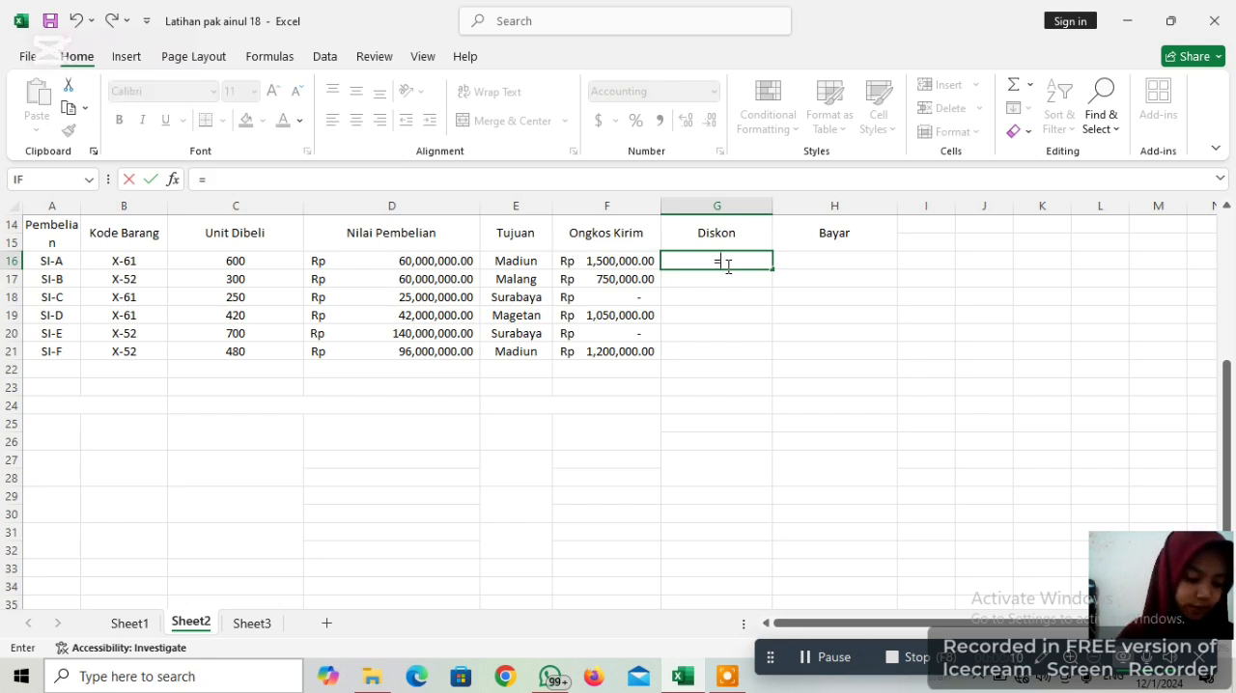
pyautogui.write('if')
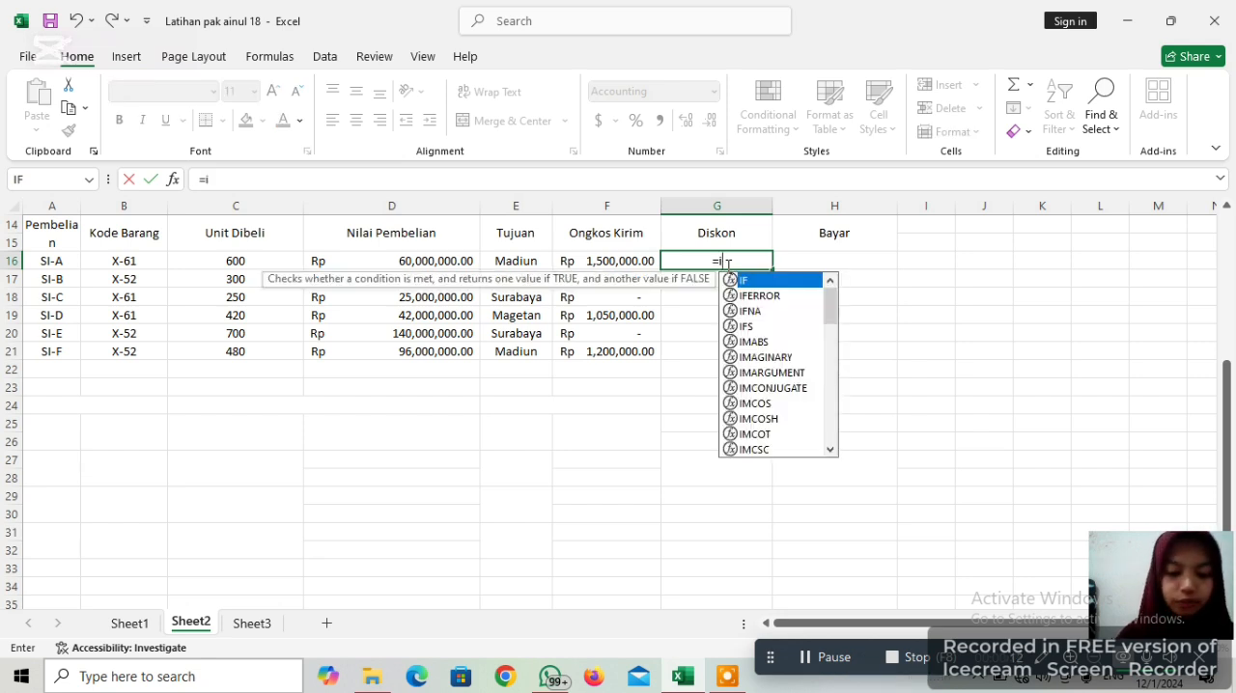
pyautogui.press('BackSpace')
pyautogui.press('BackSpace')
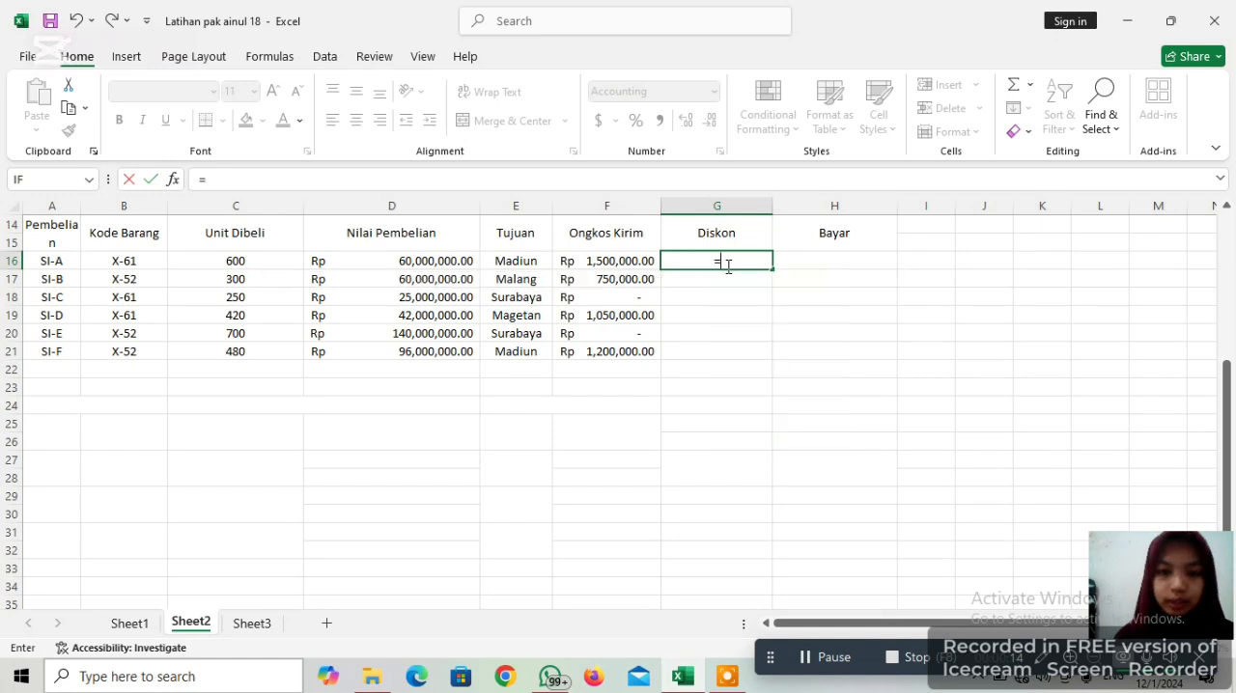
pyautogui.write('IF')
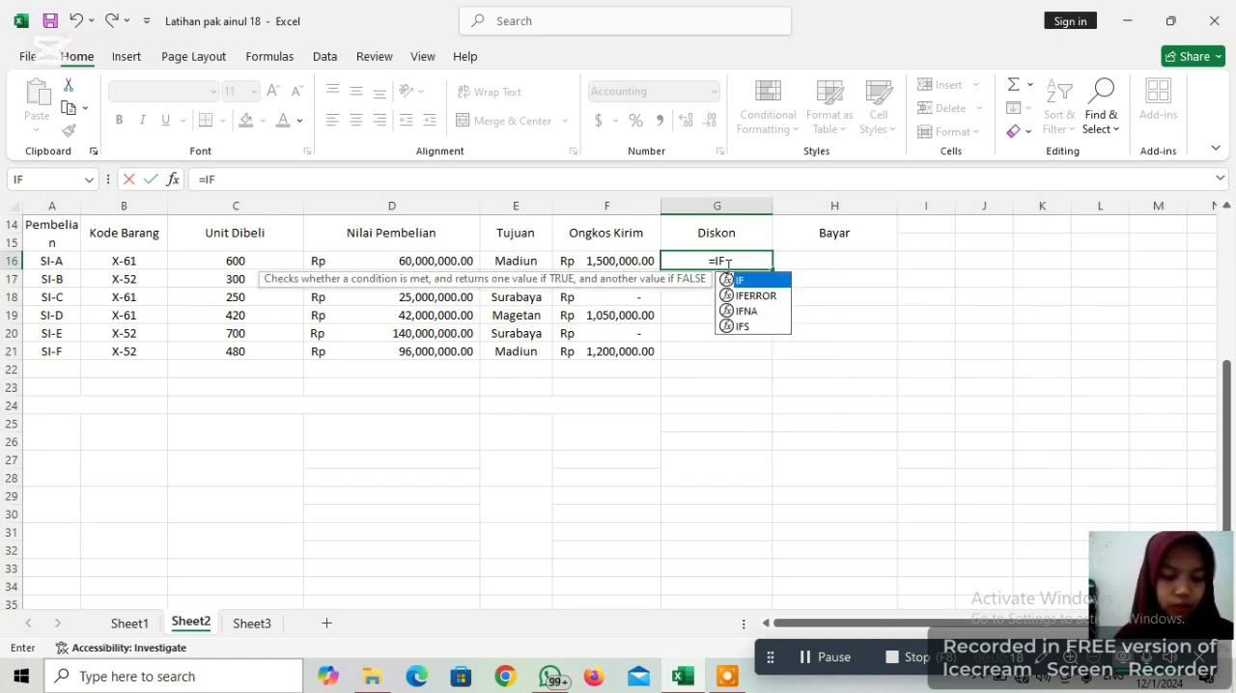
pyautogui.write('(A')
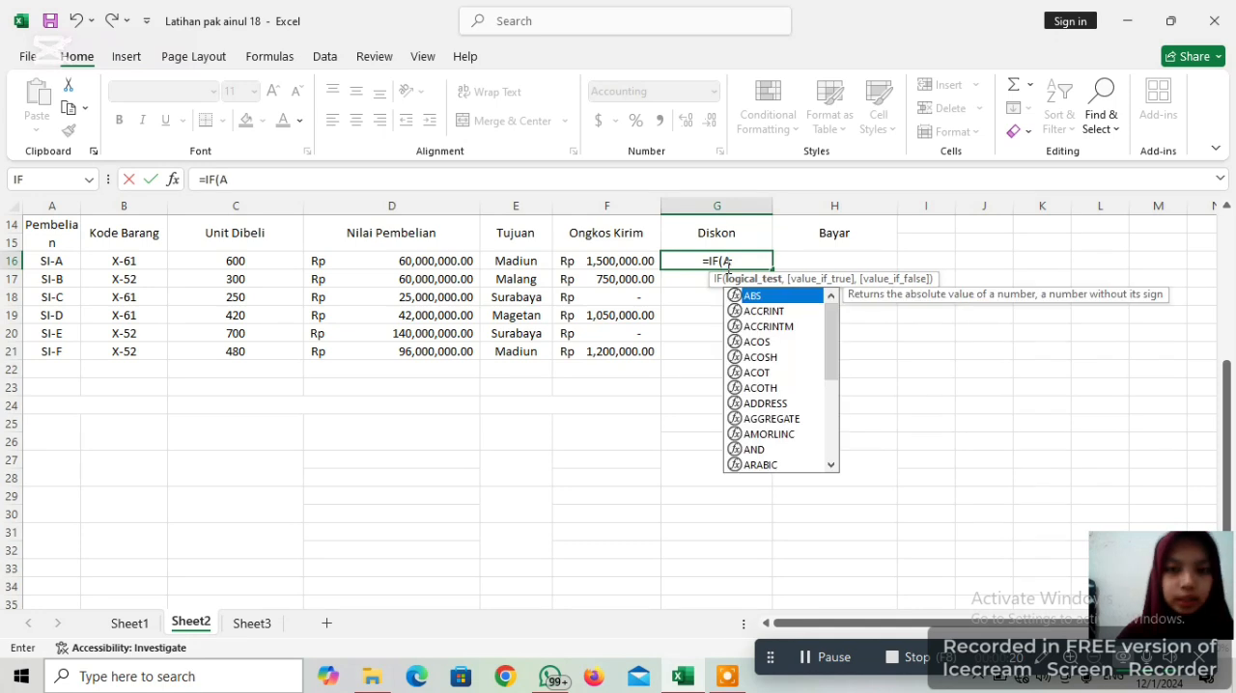
pyautogui.write('ND')
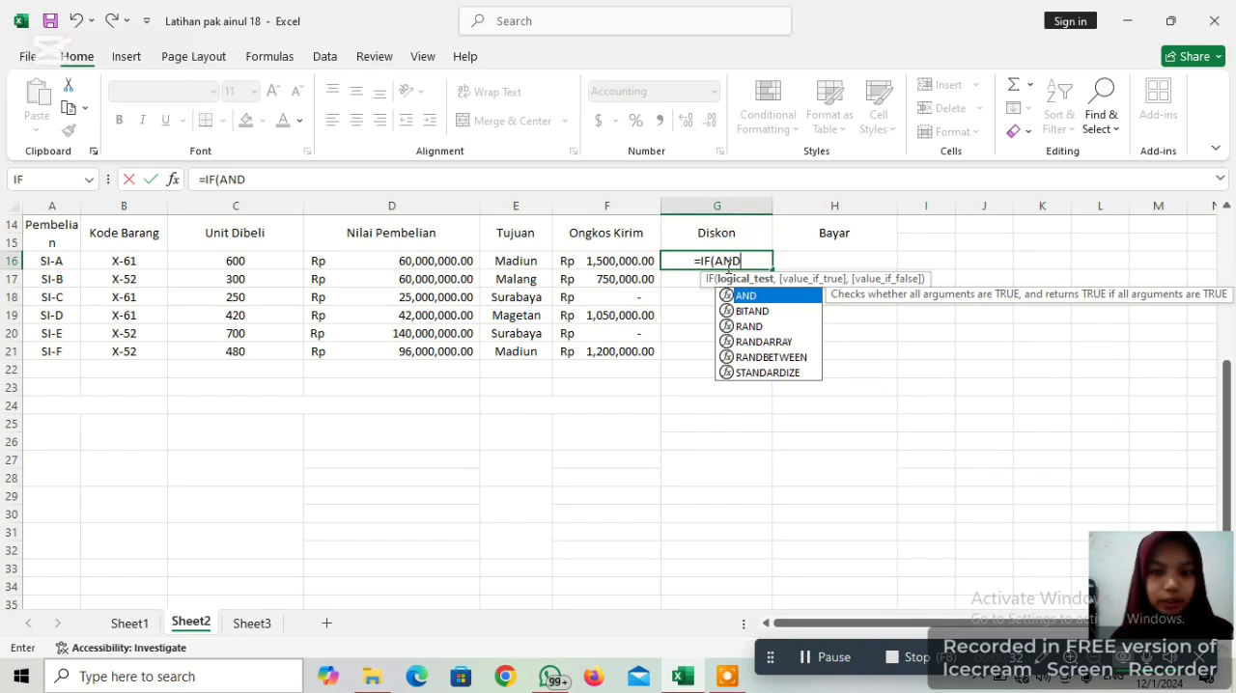
pyautogui.write('(')
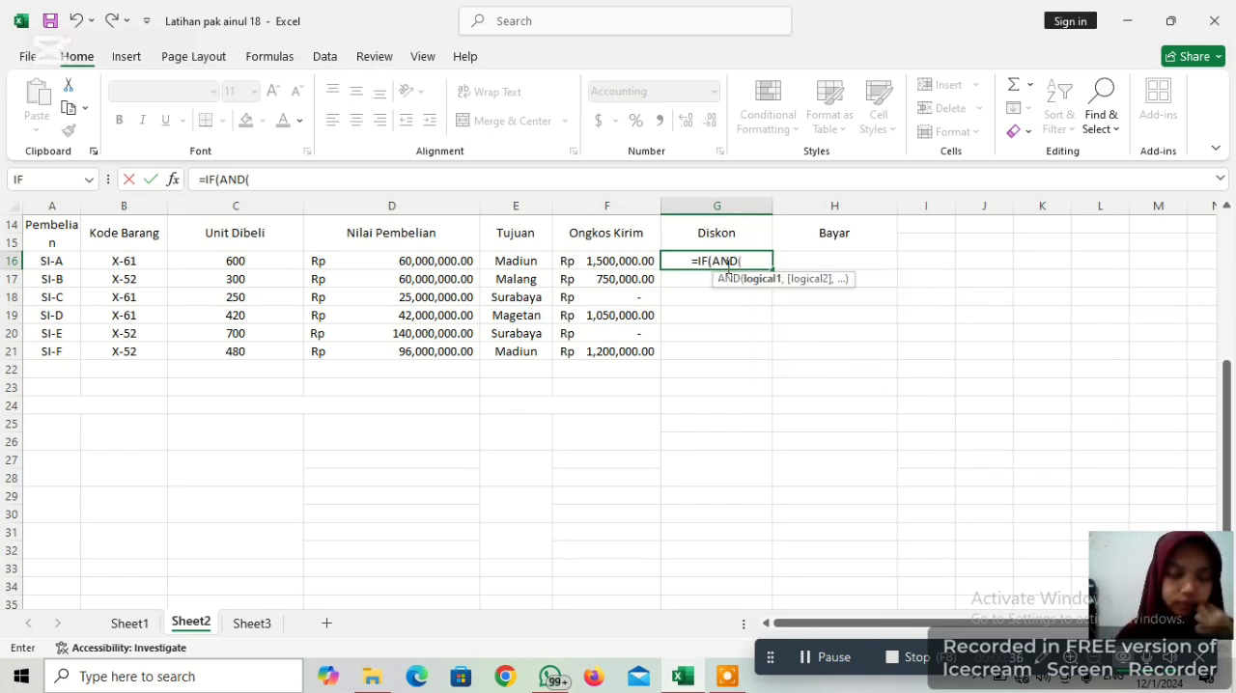
# Add C16>=300 as the first AND condition in the G16 Diskon formula
pyautogui.click(284, 259)
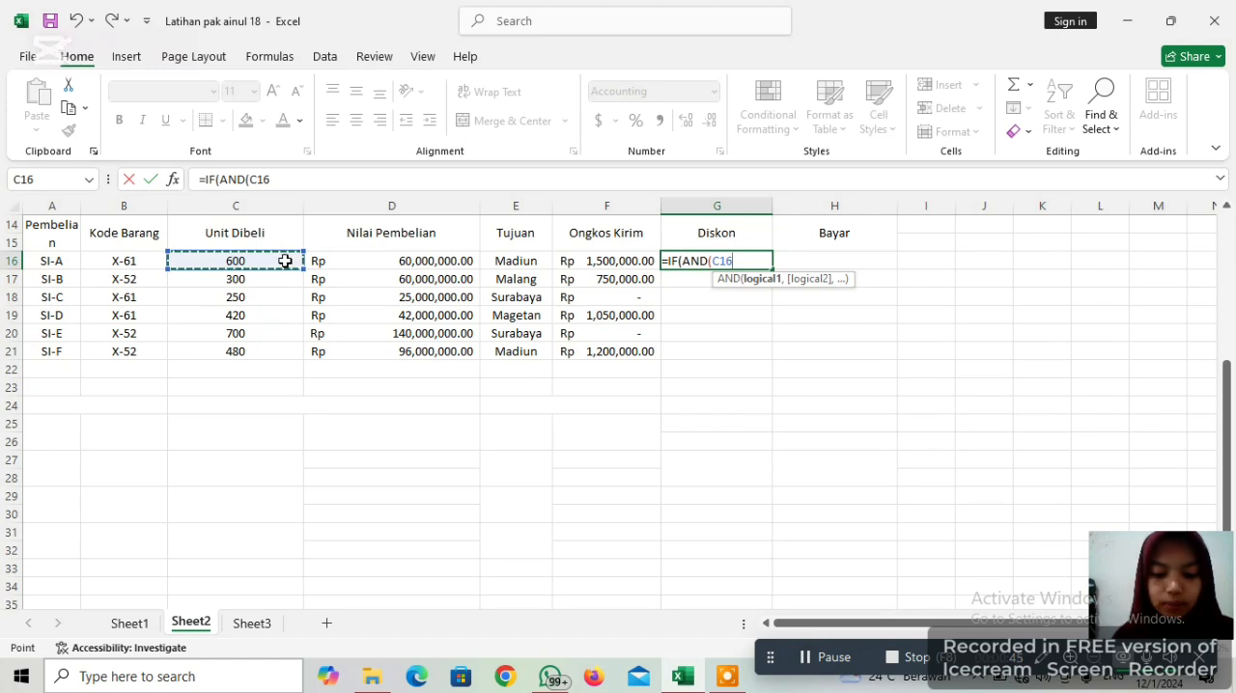
pyautogui.write('>=')
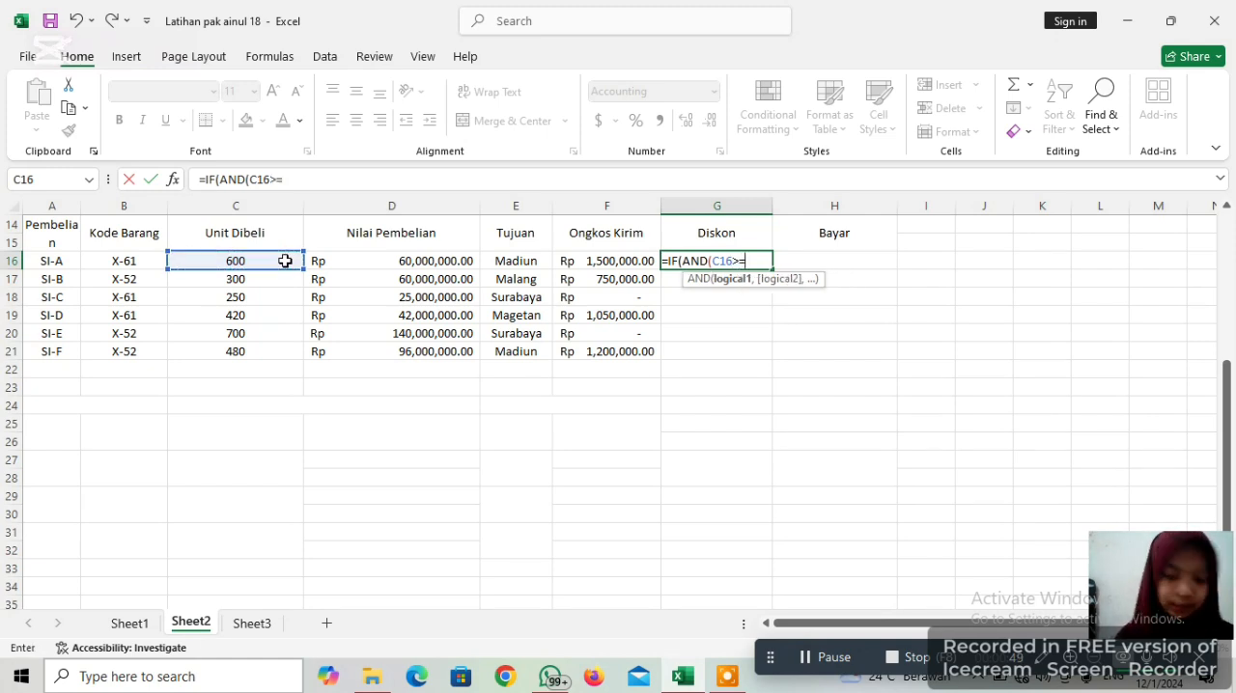
pyautogui.write('300')
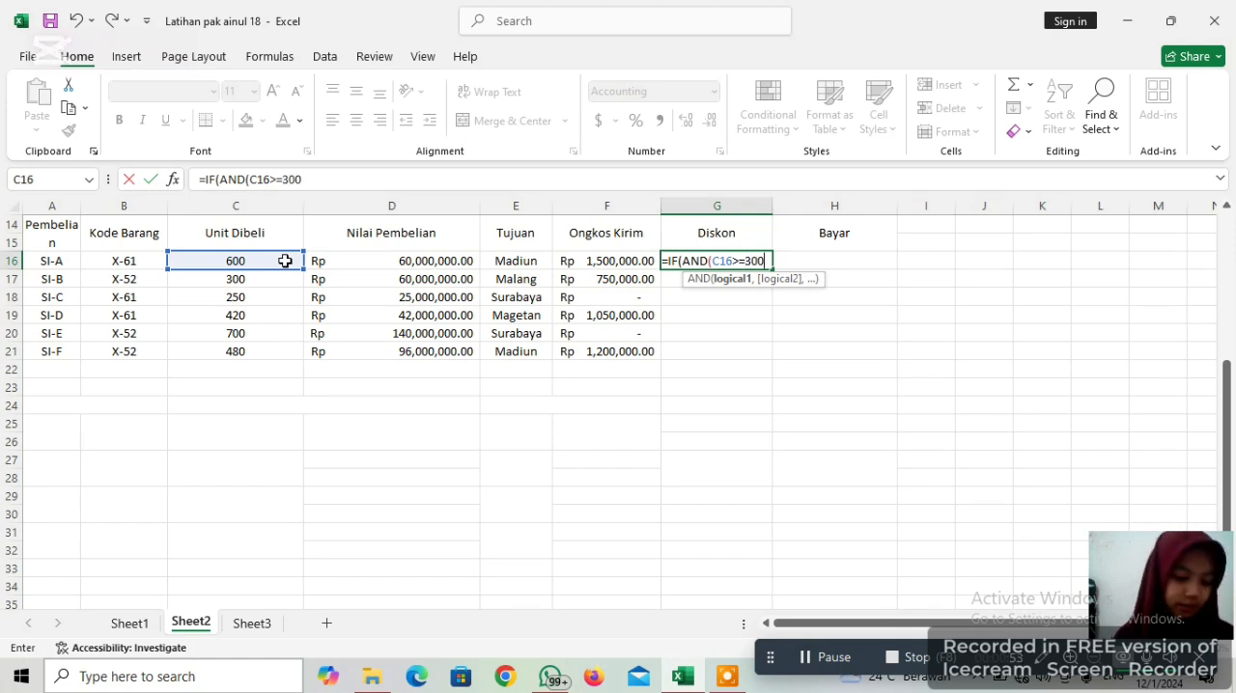
pyautogui.write(',')
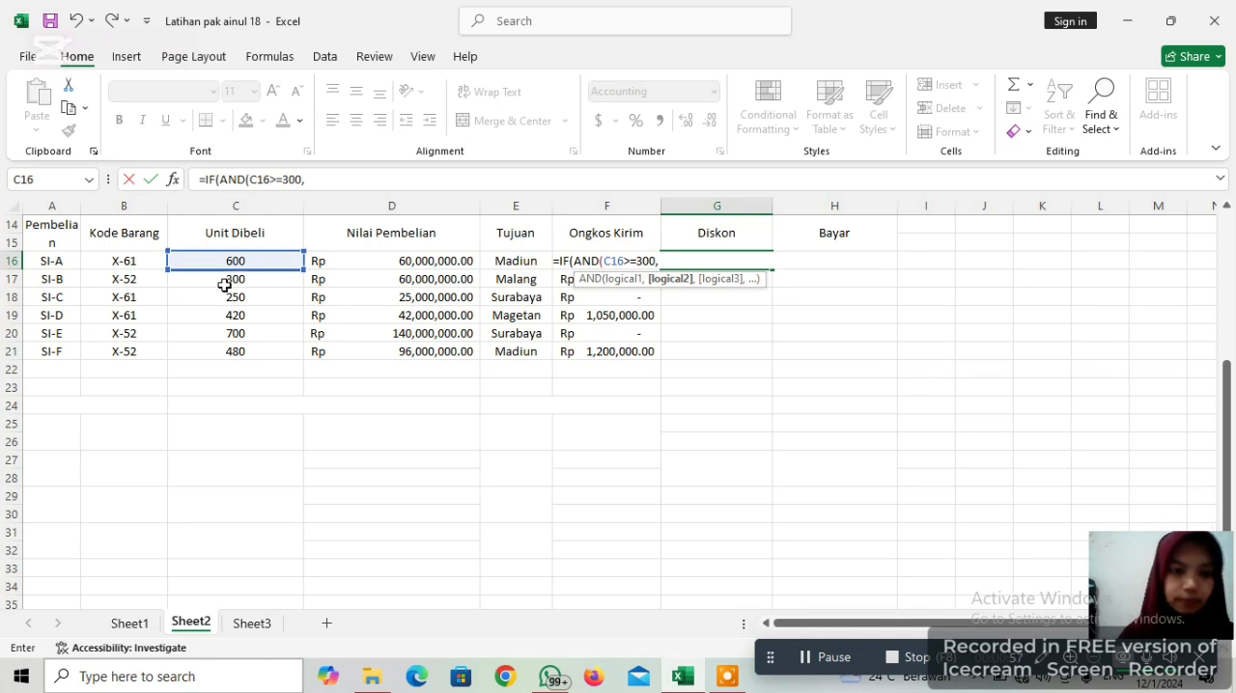
# Add E16="Surabaya" as the second AND condition in the Diskon formula and close the AND function
pyautogui.click(521, 264)
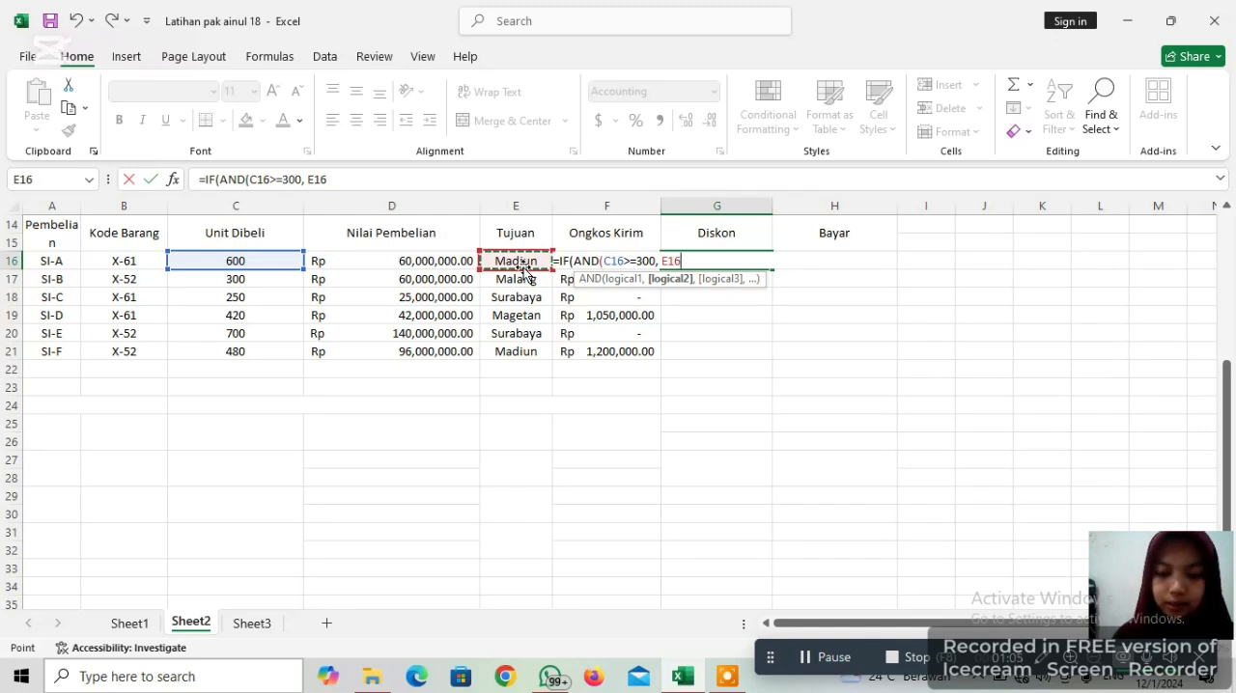
pyautogui.write('=')
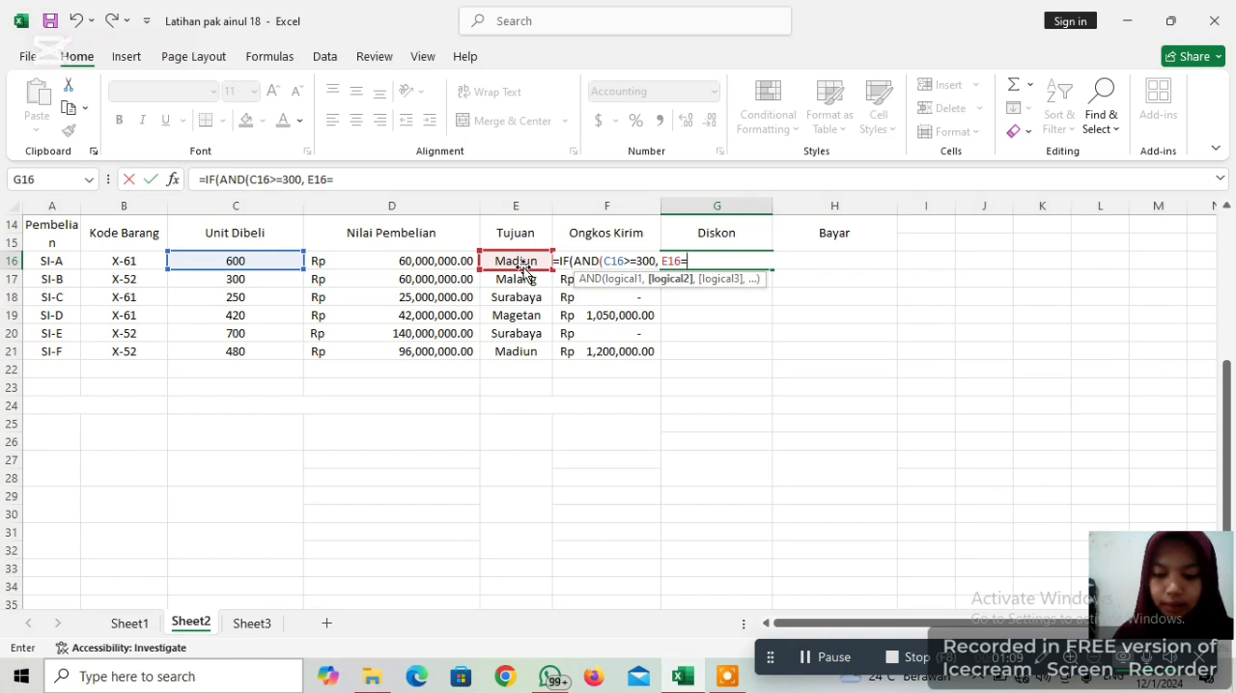
pyautogui.write('"')
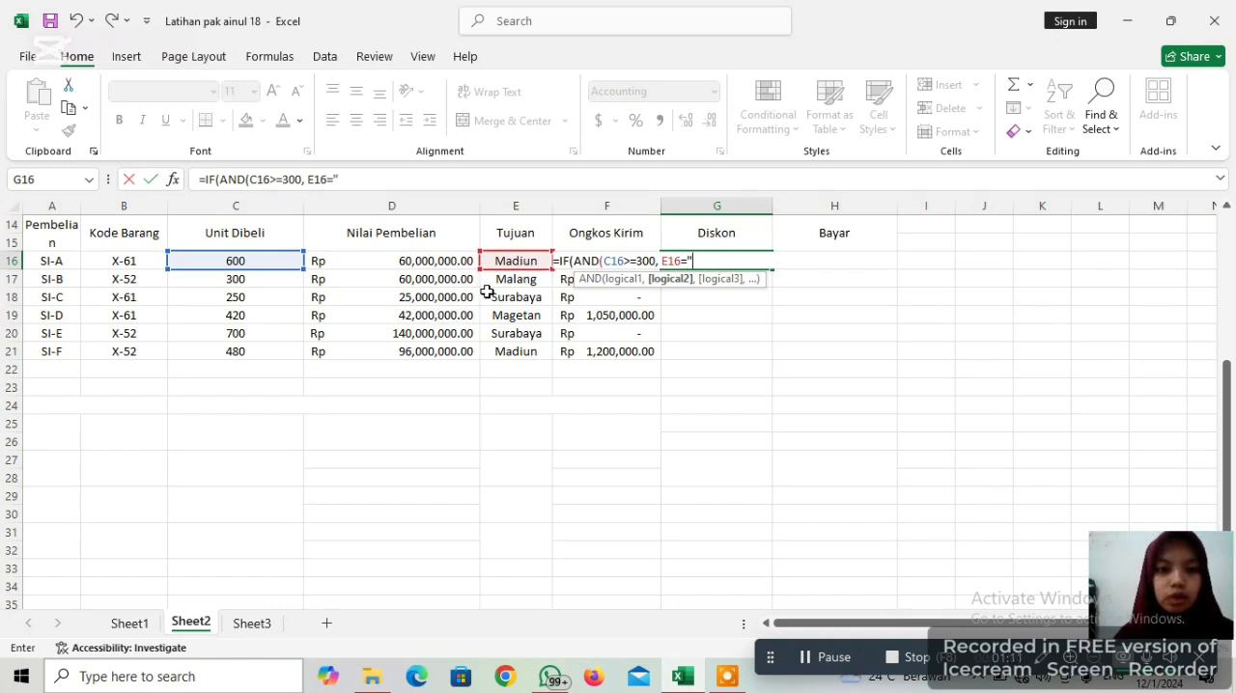
pyautogui.write('S')
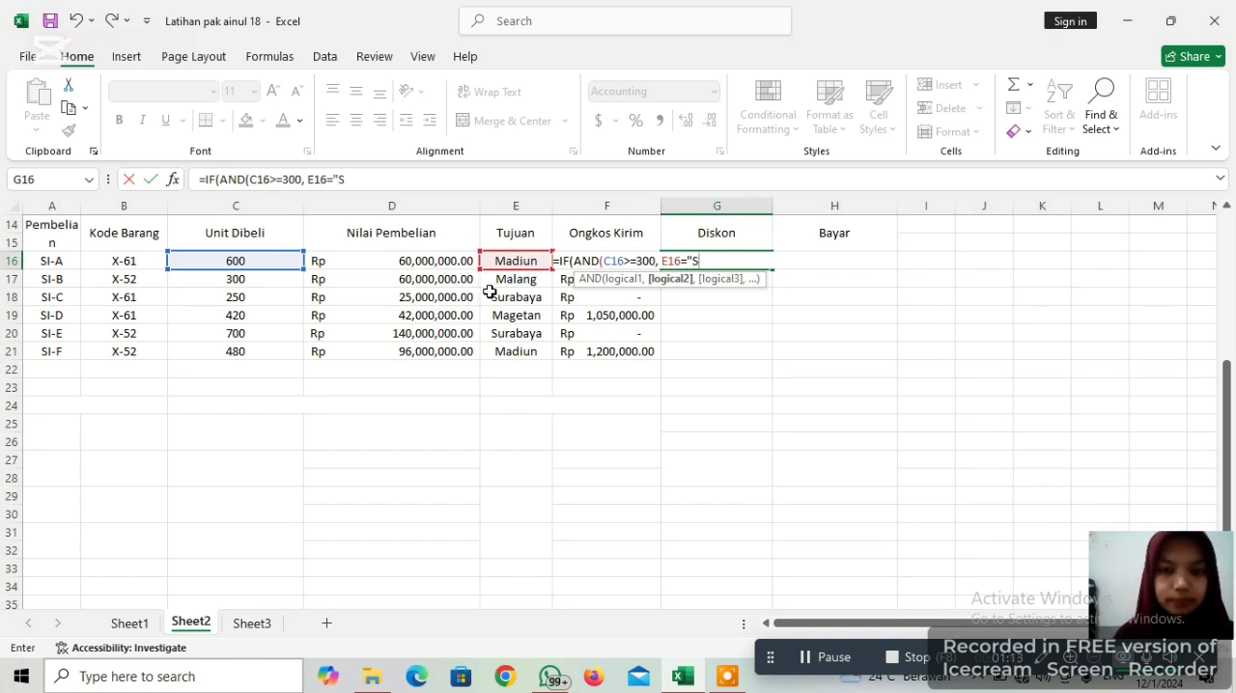
pyautogui.write('urabaya')
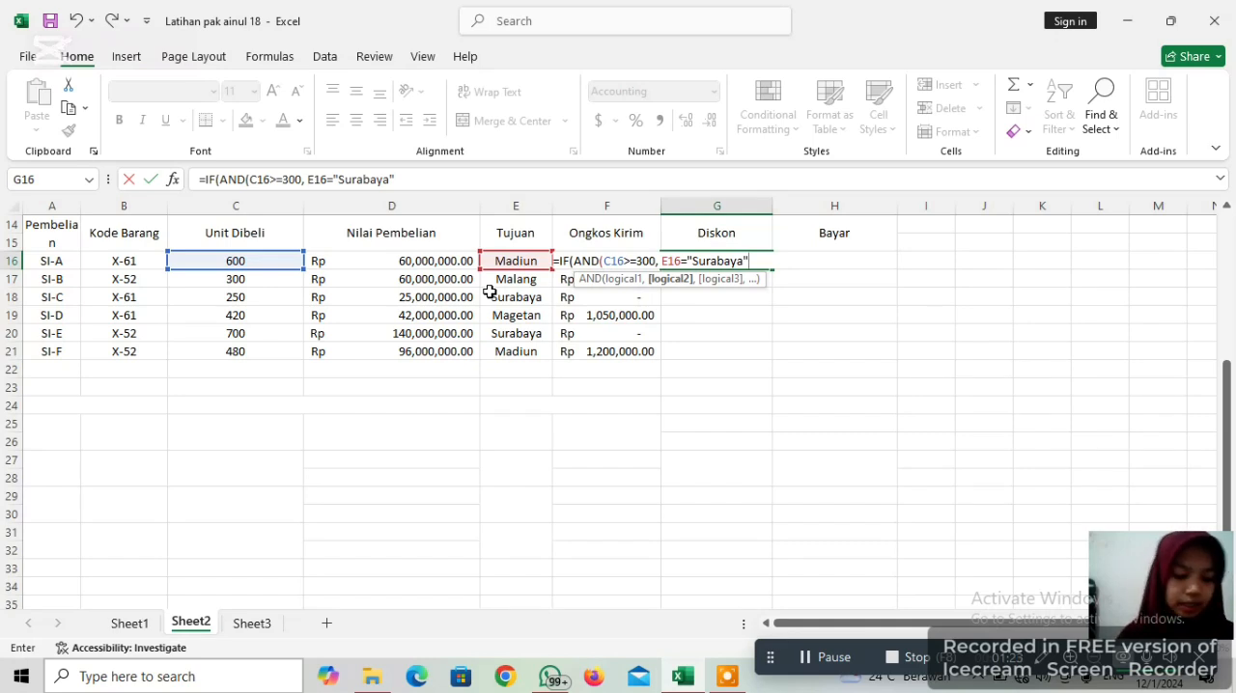
pyautogui.write(')')
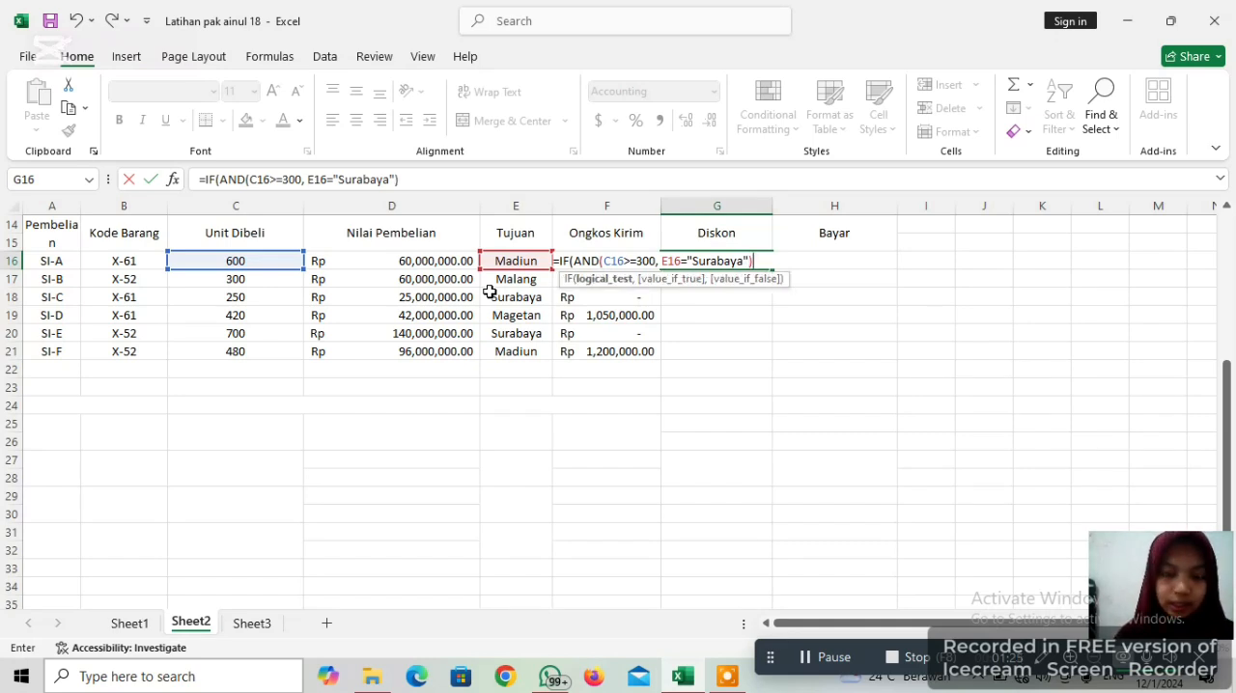
pyautogui.write(' ,')
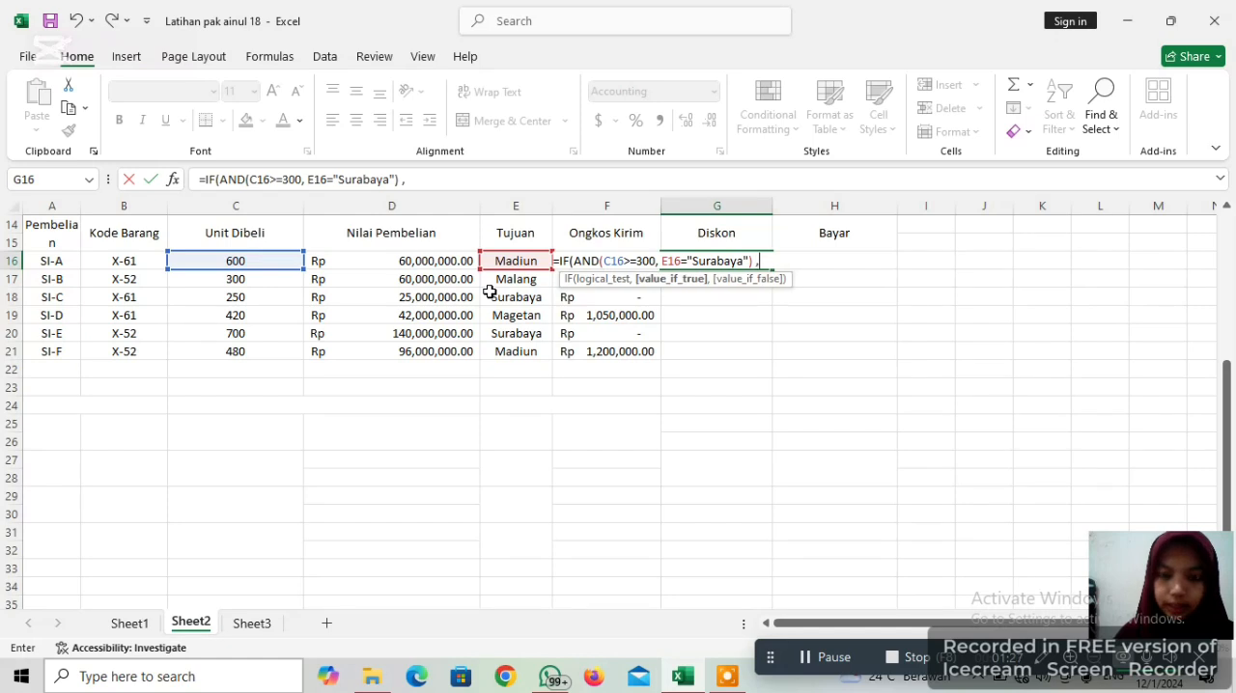
pyautogui.write(' 10')
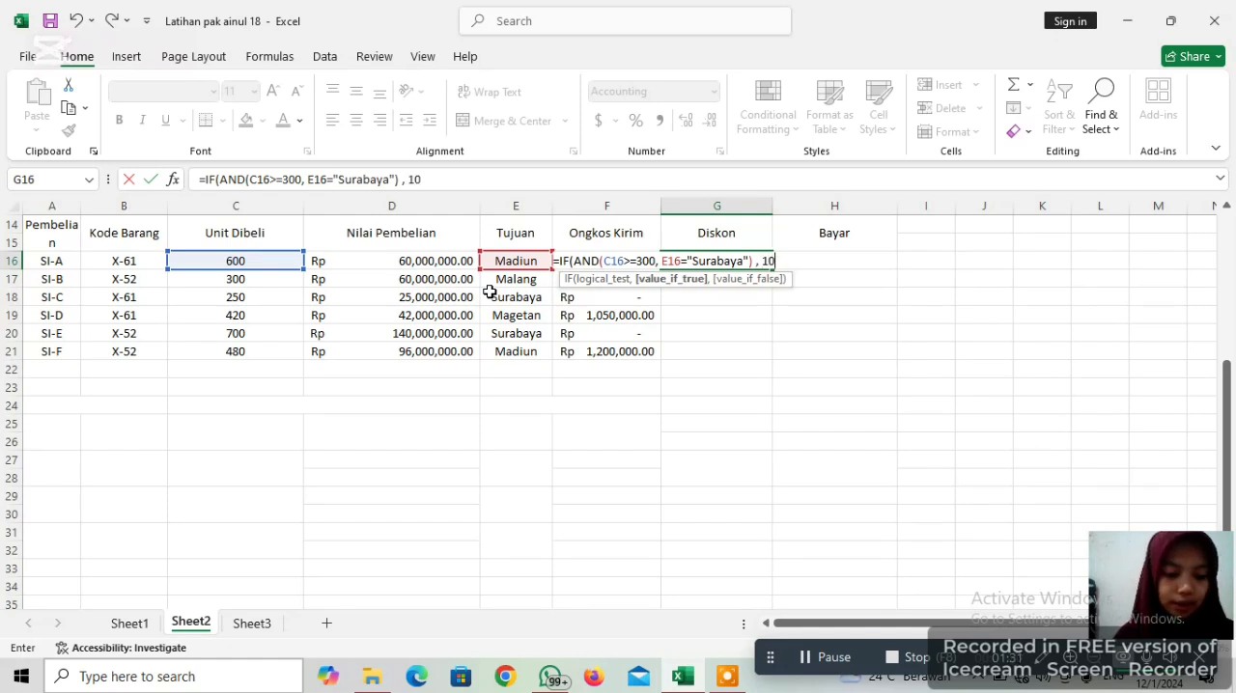
pyautogui.write('%')
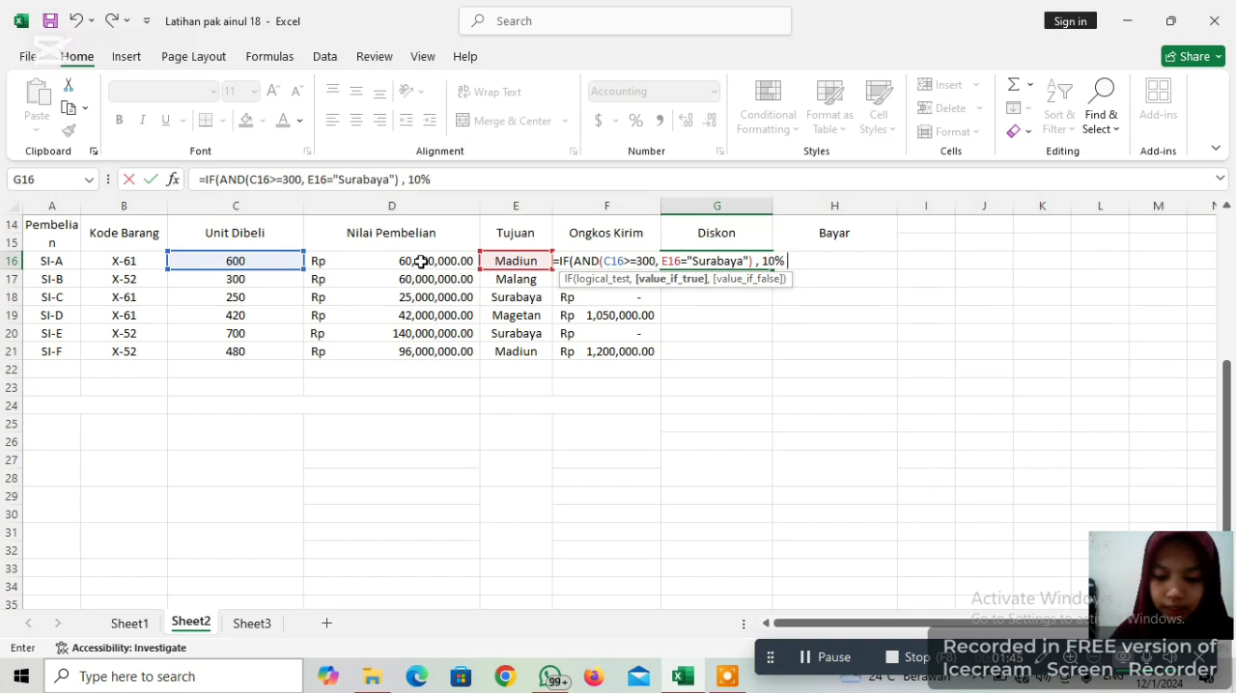
# Complete the G16 IF formula with 10% *D16 as the true result and 0 as the false result, and enter it
pyautogui.write('*')
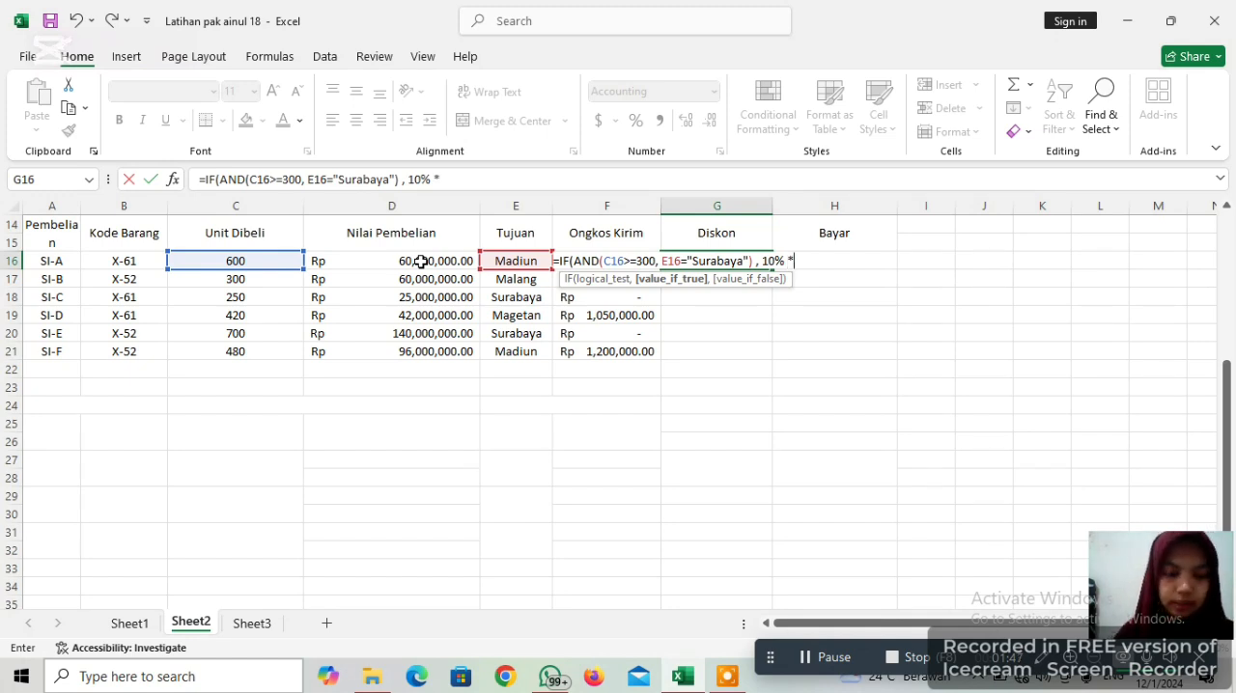
pyautogui.click(429, 262)
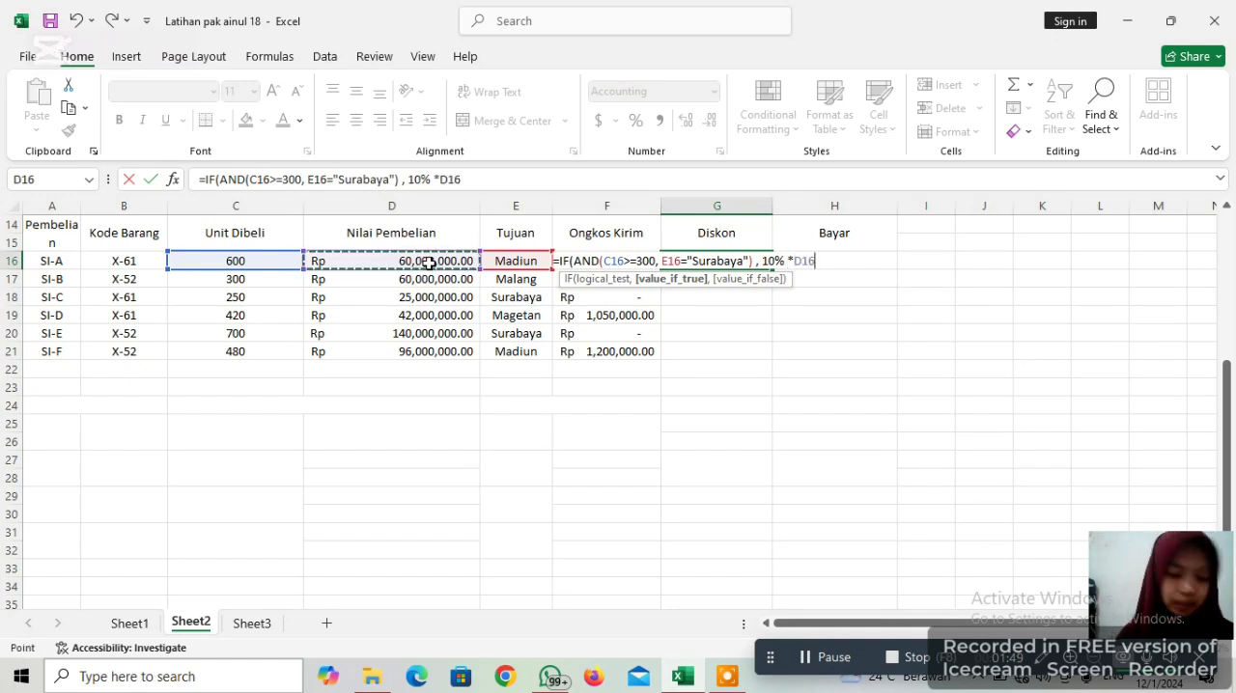
pyautogui.write(',')
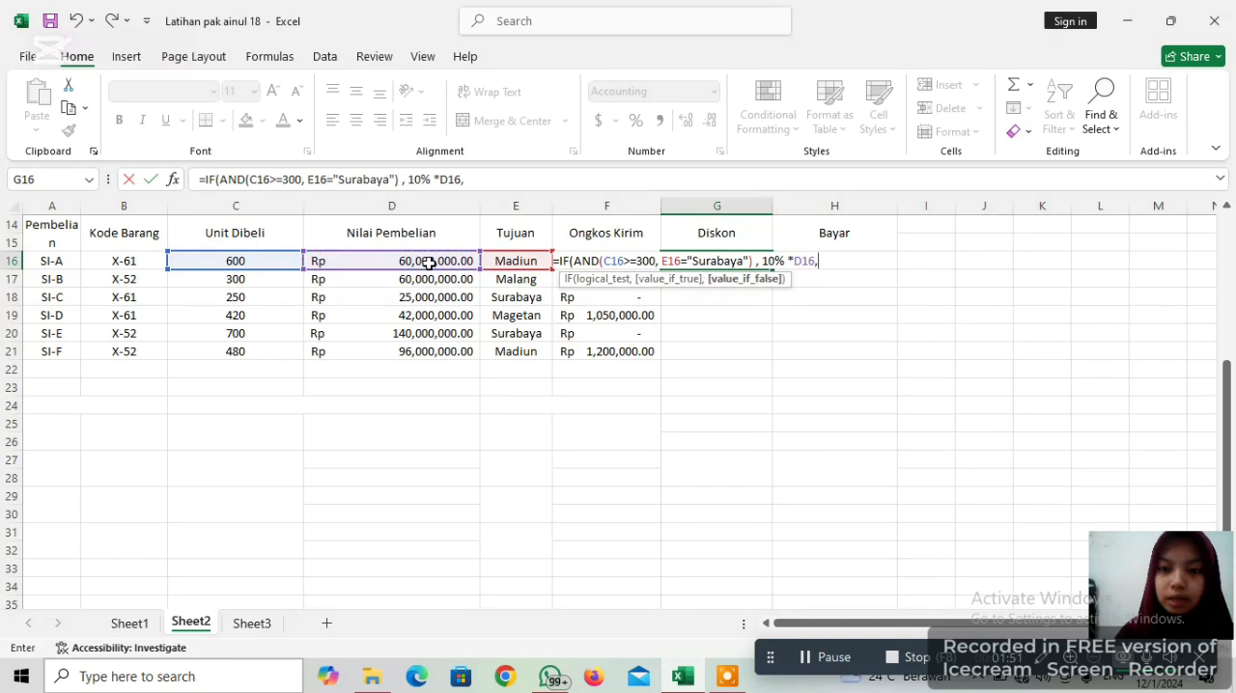
pyautogui.write('0')
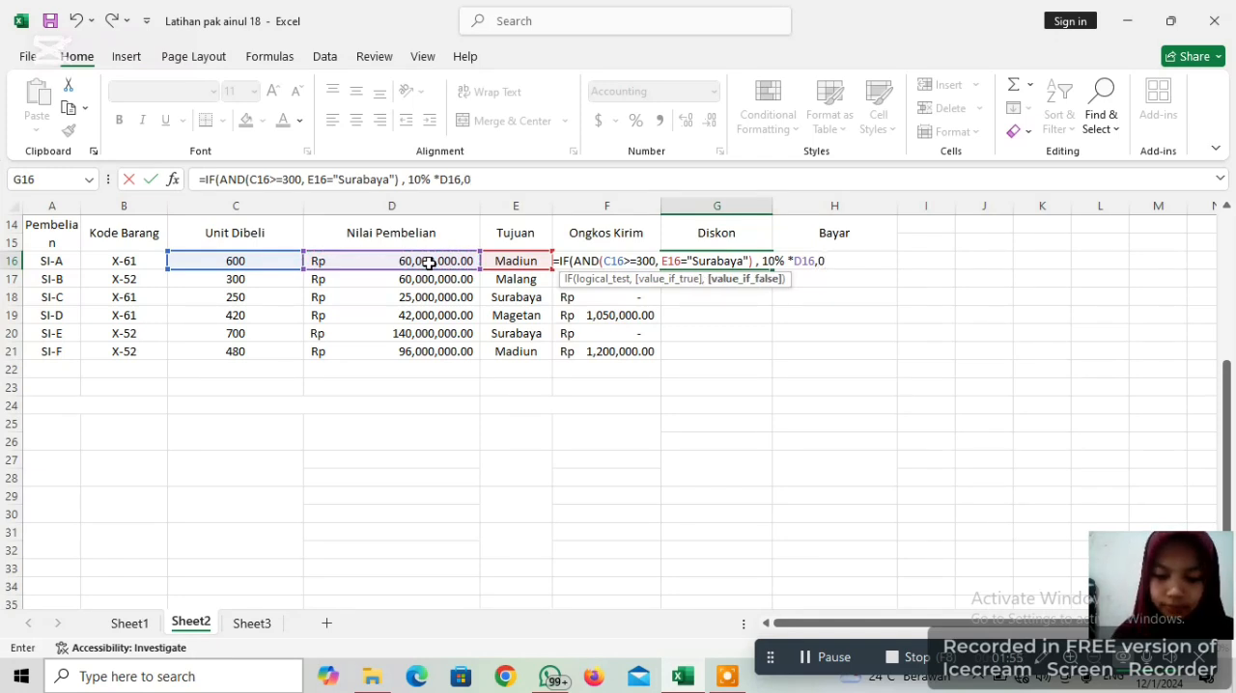
pyautogui.write(')')
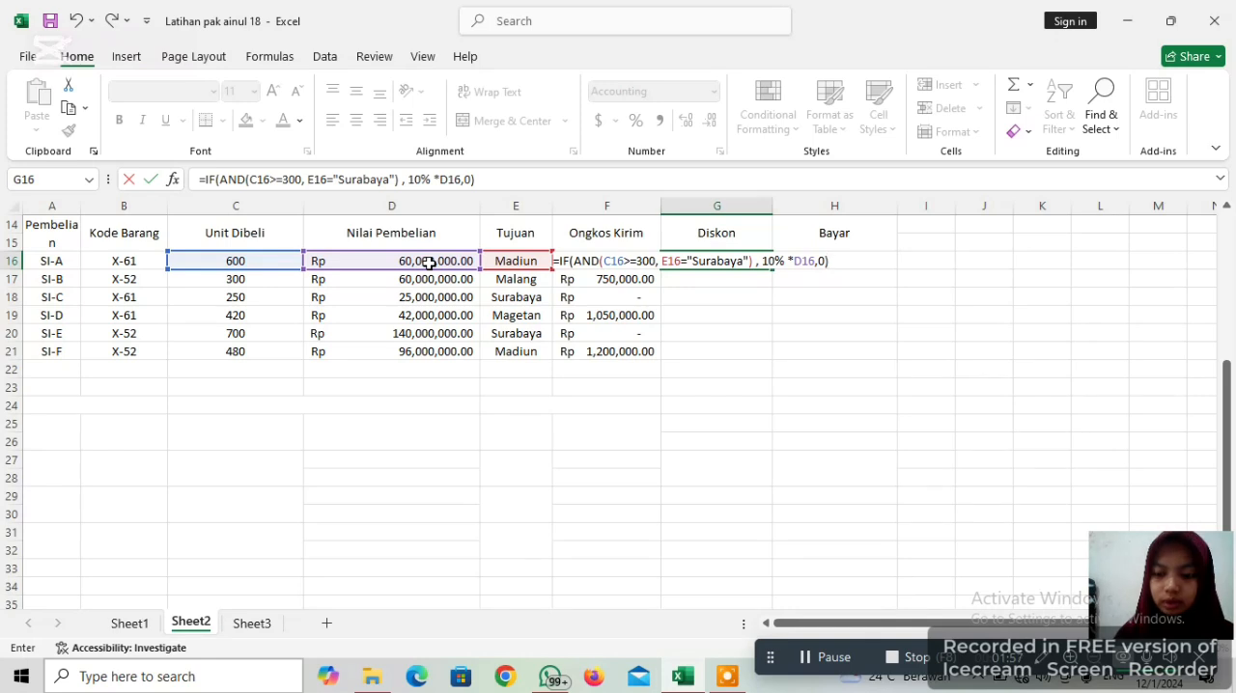
pyautogui.press('Return')
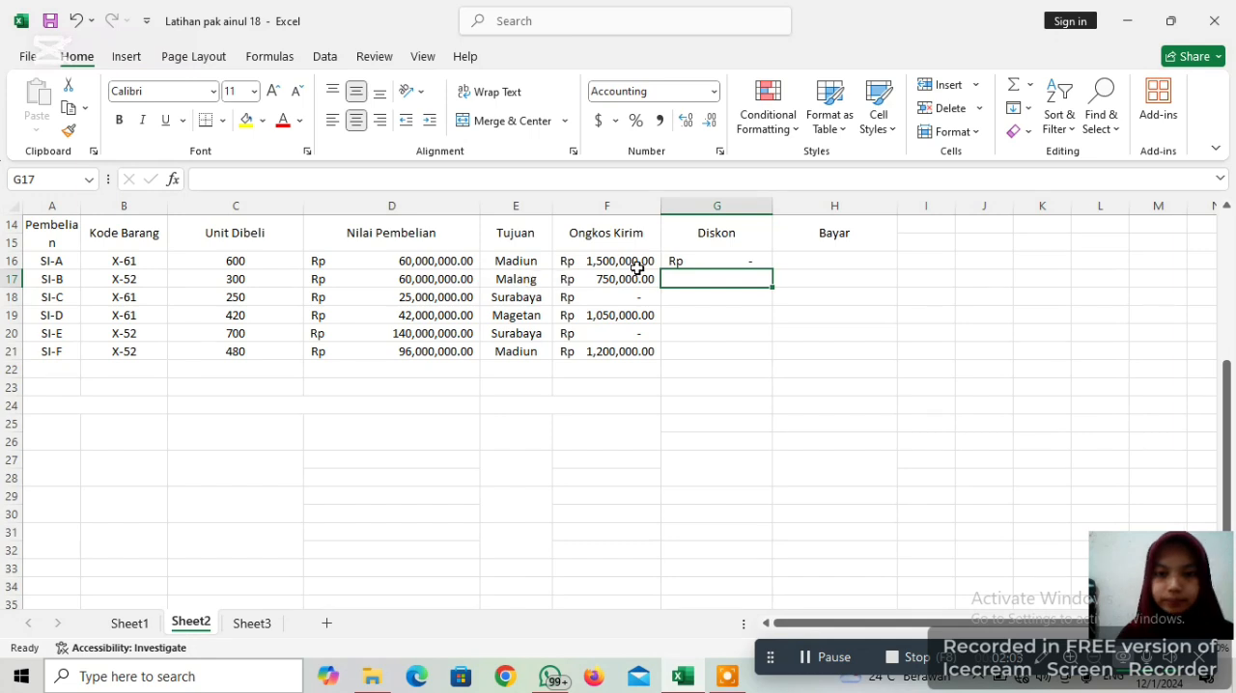
# Copy the Diskon formula from G16 down through G21 and inspect the copied formula in G20
pyautogui.click(692, 260)
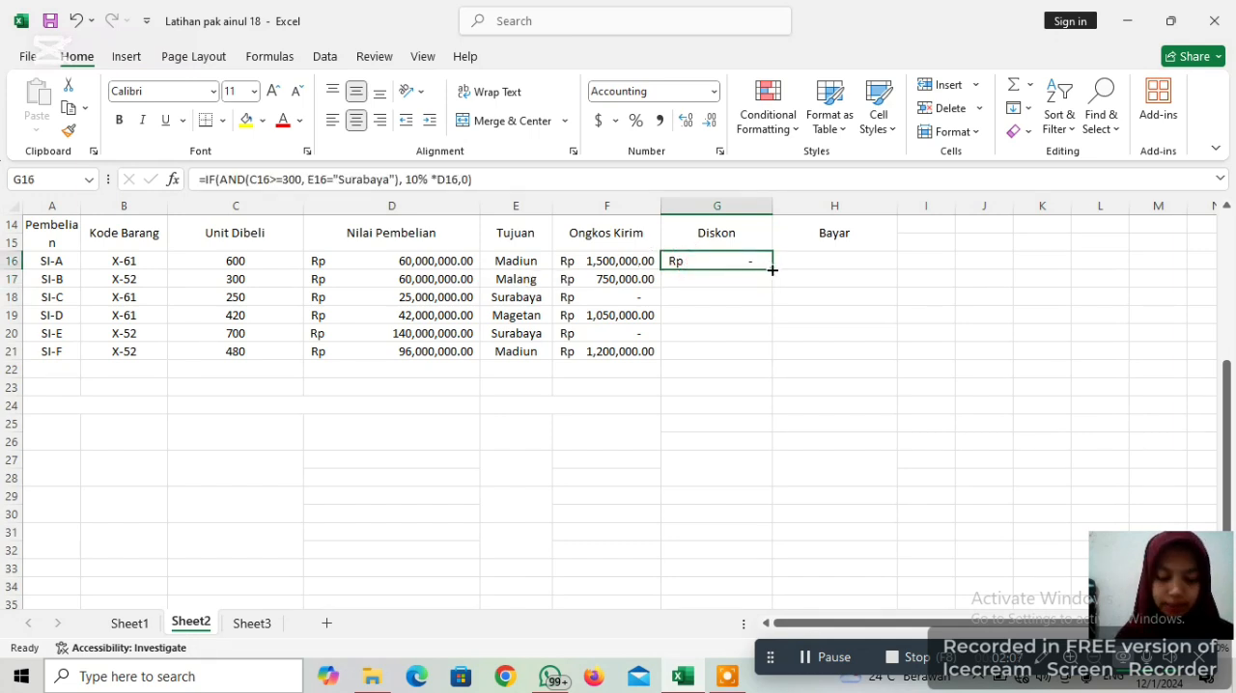
pyautogui.moveTo(770, 266); pyautogui.dragTo(760, 354)
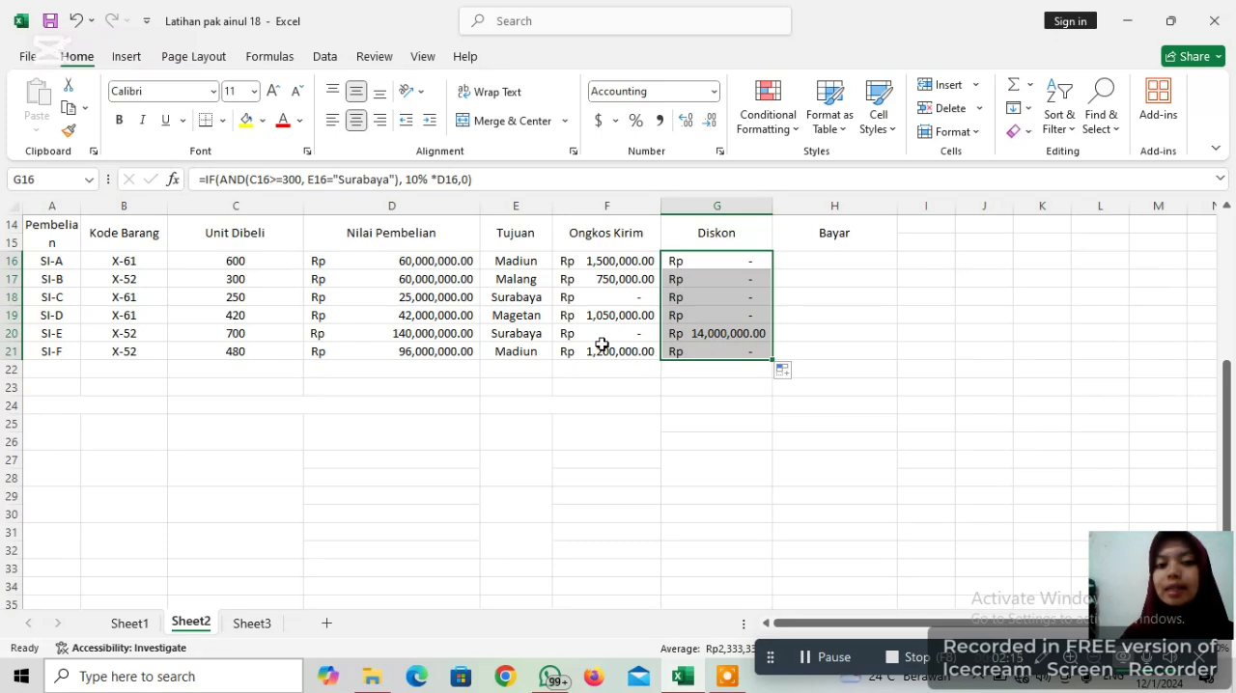
pyautogui.click(859, 356)
pyautogui.click(754, 337)
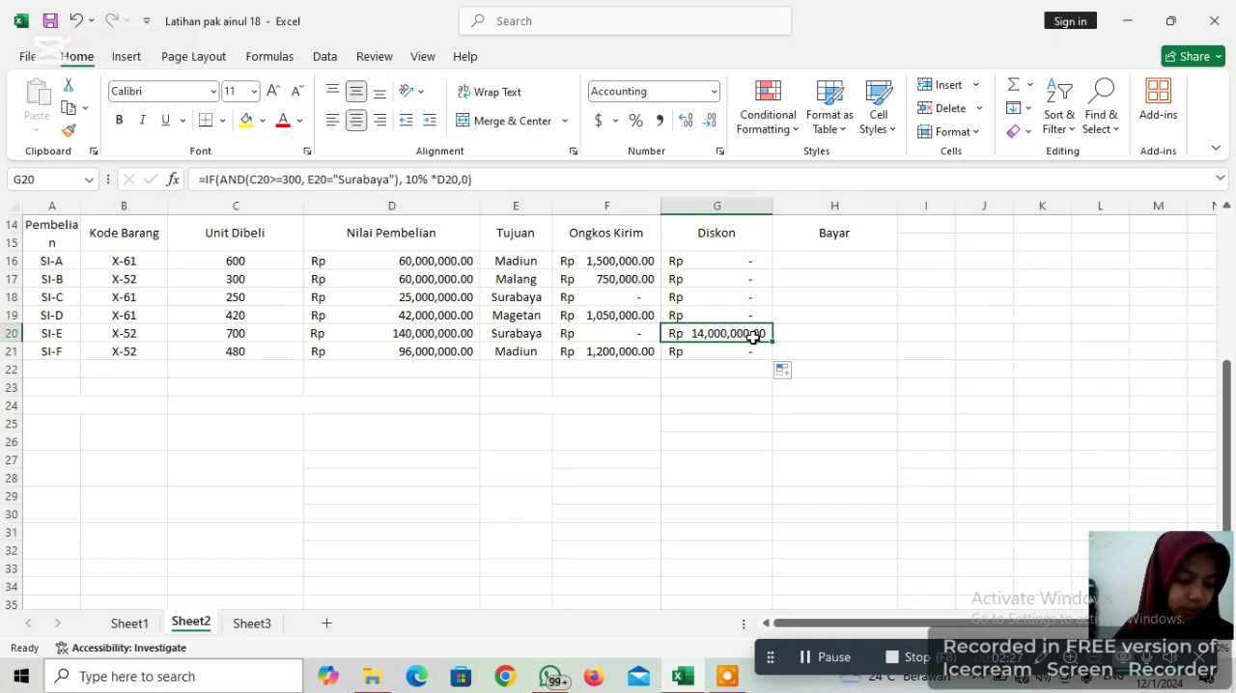
# Enter the formula =D16+F16-G16 in the first Bayar cell, H16
pyautogui.click(815, 269)
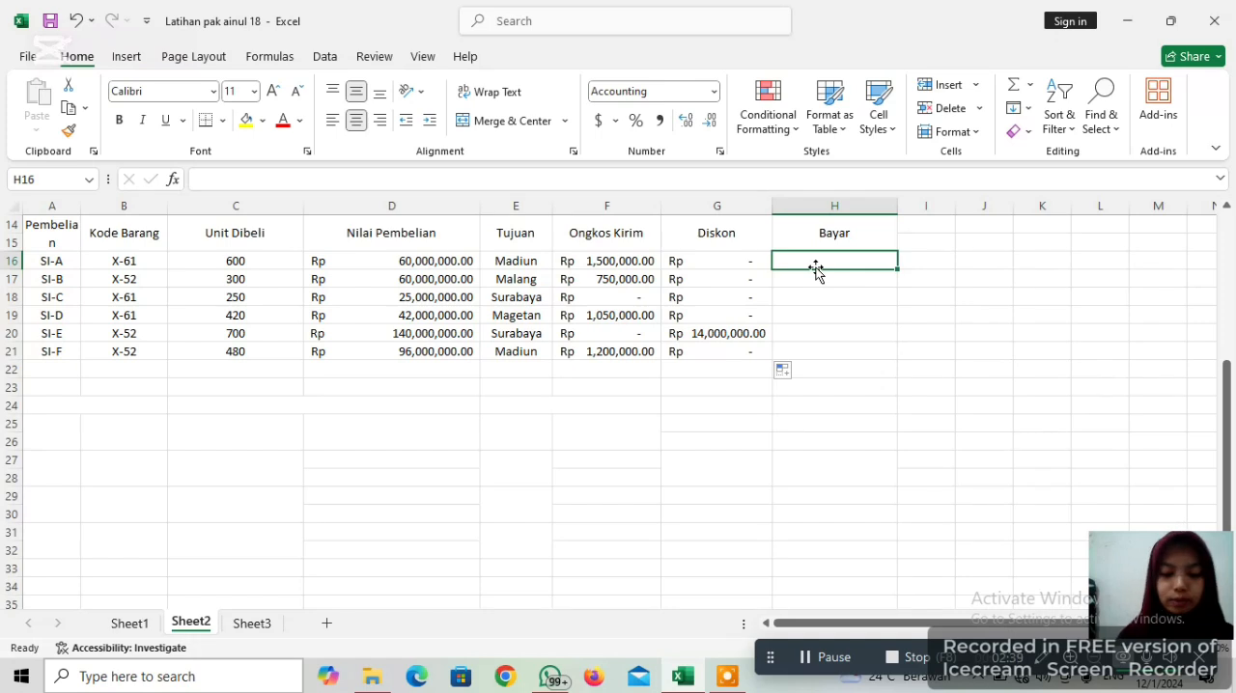
pyautogui.click(816, 268)
pyautogui.write('=')
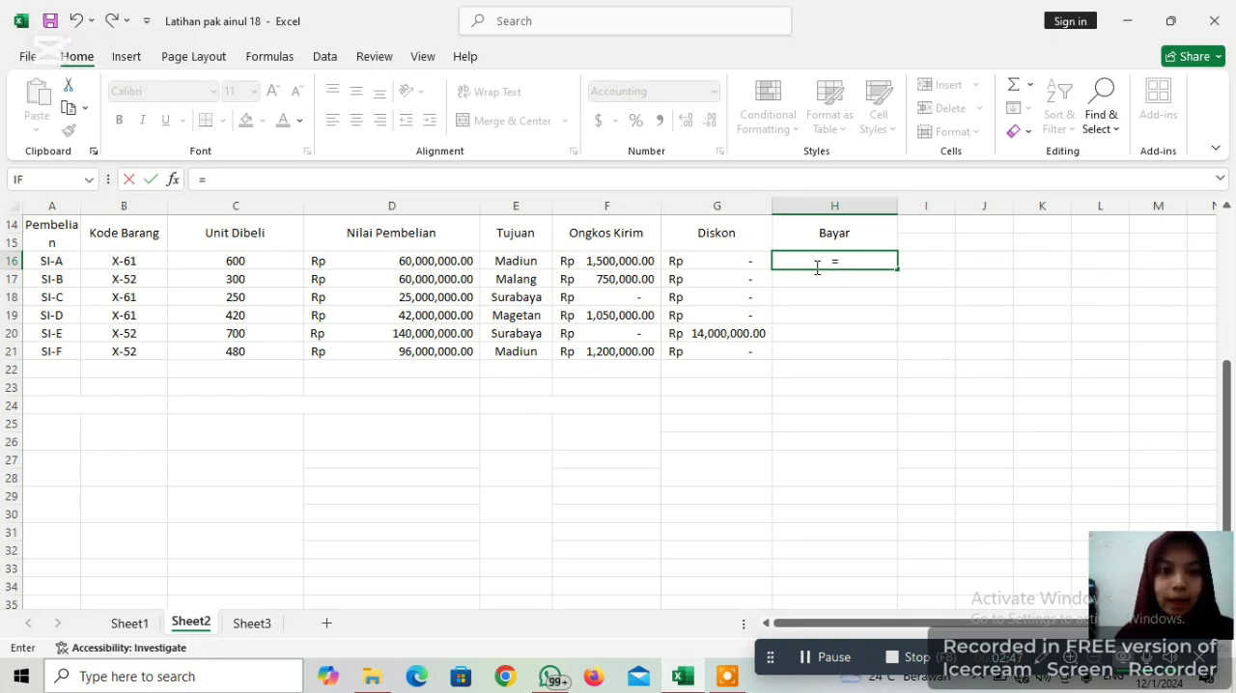
pyautogui.click(450, 267)
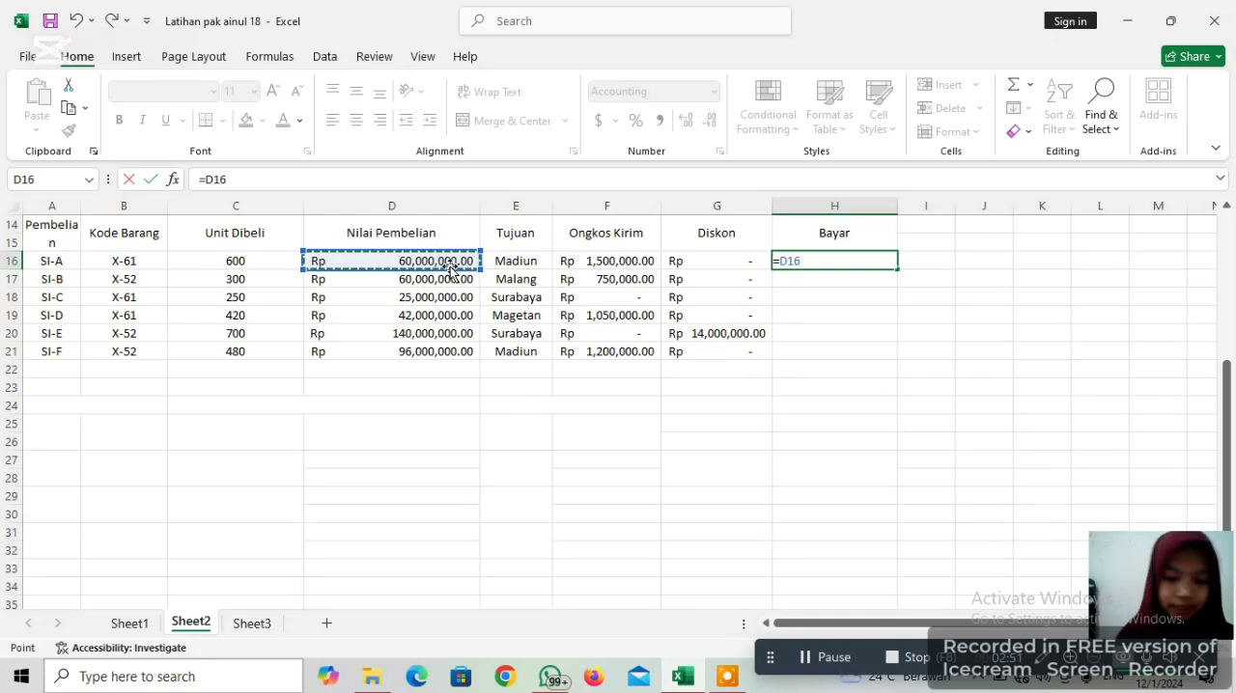
pyautogui.write('+')
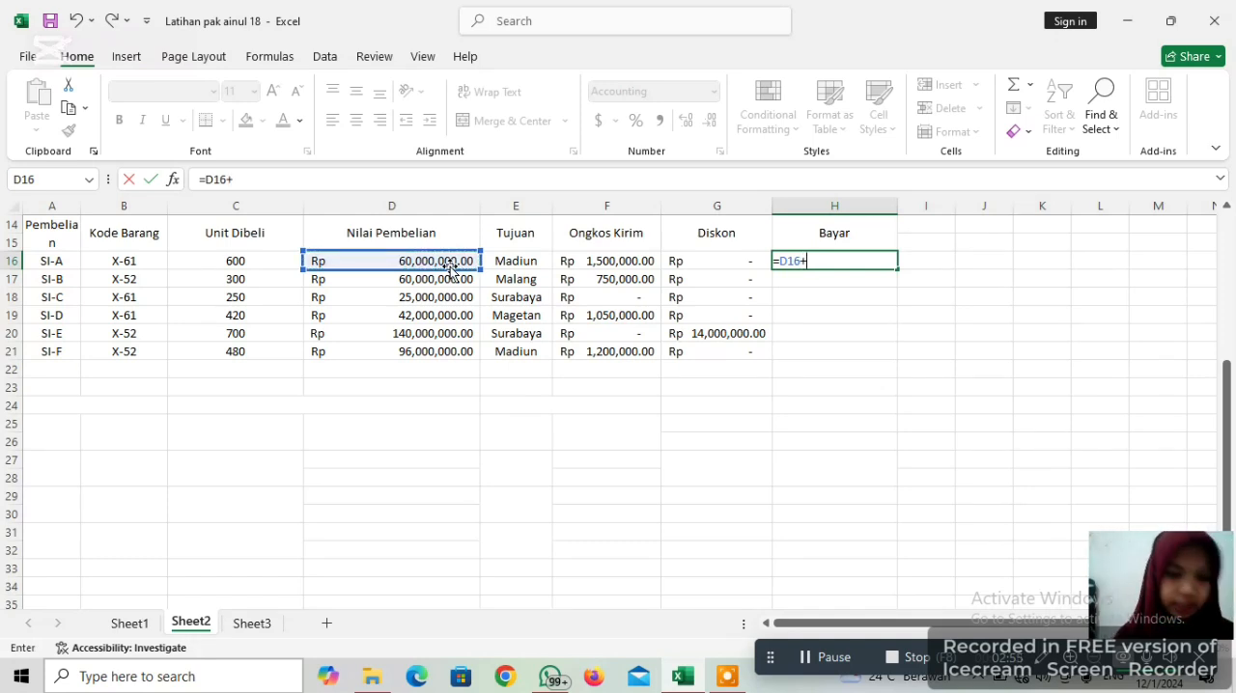
pyautogui.click(583, 261)
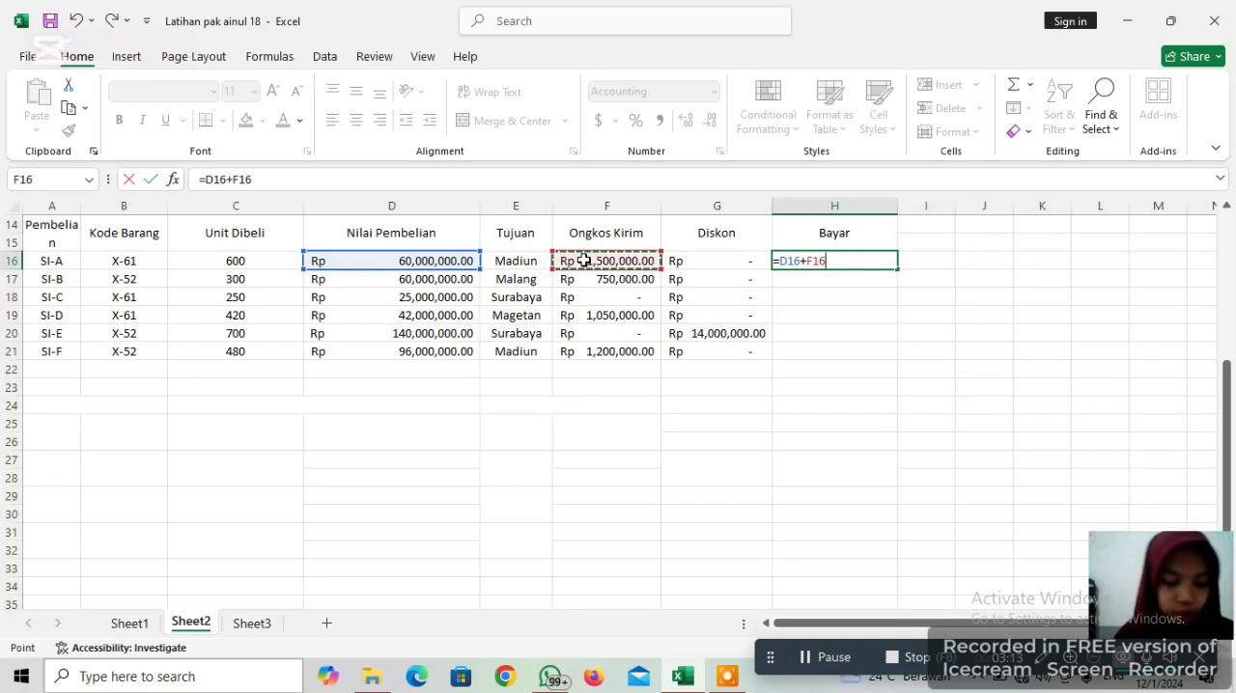
pyautogui.write('_')
pyautogui.press('BackSpace')
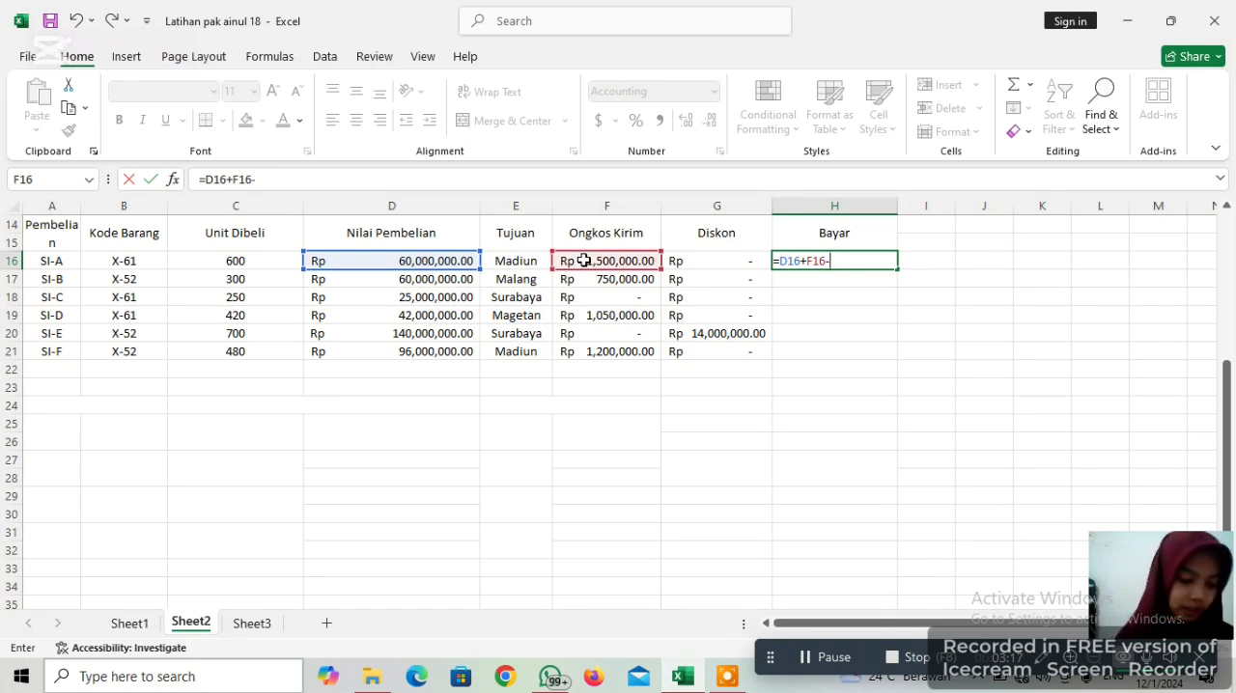
pyautogui.click(697, 262)
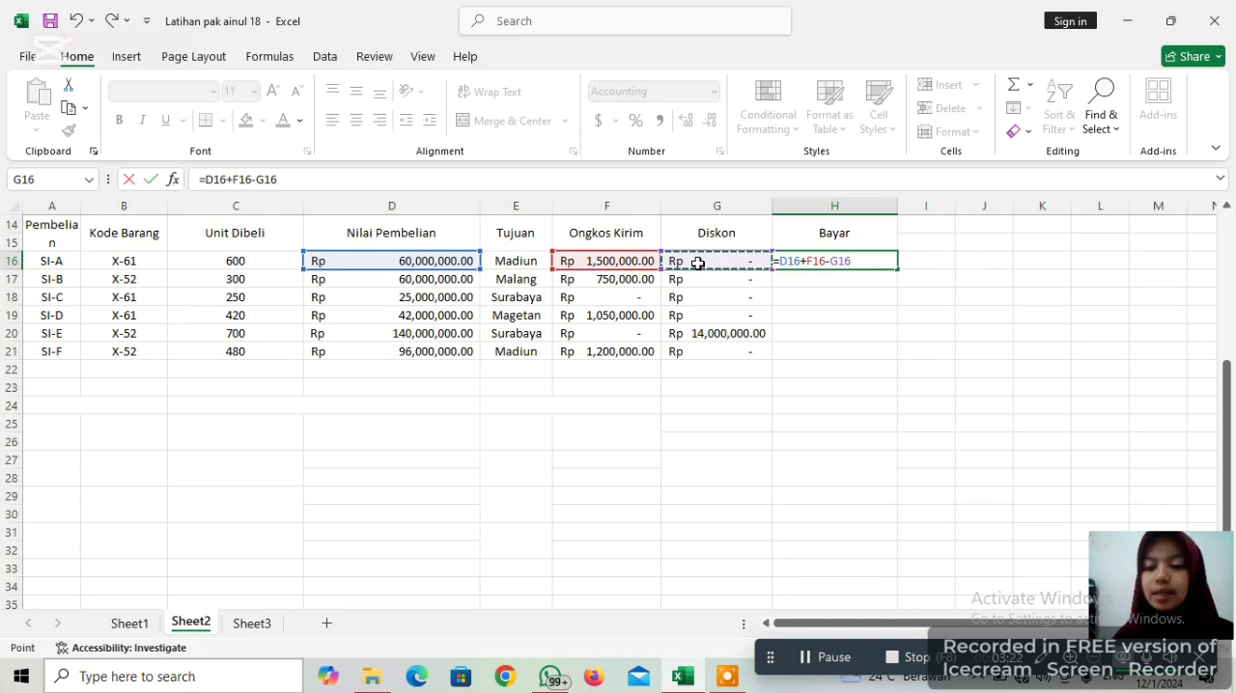
pyautogui.press('Return')
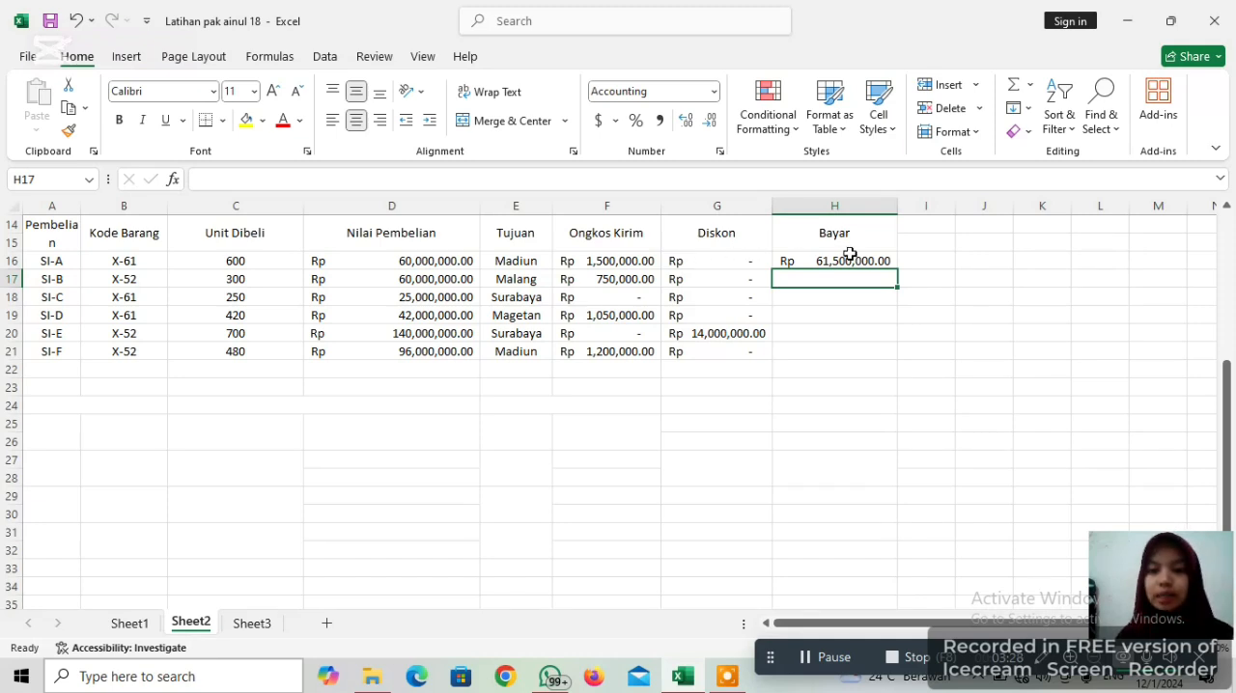
# Copy the Bayar formula from H16 down through H21
pyautogui.click(844, 262)
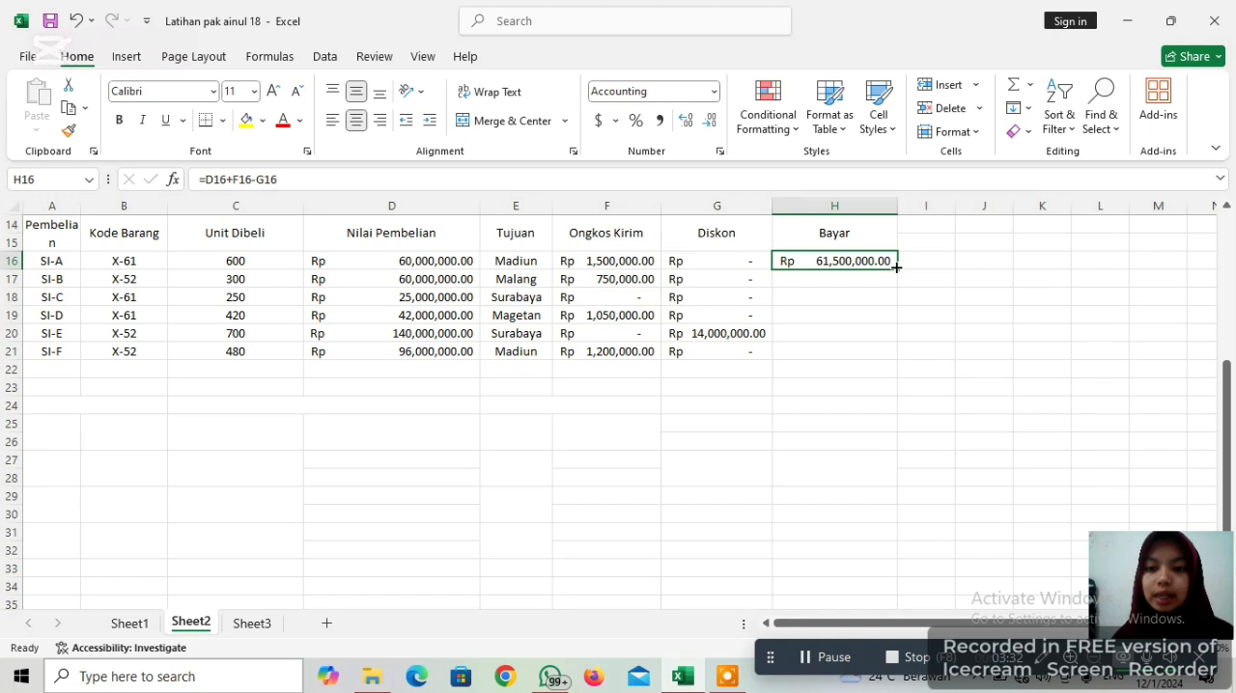
pyautogui.moveTo(890, 273); pyautogui.dragTo(905, 356)
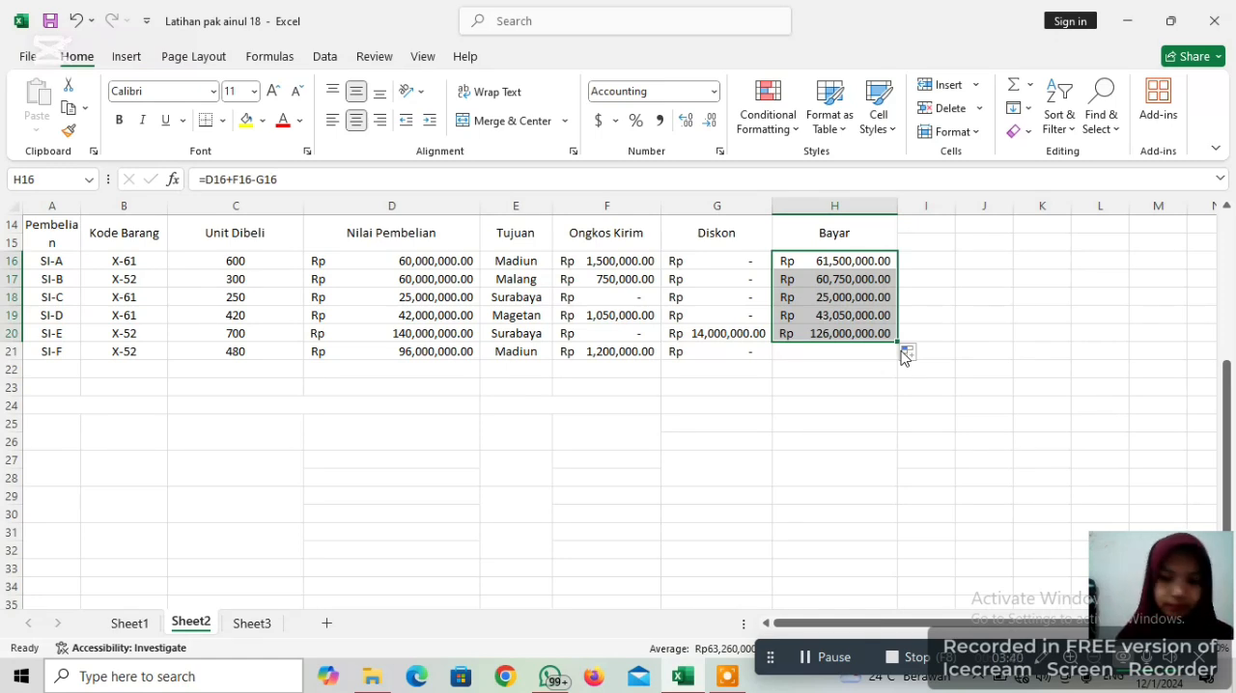
pyautogui.moveTo(898, 343); pyautogui.dragTo(897, 364)
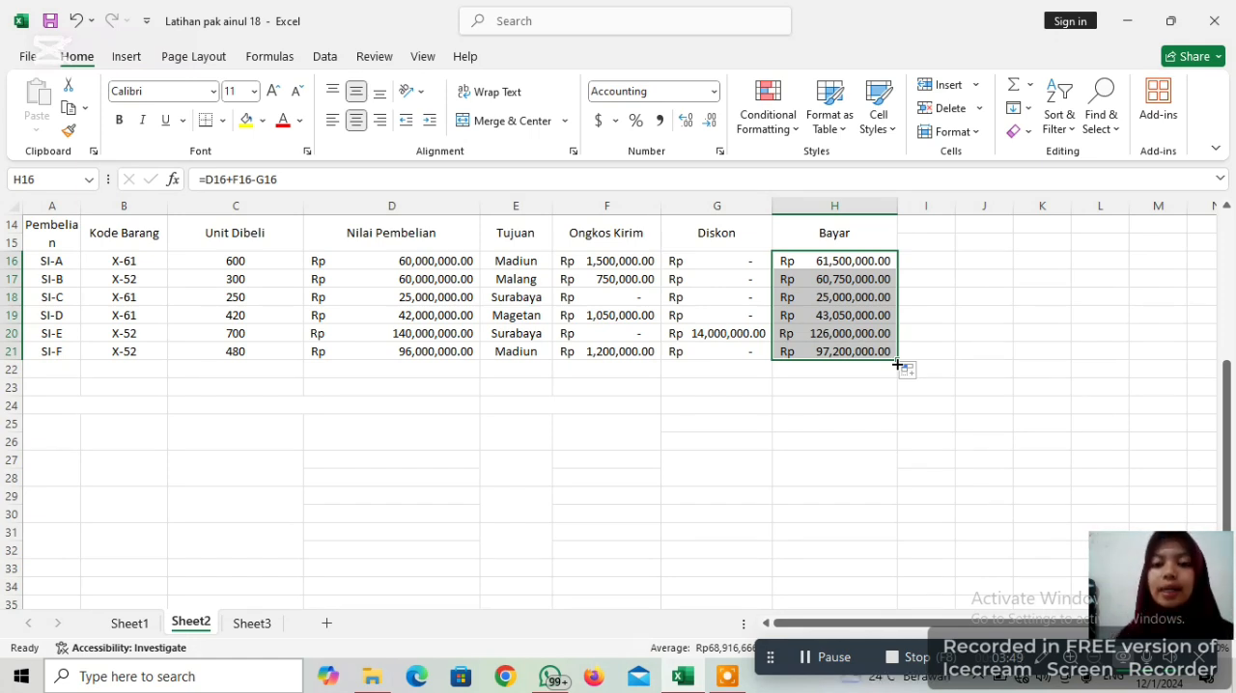
pyautogui.click(929, 300)
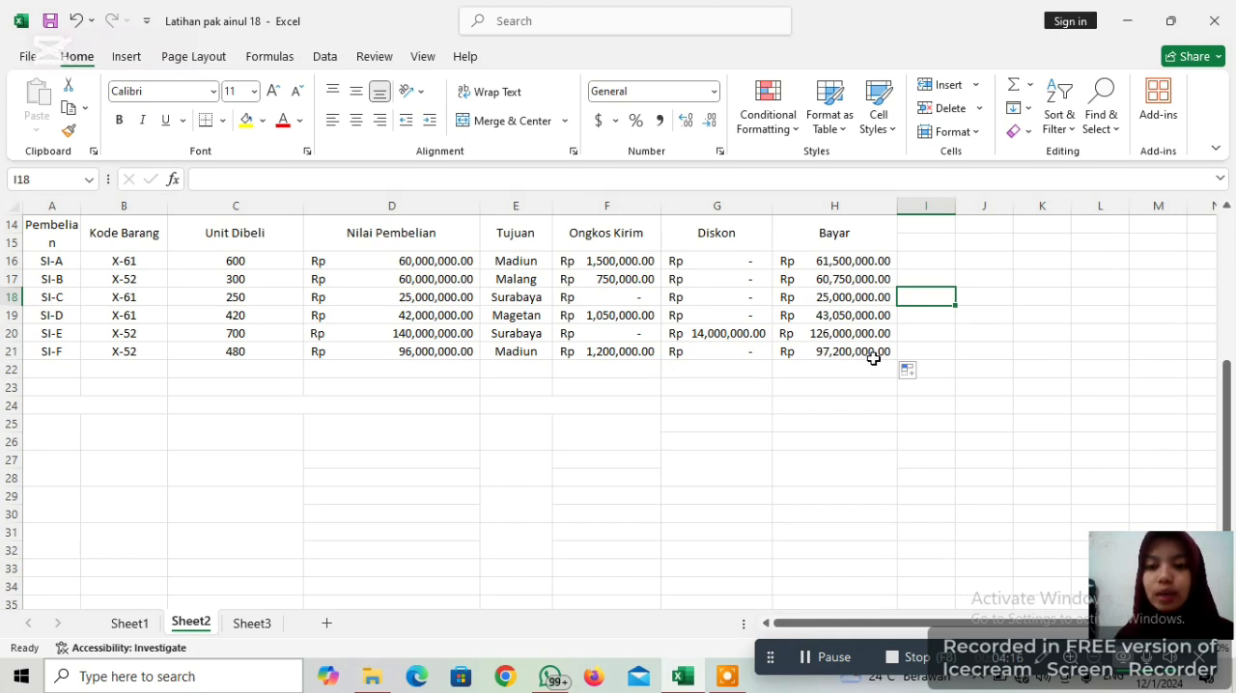
pyautogui.click(843, 425)
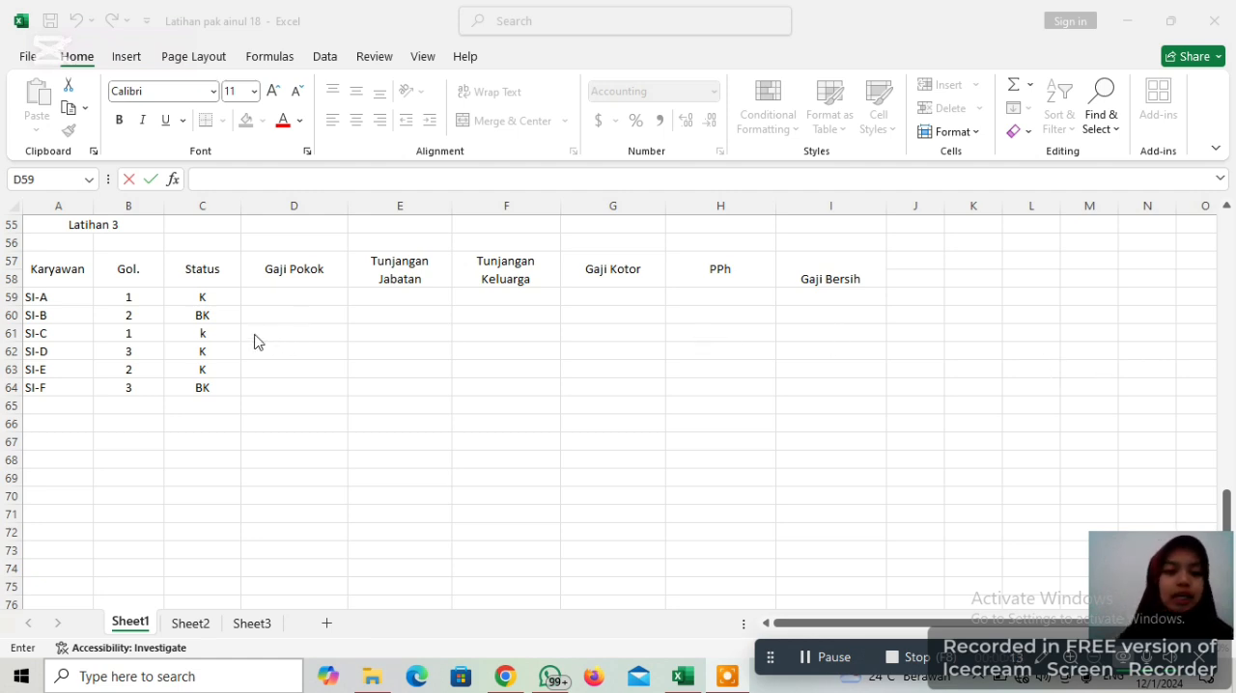
# Start an IF formula in the first Gaji Pokok cell, D59, that tests B59=1 and returns 800000 when true
pyautogui.click(278, 300)
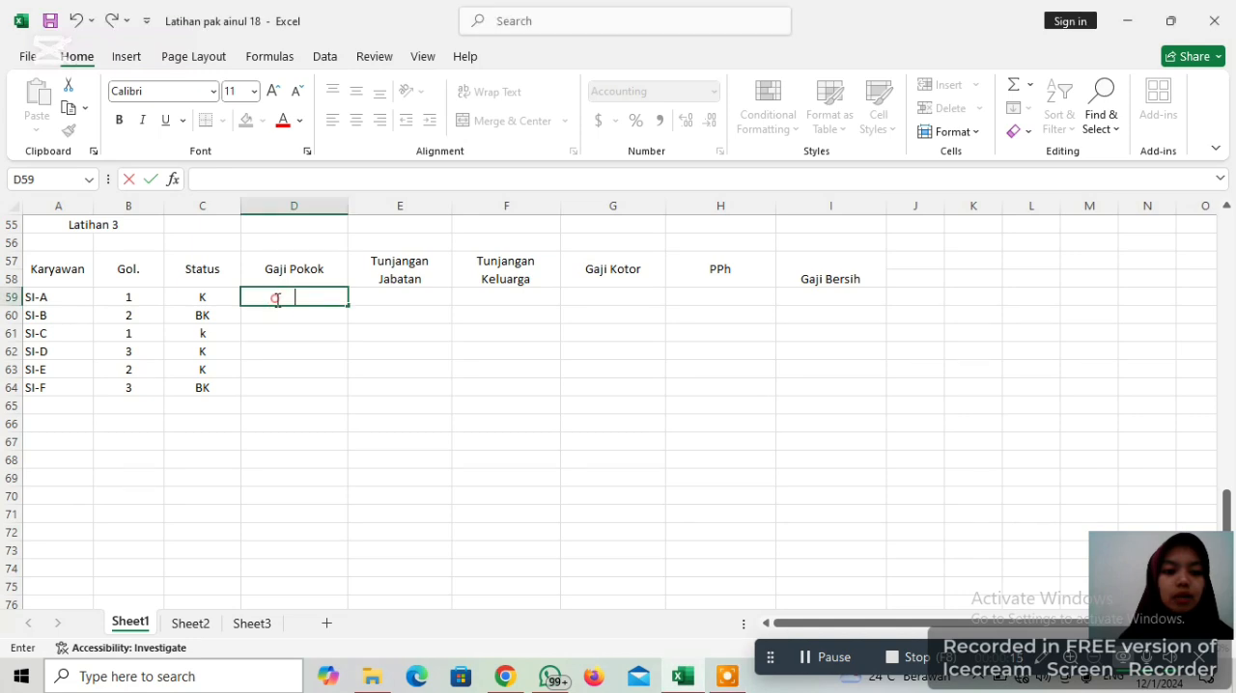
pyautogui.write('=')
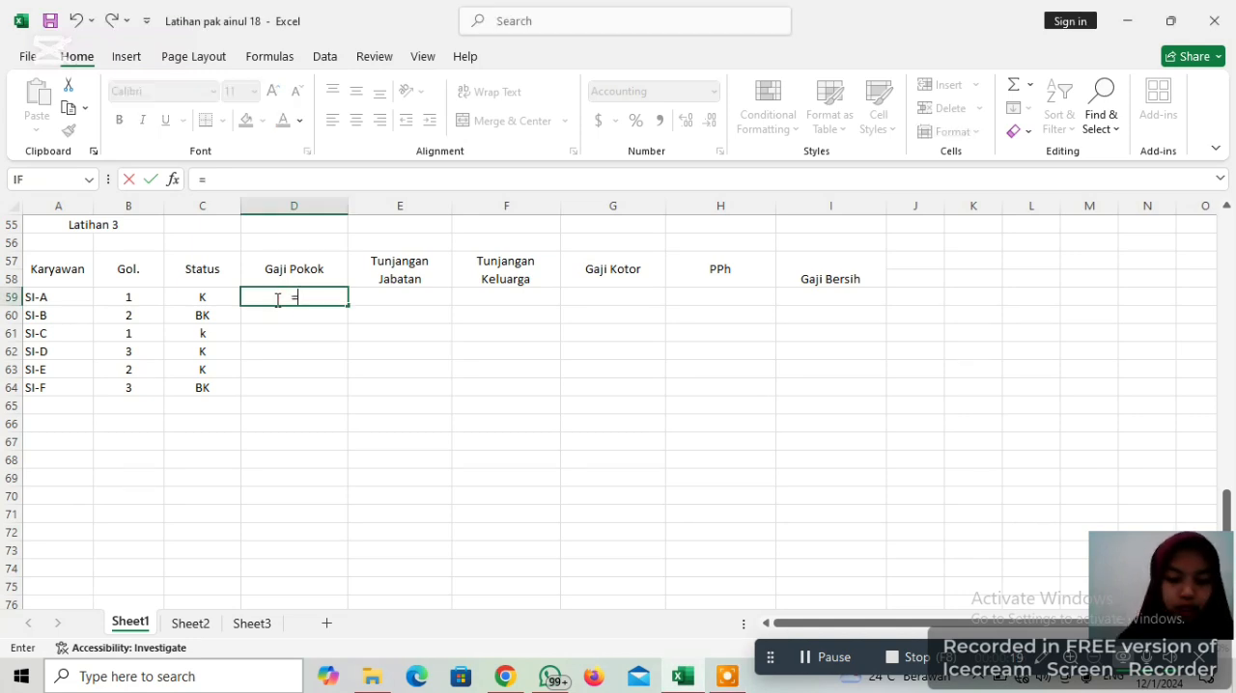
pyautogui.write('IF')
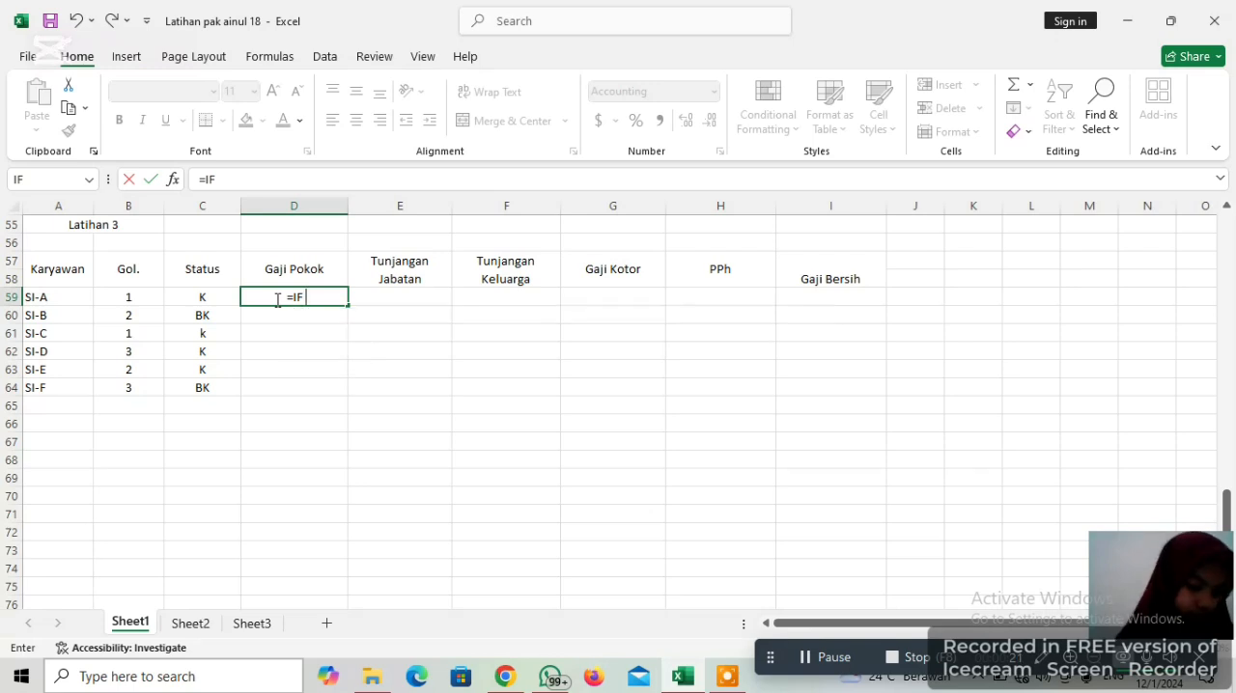
pyautogui.write(' (')
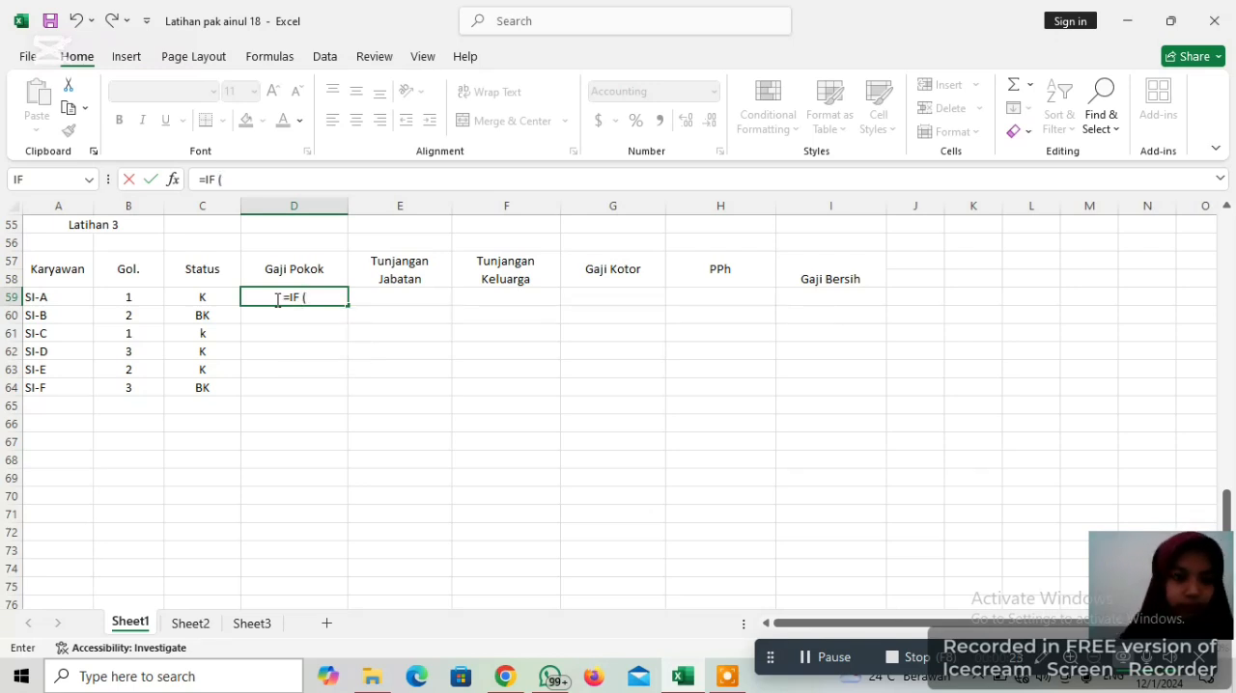
pyautogui.click(141, 295)
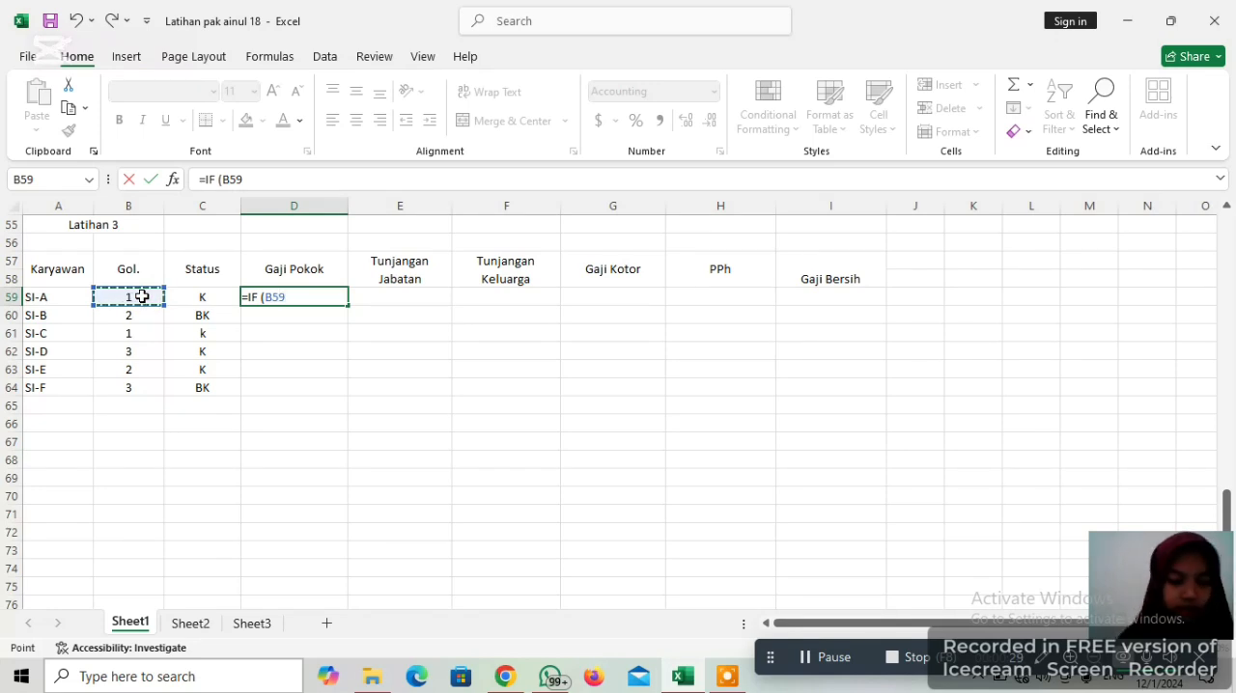
pyautogui.write('=')
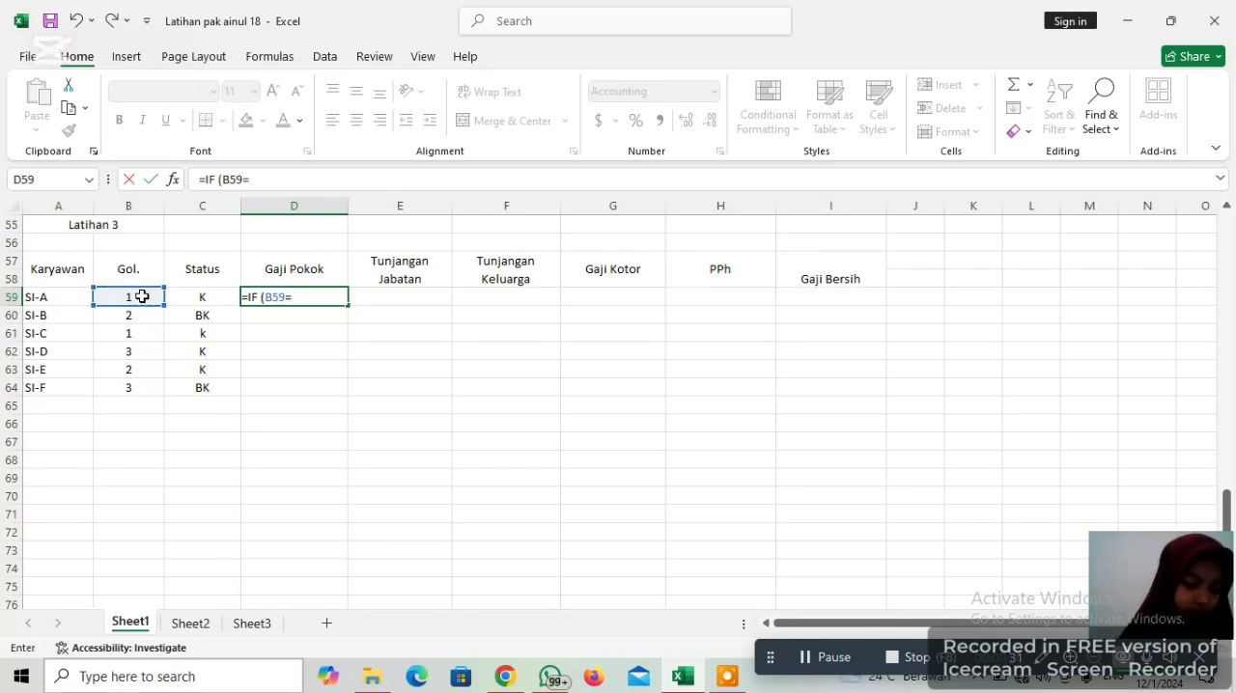
pyautogui.write(' 1')
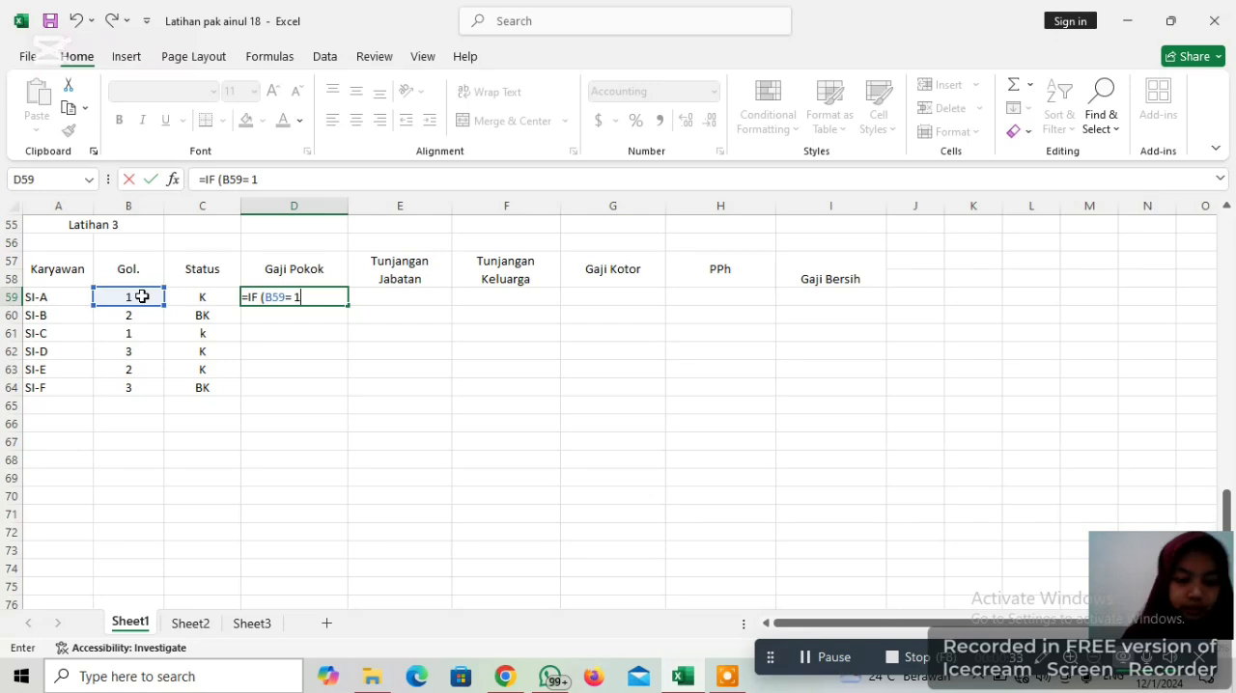
pyautogui.write(', 8')
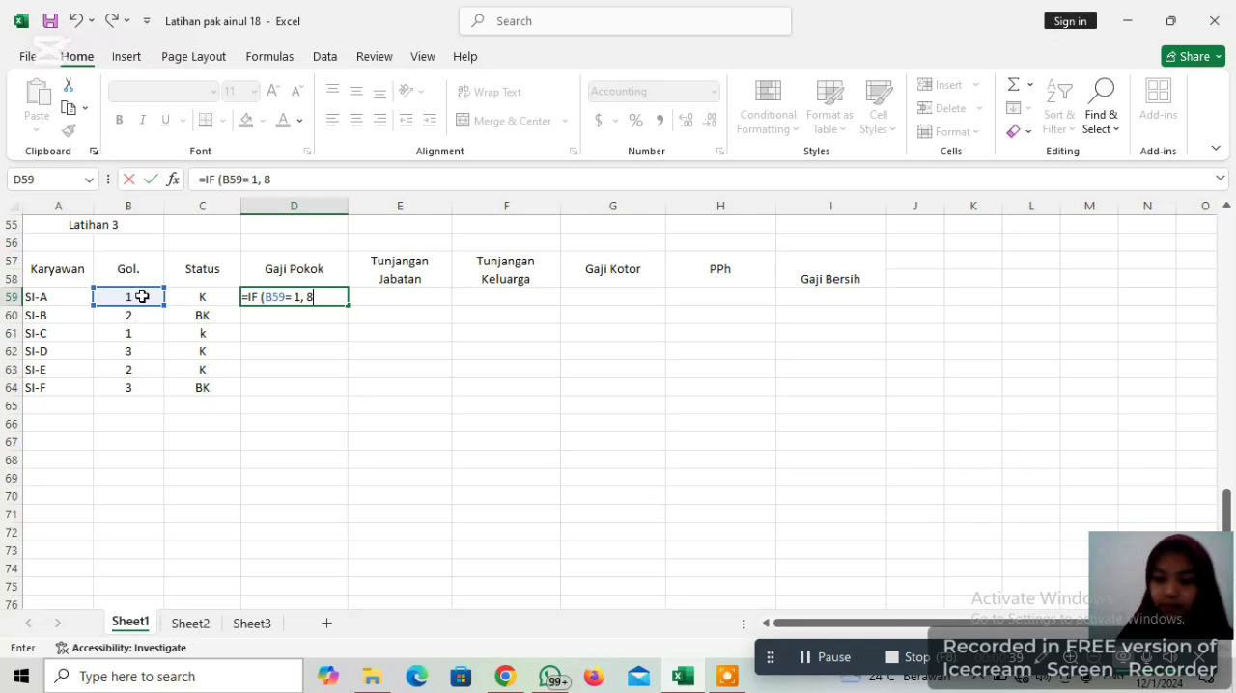
pyautogui.write('00')
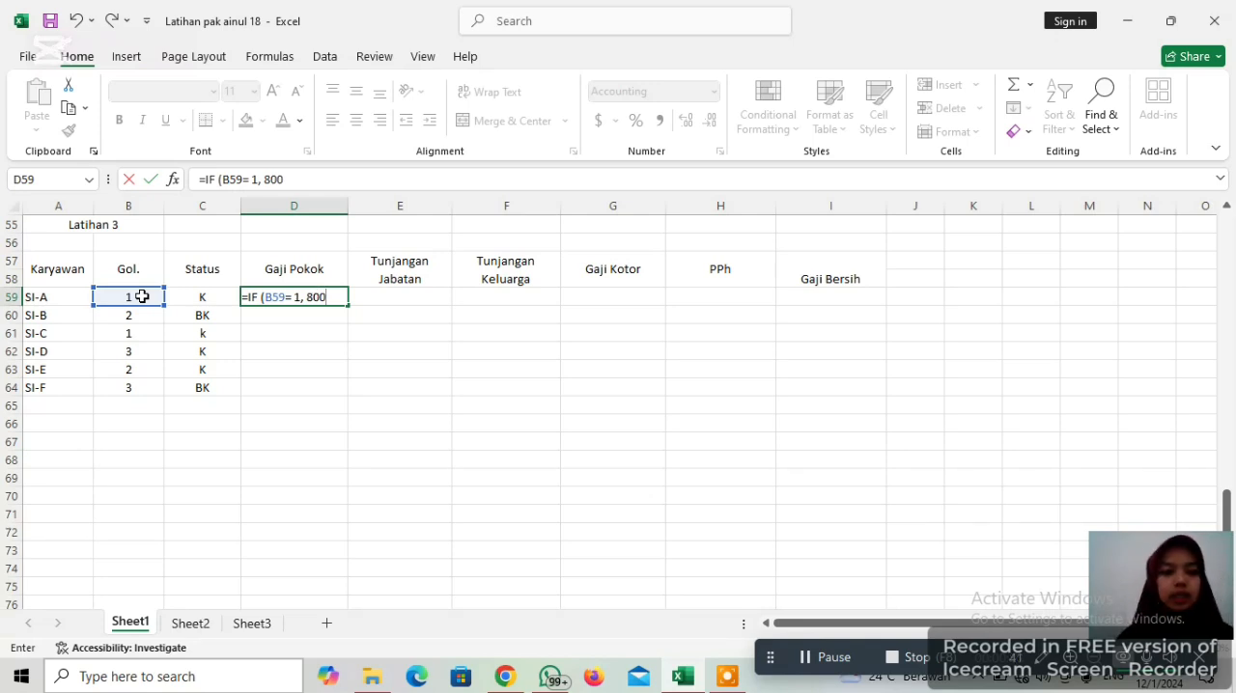
pyautogui.write('000')
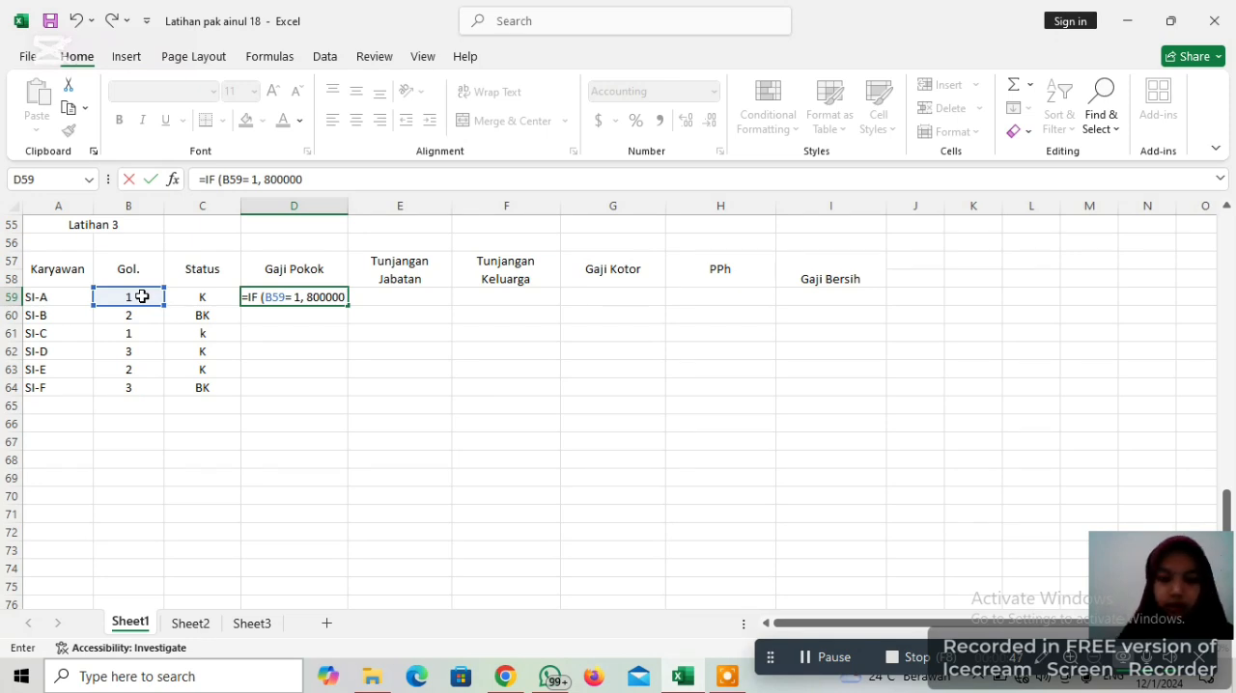
pyautogui.write(',')
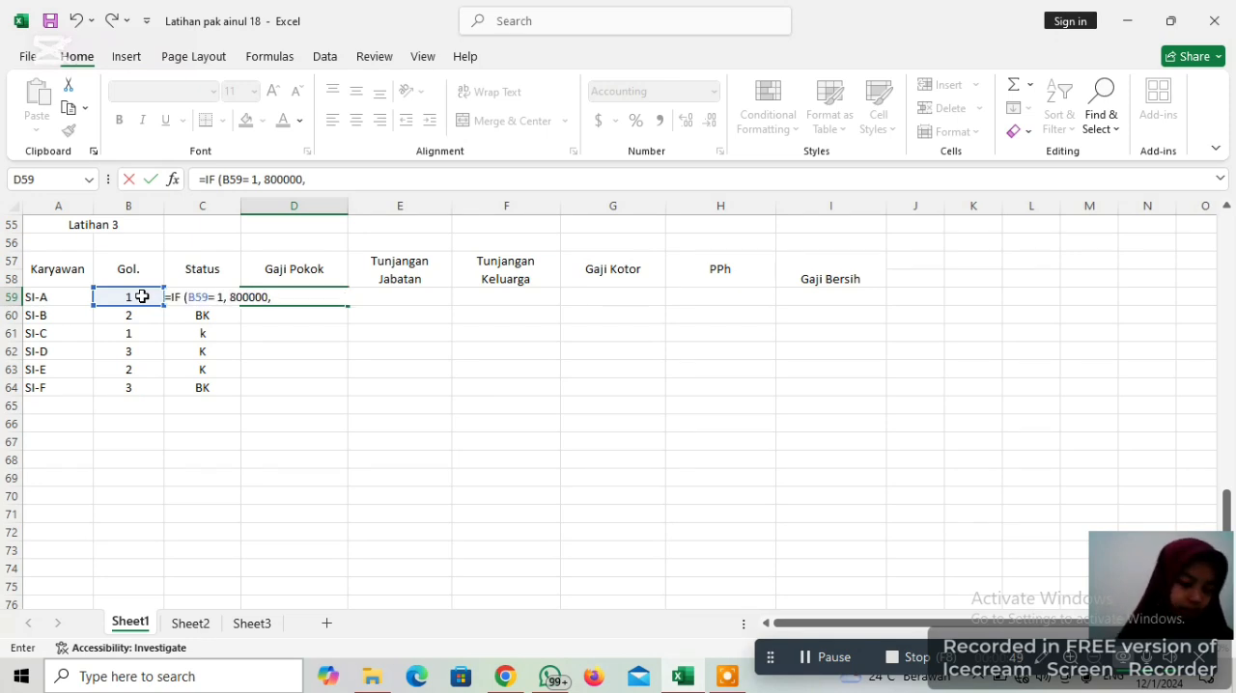
pyautogui.write(' IF')
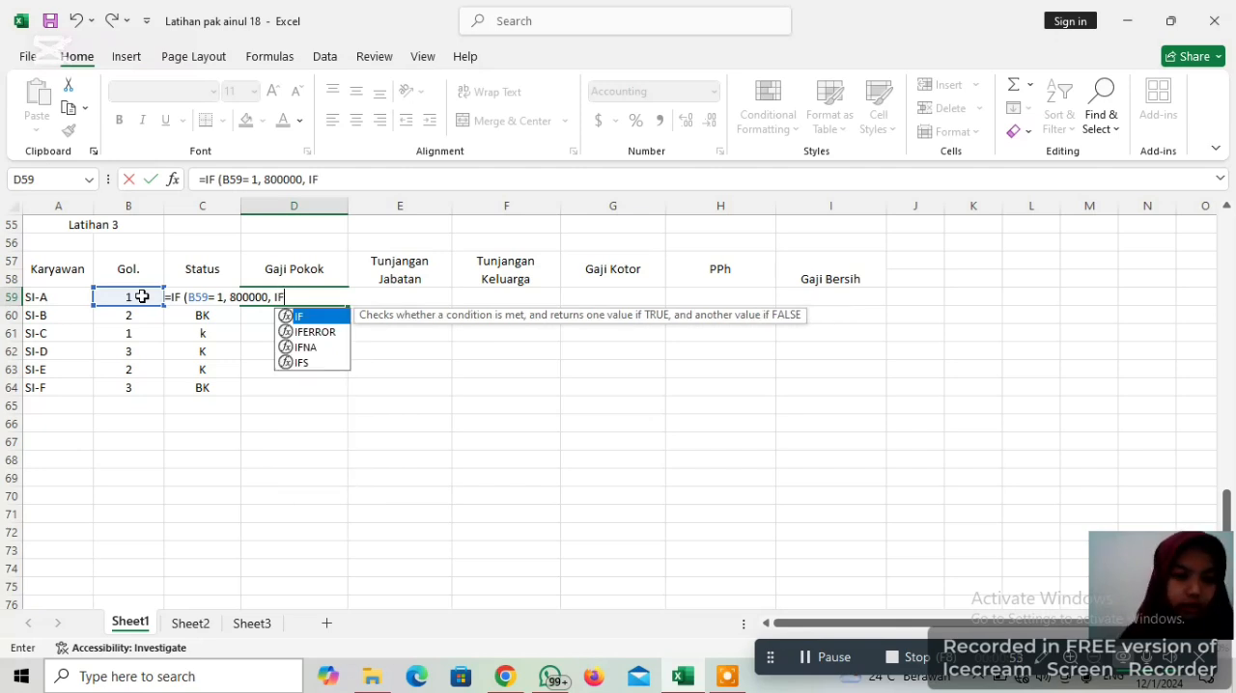
pyautogui.write(' (')
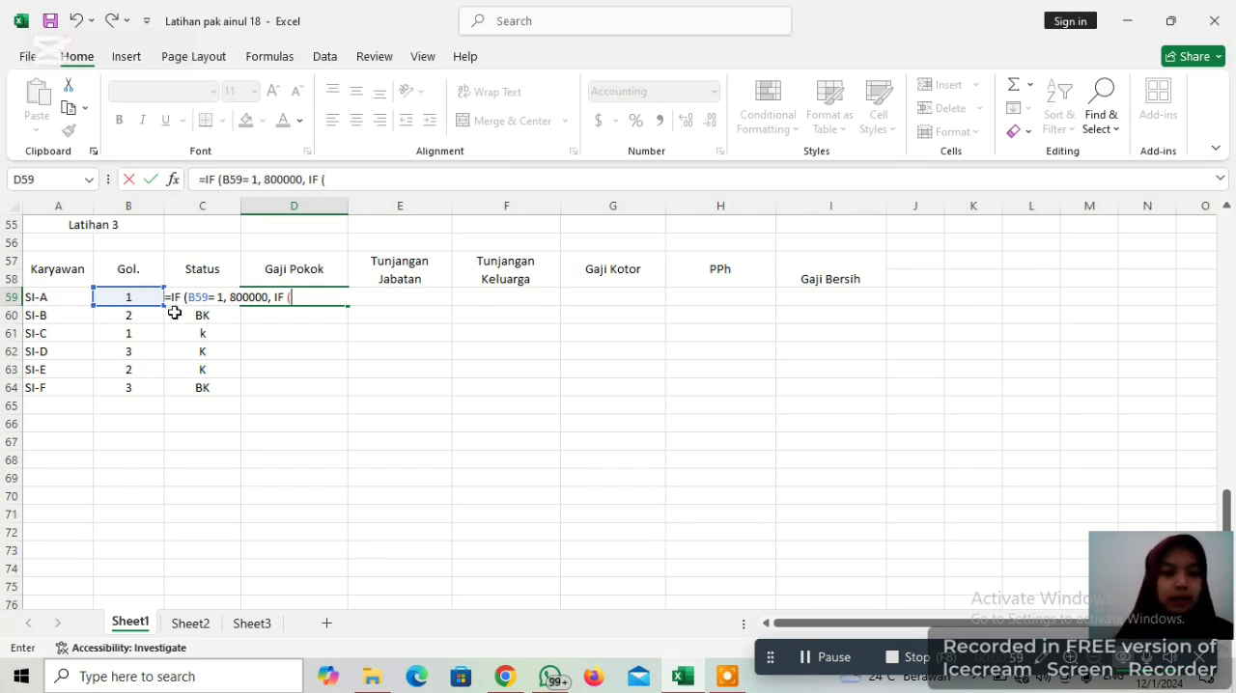
# Nest a second IF in the D59 formula that tests B59=2 and returns 1000000 when true
pyautogui.write('B59')
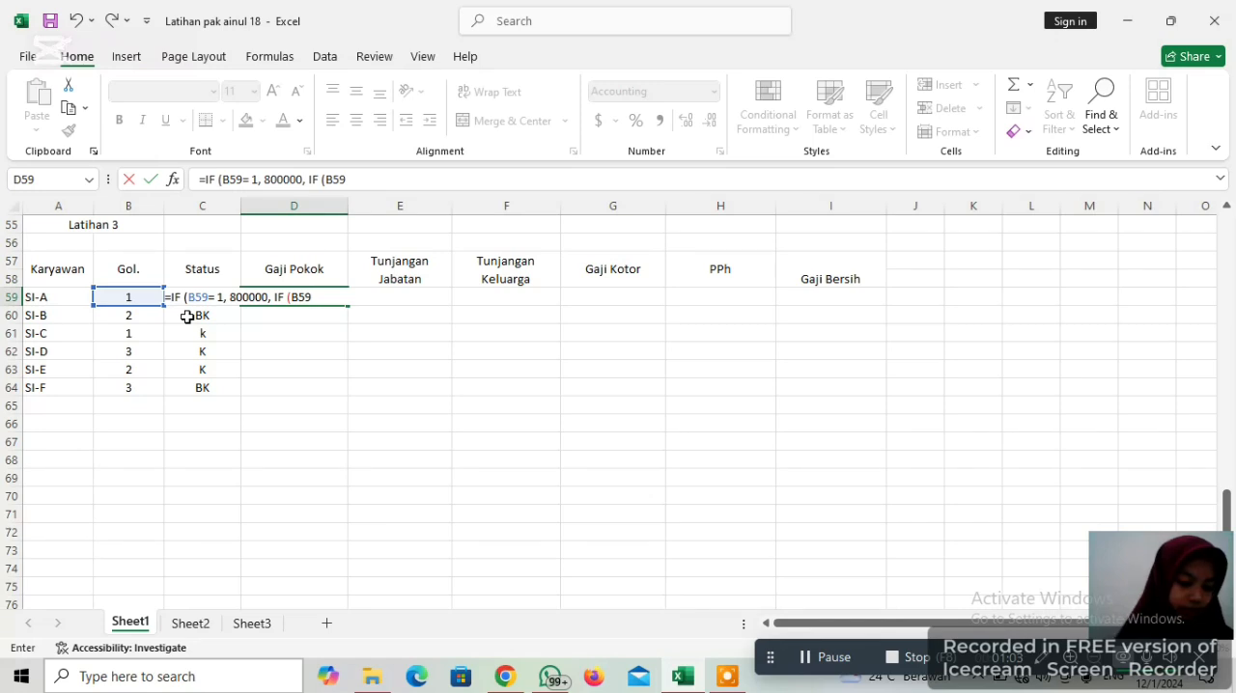
pyautogui.write('=')
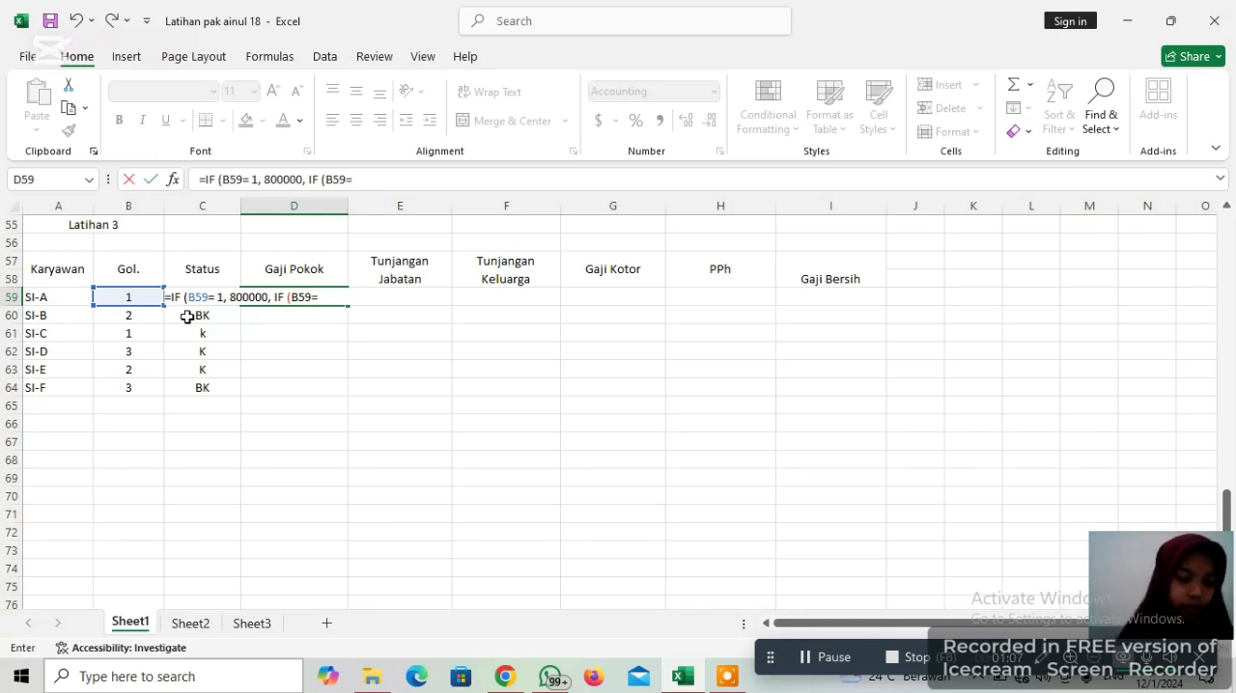
pyautogui.write('2 ,')
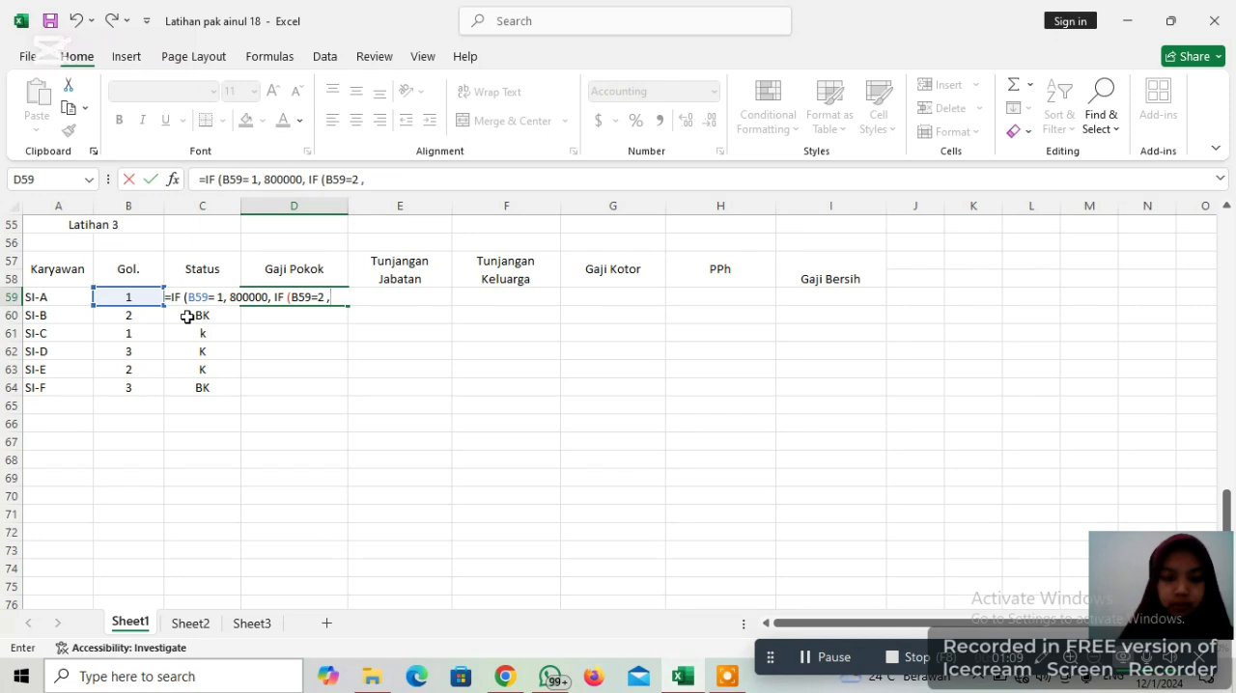
pyautogui.write(' 1')
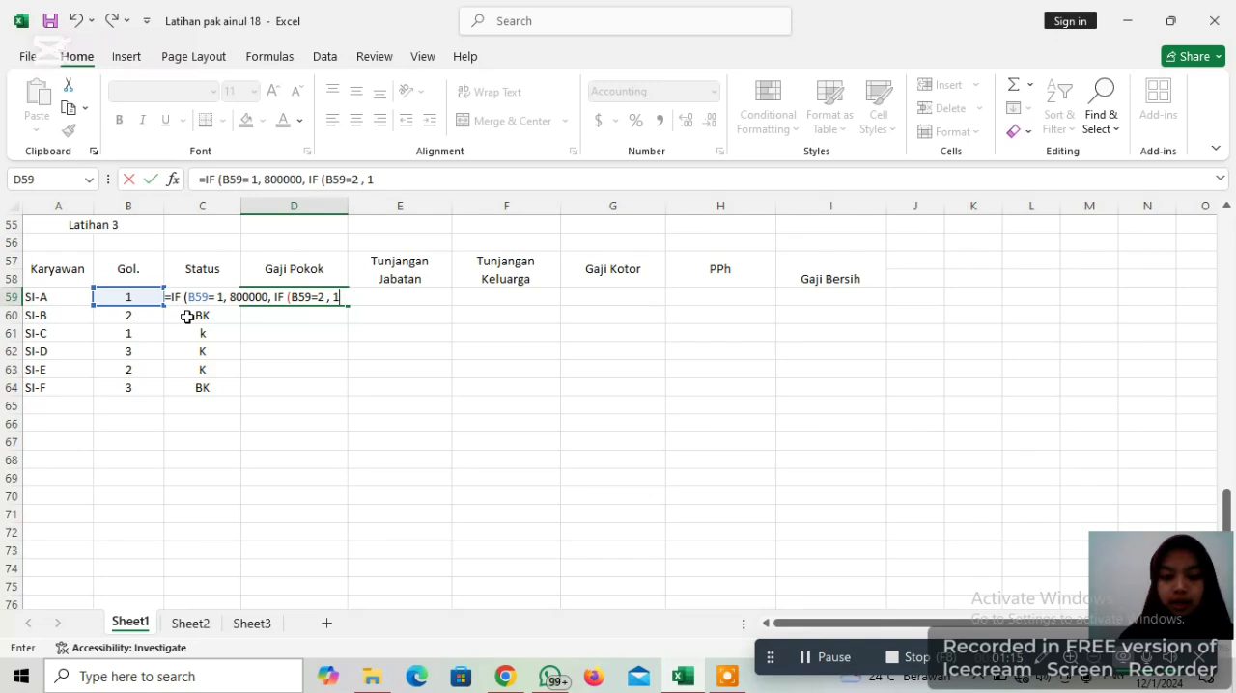
pyautogui.write('000000')
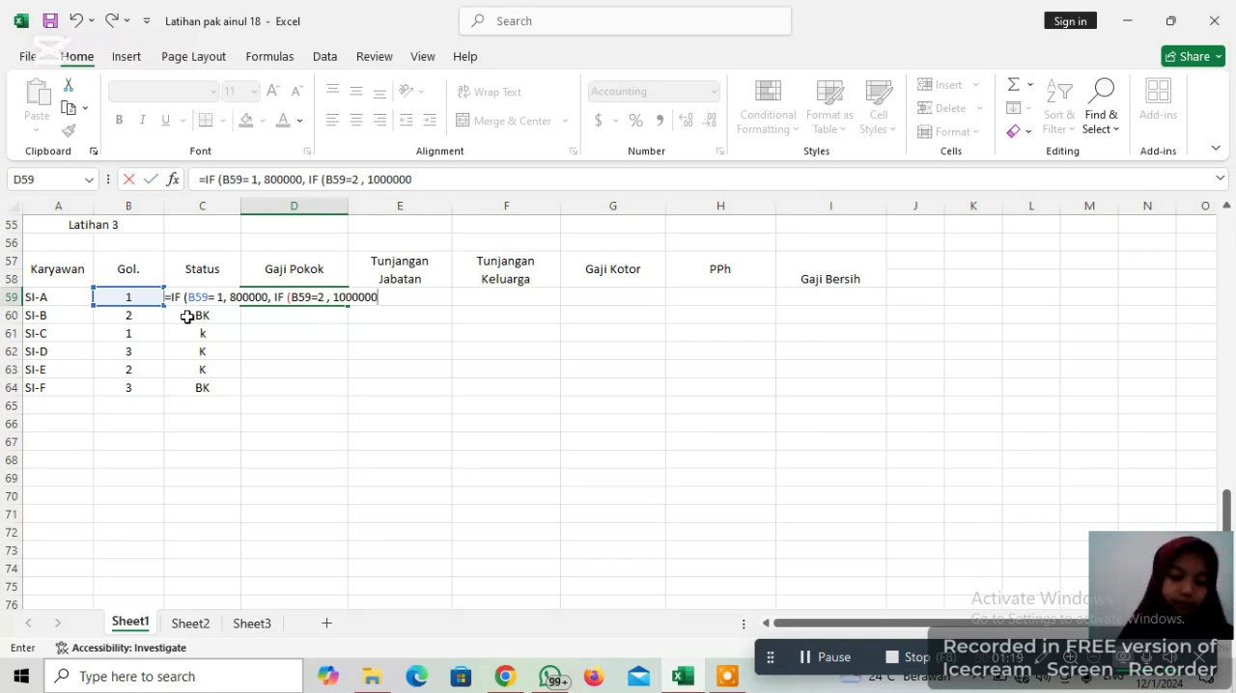
pyautogui.write(',')
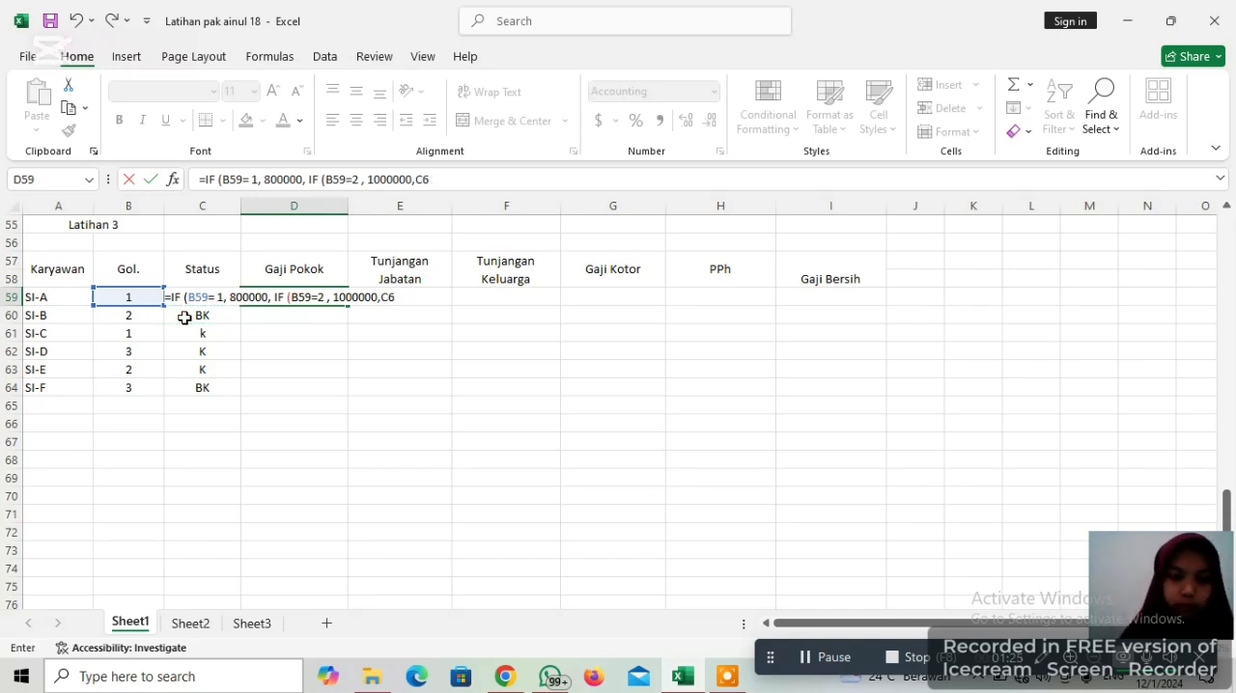
# Complete the D59 formula with 1250000 as the nested false result, close both IFs, and enter it, accepting the proposed correction
pyautogui.write('C')
pyautogui.press('BackSpace')
pyautogui.write('1')
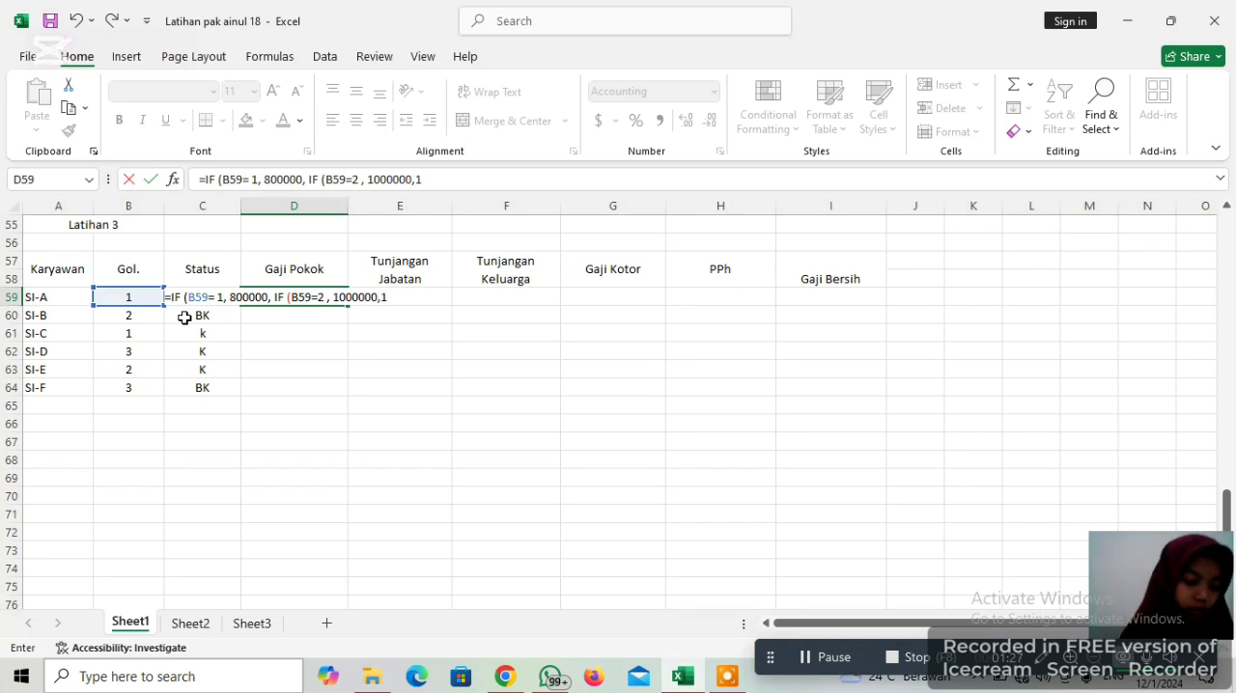
pyautogui.write('2')
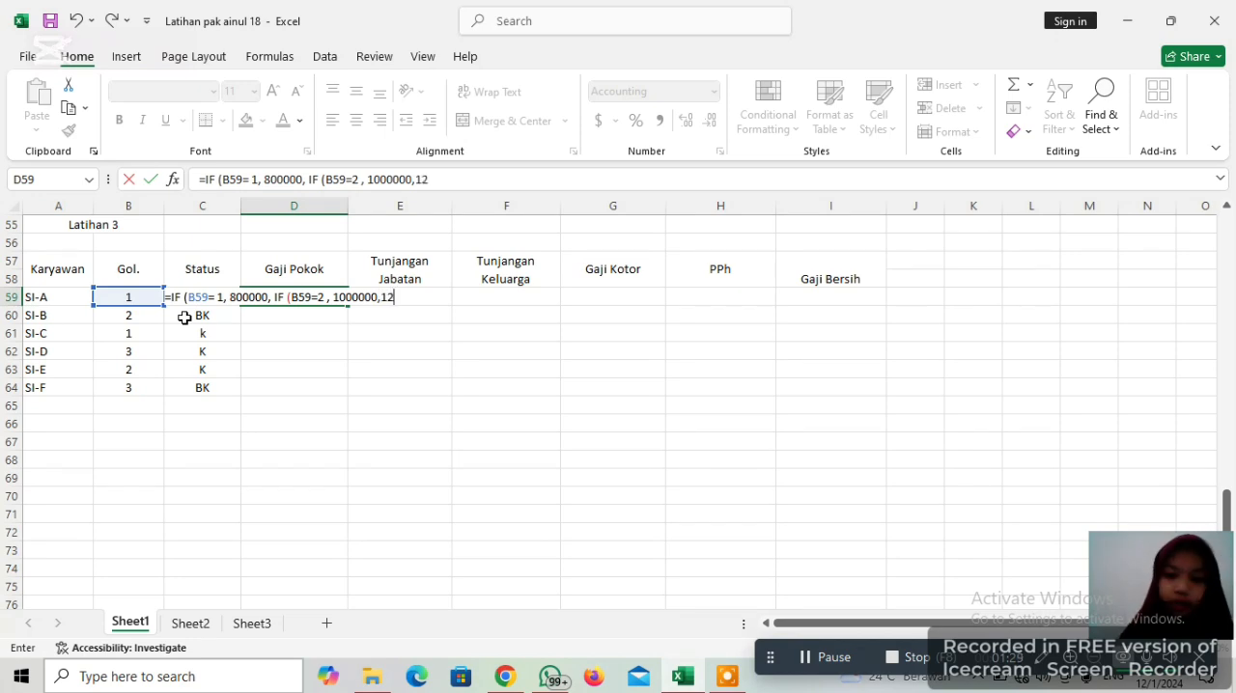
pyautogui.write('5')
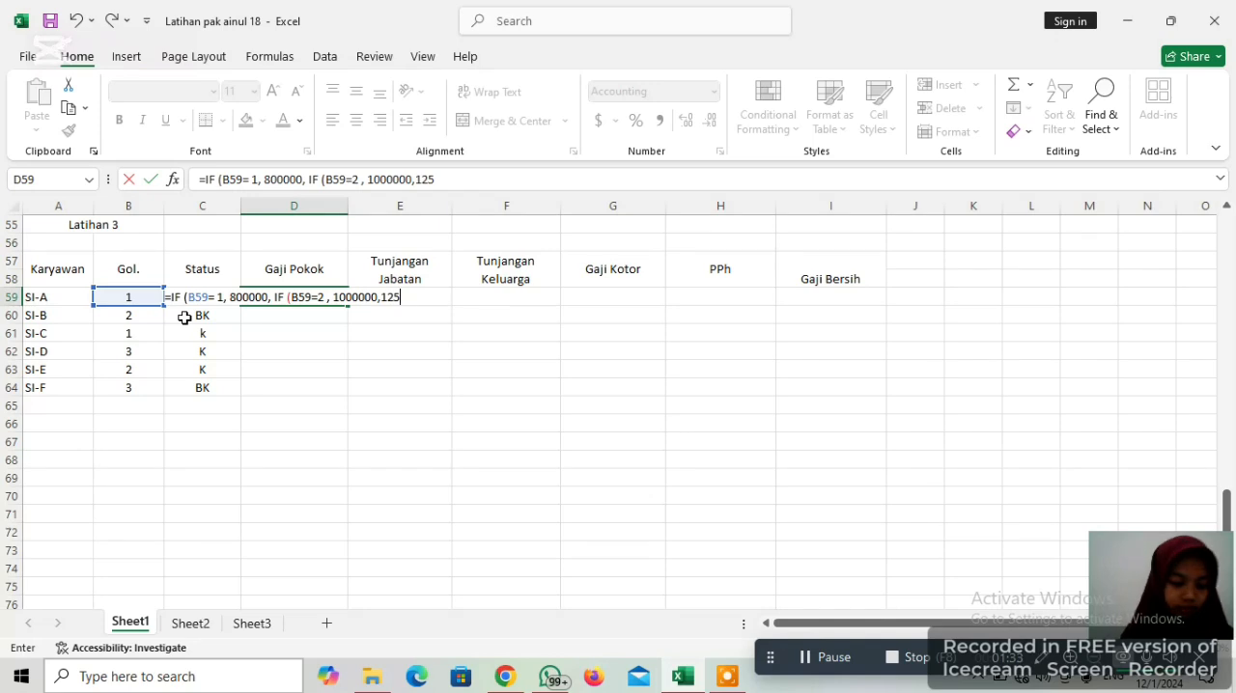
pyautogui.write('0000')
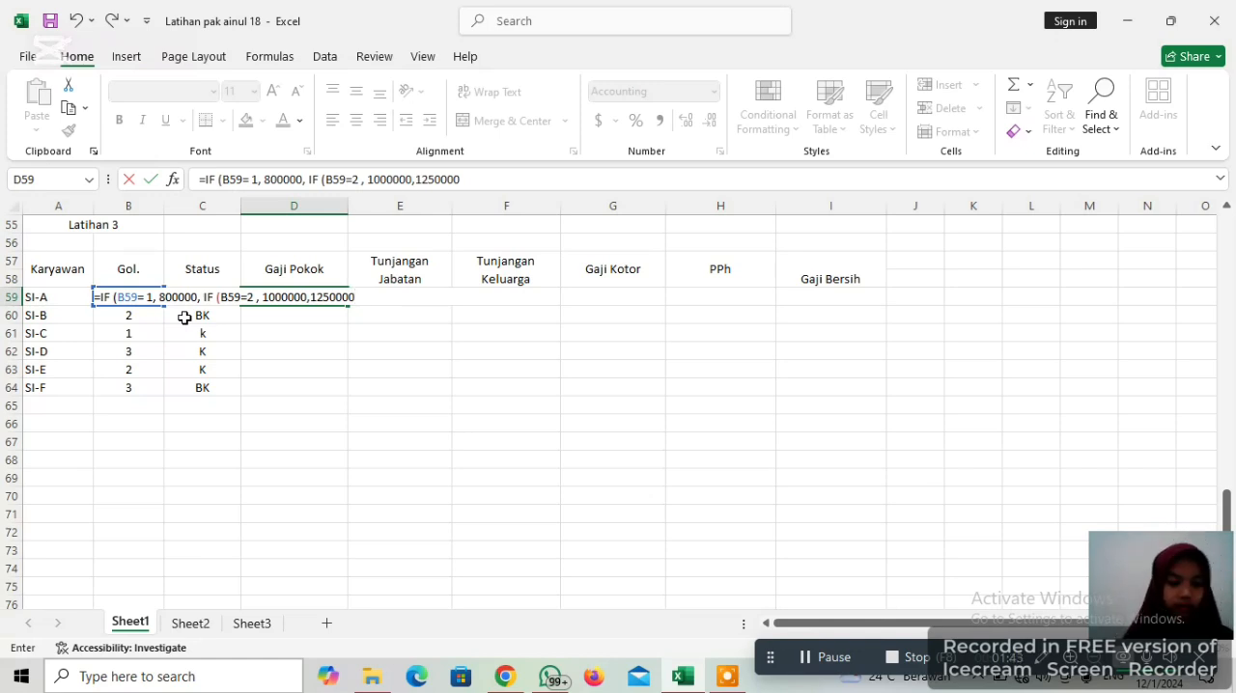
pyautogui.write(')0')
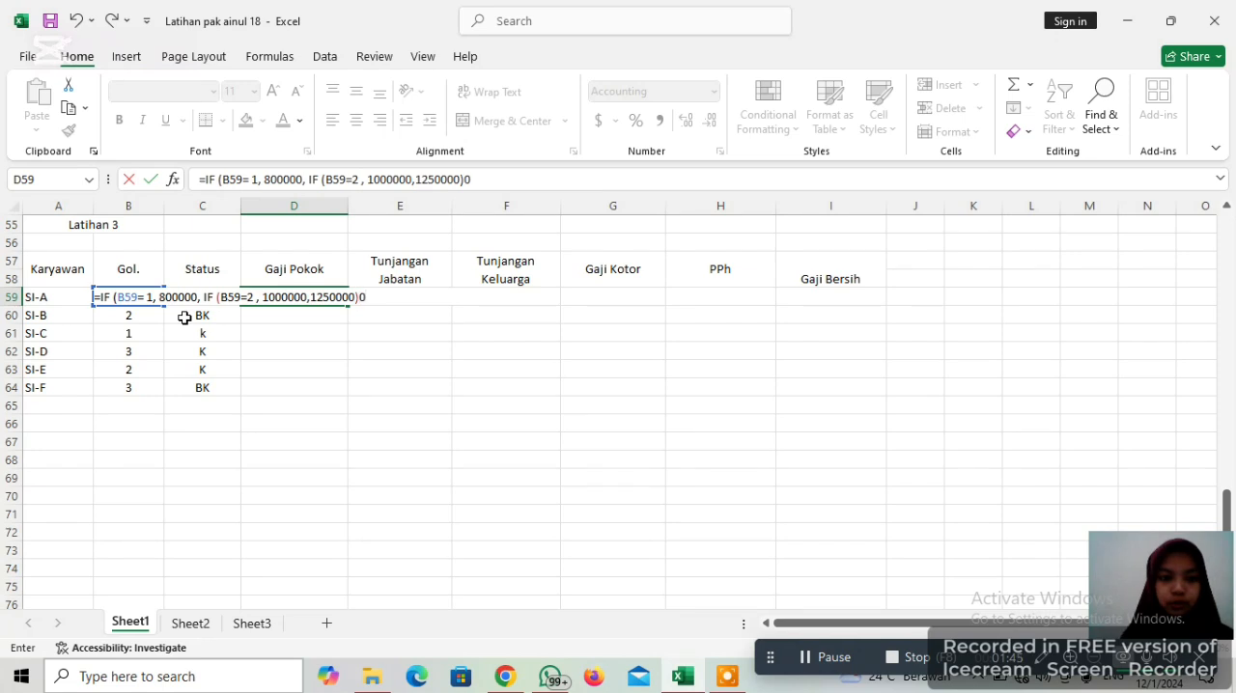
pyautogui.press('BackSpace')
pyautogui.write(')')
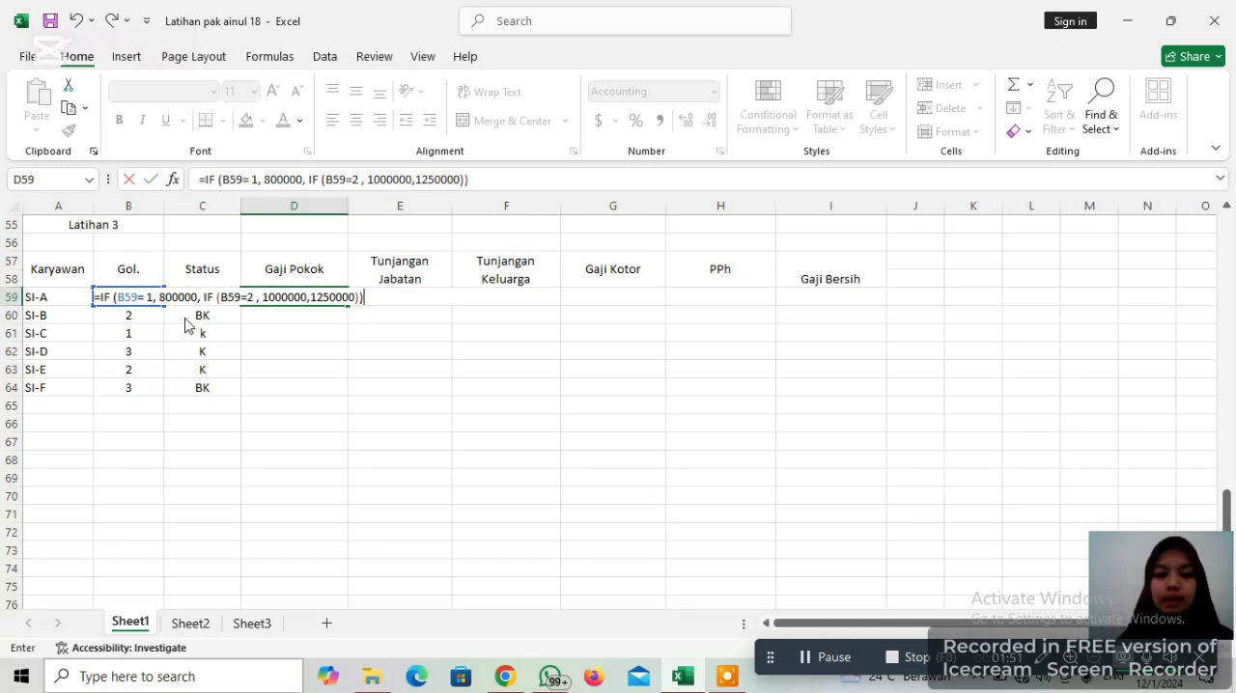
pyautogui.press('Return')
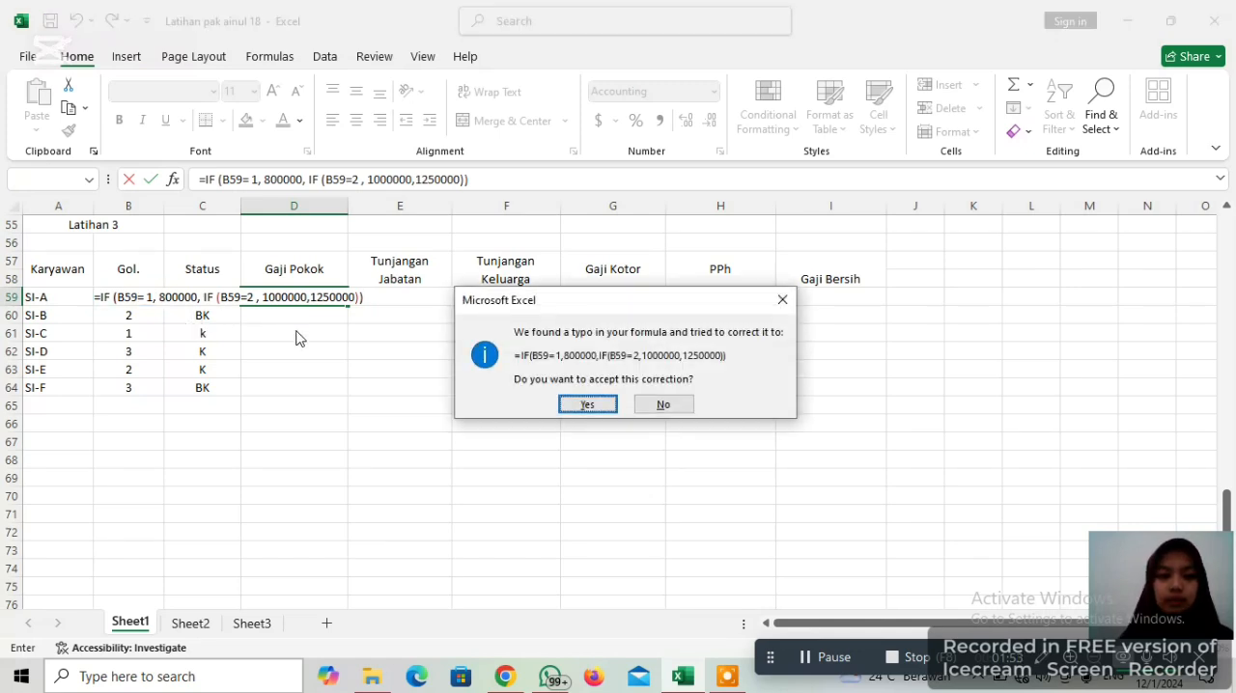
pyautogui.click(588, 406)
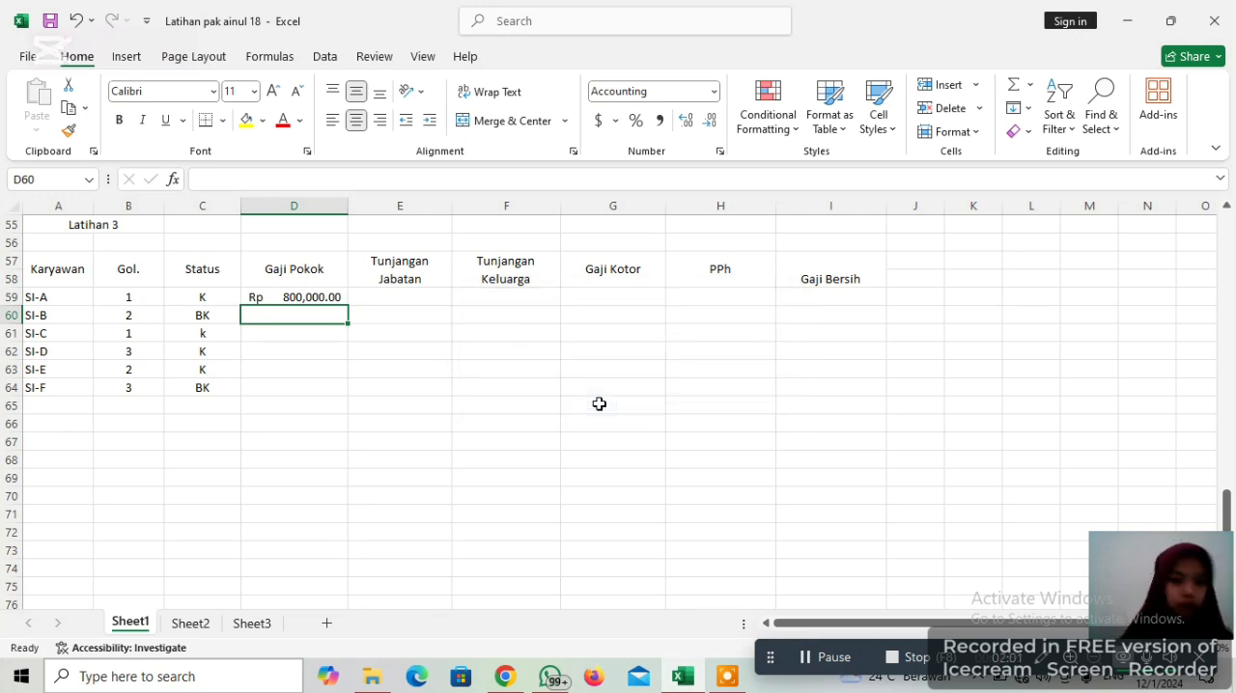
# Copy the Gaji Pokok formula from D59 down through D64
pyautogui.click(293, 301)
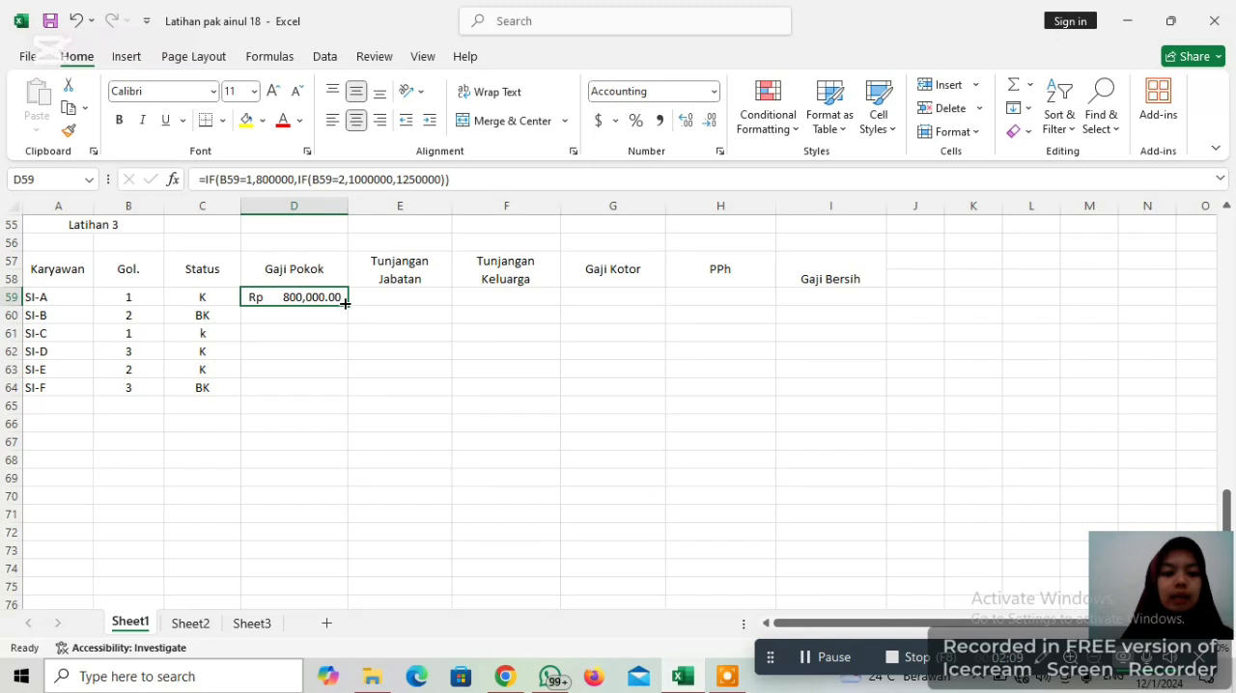
pyautogui.moveTo(344, 303); pyautogui.dragTo(335, 389)
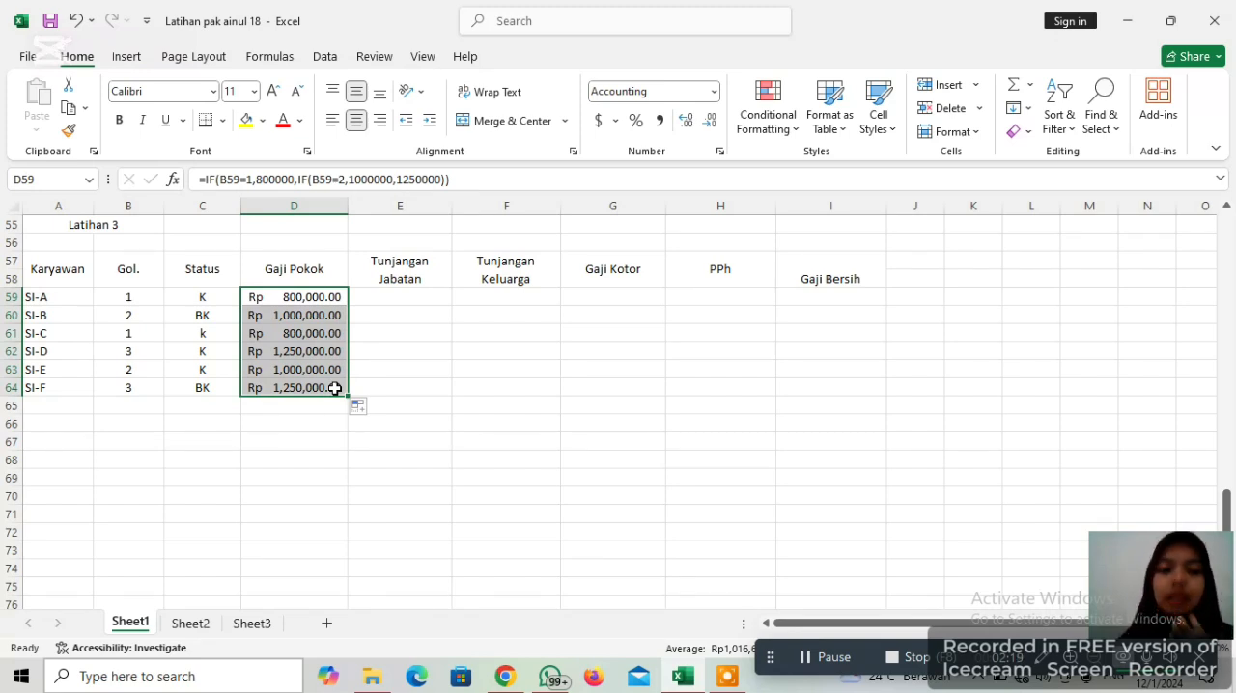
pyautogui.click(421, 425)
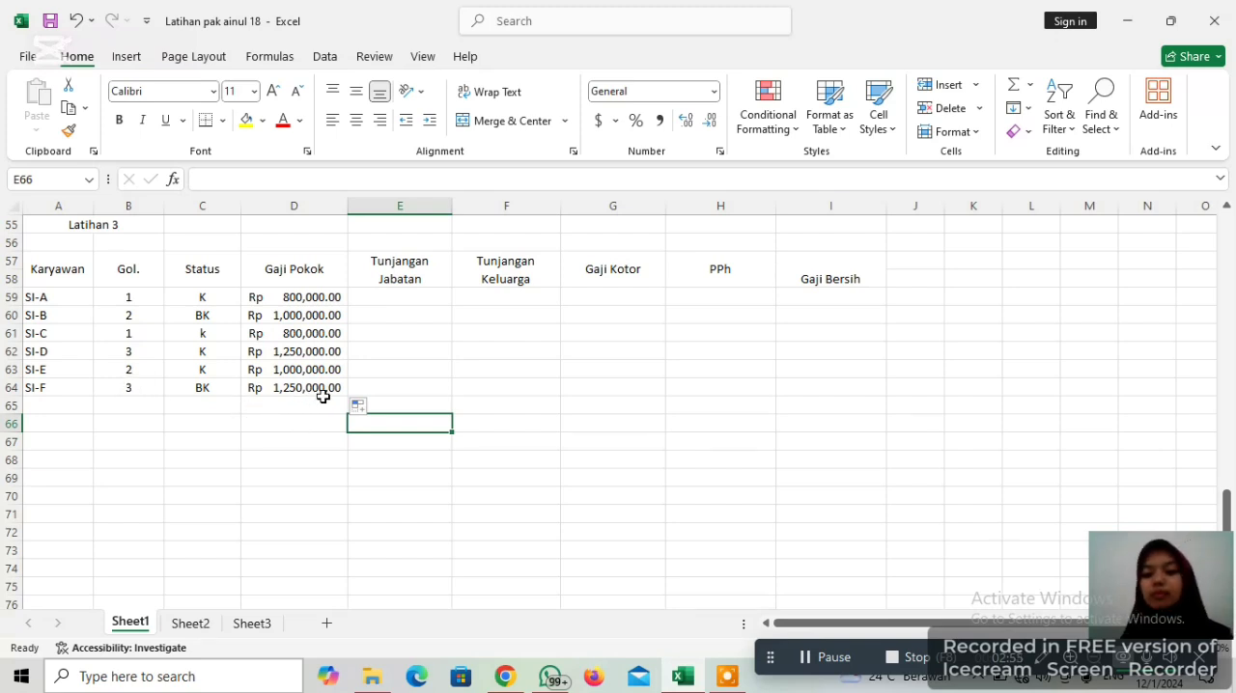
# Start an IF formula in the first Tunjangan Jabatan cell, E59, that tests B59=1 and returns 25%*D59 when true
pyautogui.click(399, 294)
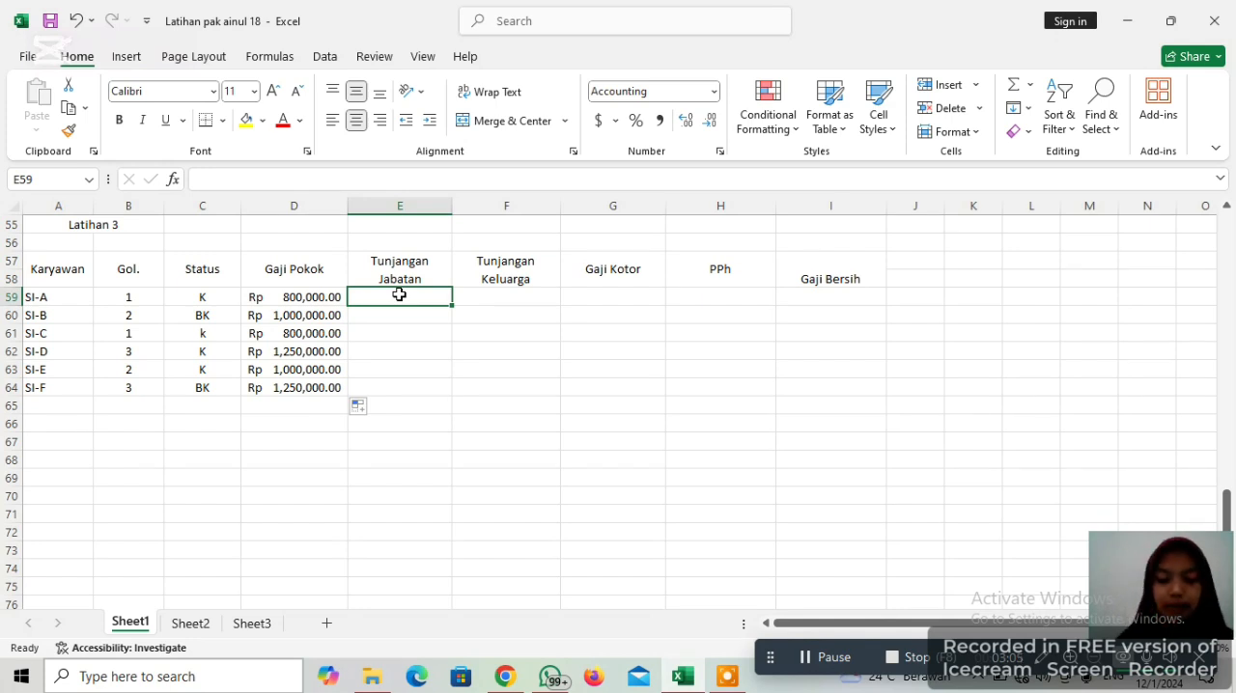
pyautogui.write('=IF')
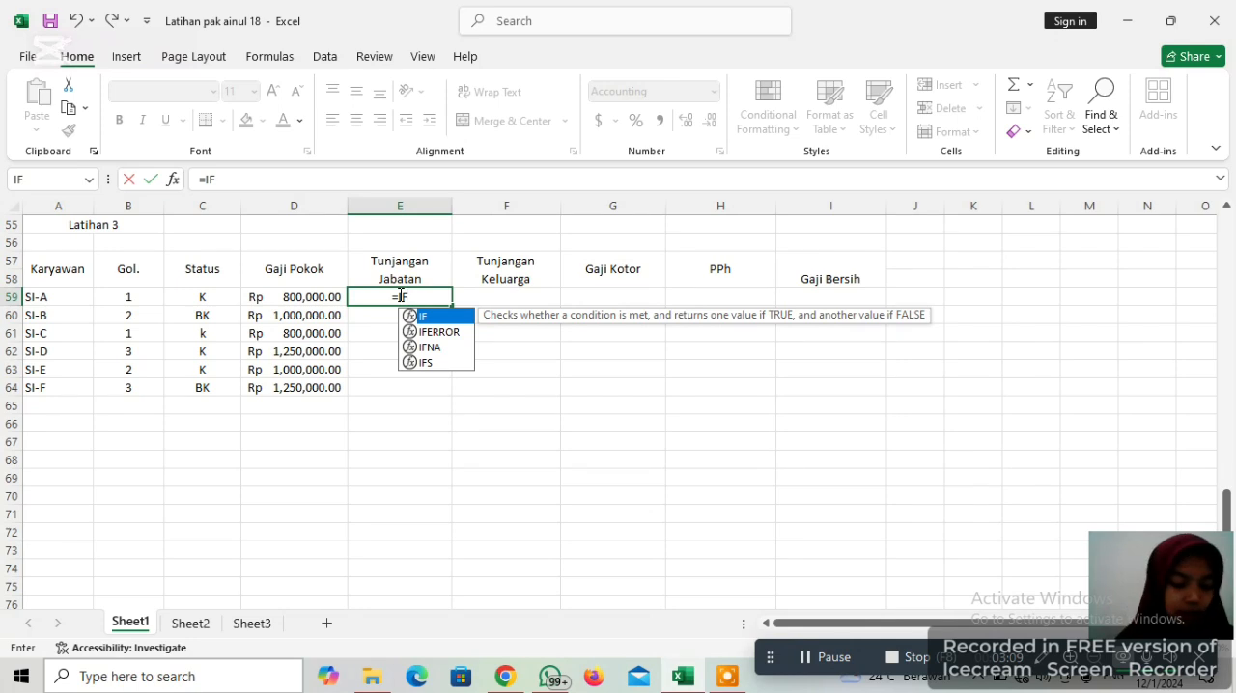
pyautogui.press('Escape')
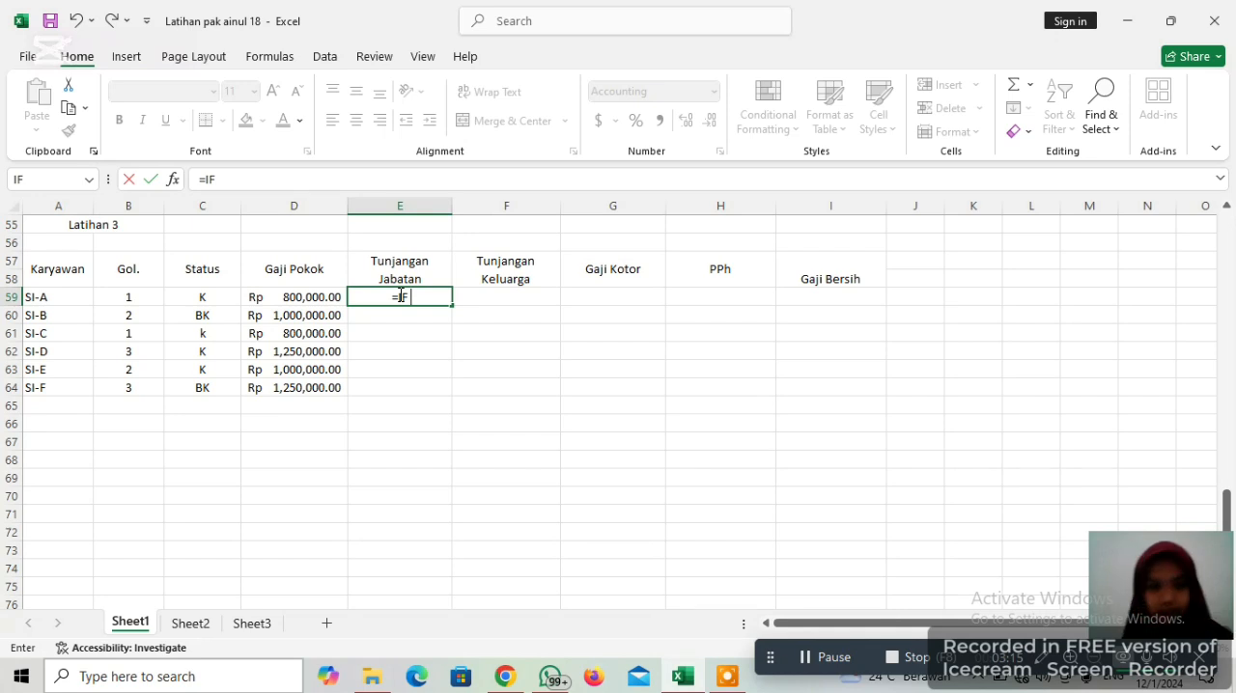
pyautogui.write('(')
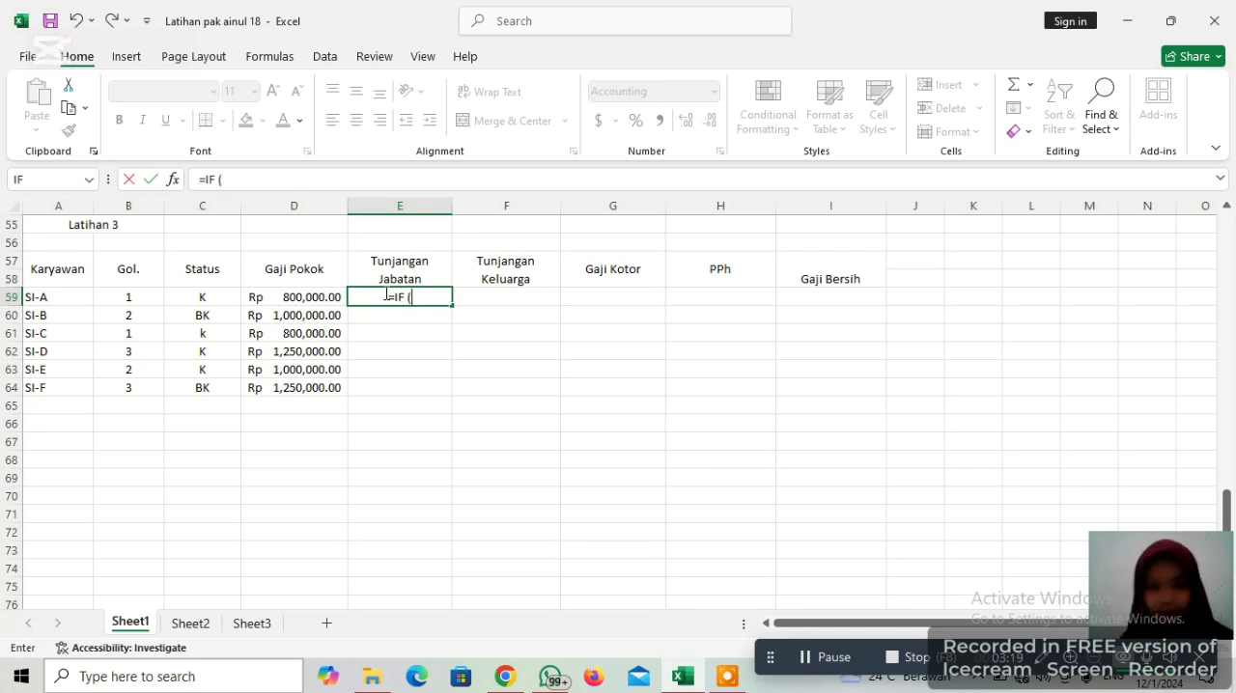
pyautogui.click(131, 297)
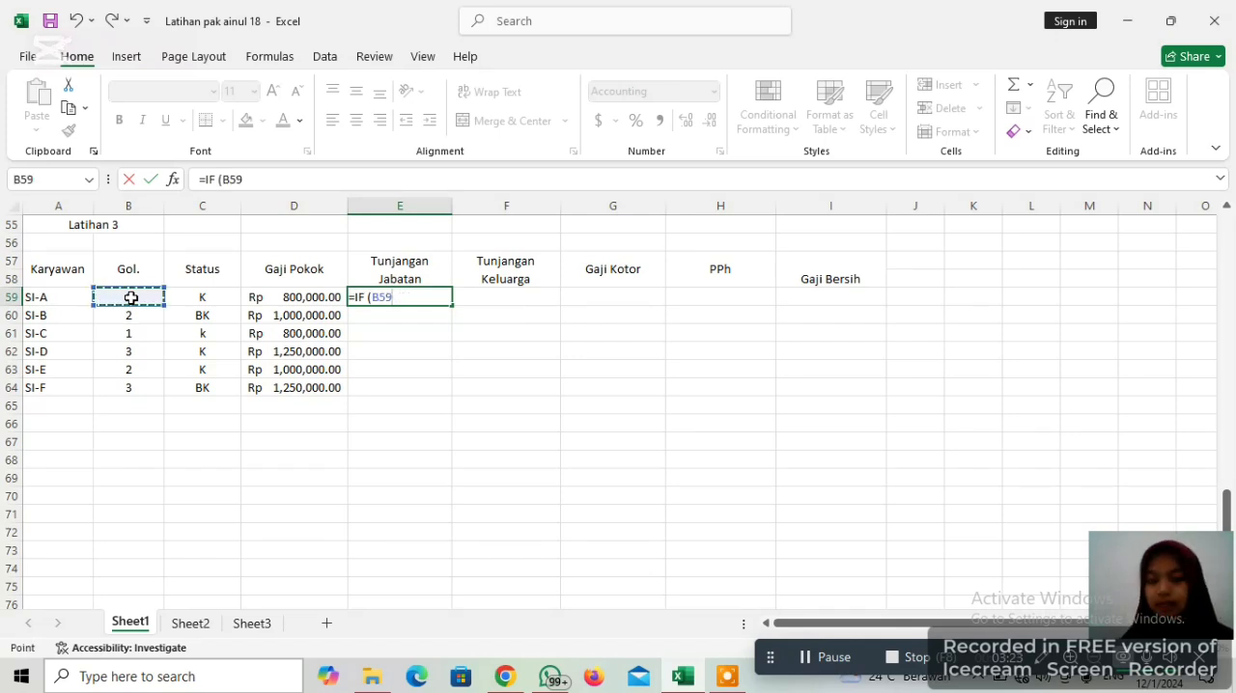
pyautogui.write('=')
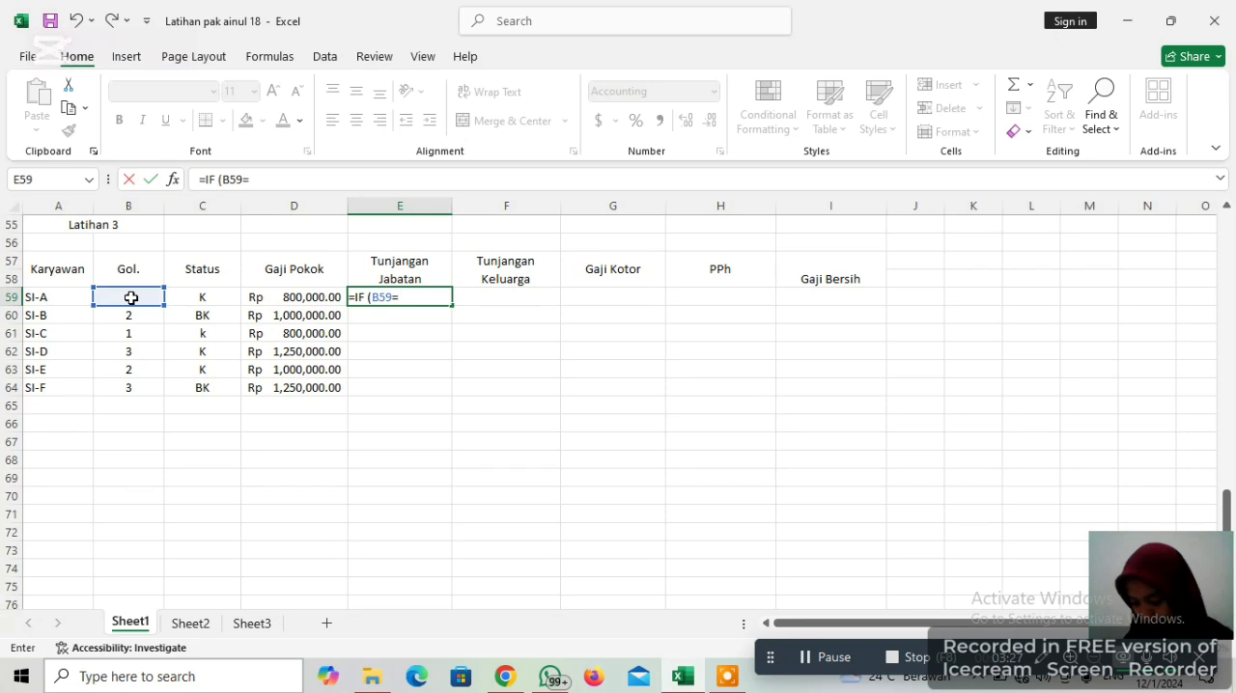
pyautogui.write('1')
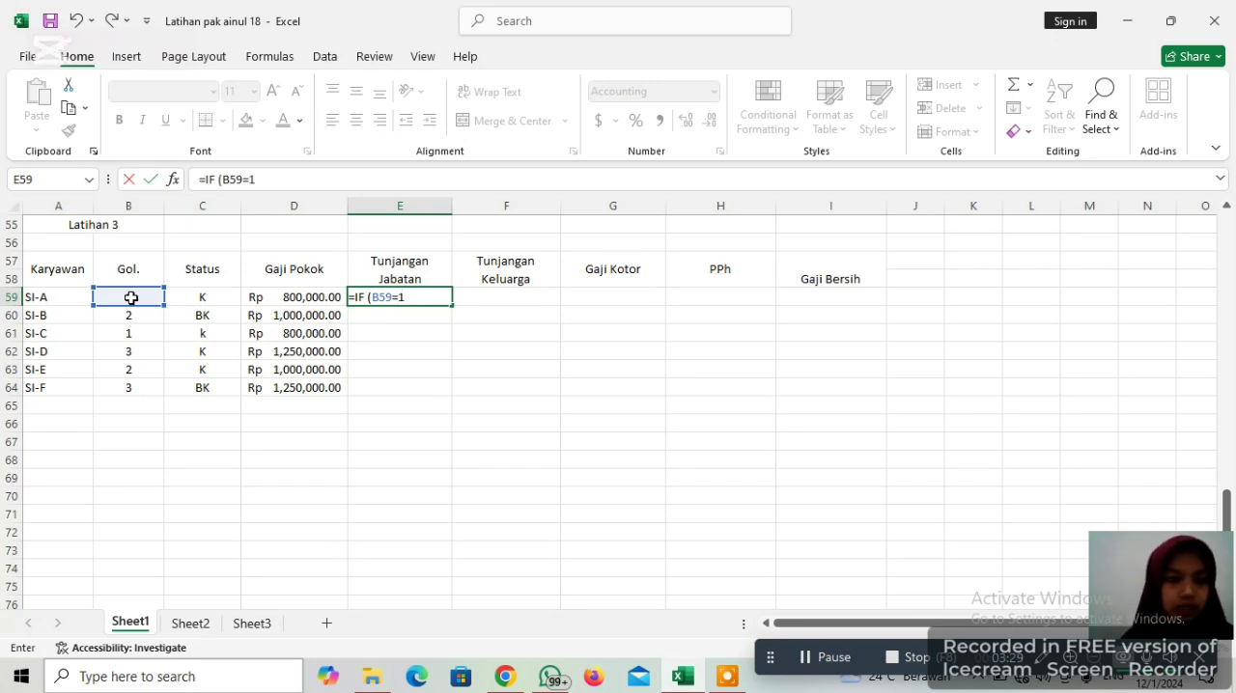
pyautogui.write(',25')
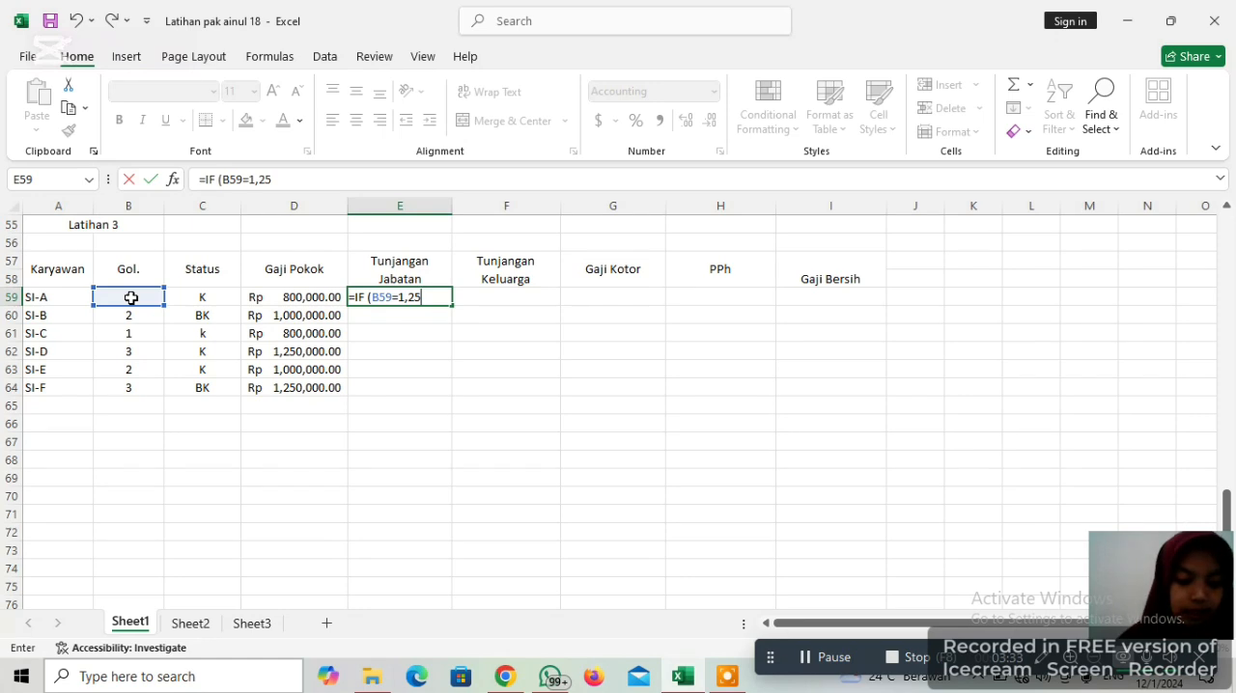
pyautogui.write('%')
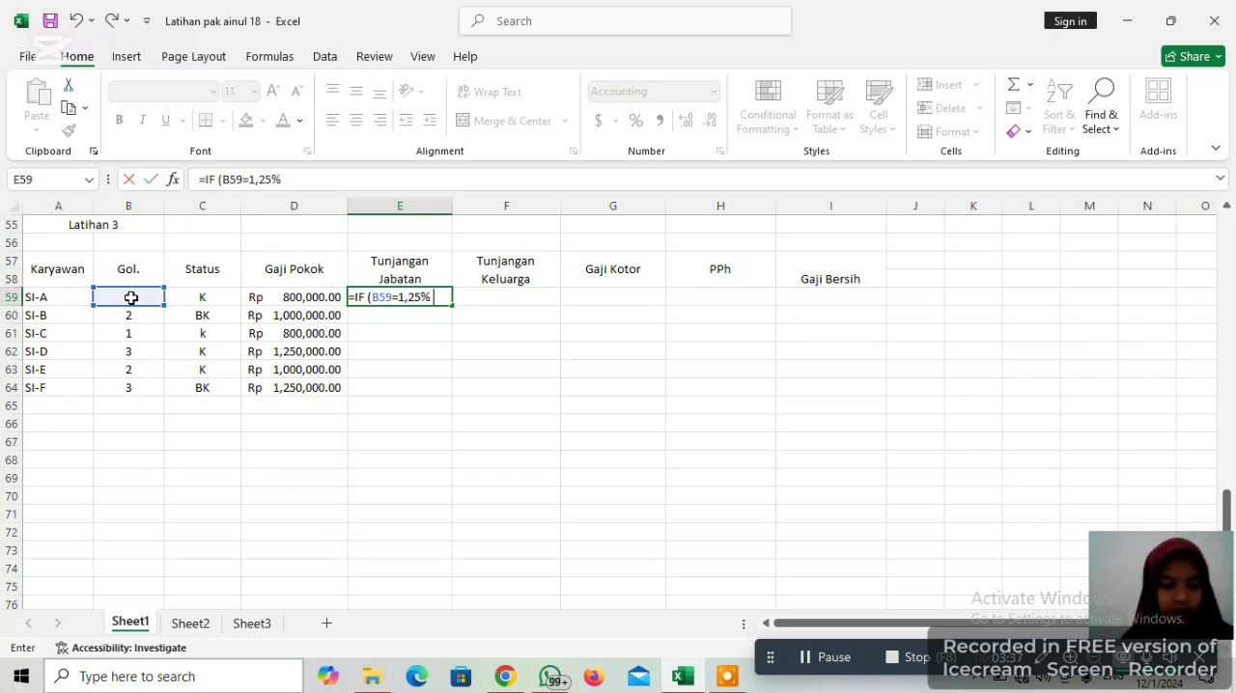
pyautogui.write(' *')
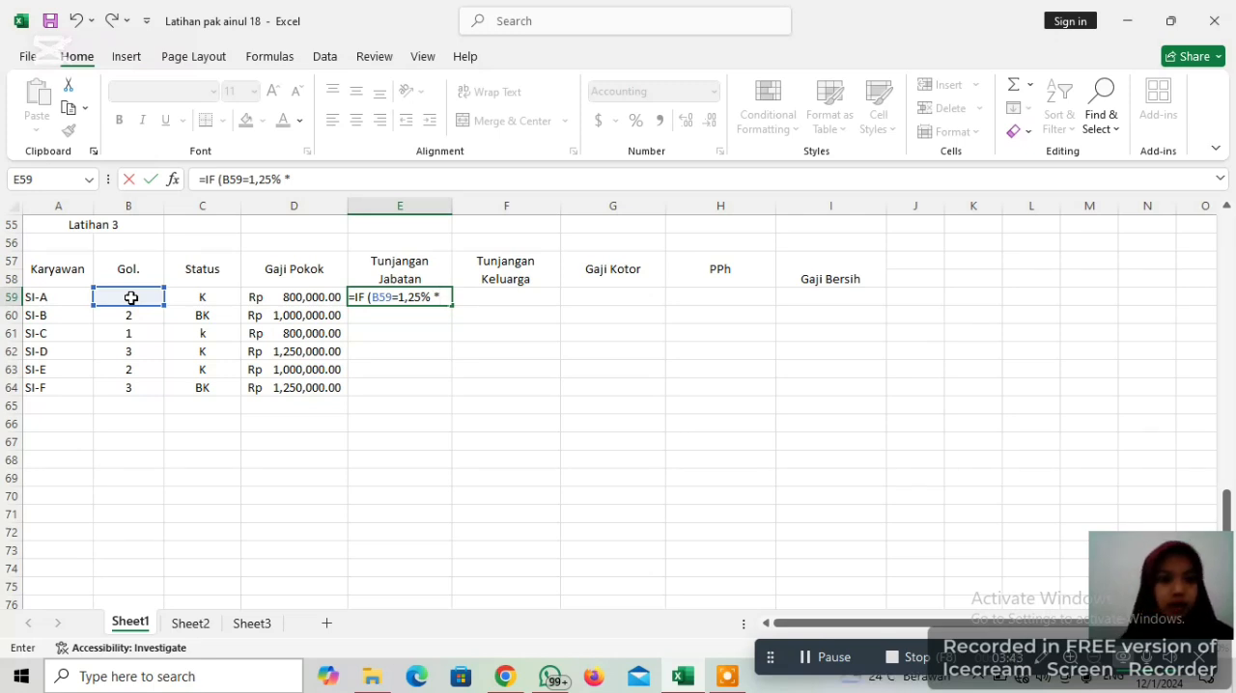
pyautogui.click(312, 298)
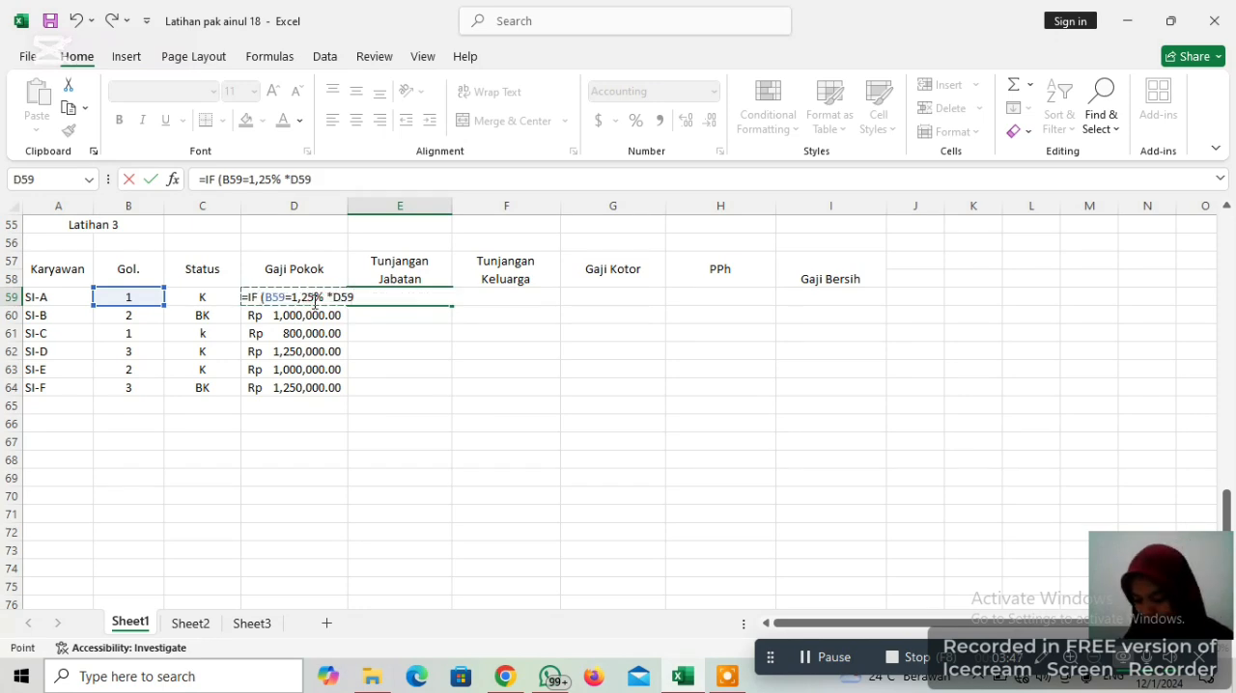
# Nest a second IF as the false result of the E59 formula, testing B59=2
pyautogui.write(',')
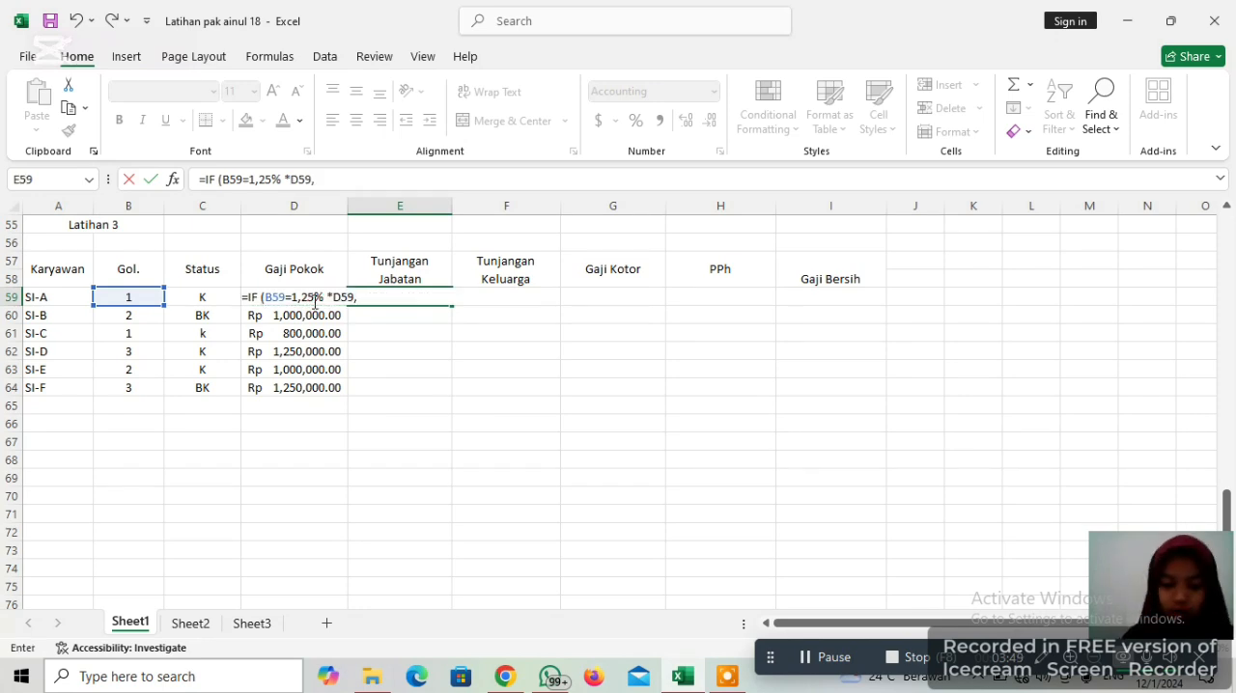
pyautogui.write(' I')
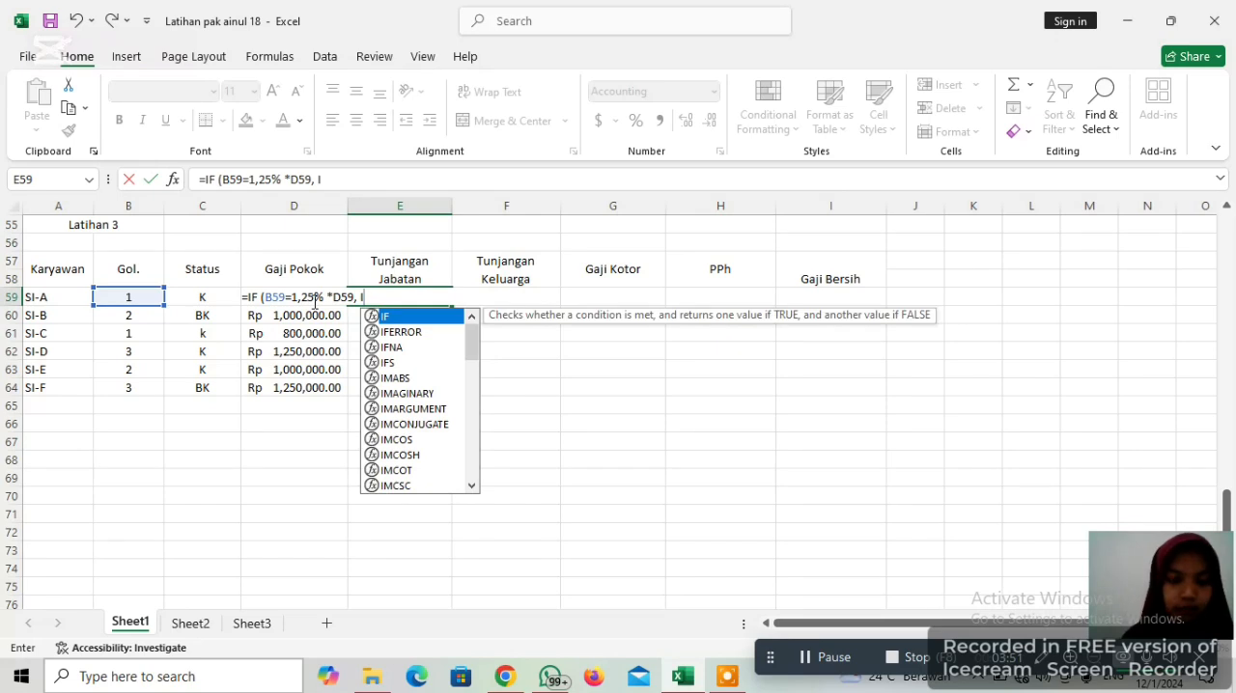
pyautogui.write('F')
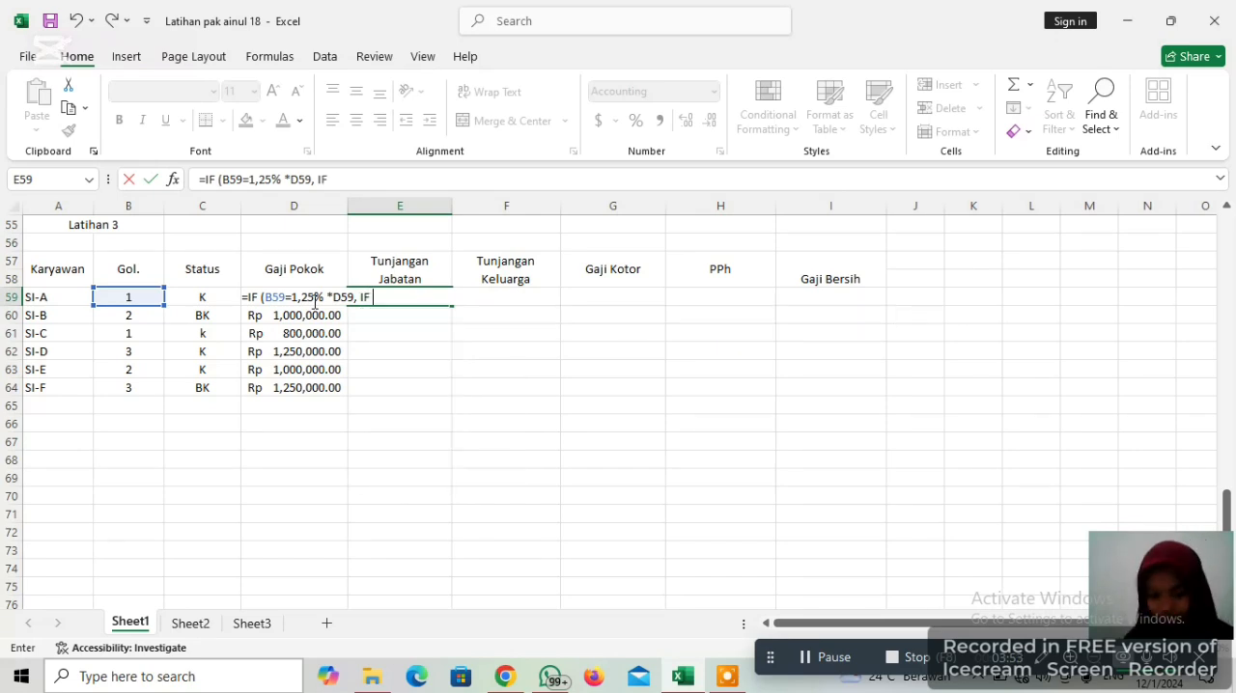
pyautogui.write(' (')
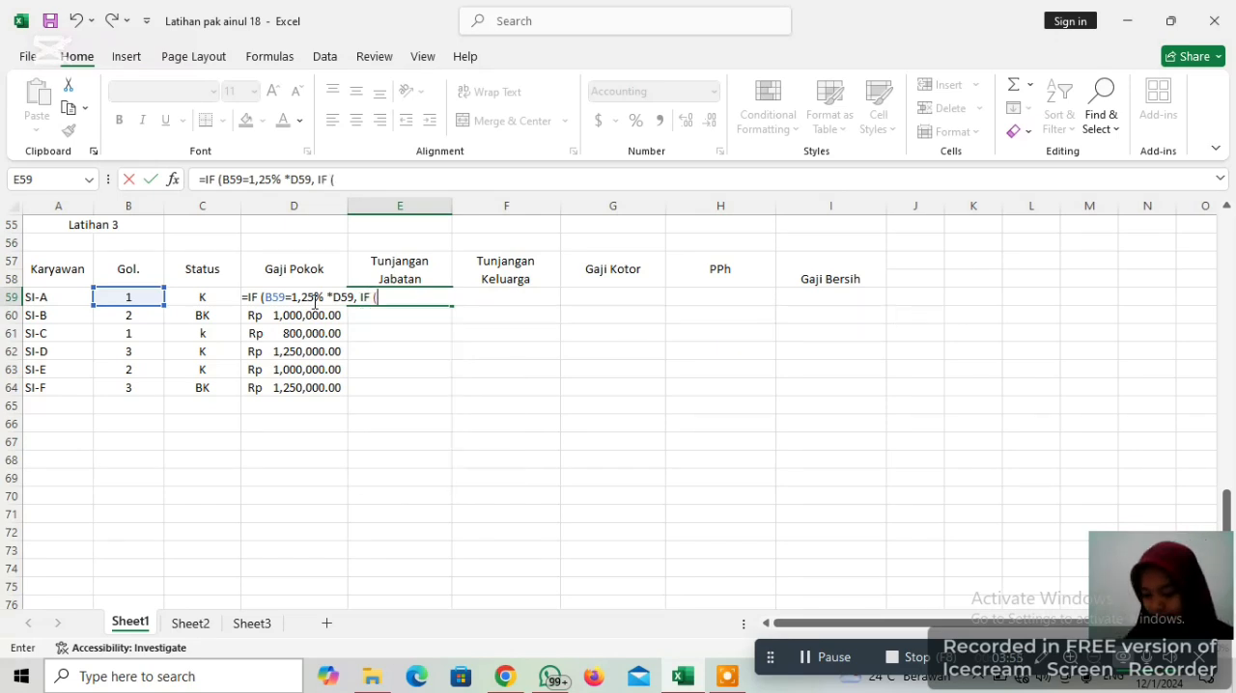
pyautogui.write('B')
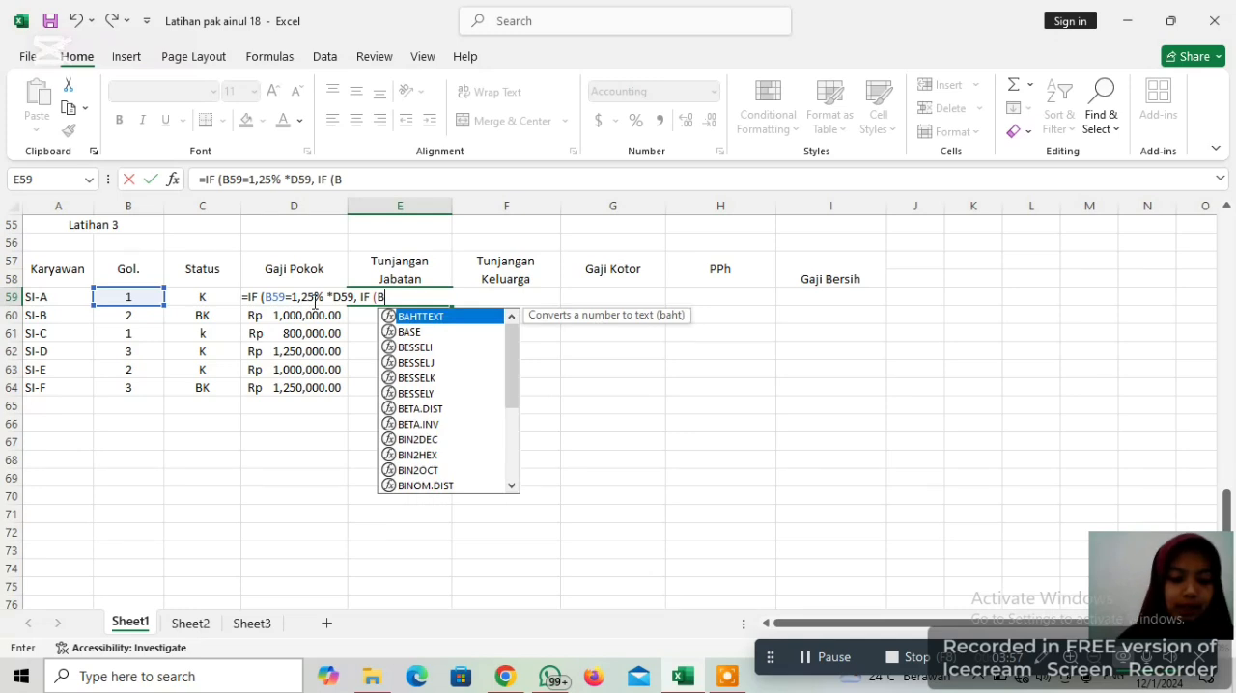
pyautogui.write('59')
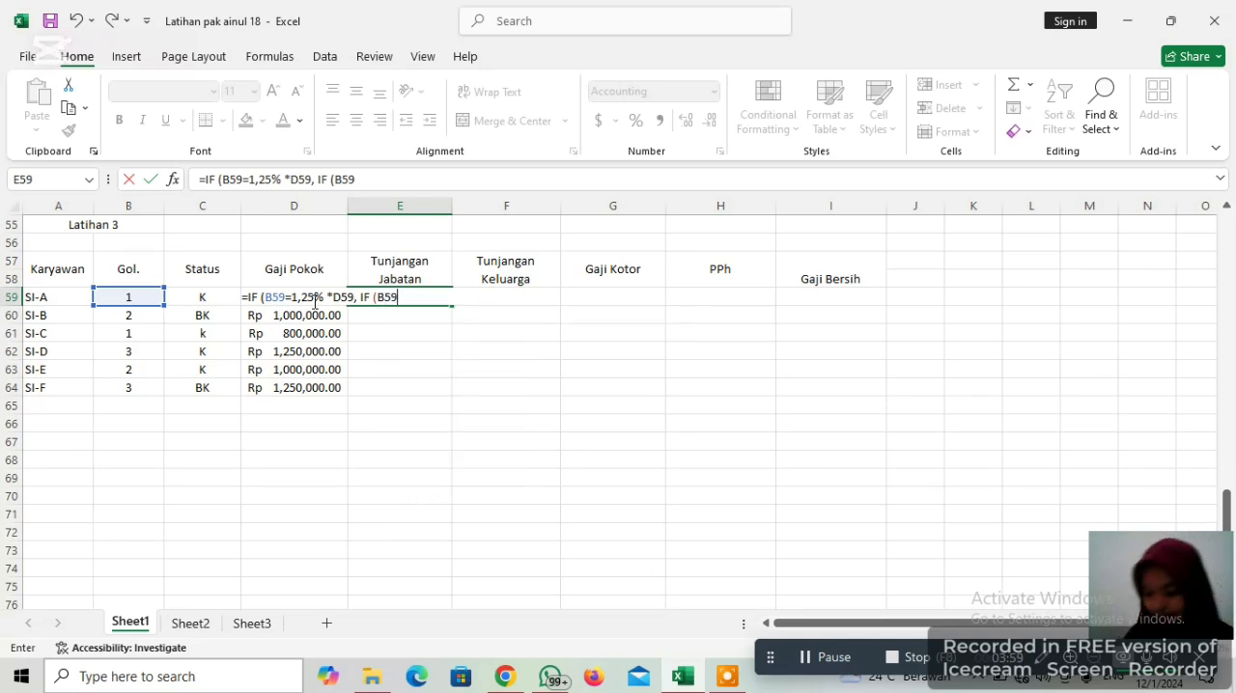
pyautogui.write('=')
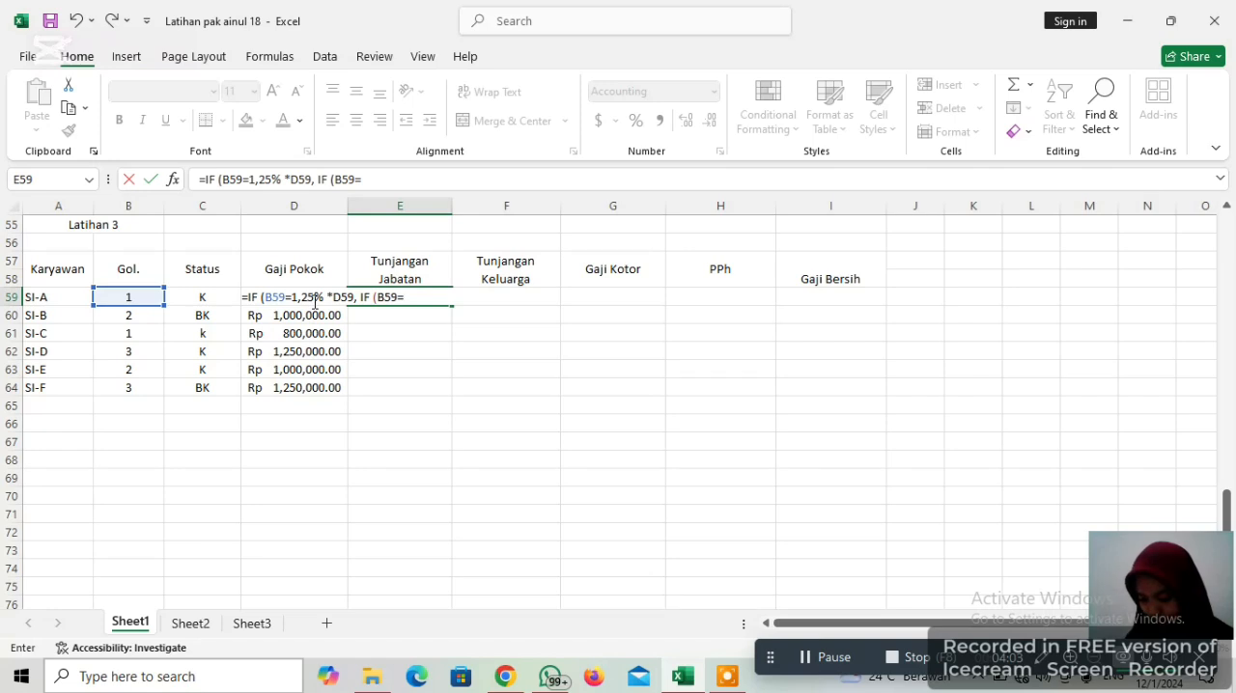
pyautogui.write('2')
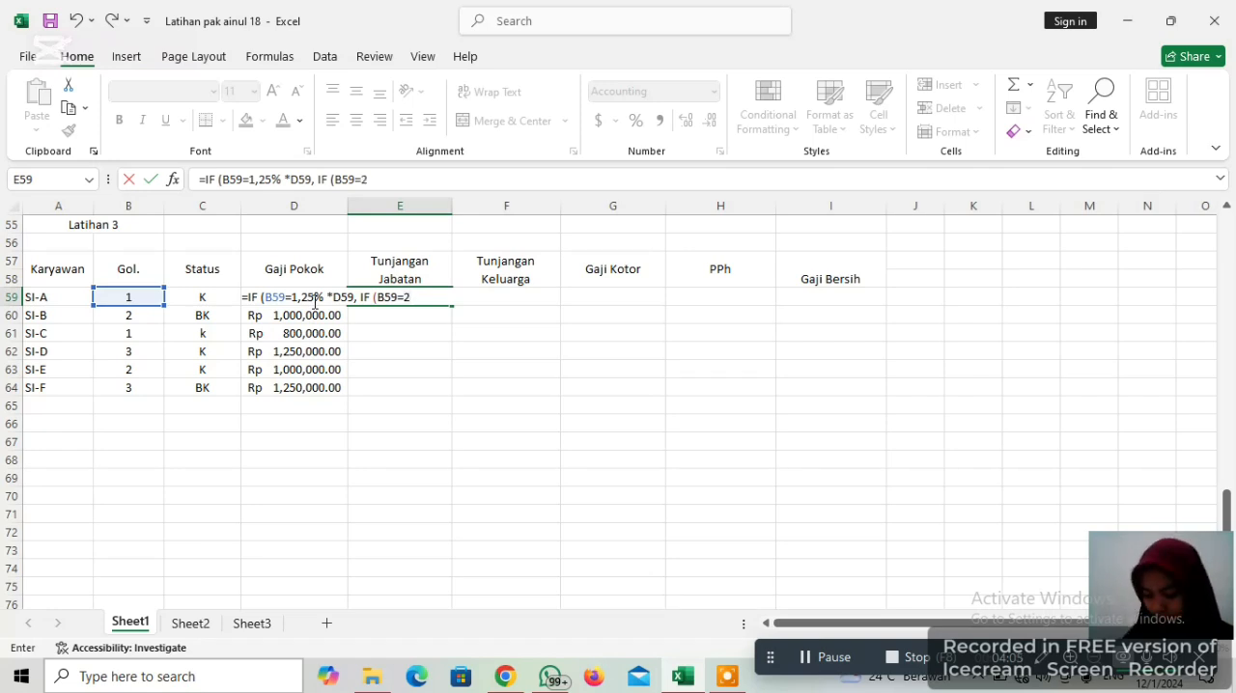
pyautogui.write(',')
pyautogui.write('22.')
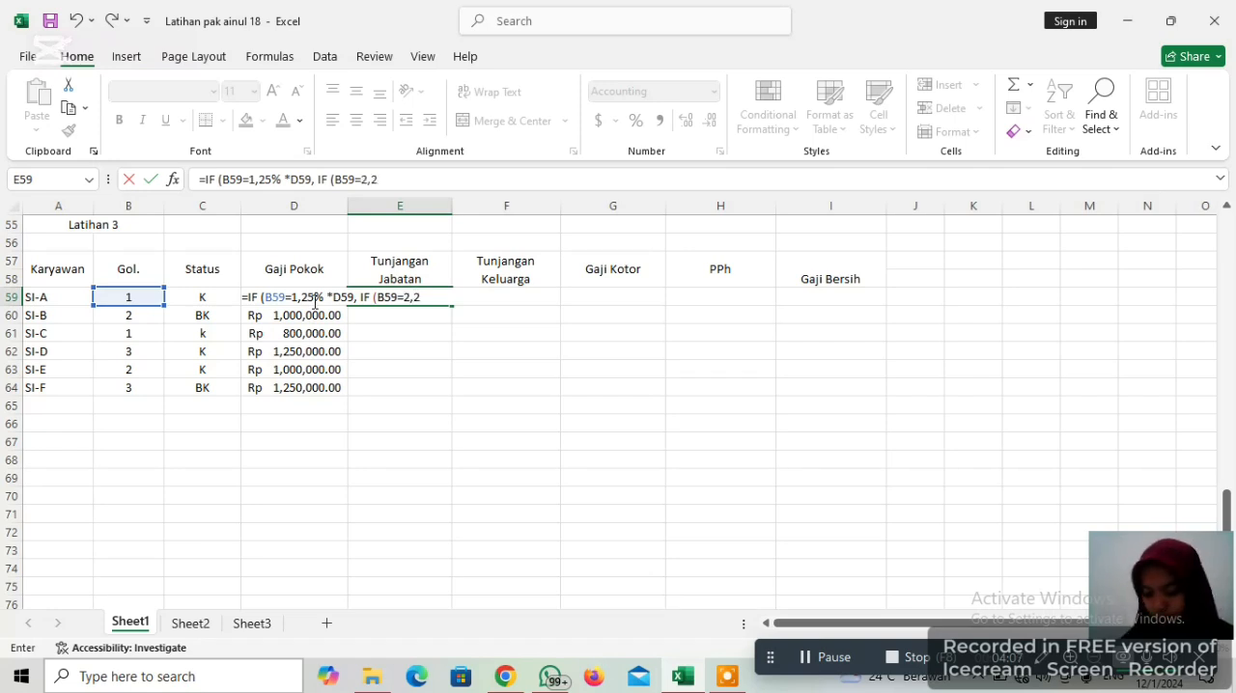
pyautogui.write('5')
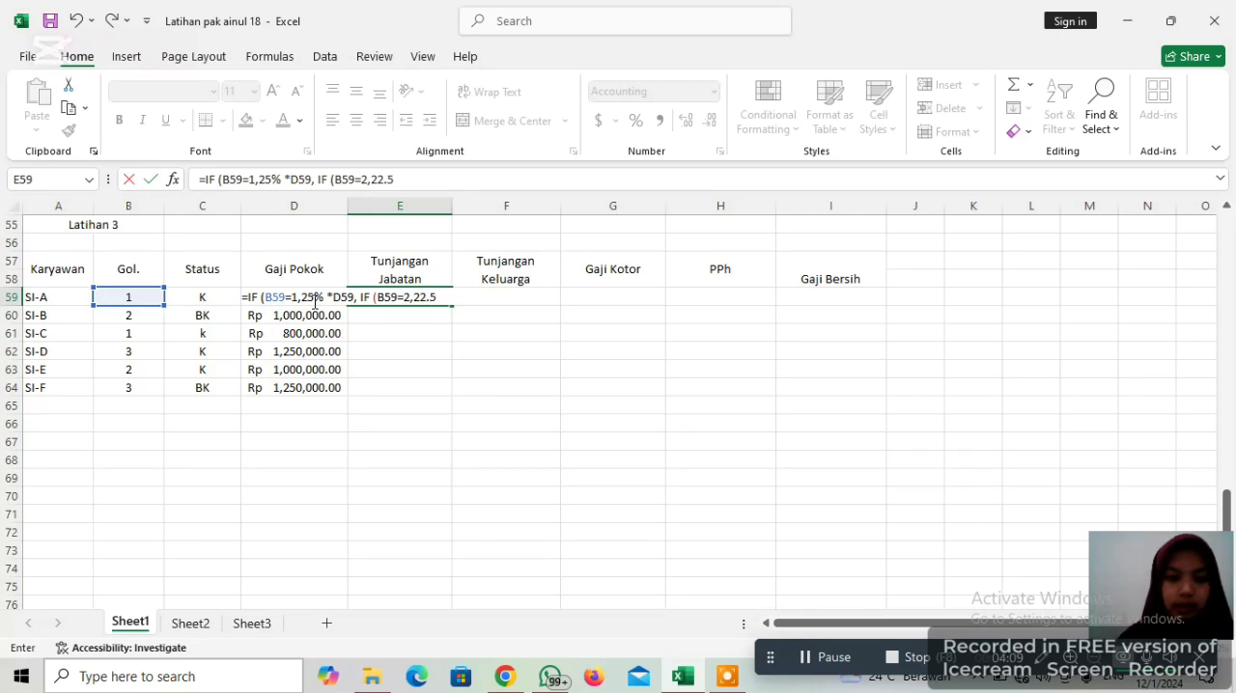
# Give the nested IF in E59 the true result 22.5 and enter the formula, accepting the proposed correction
pyautogui.press('Return')
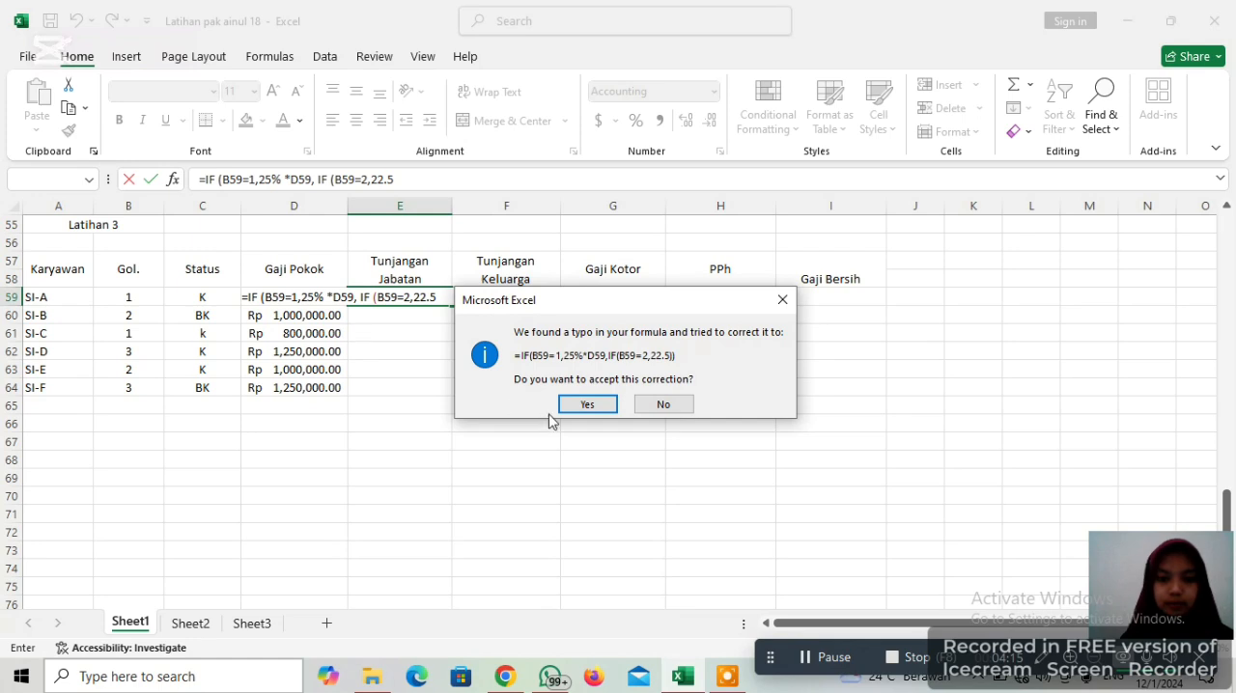
pyautogui.click(586, 404)
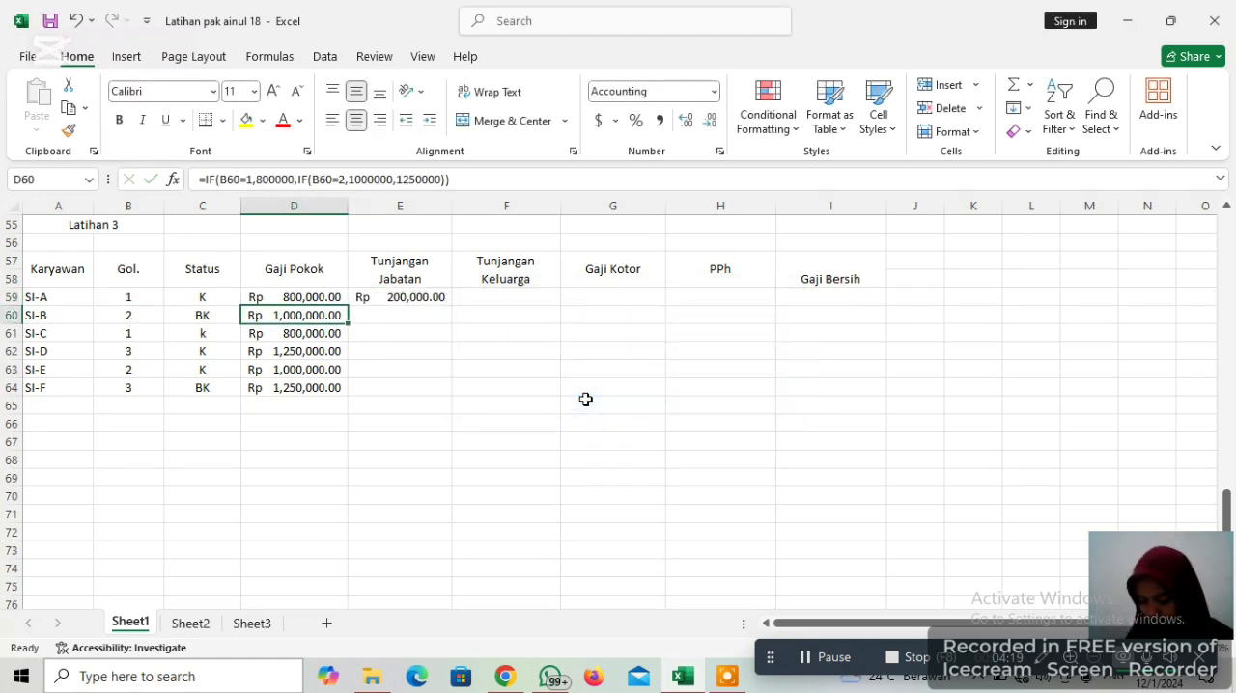
# Reopen the E59 formula, remove its closing parentheses, and extend the nested true result to 22.5%*D59
pyautogui.click(418, 299)
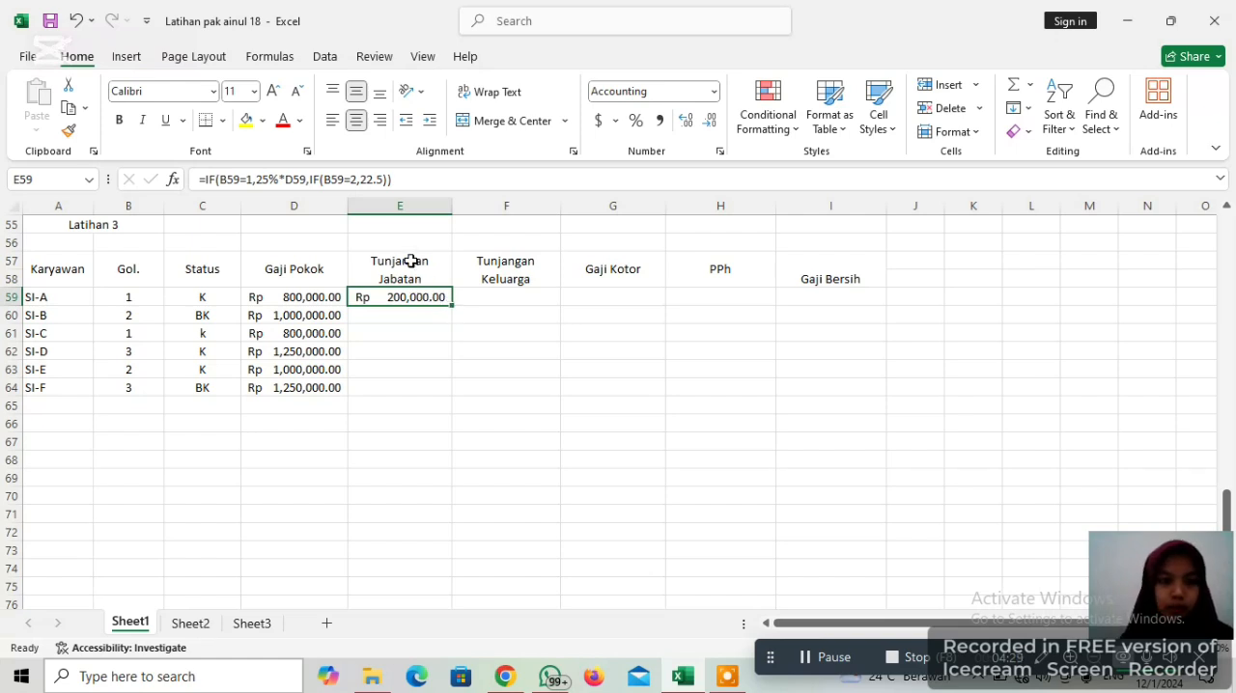
pyautogui.click(400, 181)
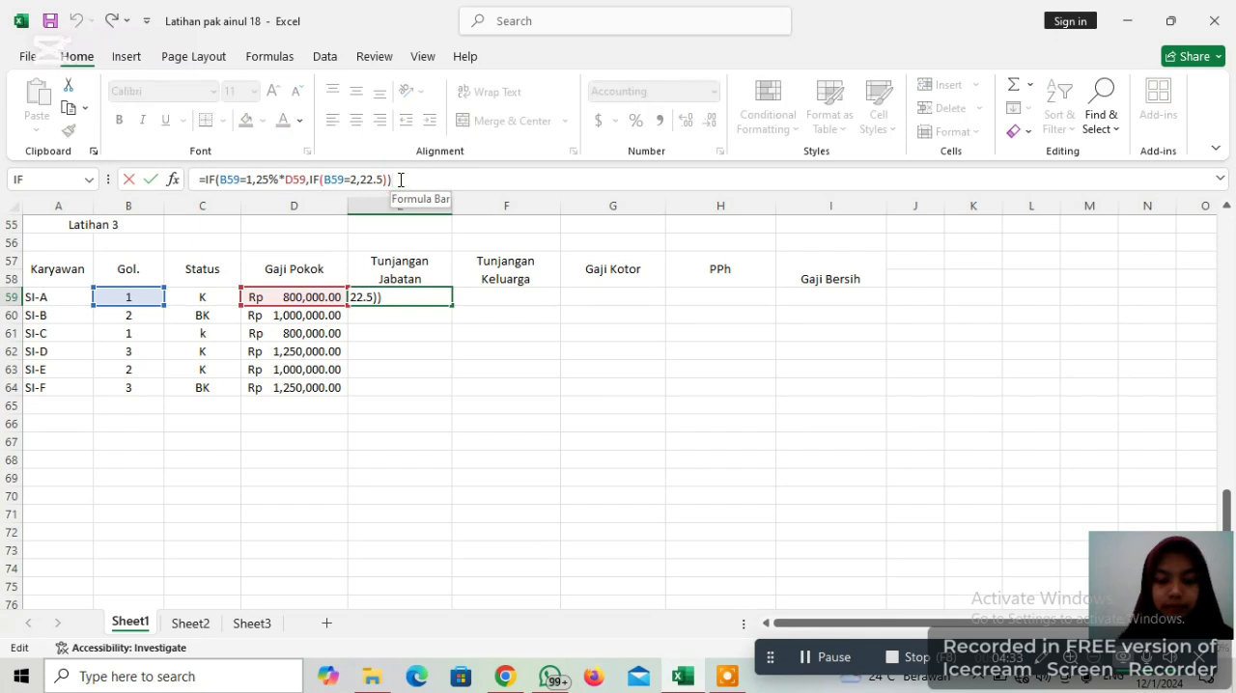
pyautogui.press('BackSpace')
pyautogui.press('BackSpace')
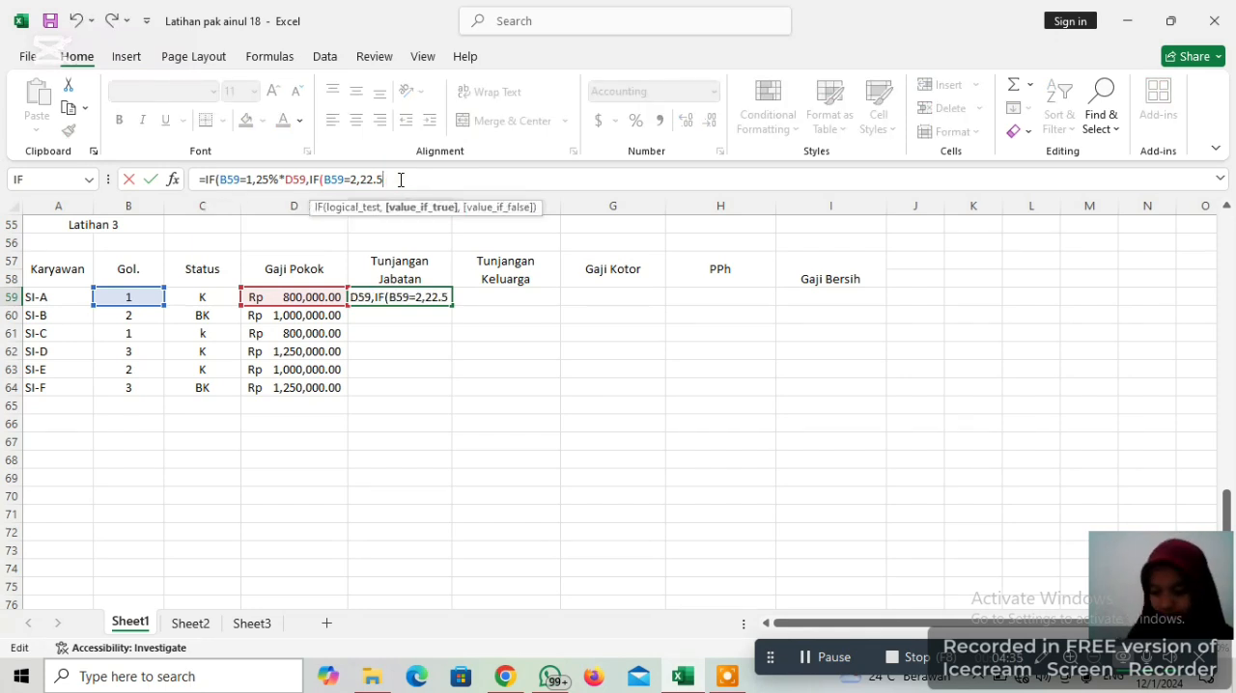
pyautogui.write('%')
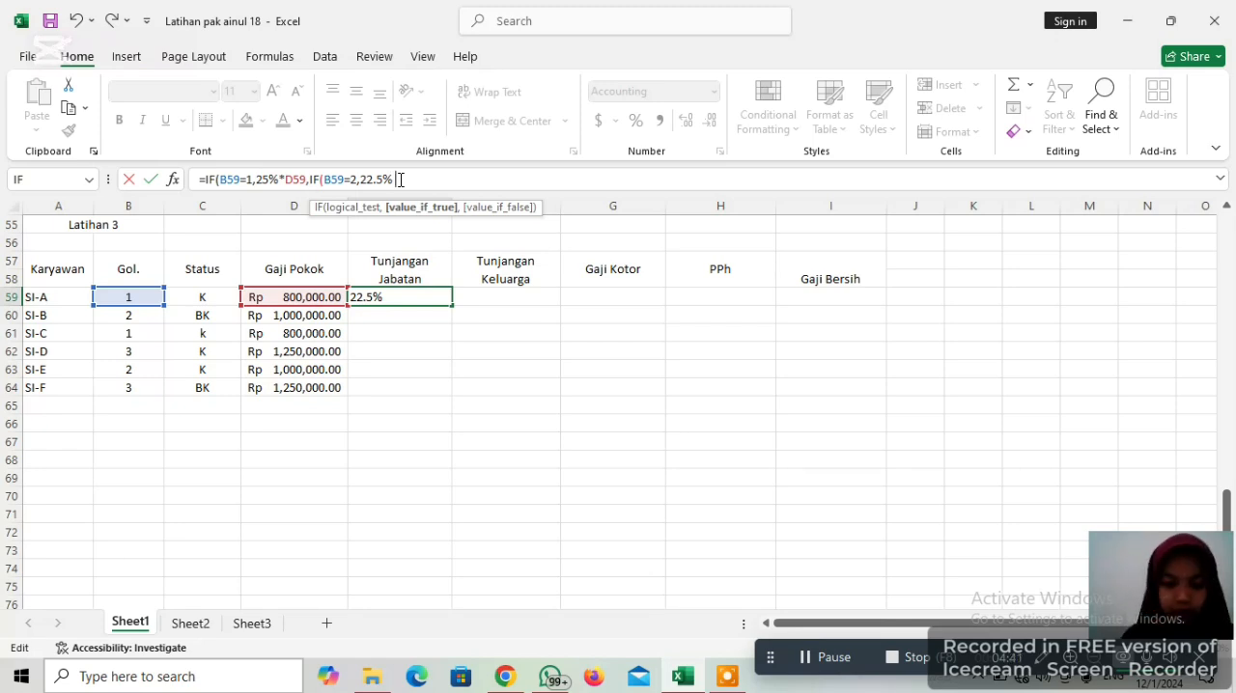
pyautogui.write(' *')
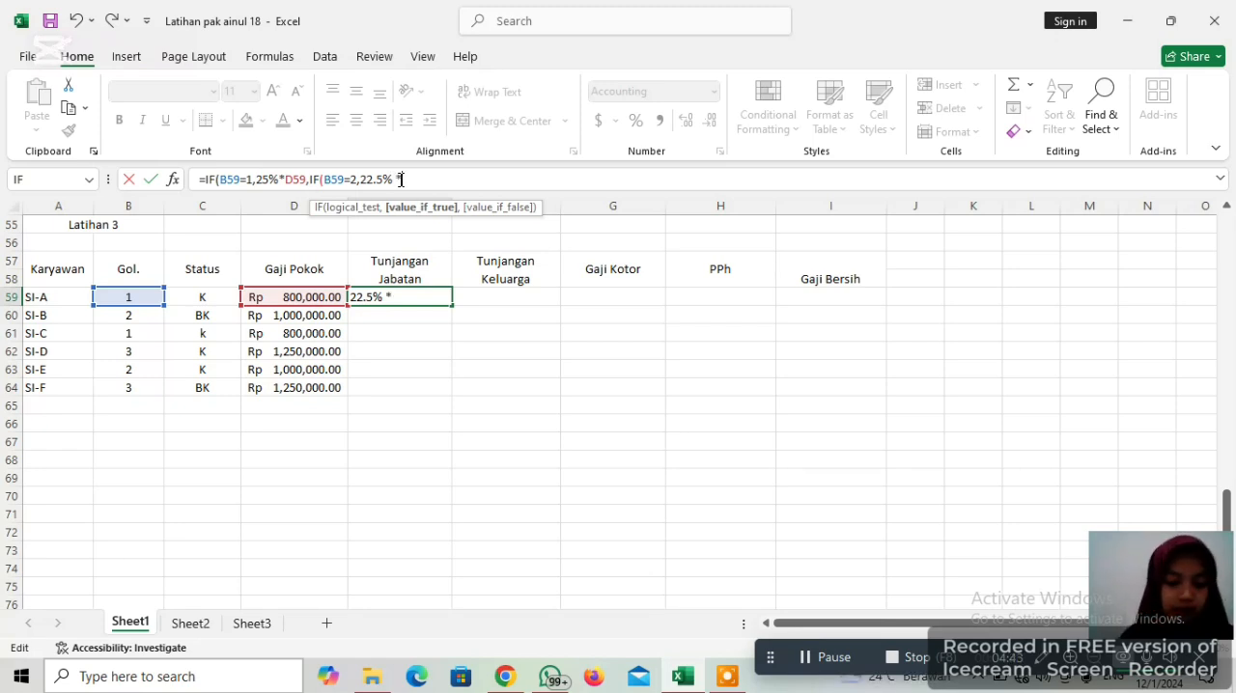
pyautogui.write('D59')
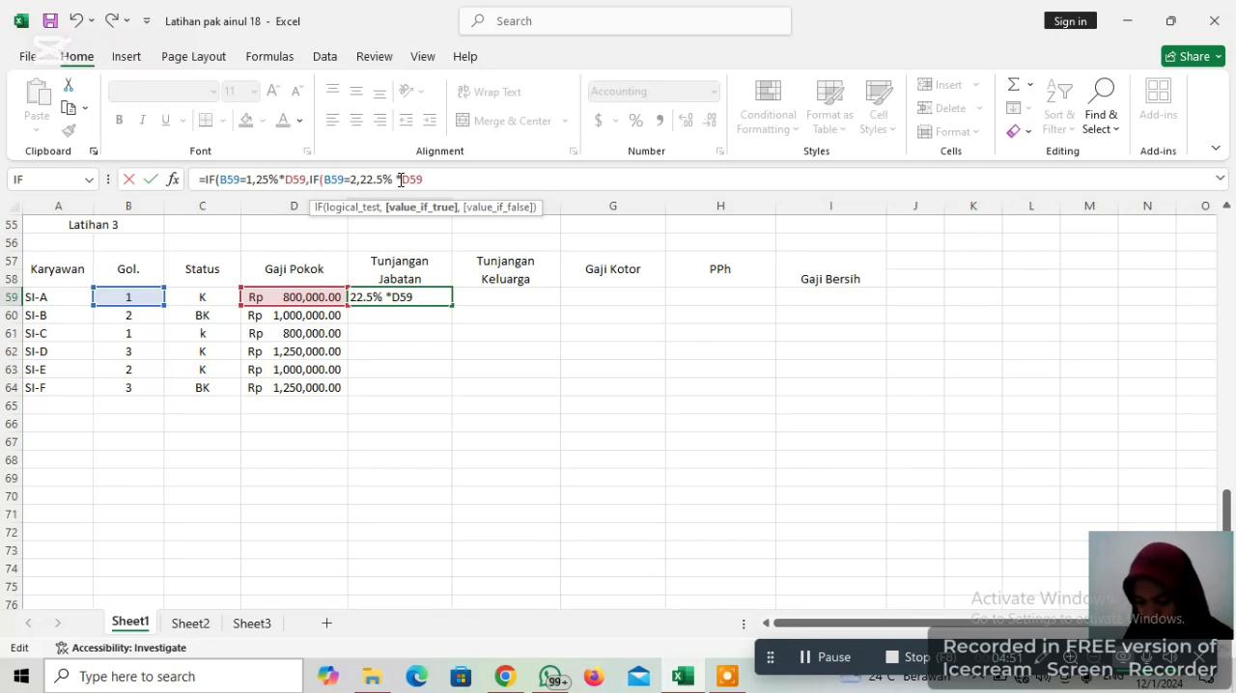
# Complete the nested IF in E59 with the false result 20%*D59, close both IF functions and enter the formula
pyautogui.write(',')
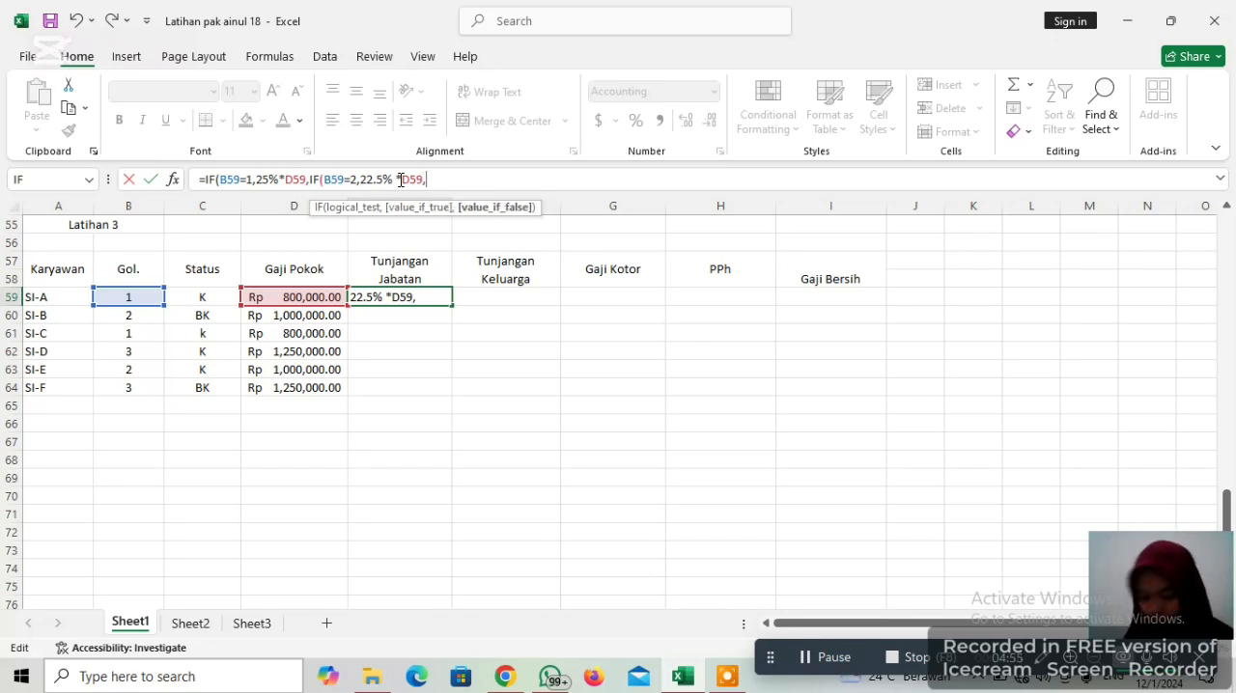
pyautogui.write(' 20%')
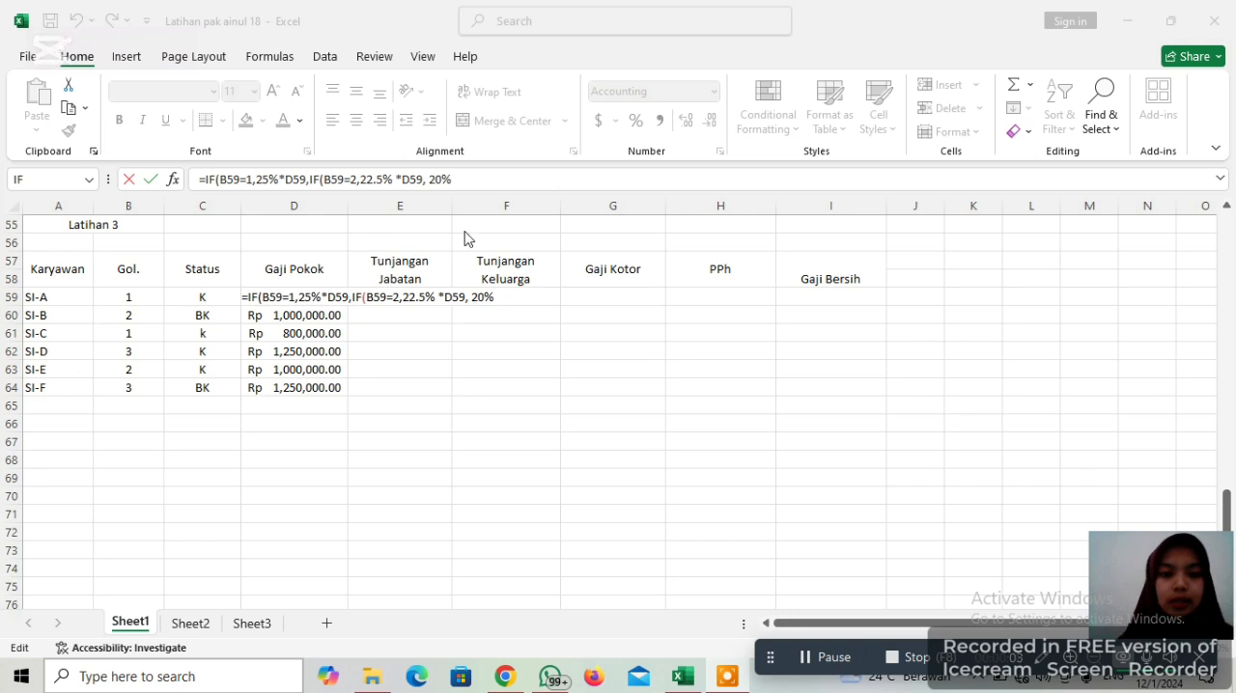
pyautogui.click(463, 180)
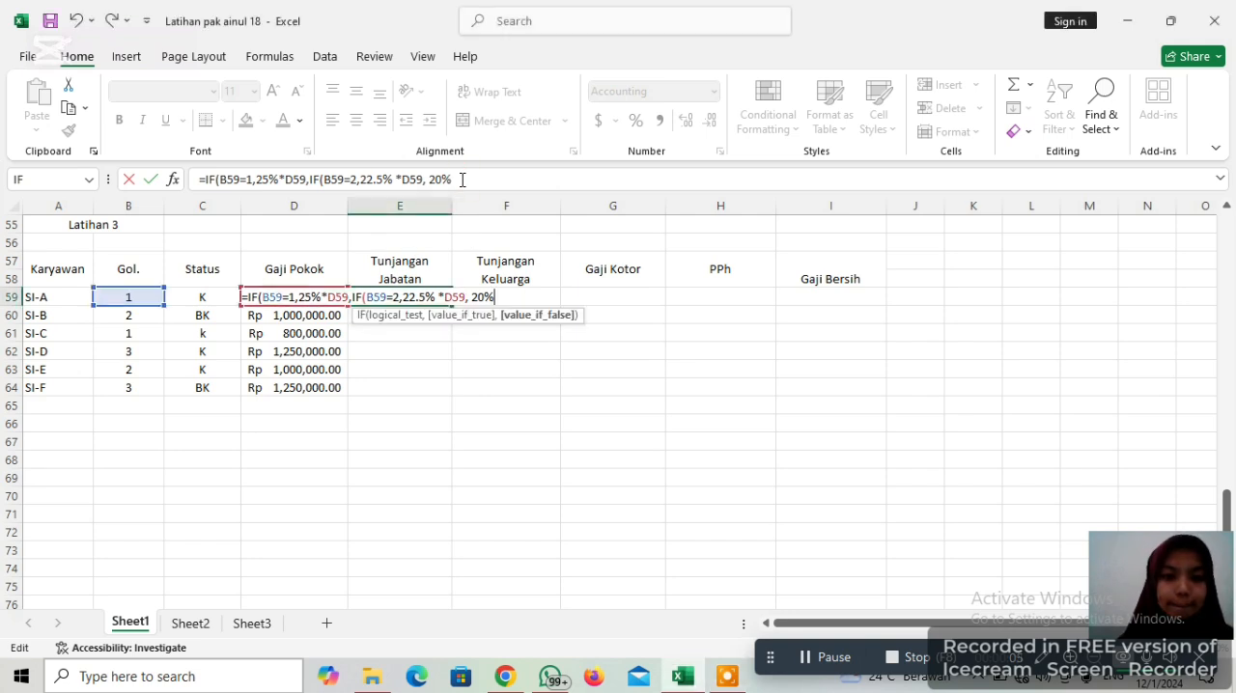
pyautogui.write('*')
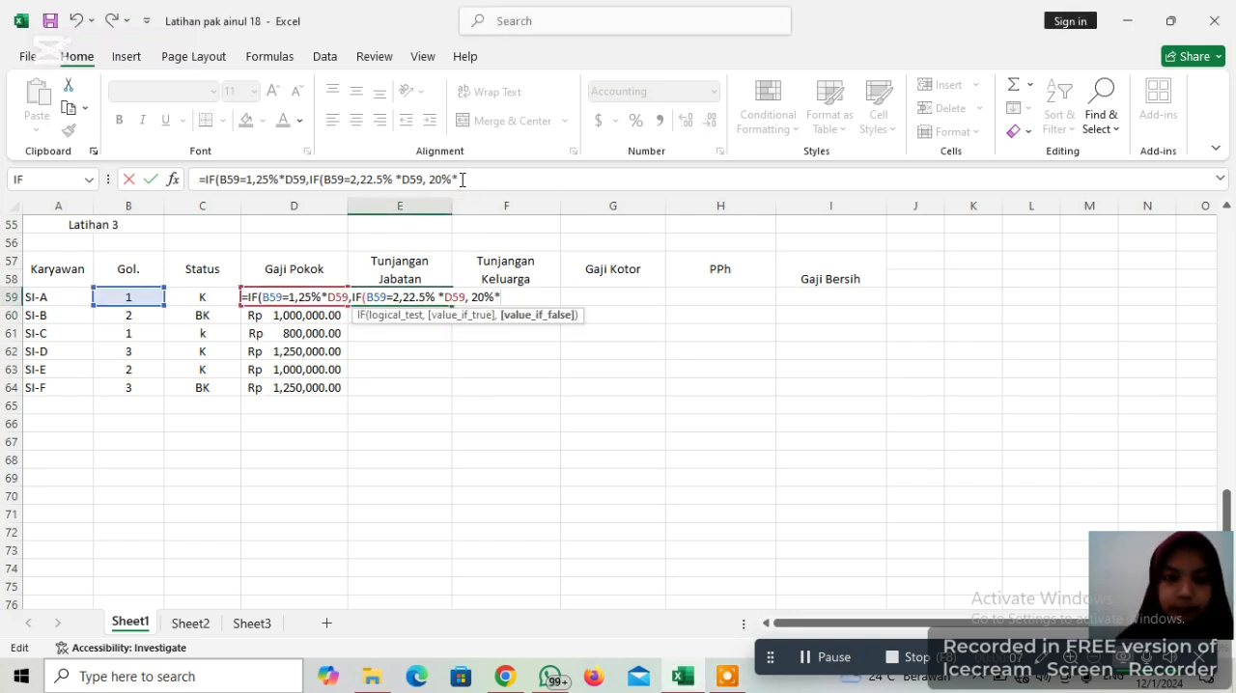
pyautogui.write('D5')
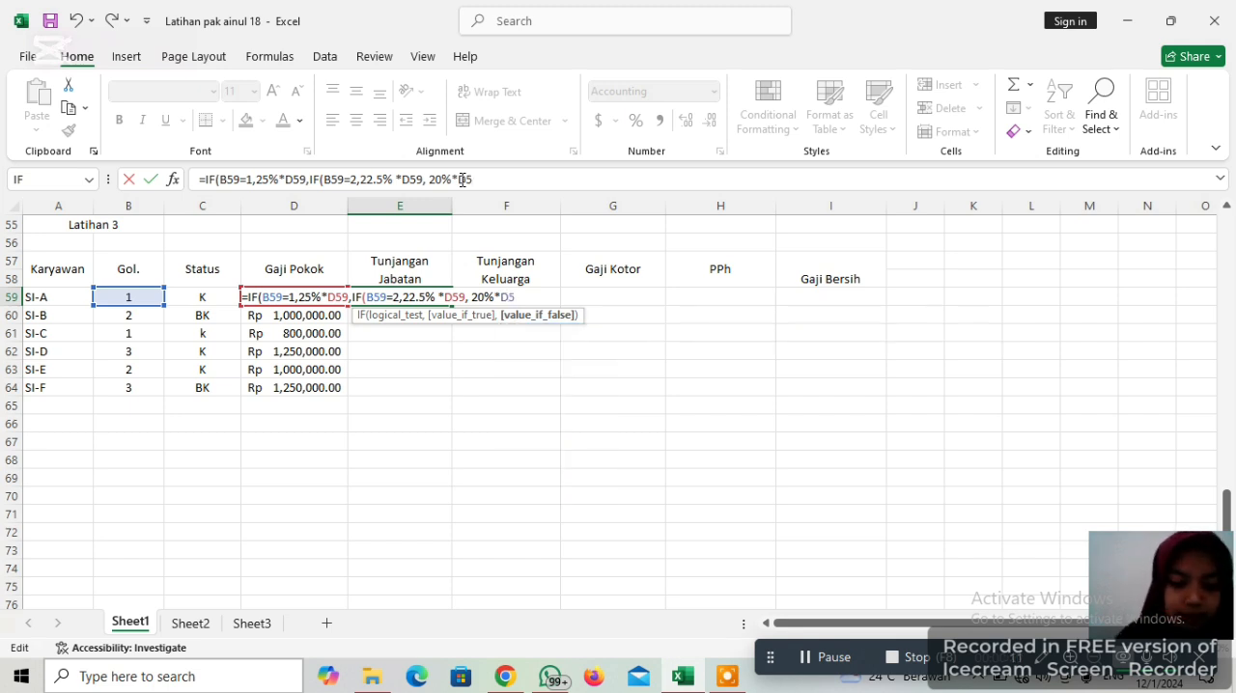
pyautogui.write('9')
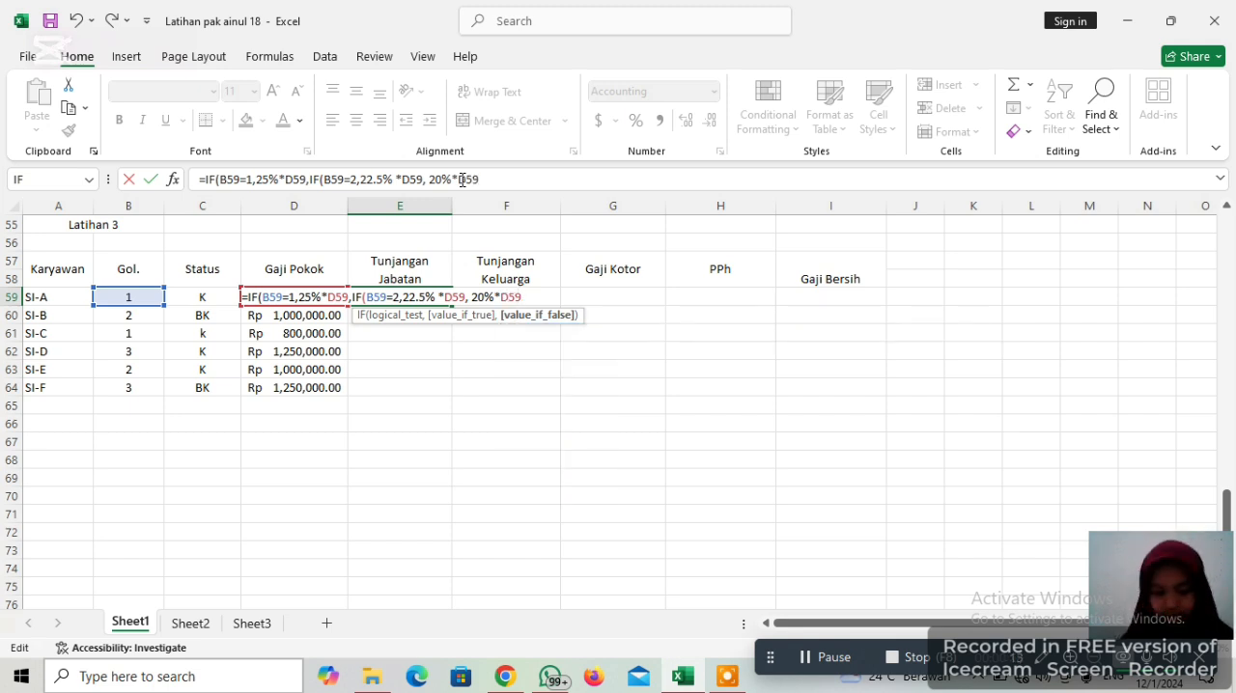
pyautogui.write(' ))')
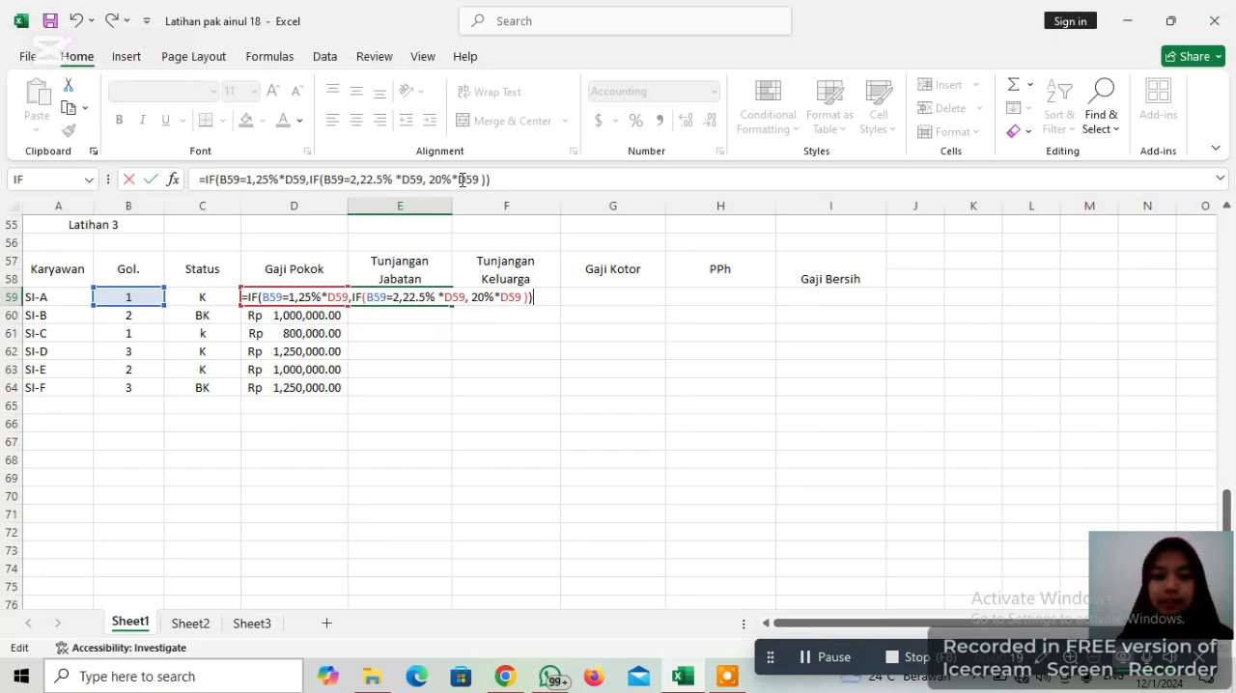
pyautogui.press('Return')
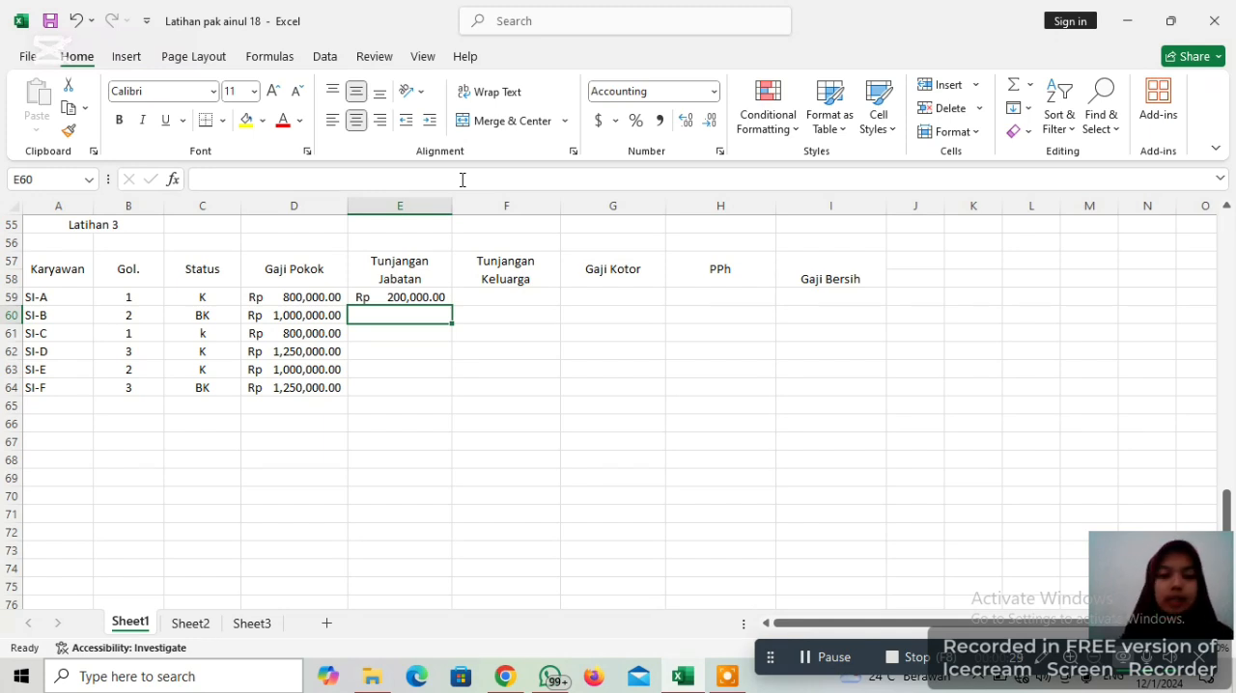
# Fill the Tunjangan Jabatan formula from E59 down to E64 and check the copied formula in each row
pyautogui.click(428, 296)
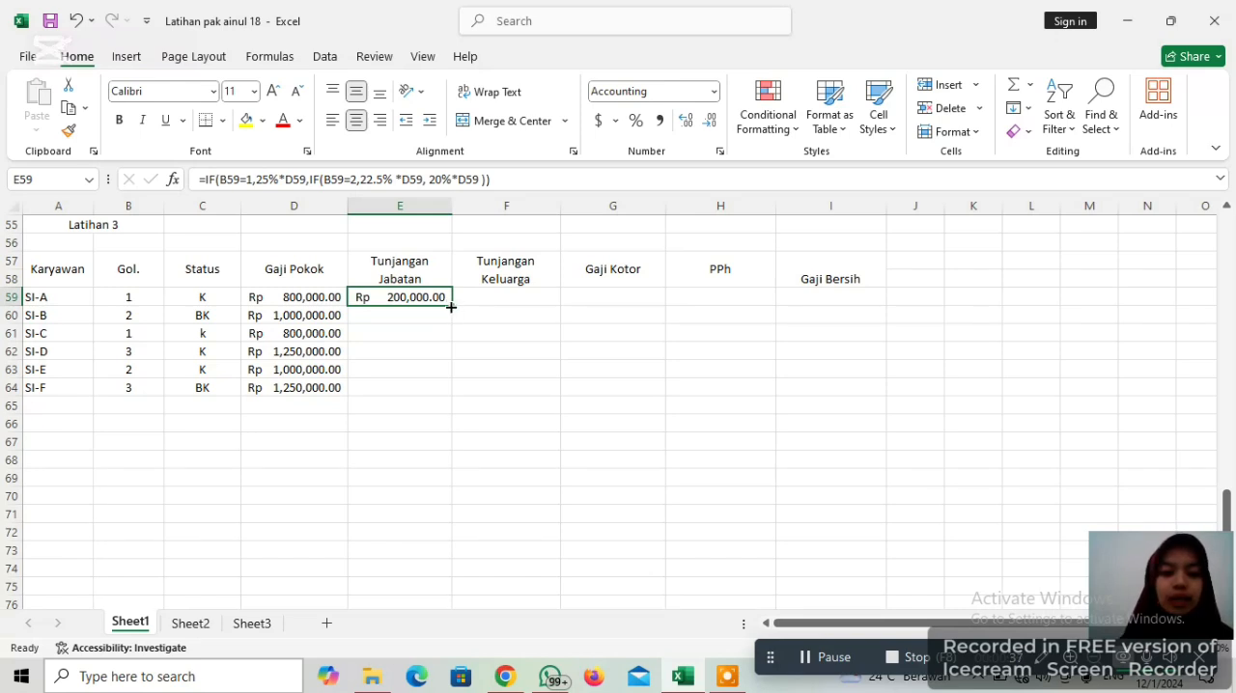
pyautogui.moveTo(450, 306); pyautogui.dragTo(442, 388)
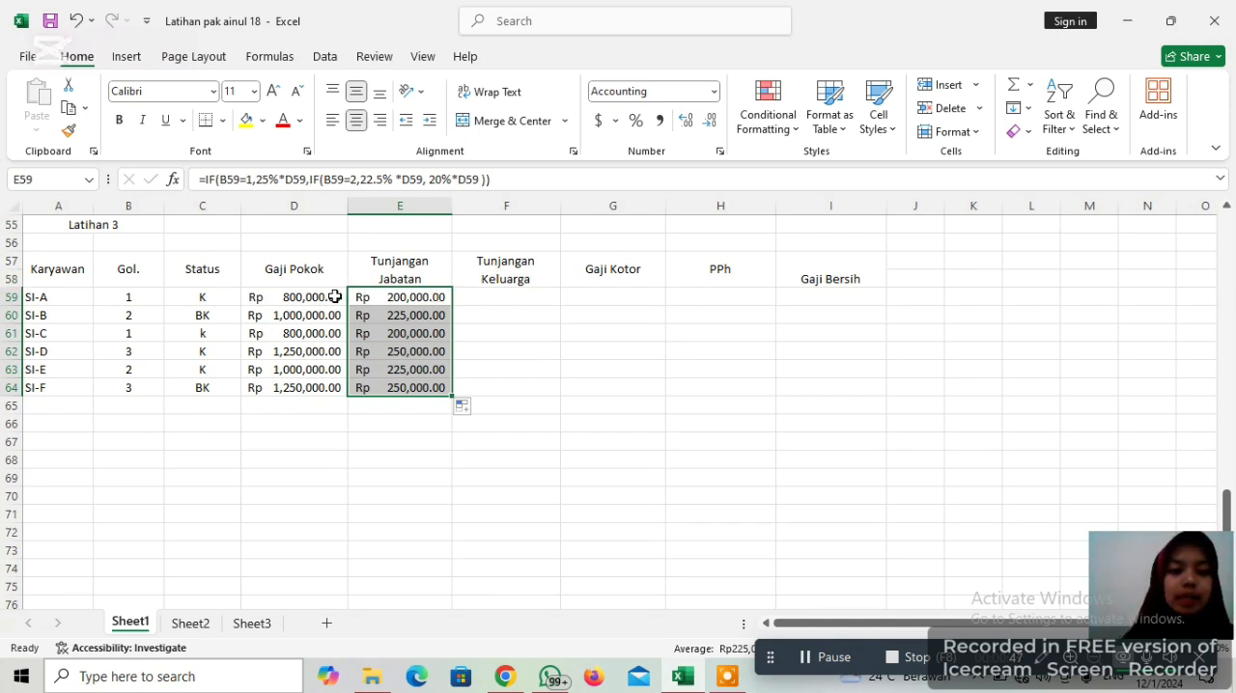
pyautogui.click(702, 400)
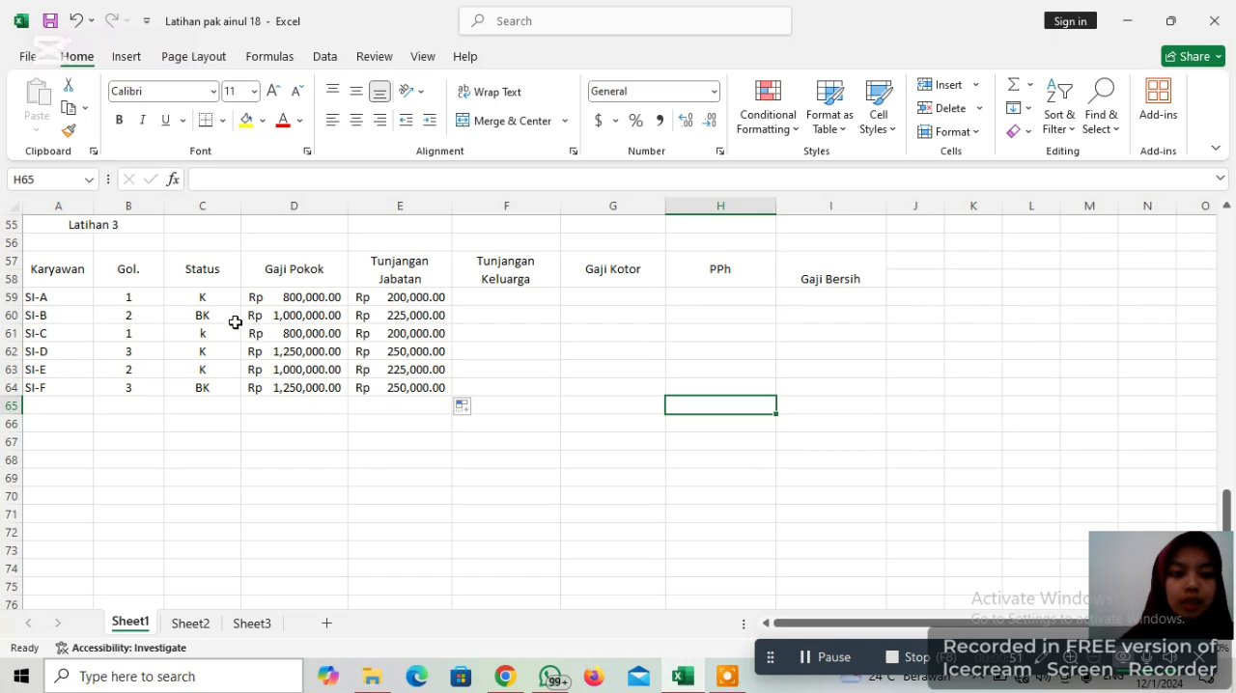
pyautogui.click(419, 315)
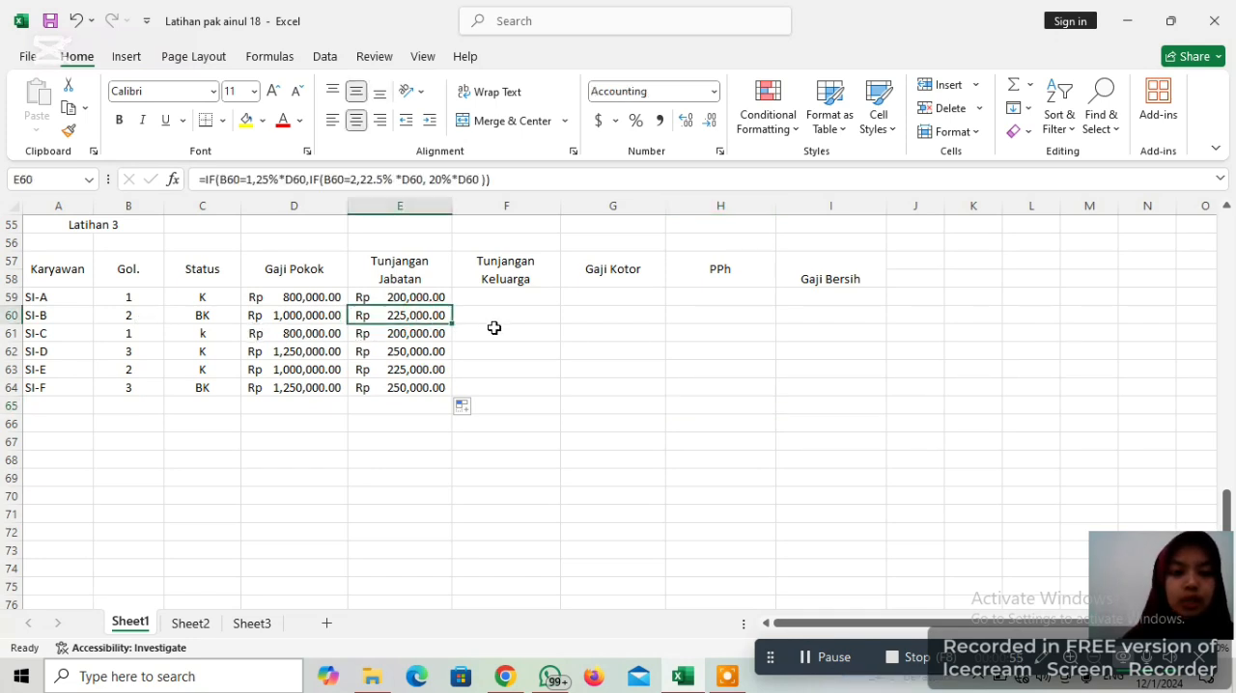
pyautogui.click(431, 333)
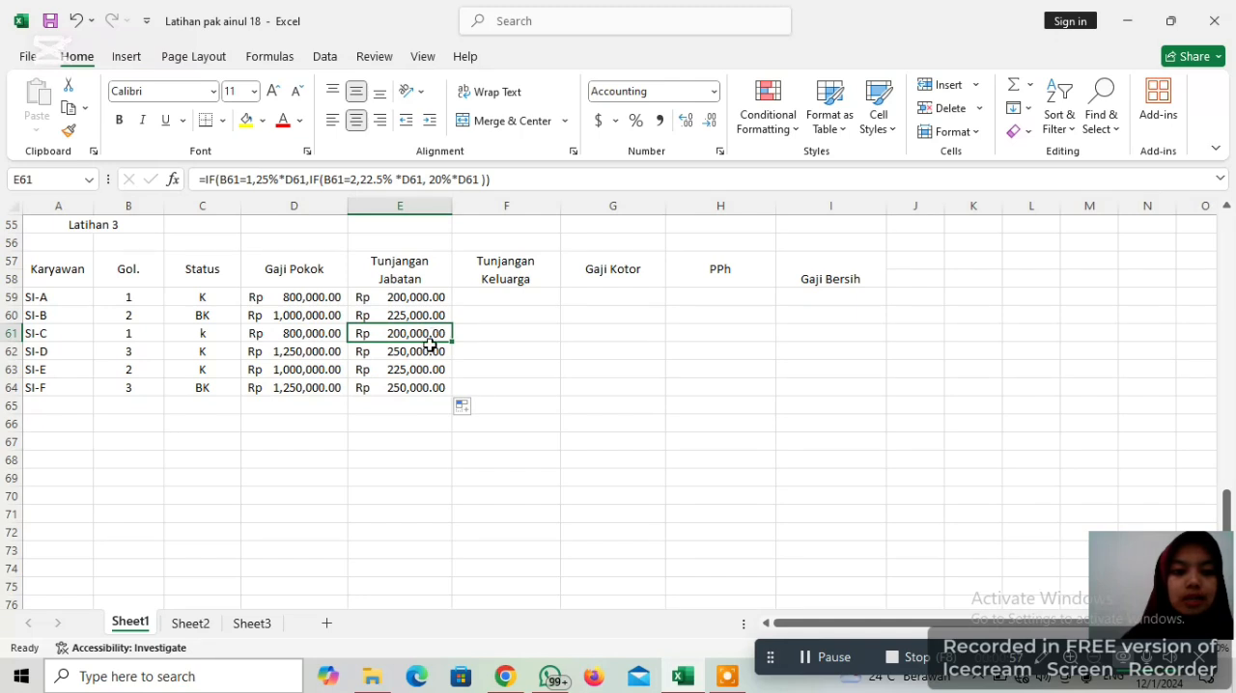
pyautogui.click(426, 355)
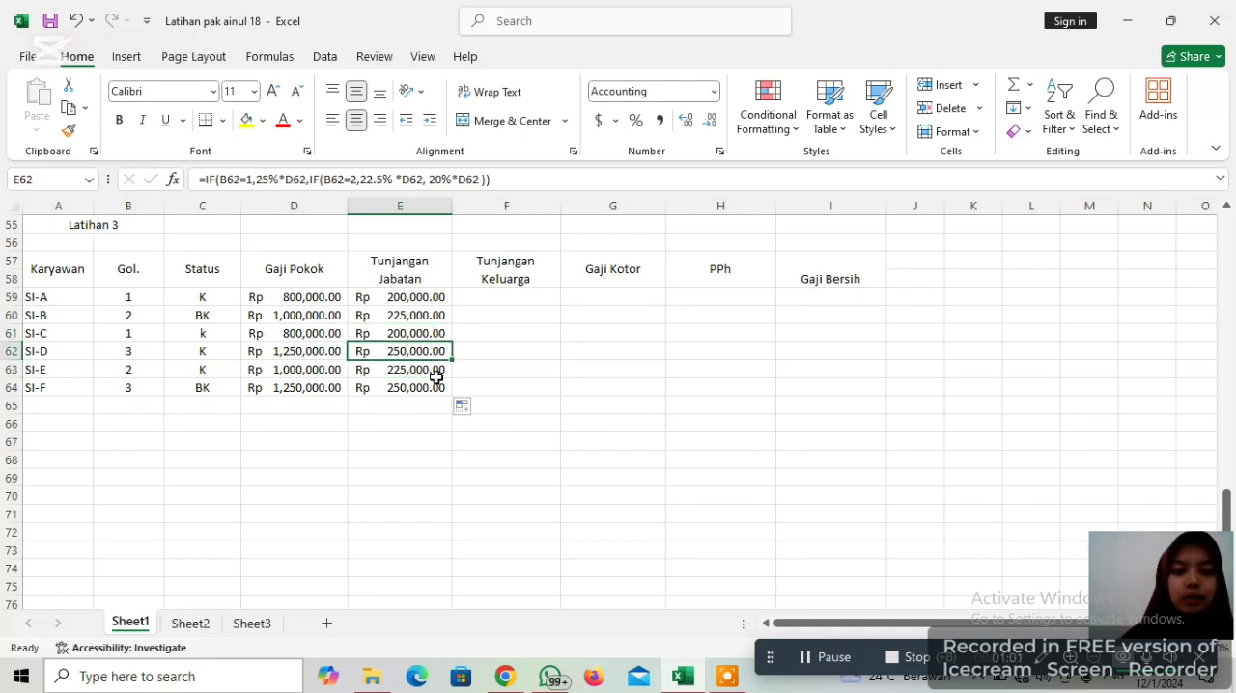
pyautogui.click(437, 376)
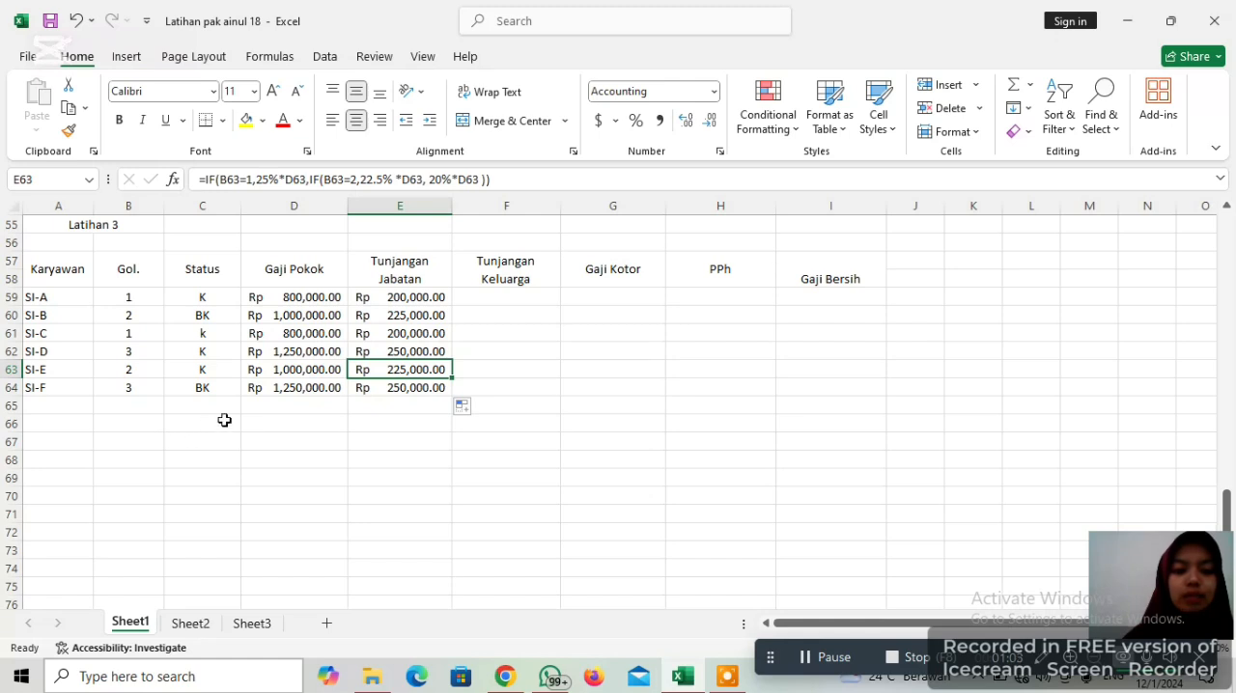
pyautogui.click(407, 391)
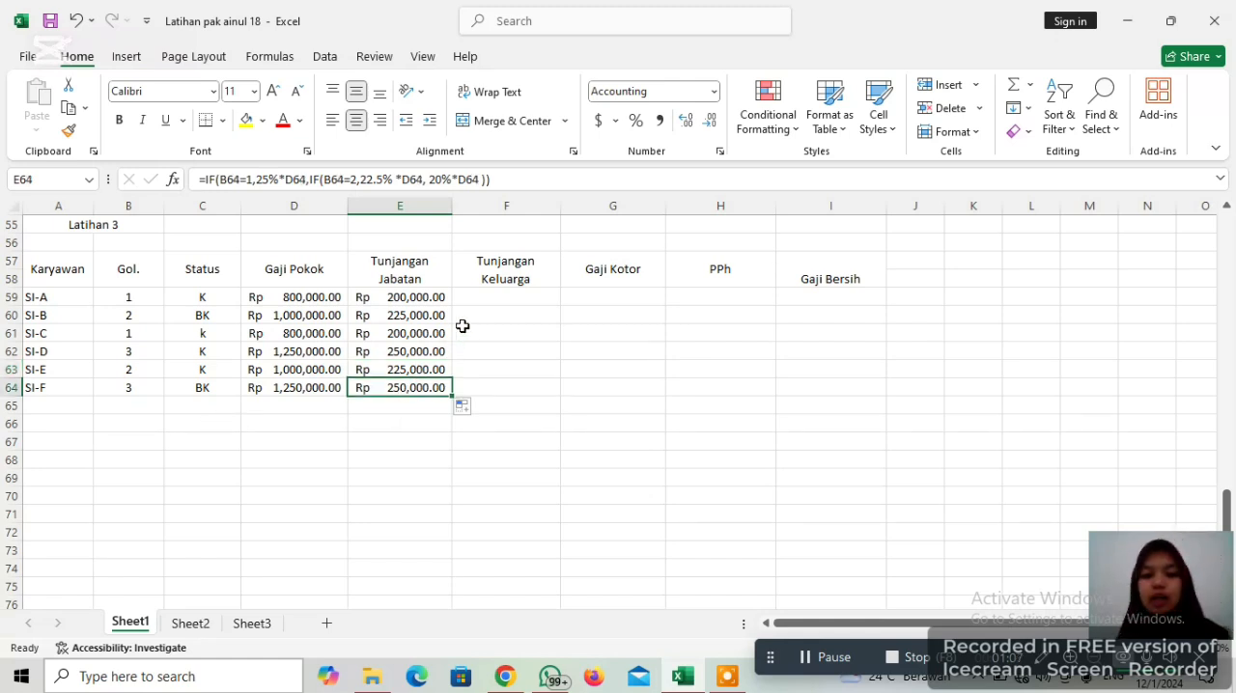
# Start an IF formula in the first Tunjangan Keluarga cell, F59, with an AND test whose first condition is C59=" K"
pyautogui.click(506, 301)
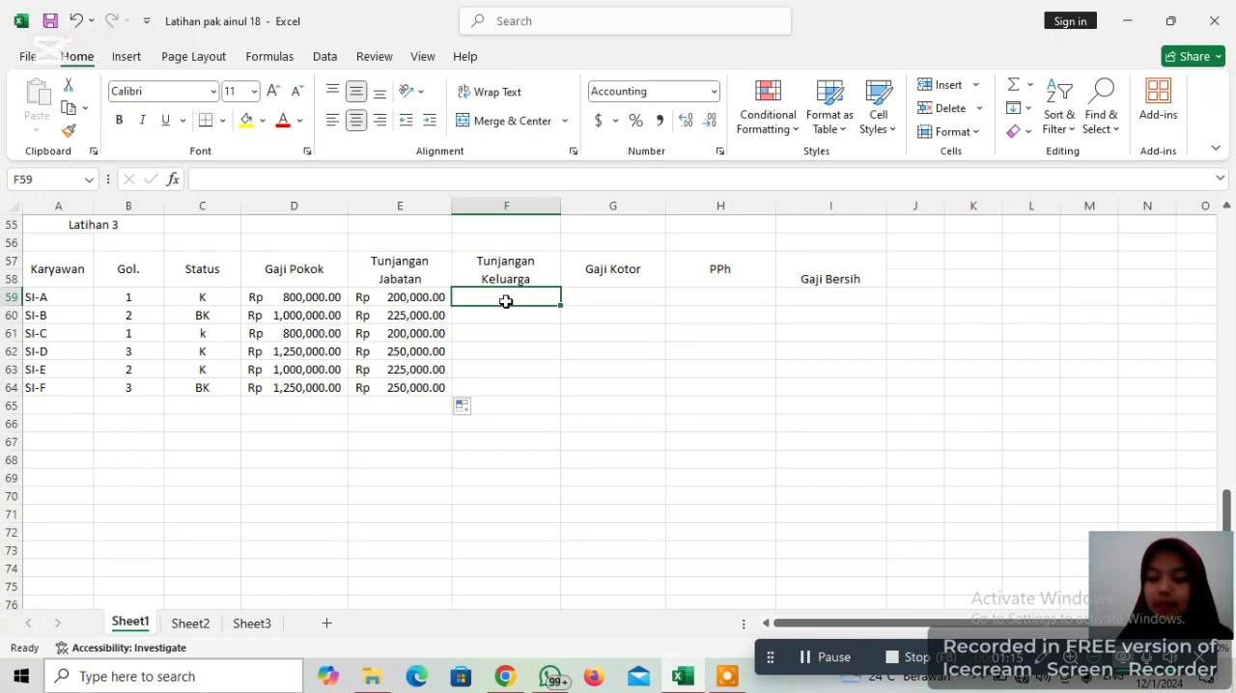
pyautogui.write('=')
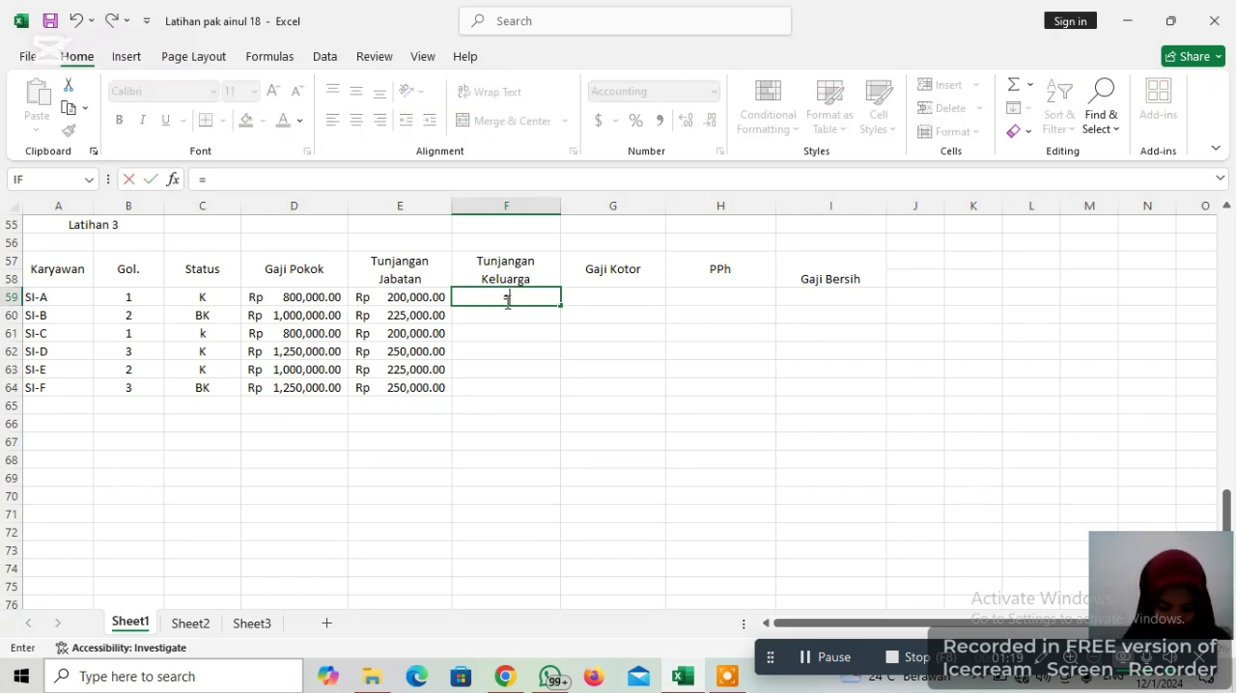
pyautogui.write('IF')
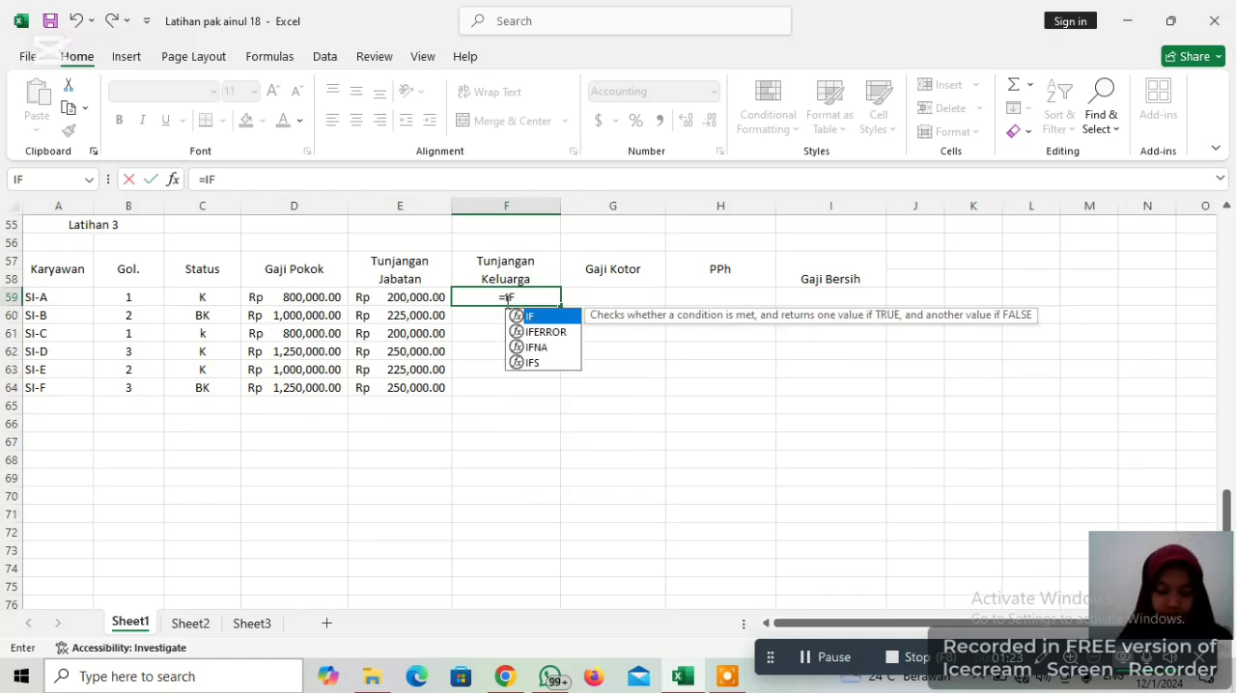
pyautogui.write('(')
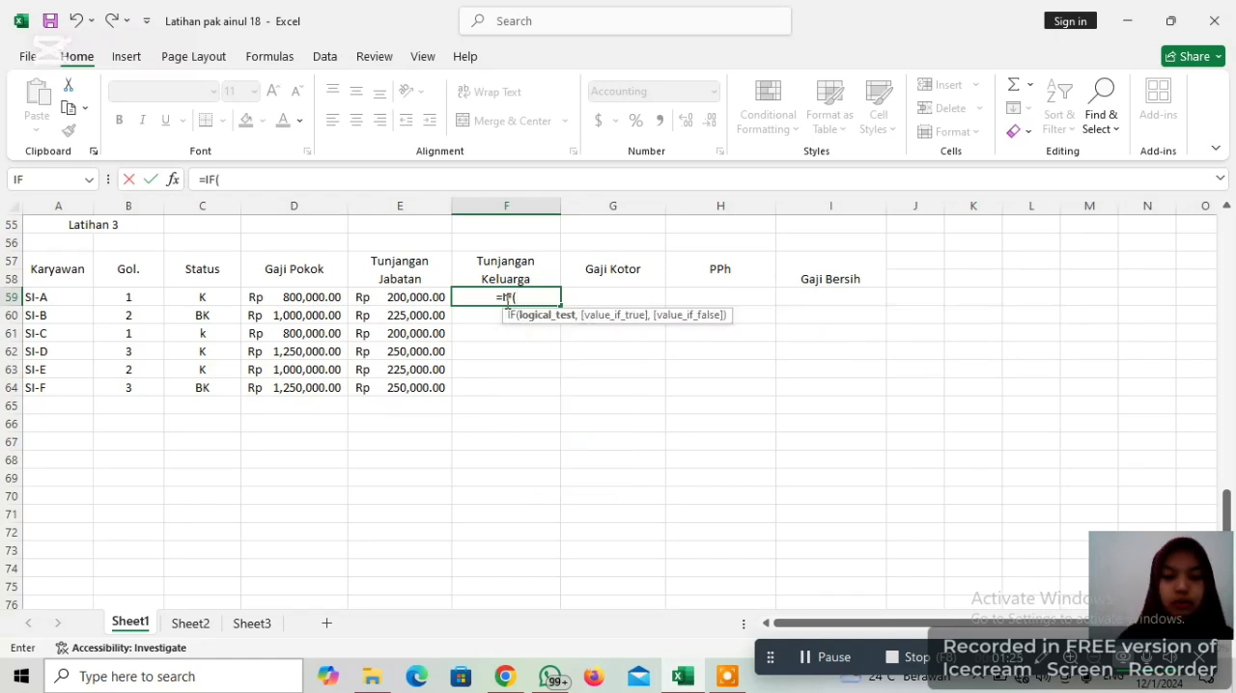
pyautogui.write(' AND')
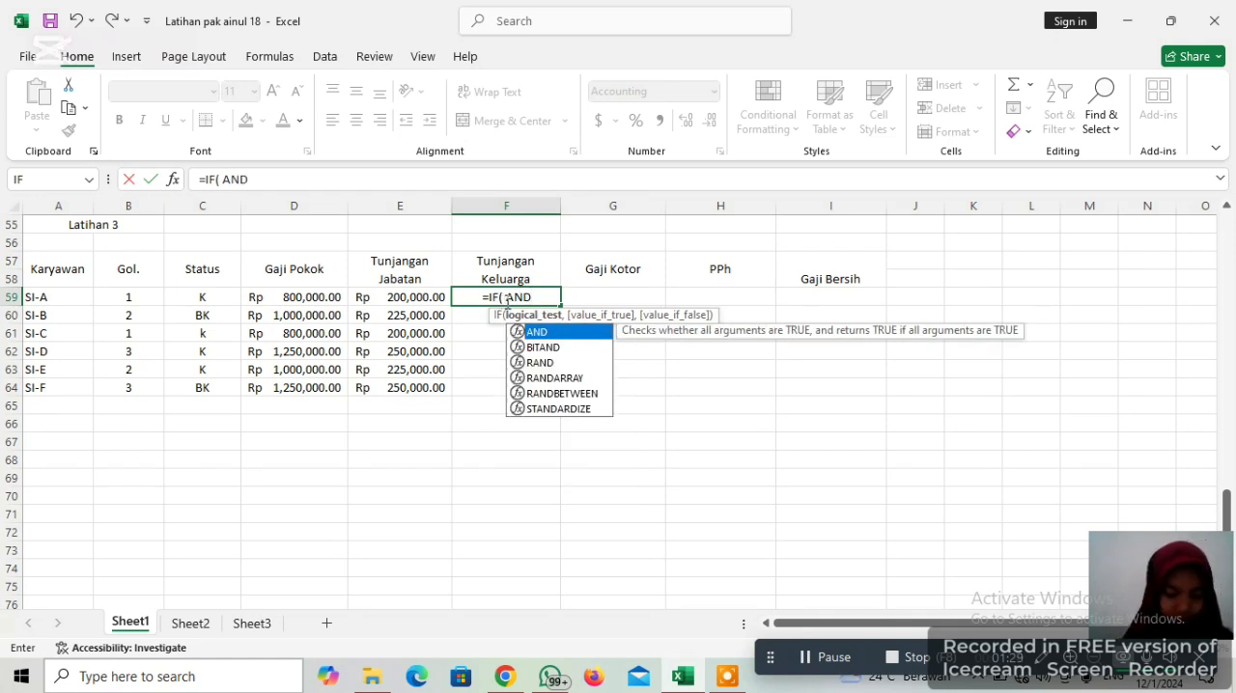
pyautogui.write('(')
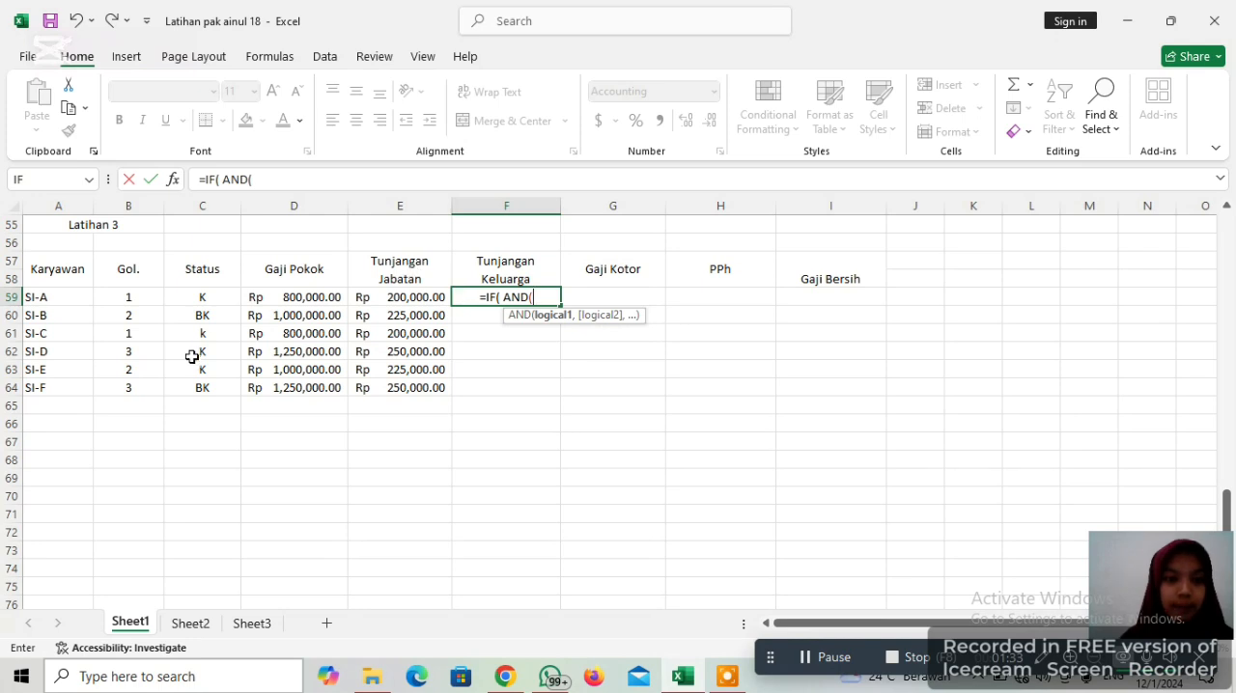
pyautogui.click(201, 299)
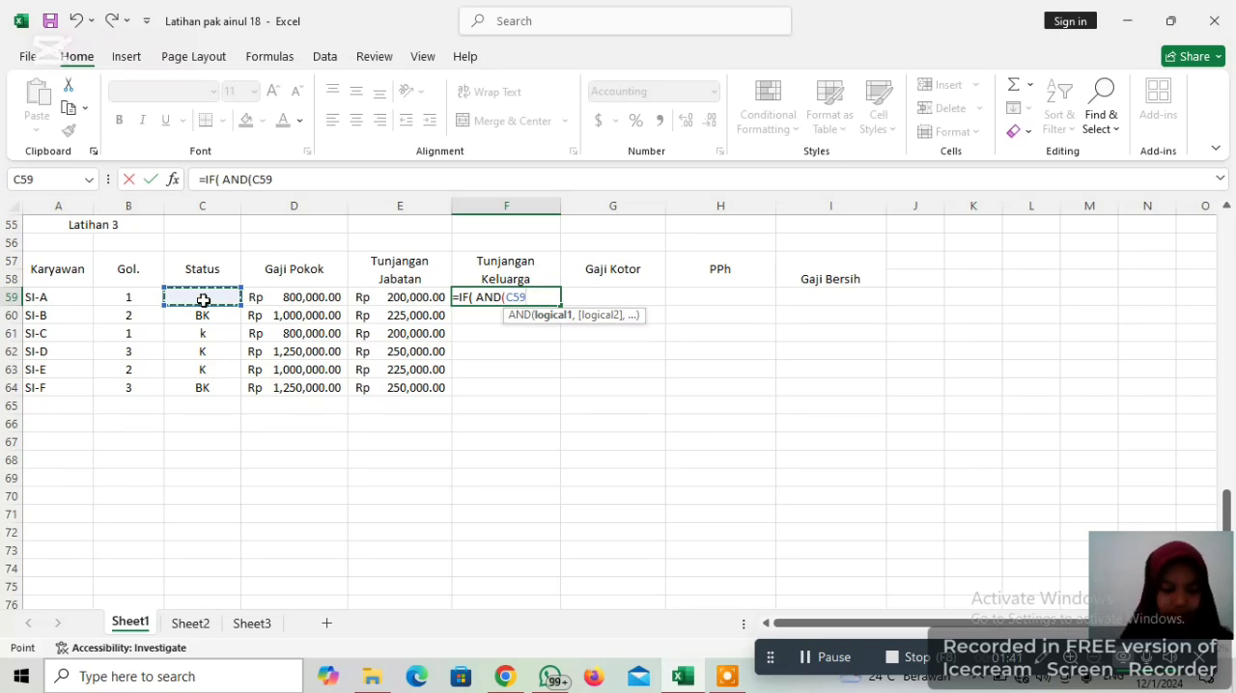
pyautogui.write('+')
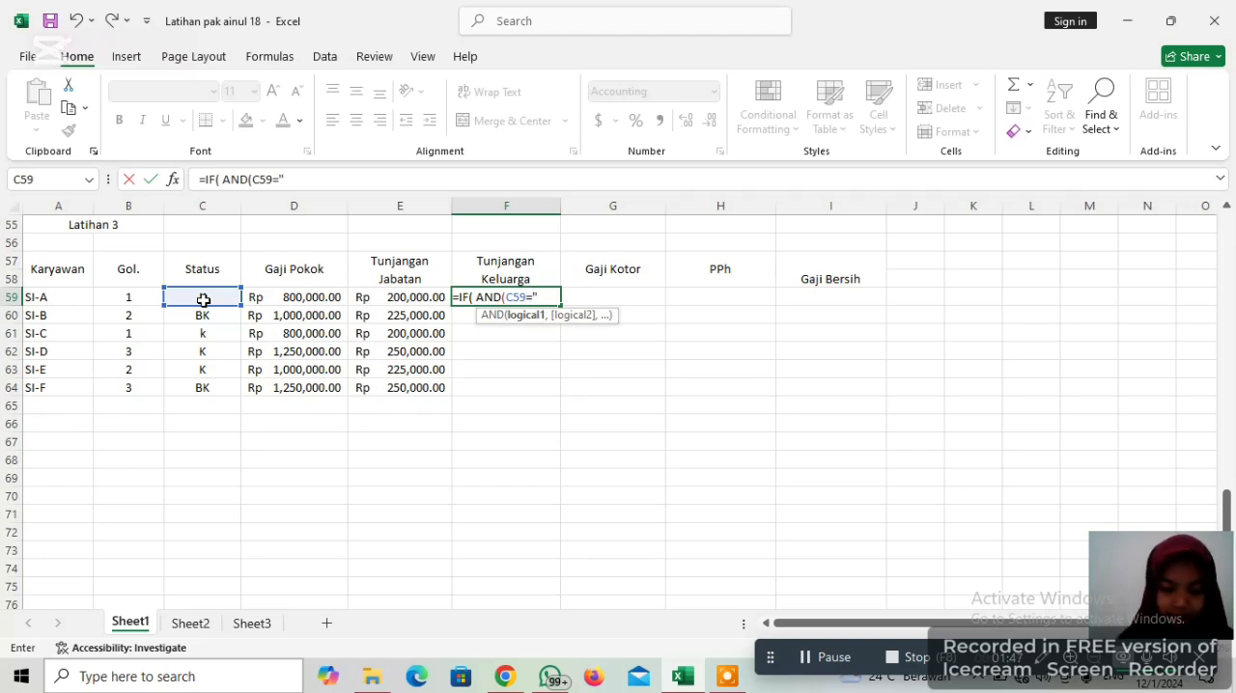
pyautogui.write('"')
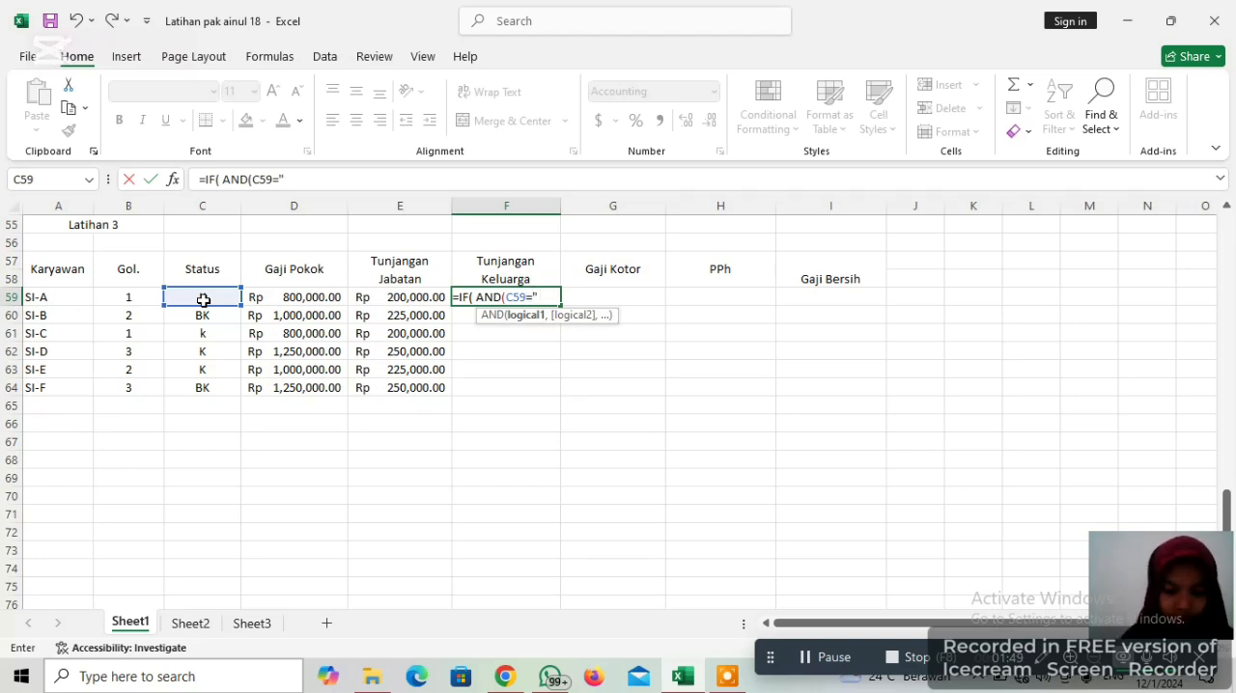
pyautogui.write(' K"')
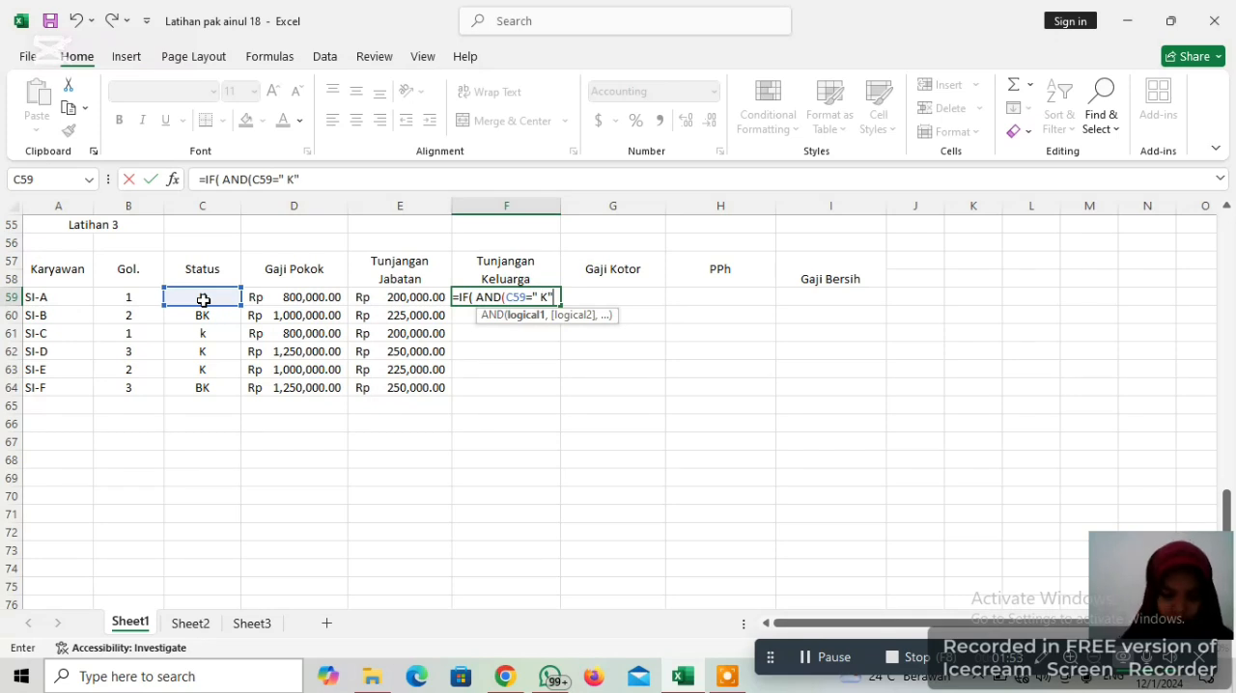
pyautogui.write(',')
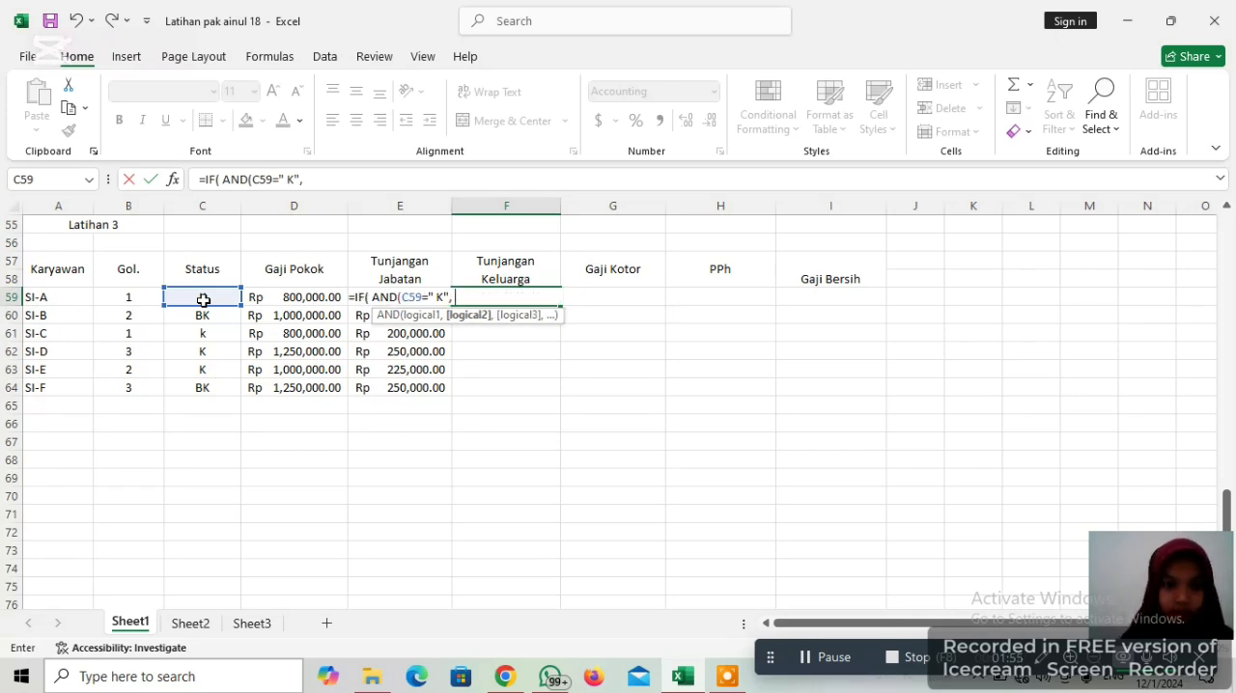
pyautogui.write(' B59')
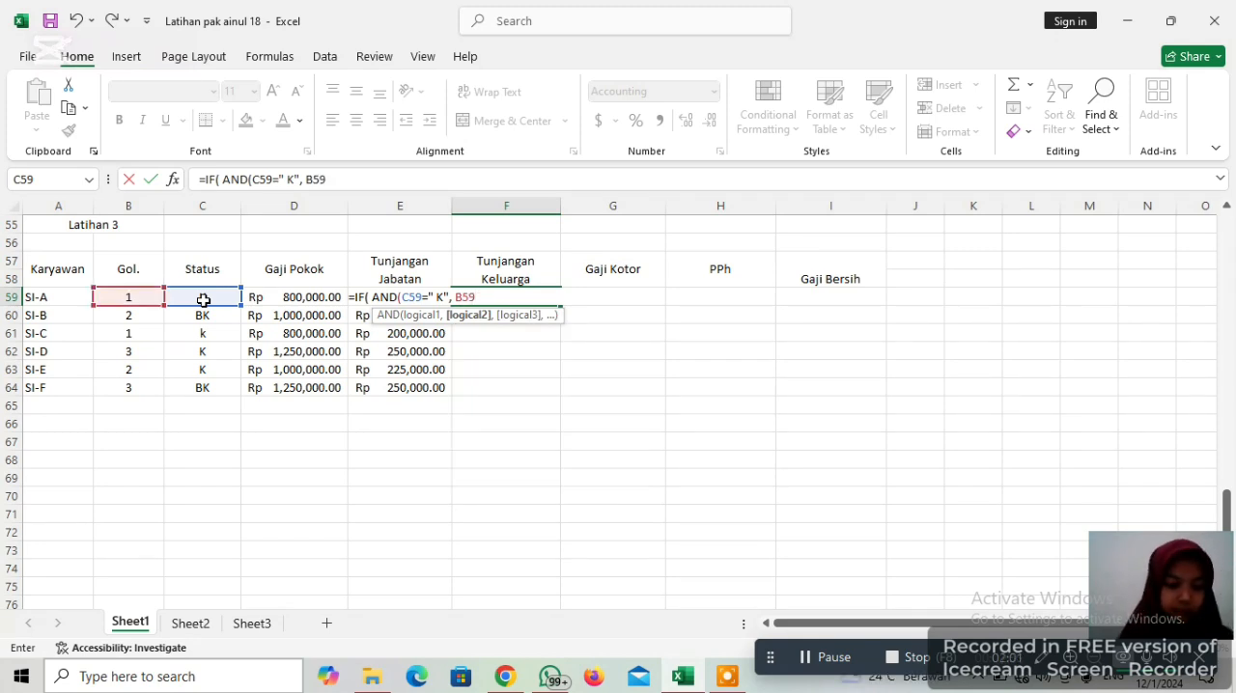
# Add B59>1 as the second AND condition in the F59 formula and close the AND function
pyautogui.write('>')
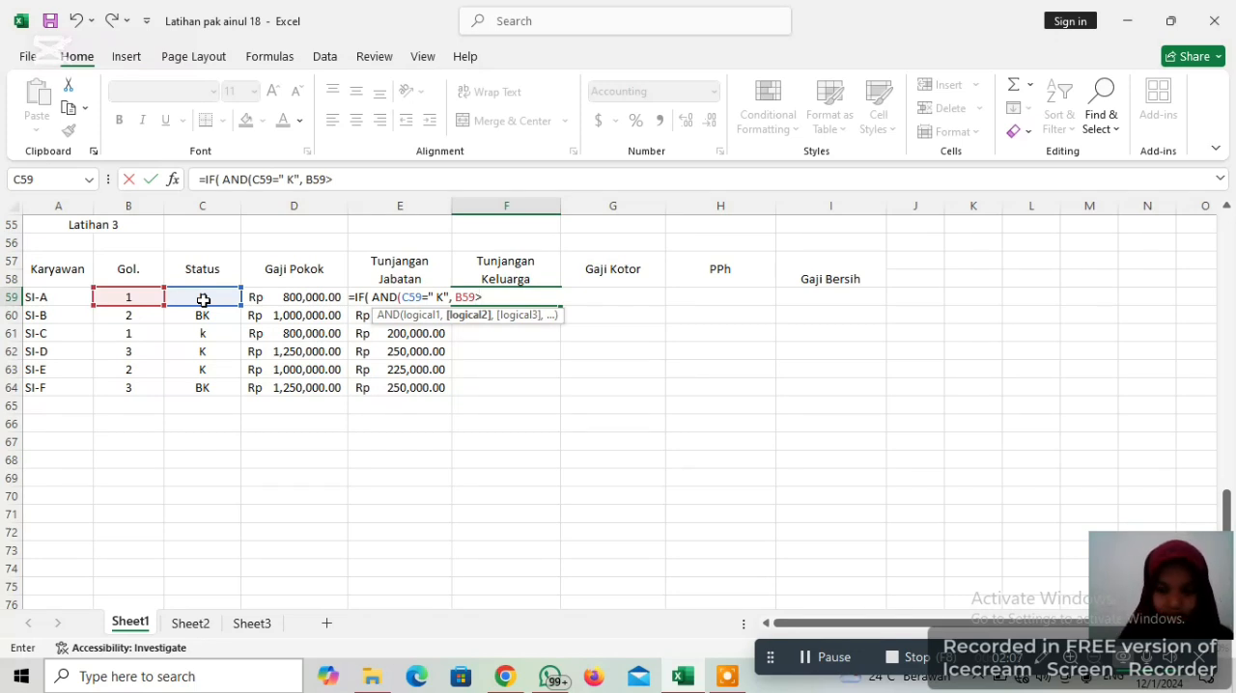
pyautogui.write('1')
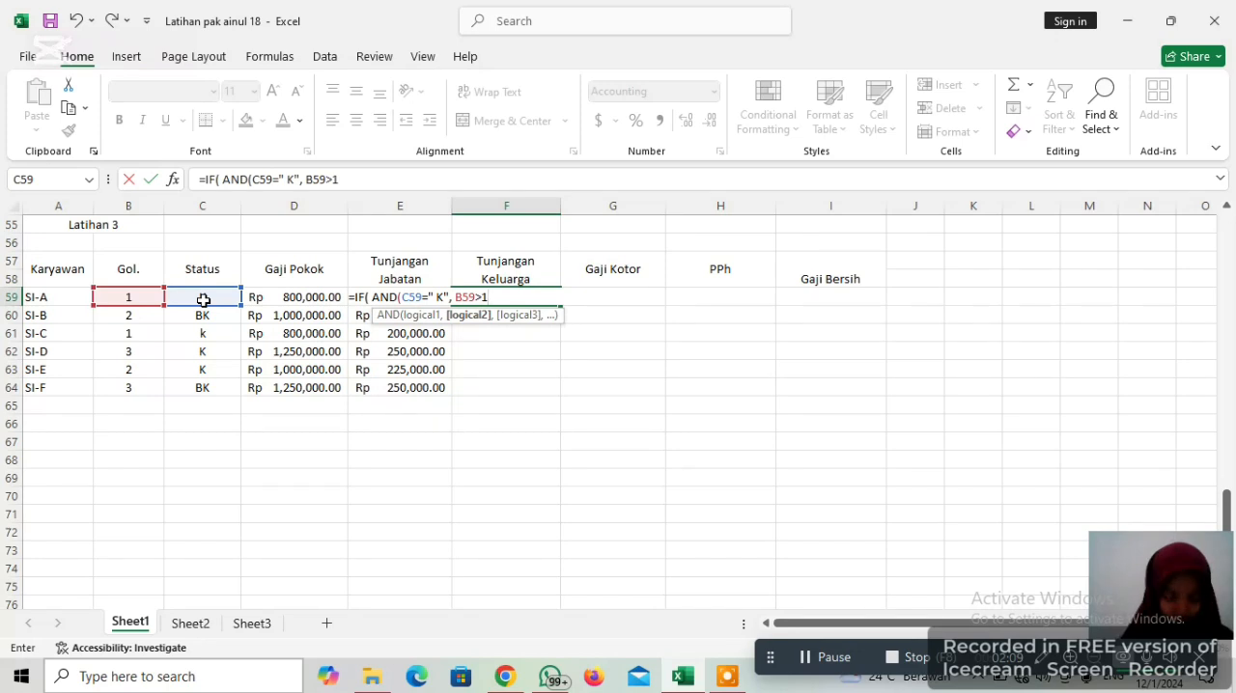
pyautogui.write(')')
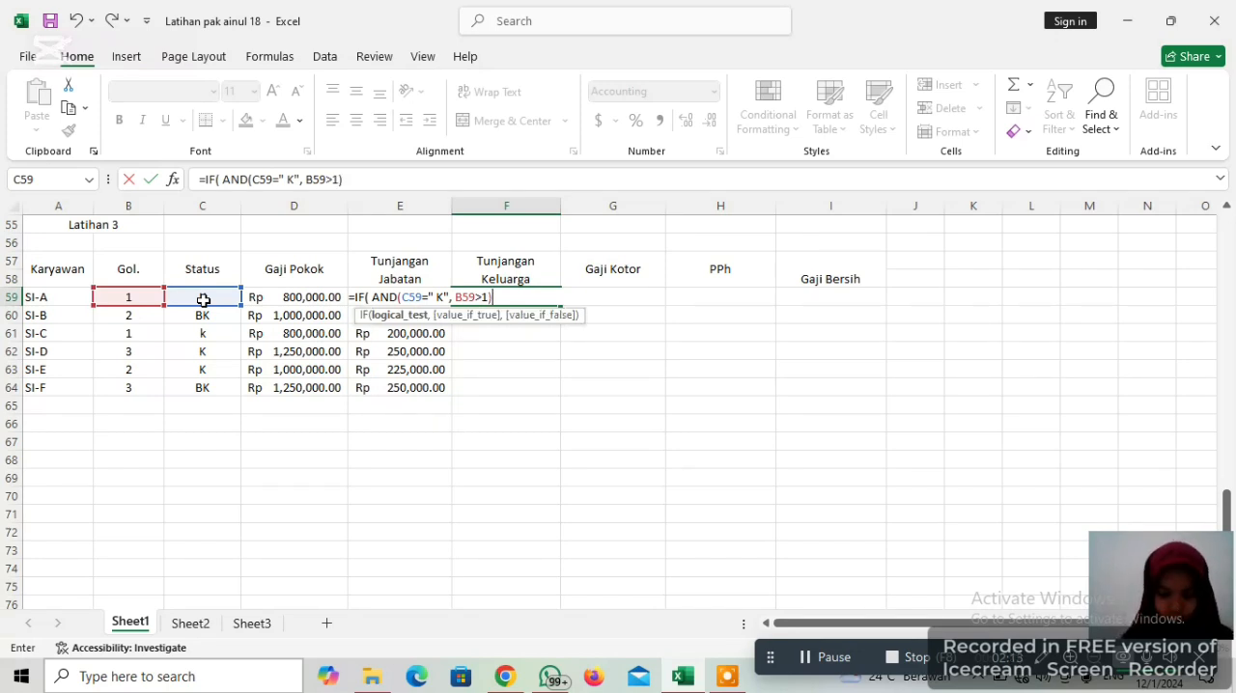
pyautogui.write(',2')
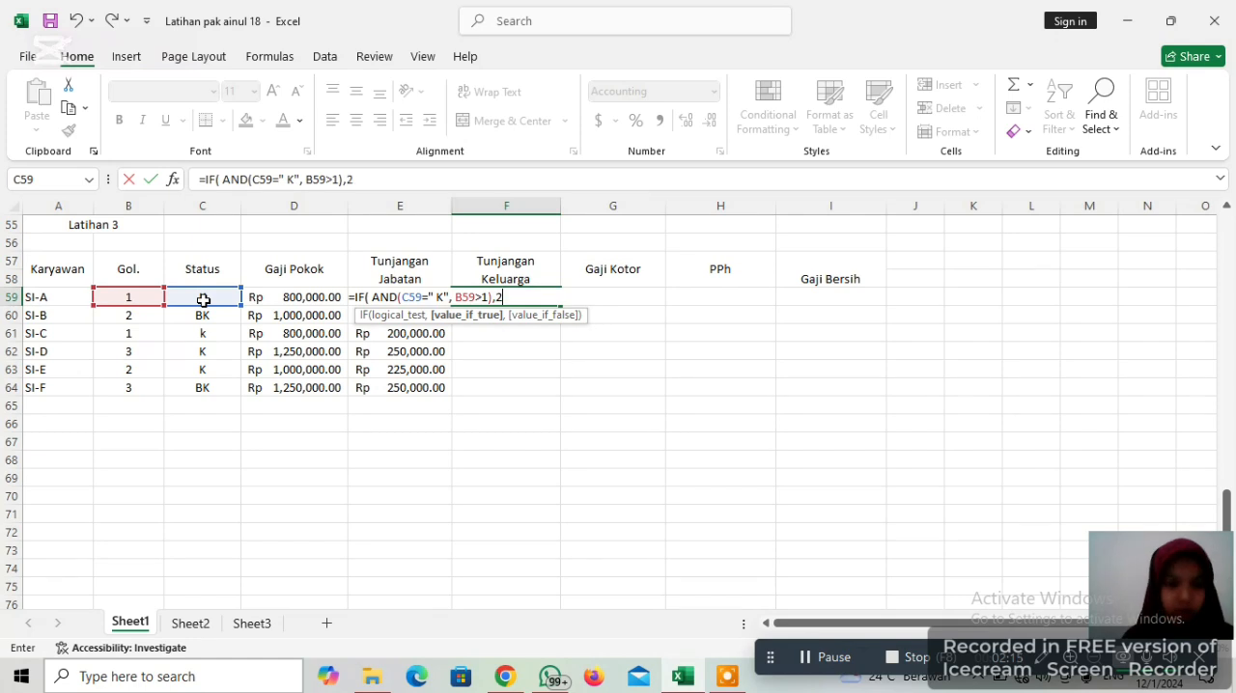
pyautogui.write('5')
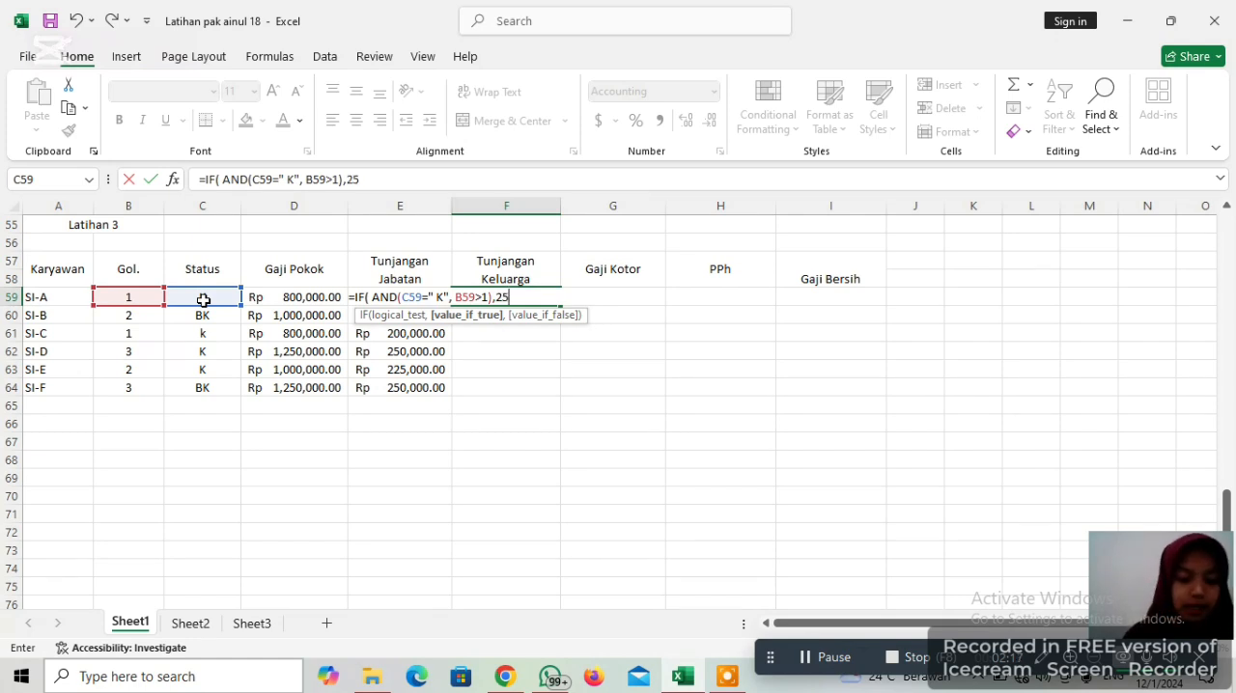
pyautogui.write('%')
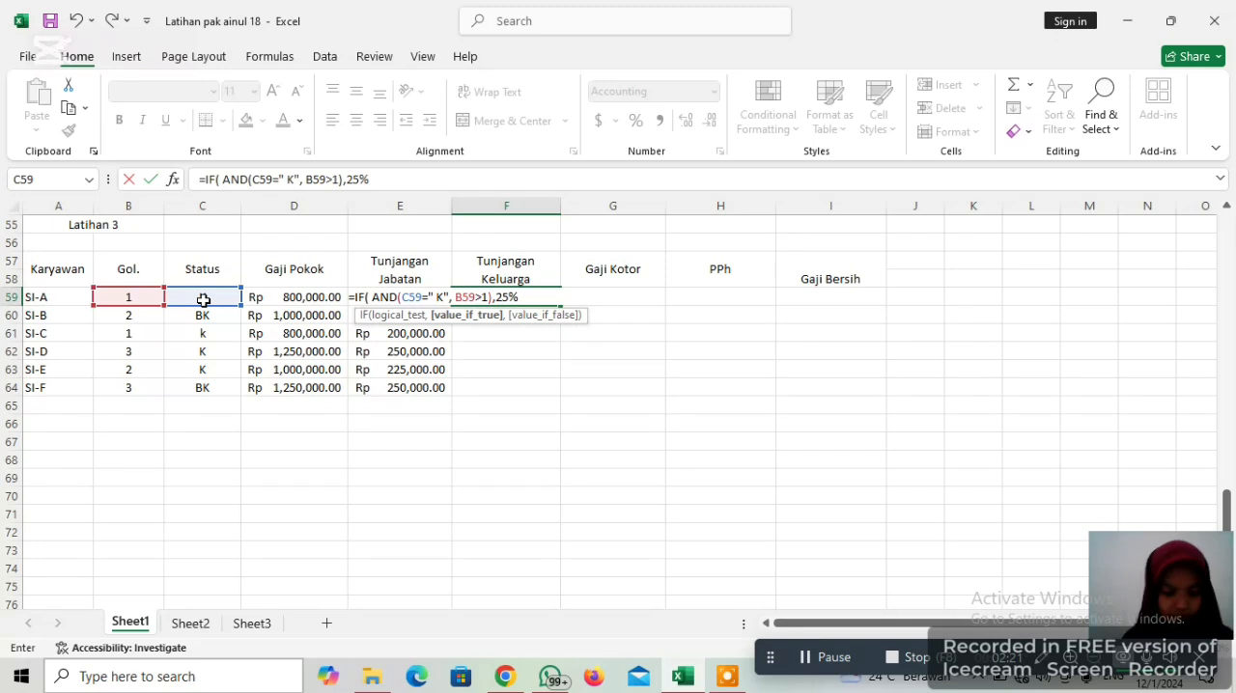
pyautogui.write('*')
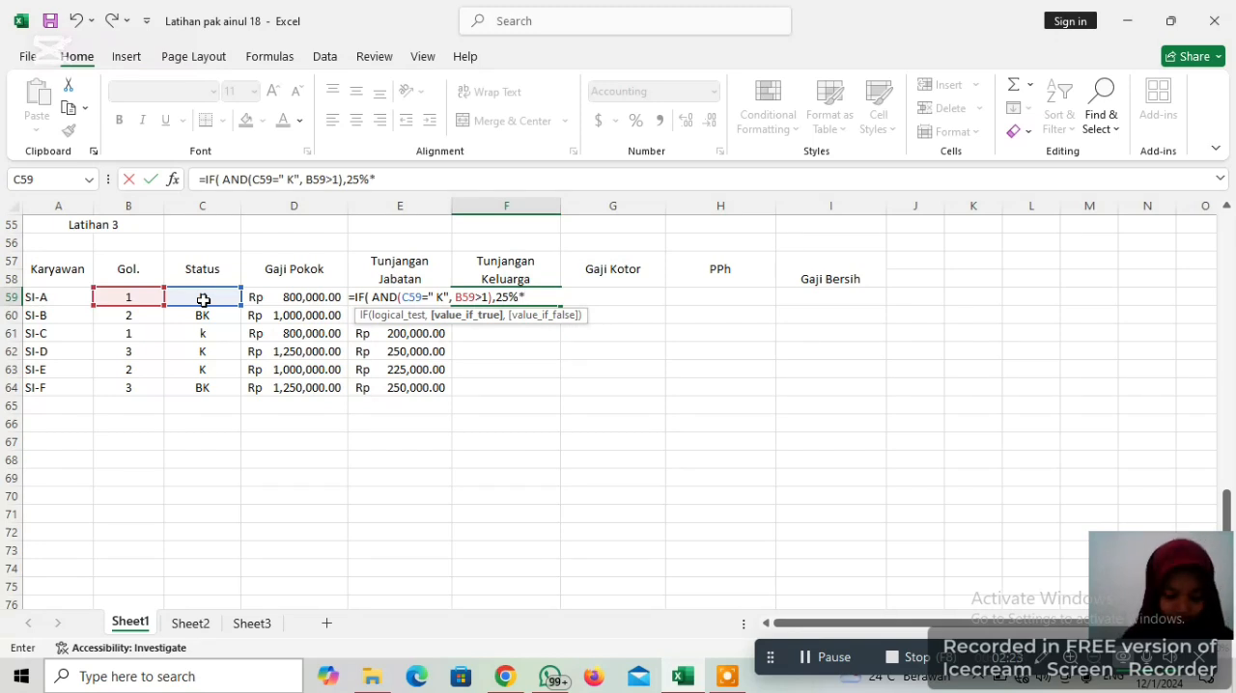
pyautogui.write(' D59')
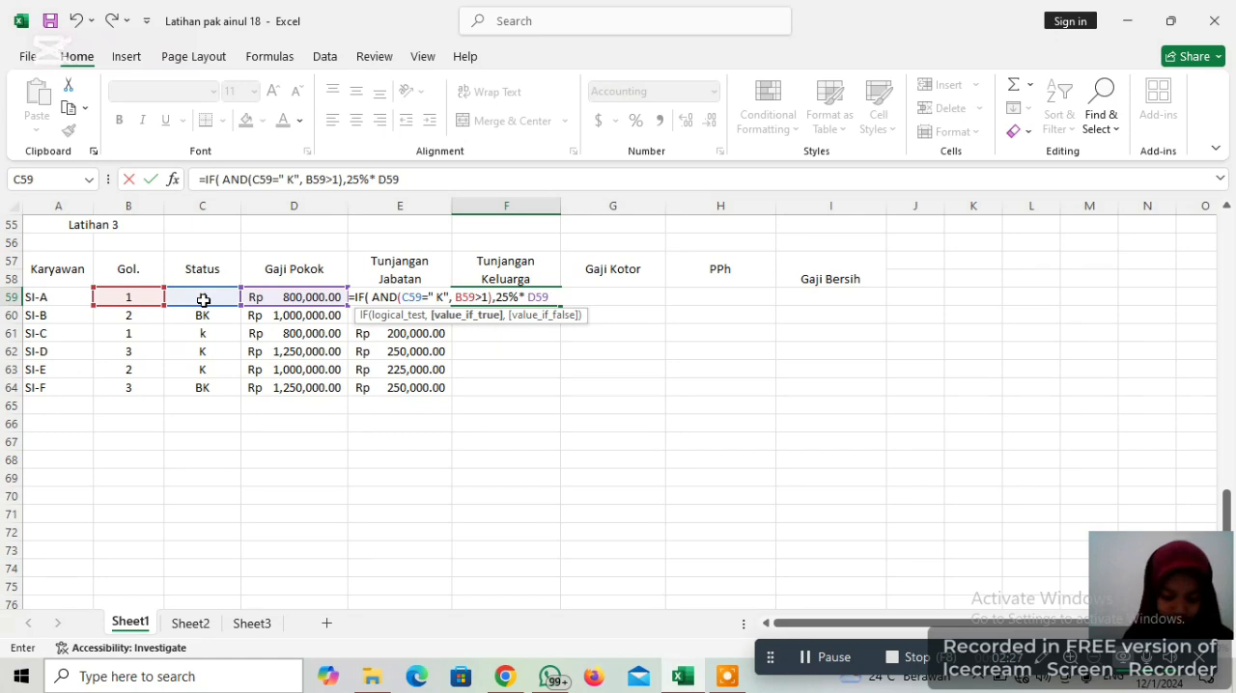
pyautogui.write(',')
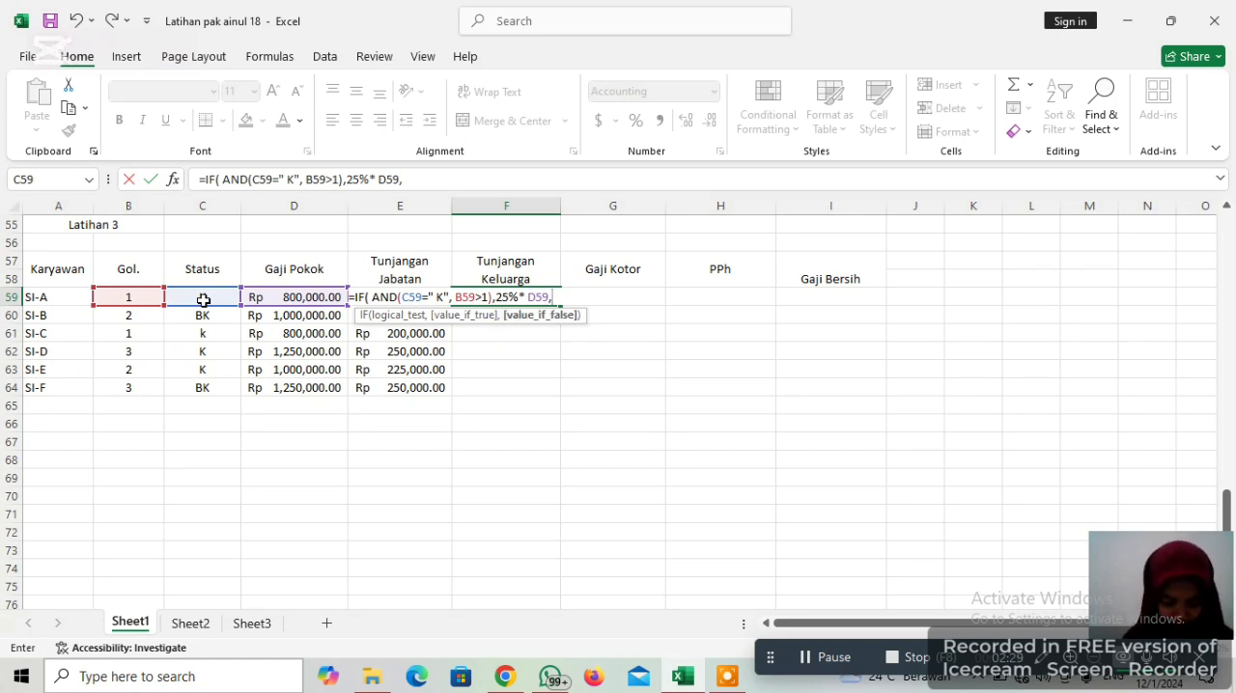
pyautogui.write(' 0')
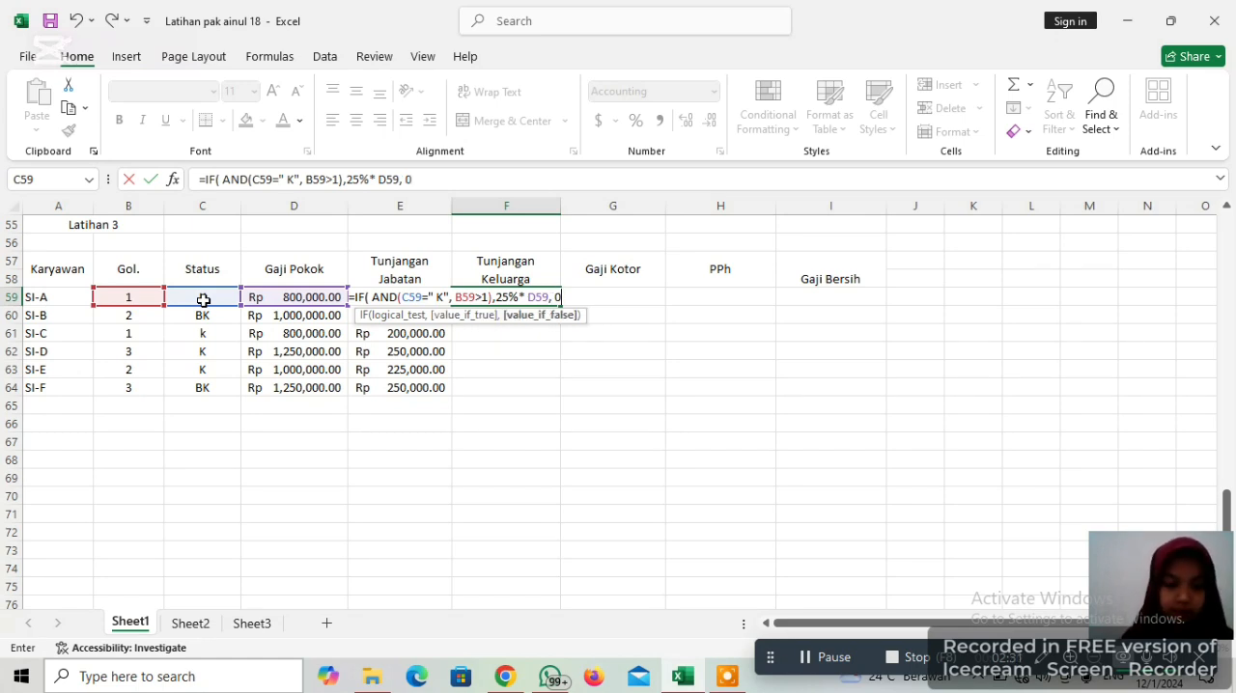
pyautogui.write(')')
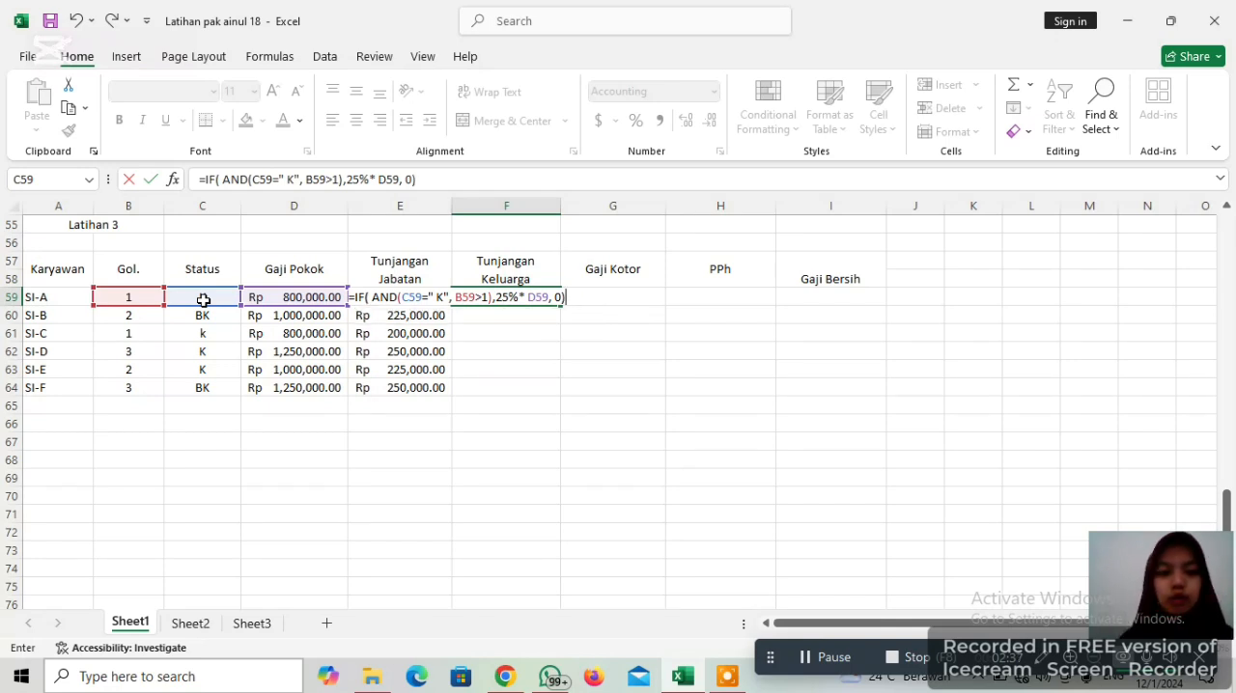
# Complete the F59 formula with 25%*D59 as the true result and 0 as the false result, and enter it
pyautogui.press('Return')
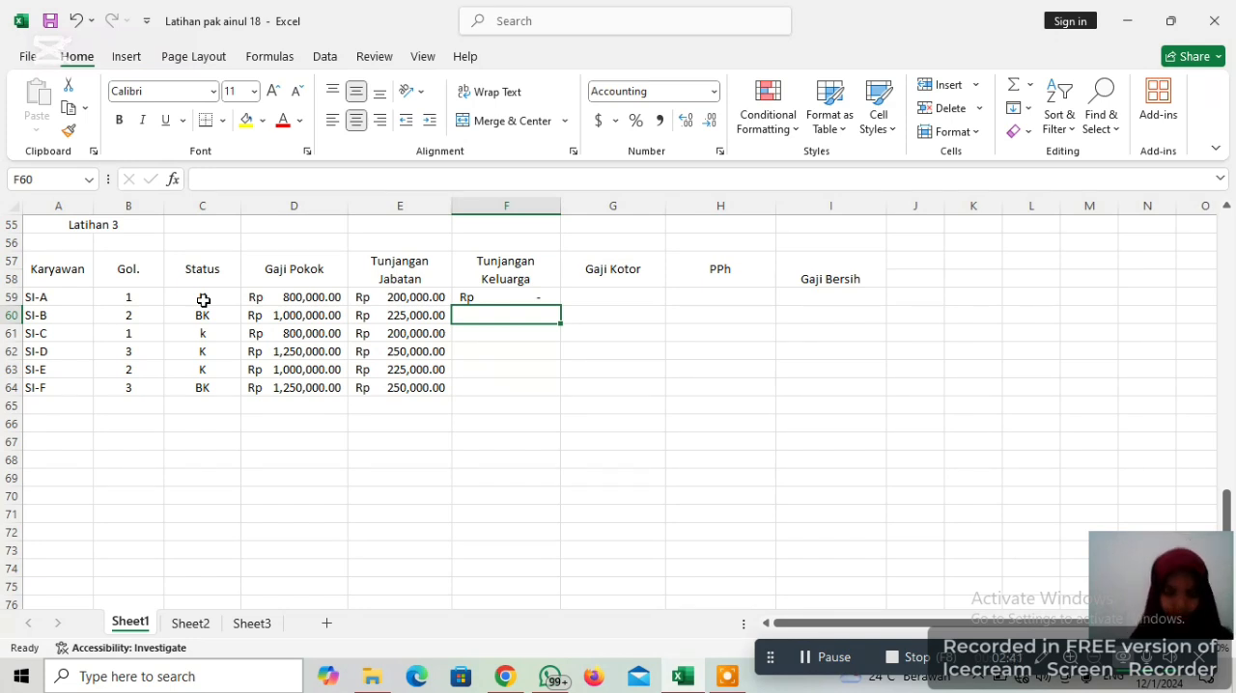
pyautogui.click(550, 295)
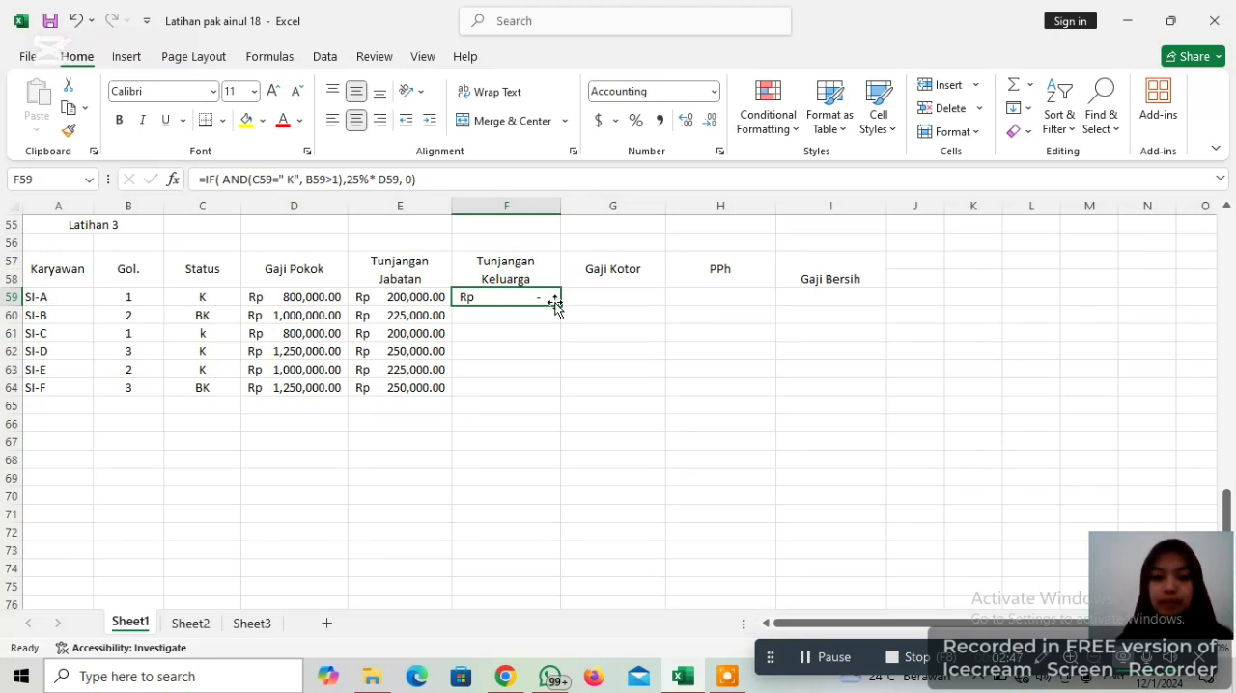
pyautogui.moveTo(562, 307); pyautogui.dragTo(555, 298)
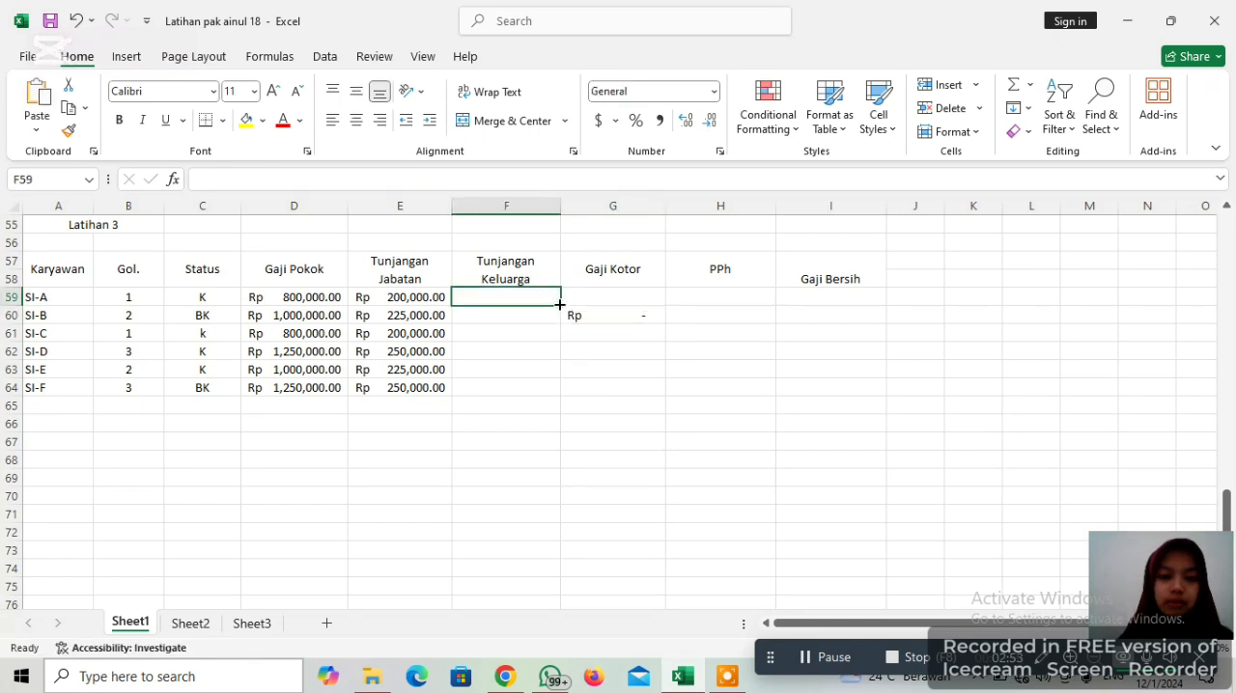
pyautogui.click(579, 319)
pyautogui.doubleClick(583, 322)
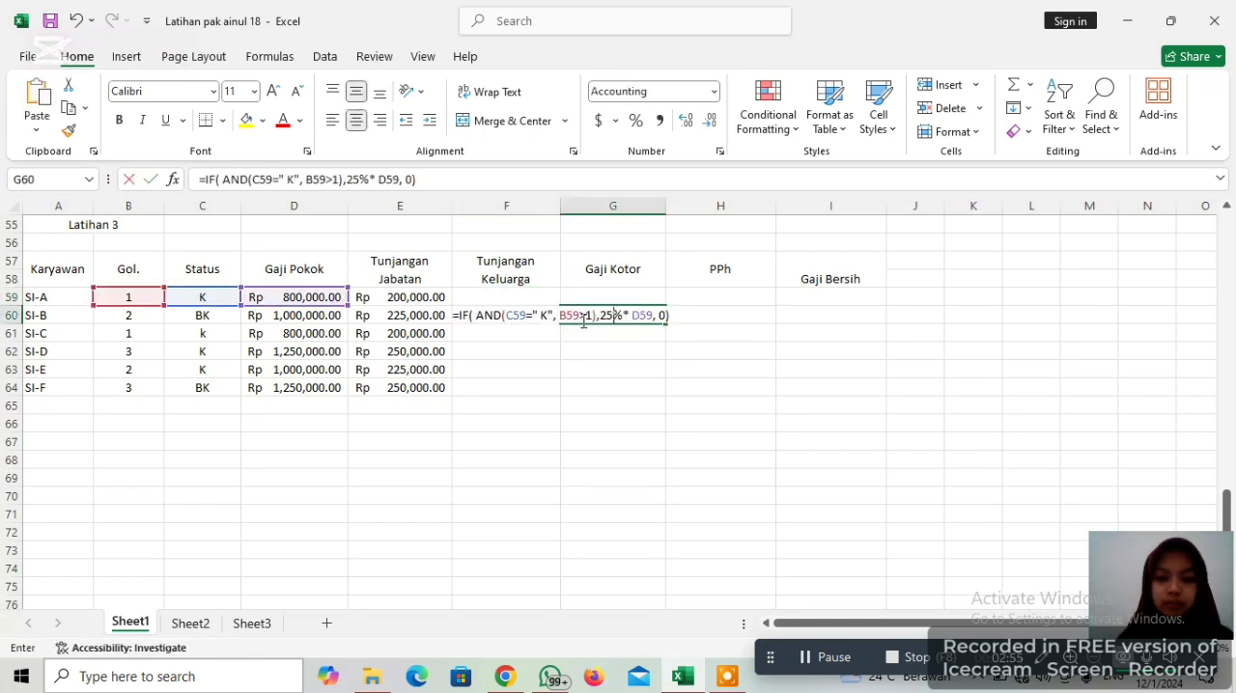
pyautogui.press('BackSpace')
pyautogui.click(512, 297)
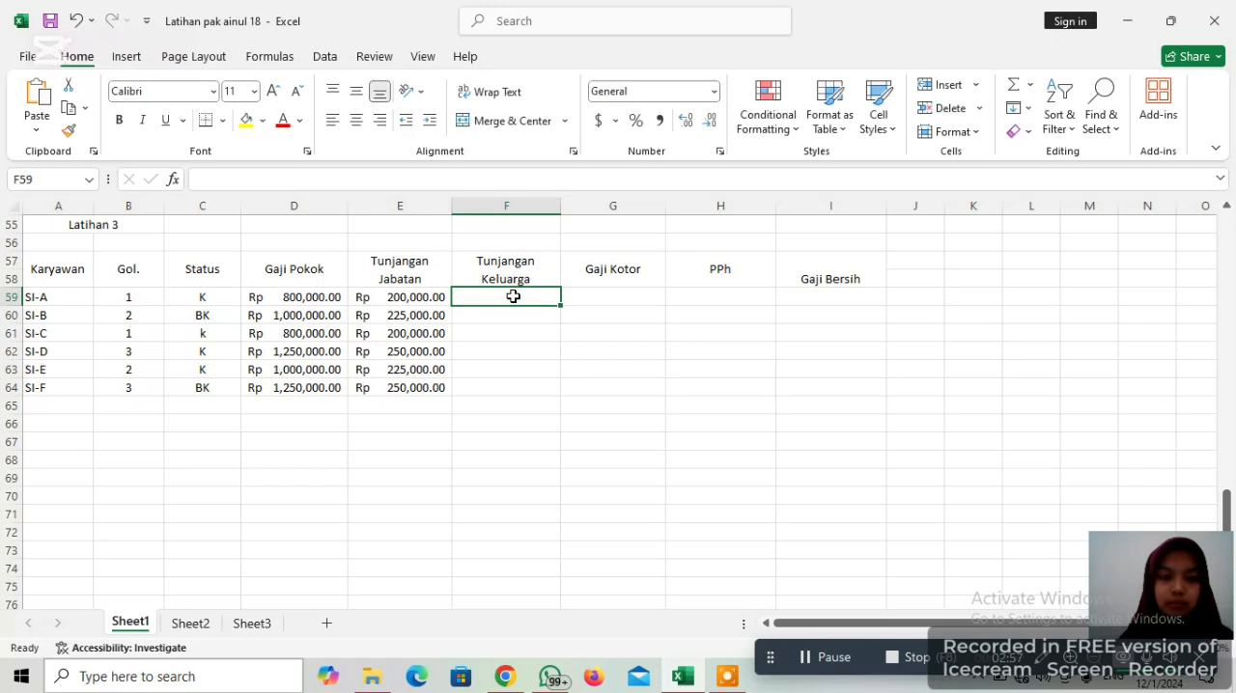
pyautogui.press('Down')
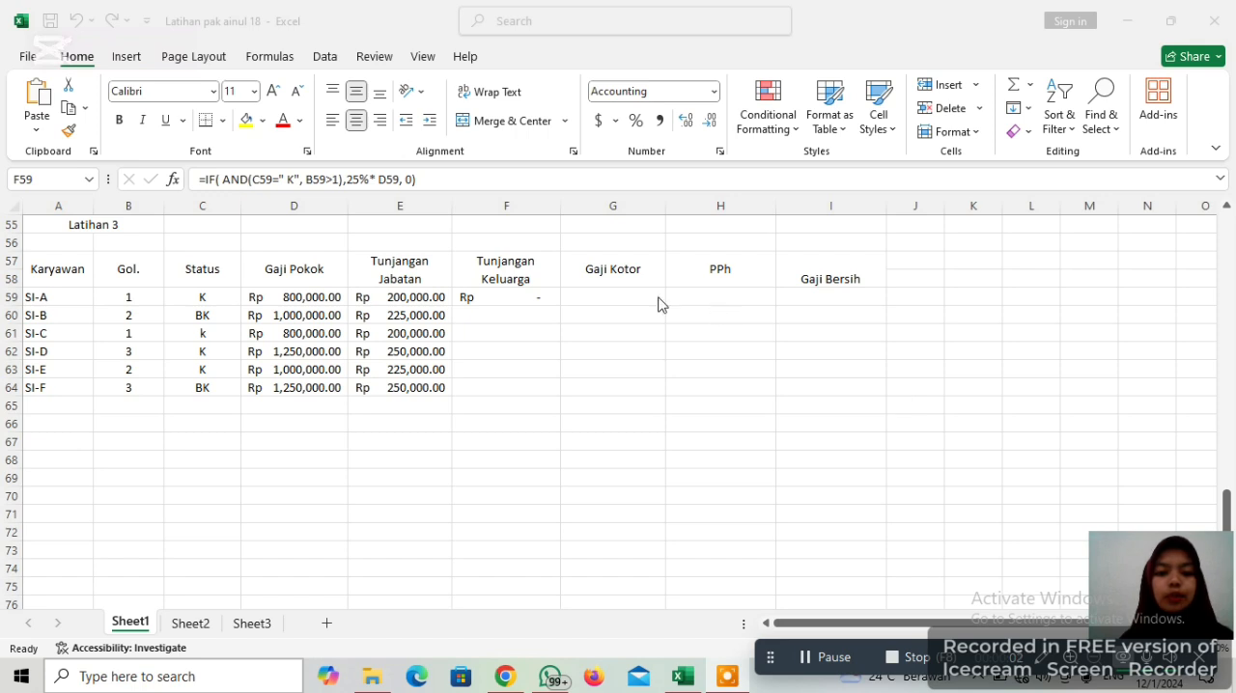
# Fill the Tunjangan Keluarga formula from F59 down to F64
pyautogui.click(512, 307)
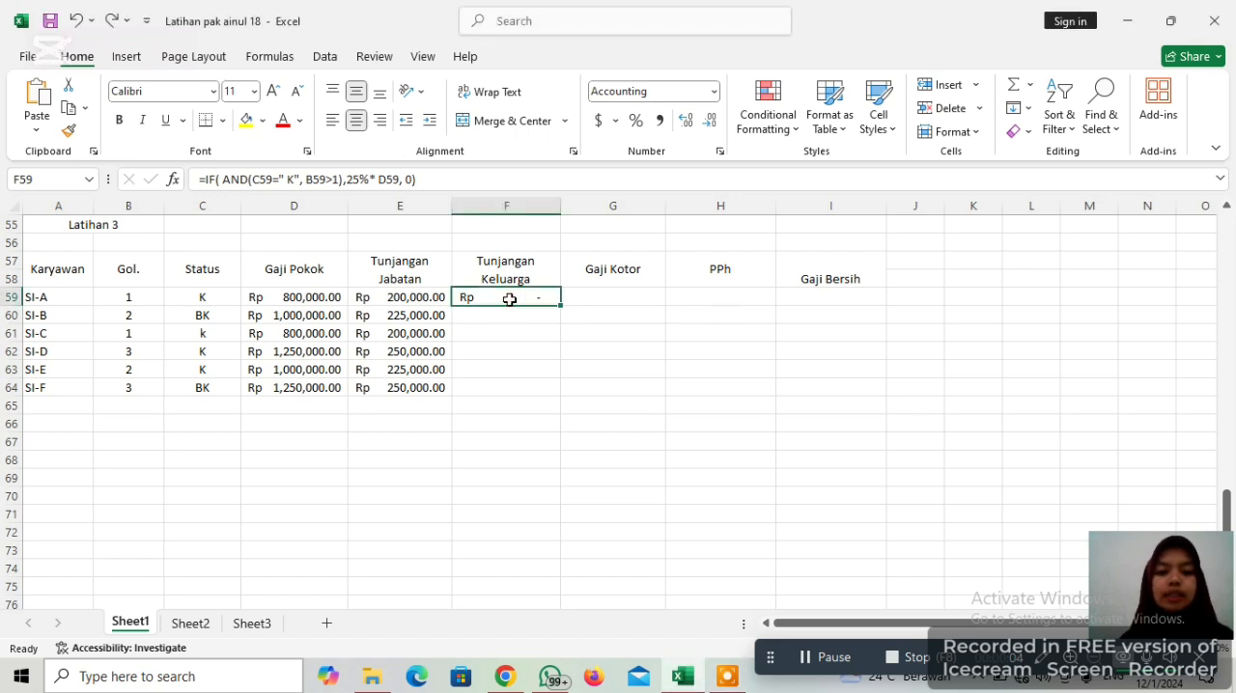
pyautogui.moveTo(558, 307); pyautogui.dragTo(560, 387)
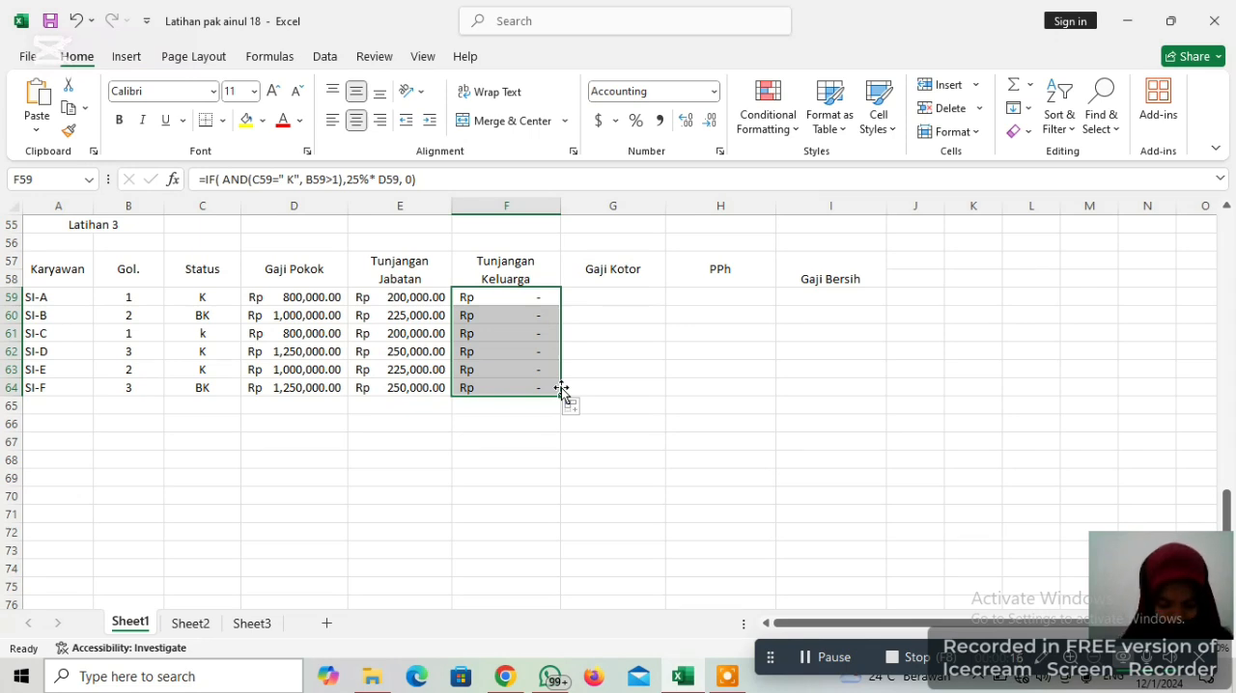
# Enter the formula =D59+E59+F59 in the first Gaji Kotor cell, G59
pyautogui.click(615, 304)
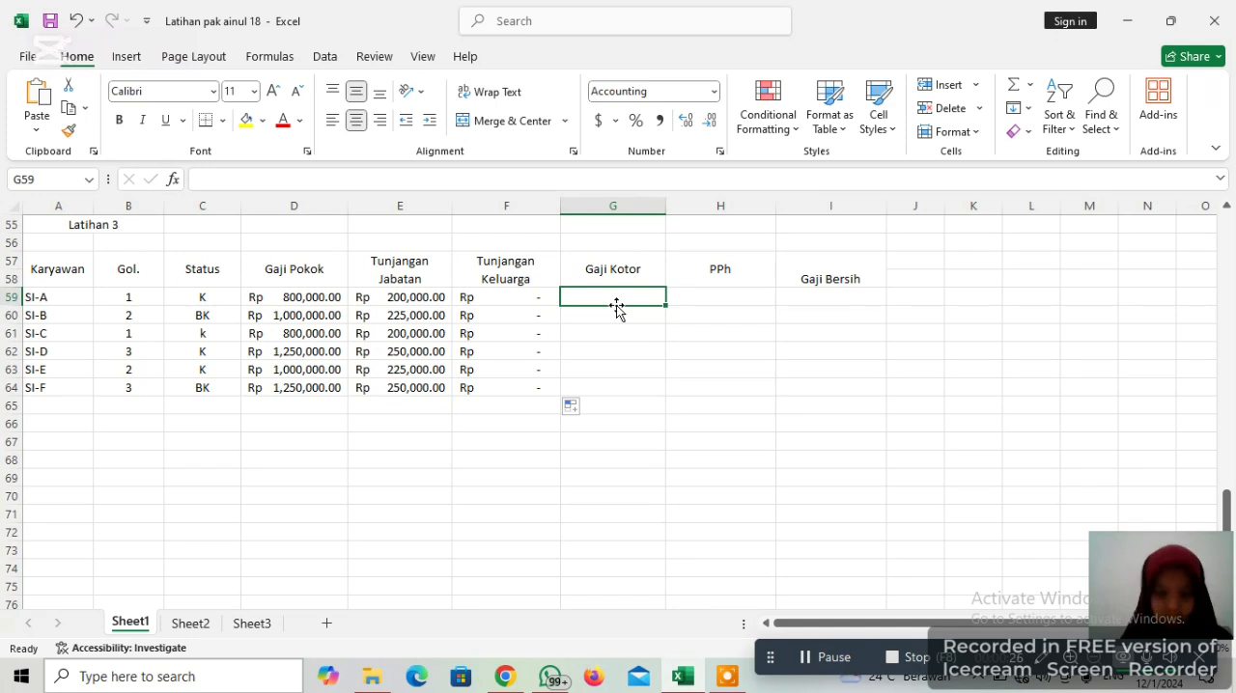
pyautogui.write('=')
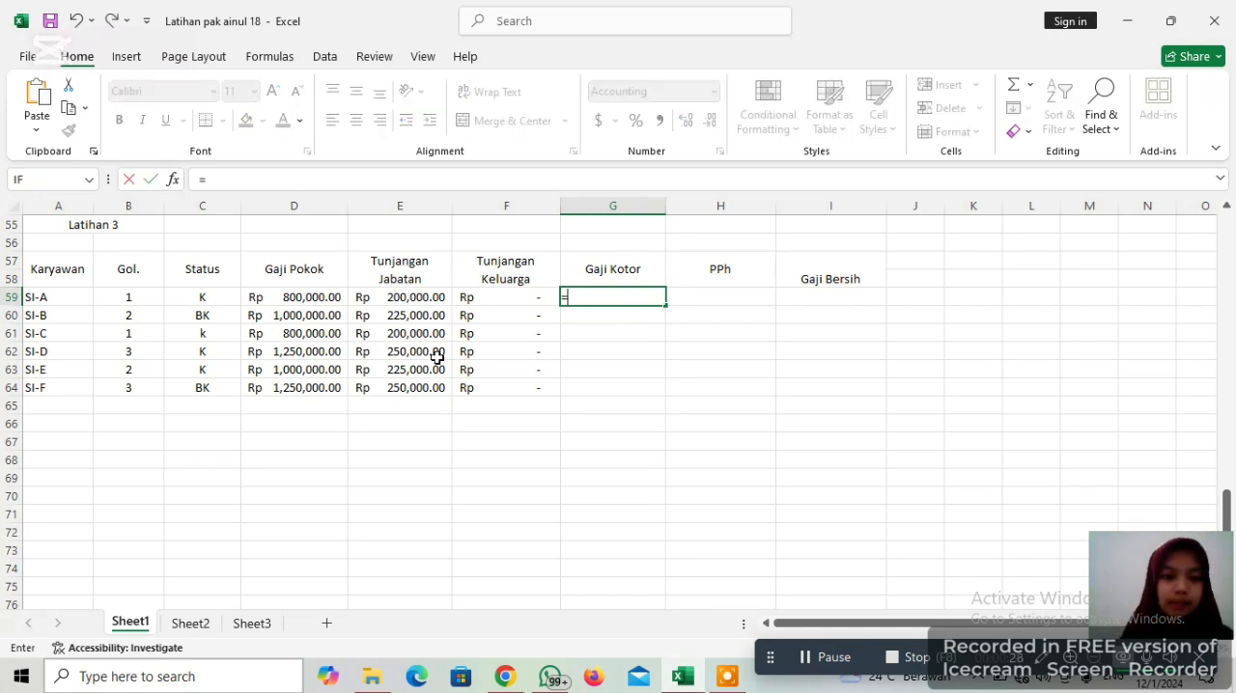
pyautogui.click(287, 302)
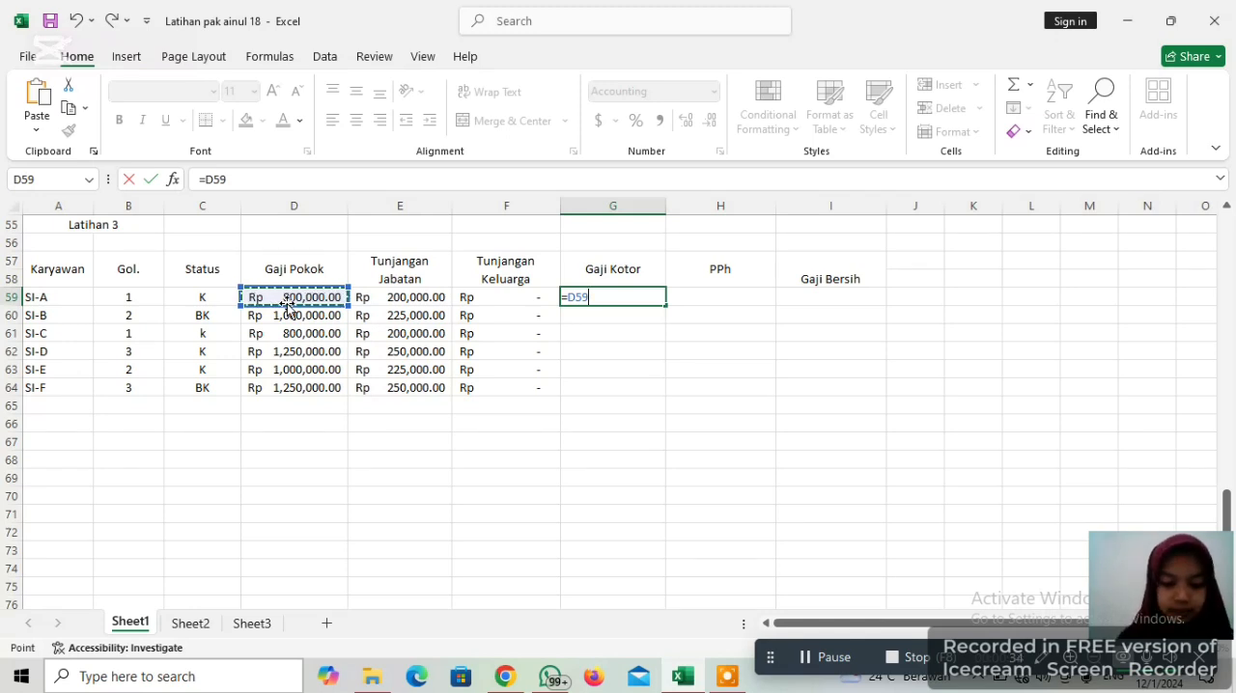
pyautogui.write('+')
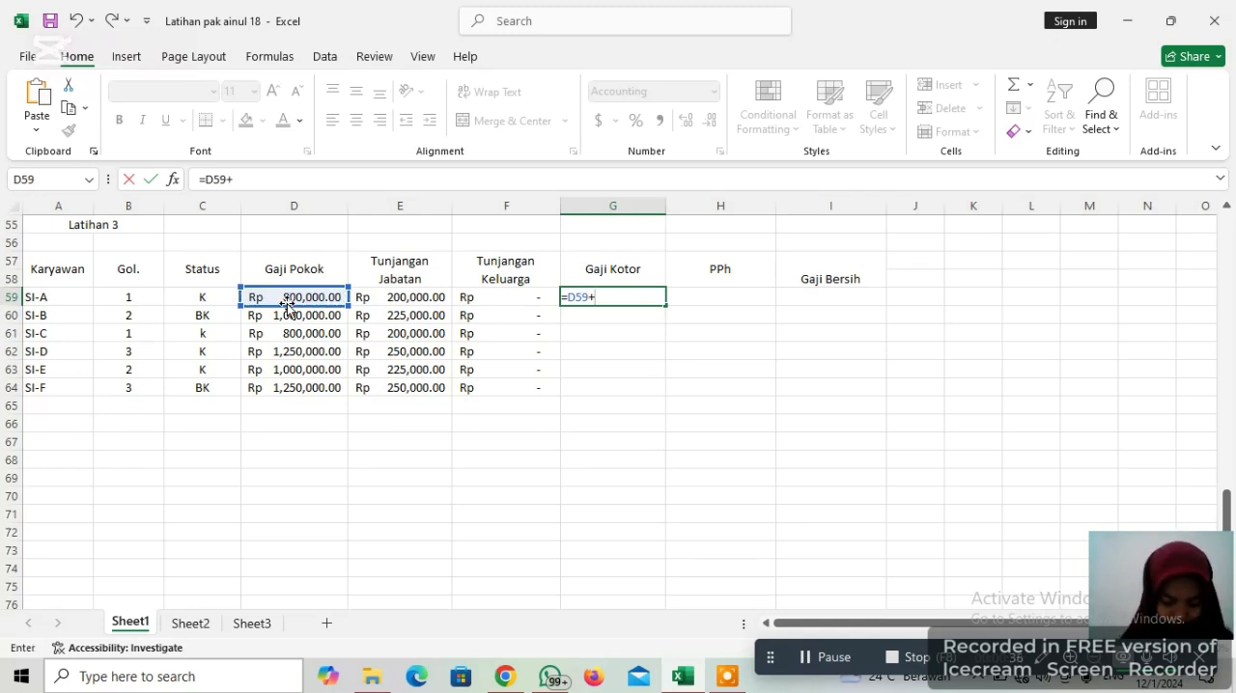
pyautogui.click(421, 298)
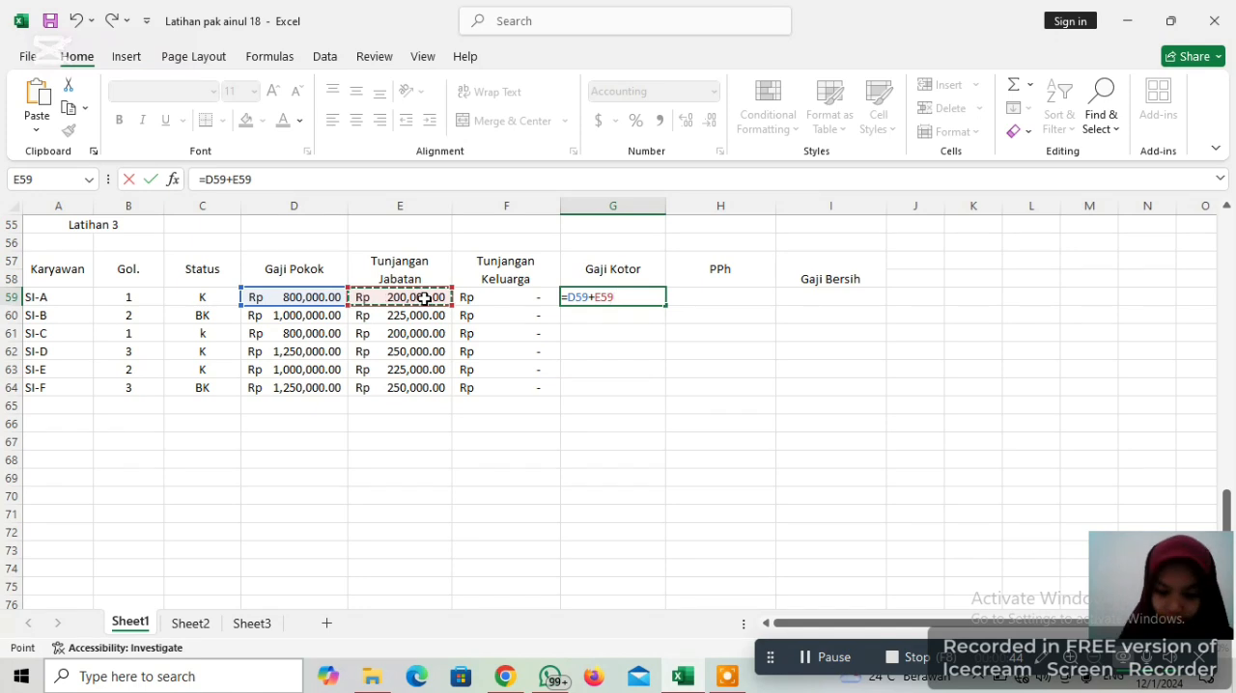
pyautogui.write('+')
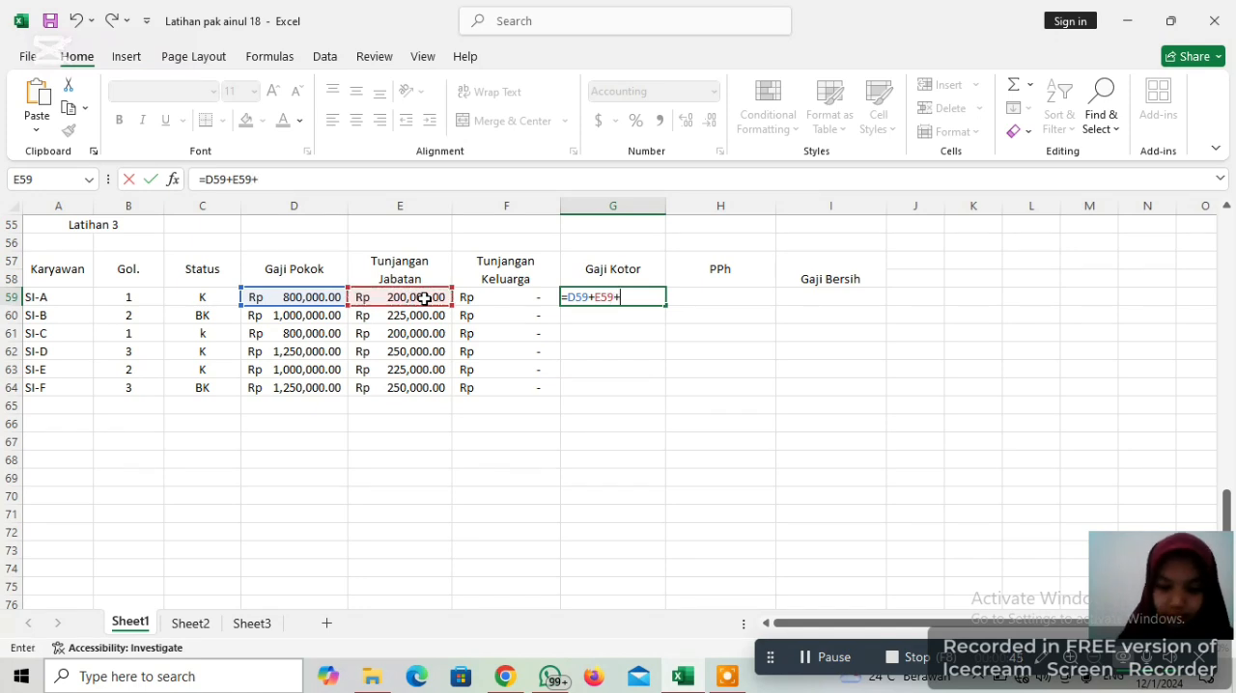
pyautogui.click(527, 298)
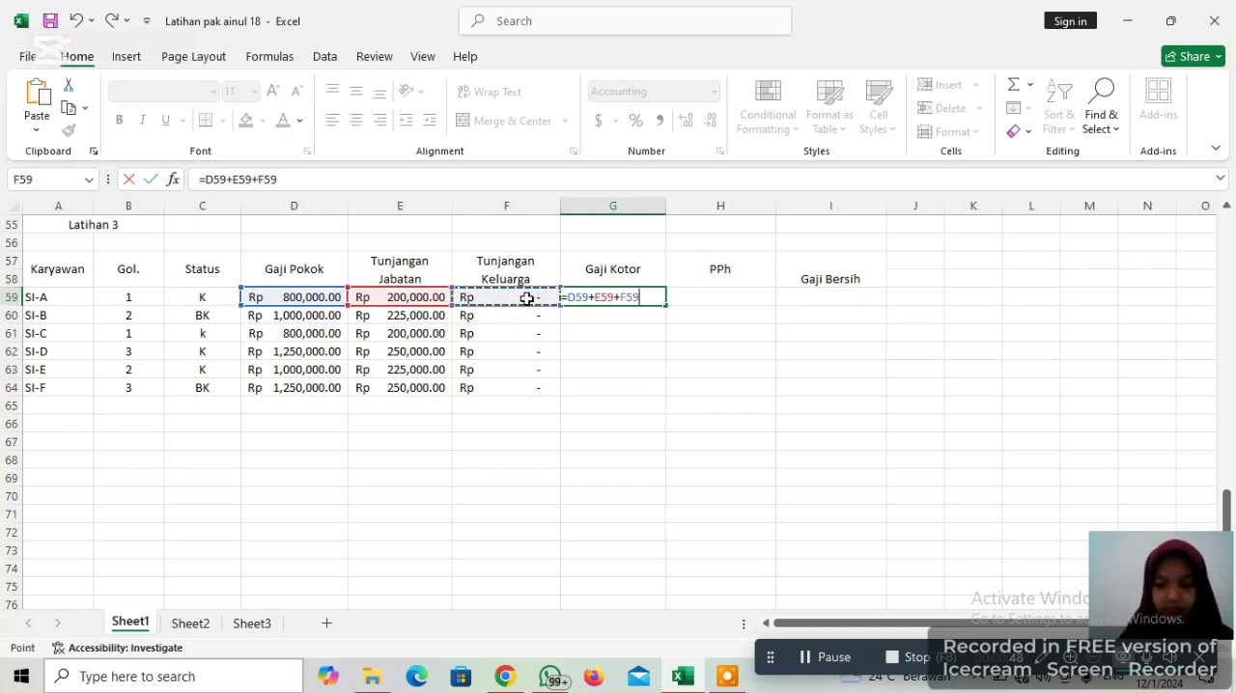
pyautogui.press('Return')
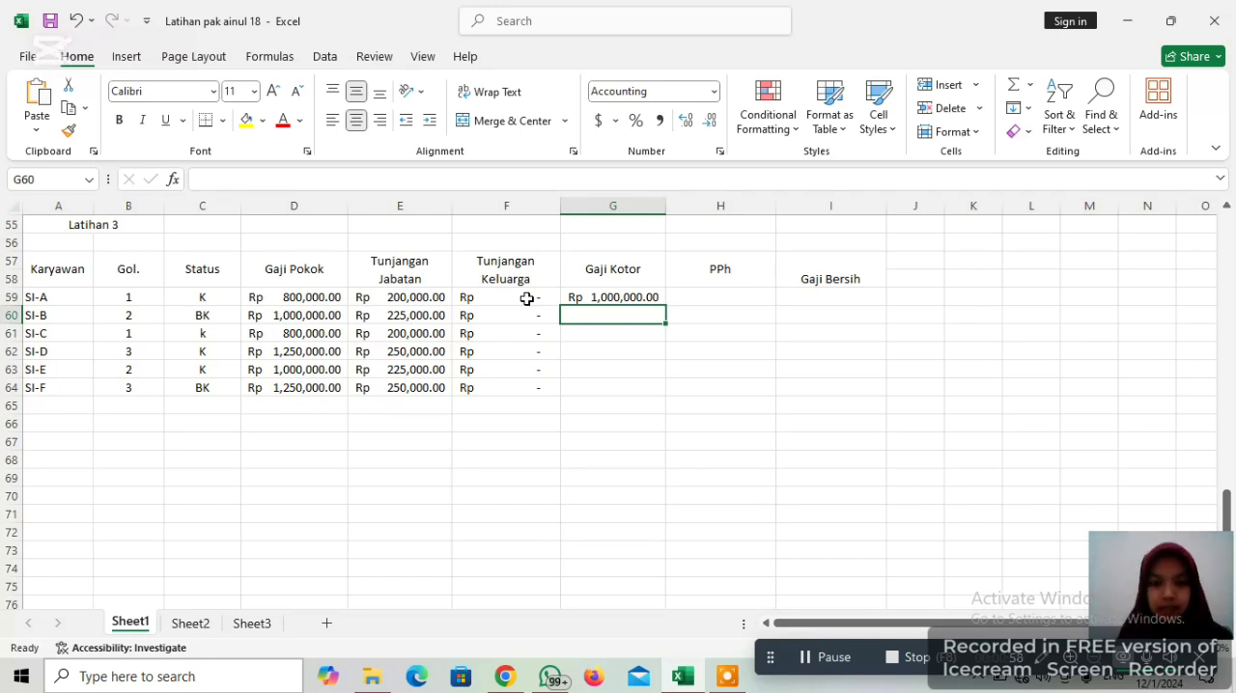
# Fill the Gaji Kotor formula from G59 down to G64 and check the copied formula in each row
pyautogui.click(589, 297)
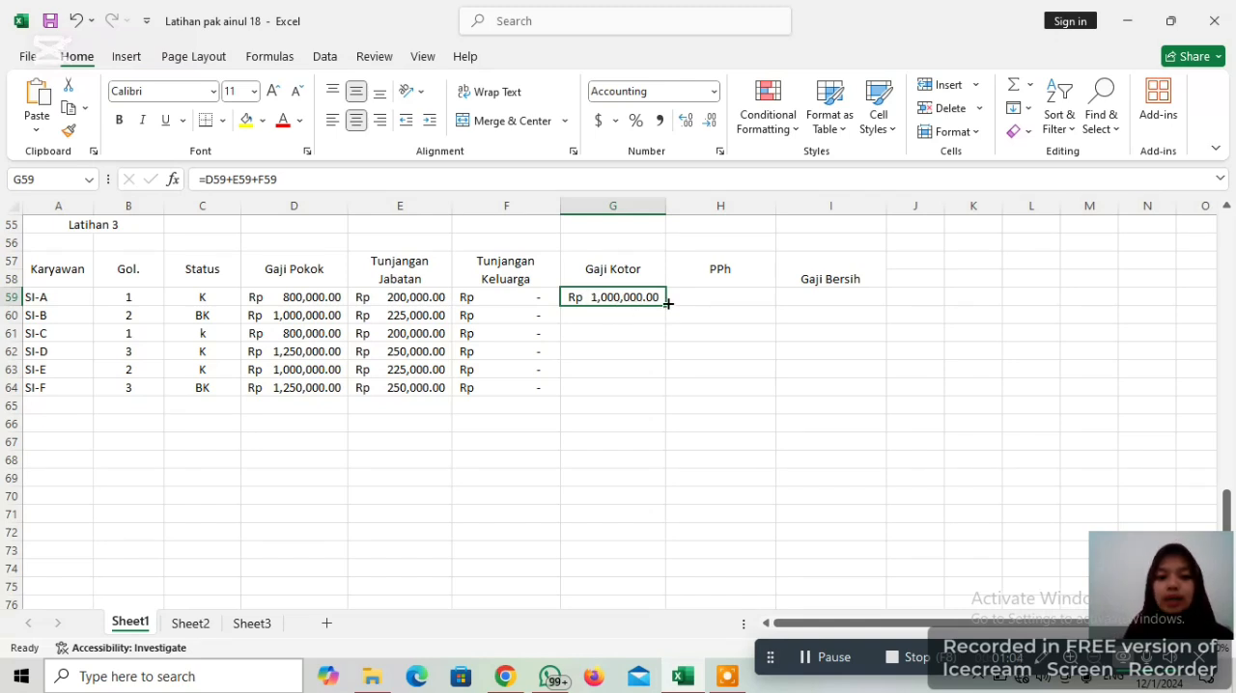
pyautogui.moveTo(664, 299); pyautogui.dragTo(661, 388)
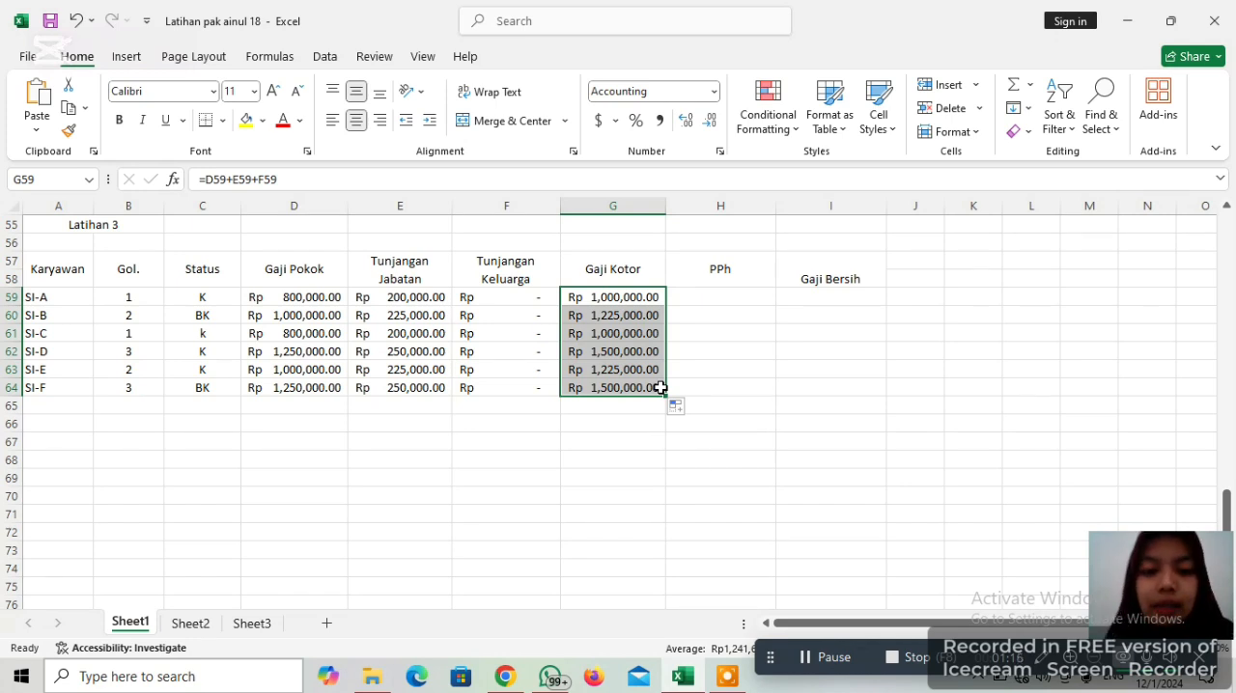
pyautogui.moveTo(719, 353); pyautogui.dragTo(608, 294)
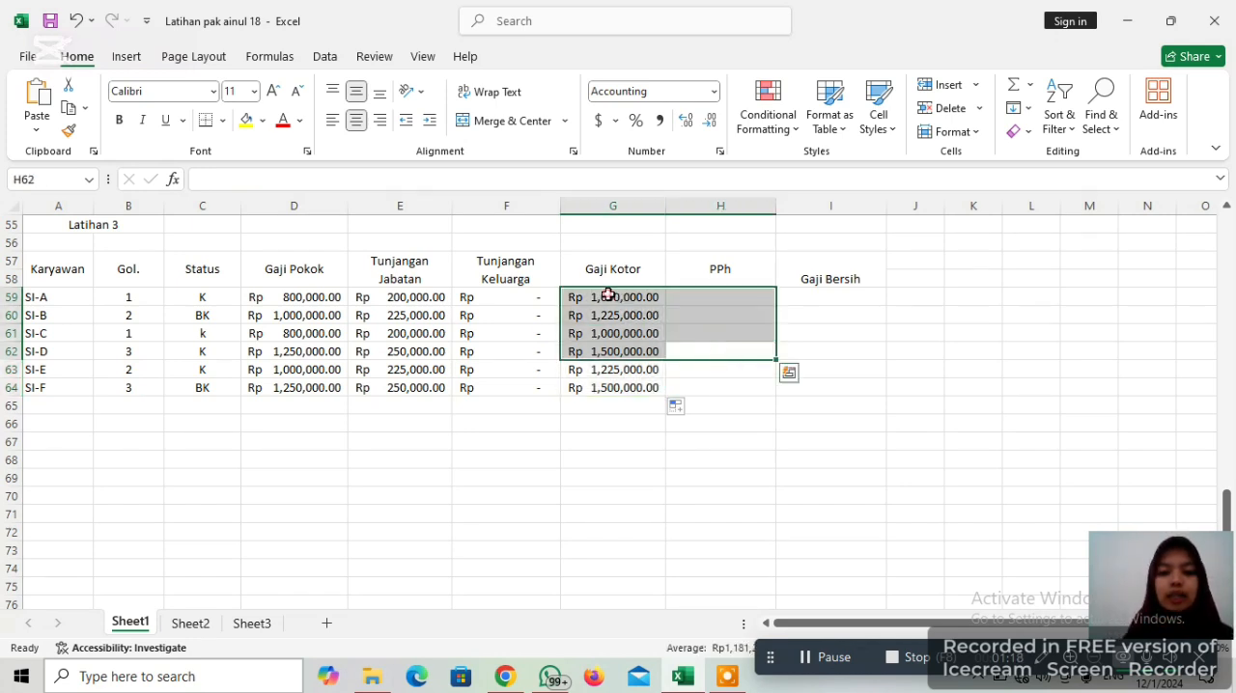
pyautogui.click(608, 294)
pyautogui.click(623, 316)
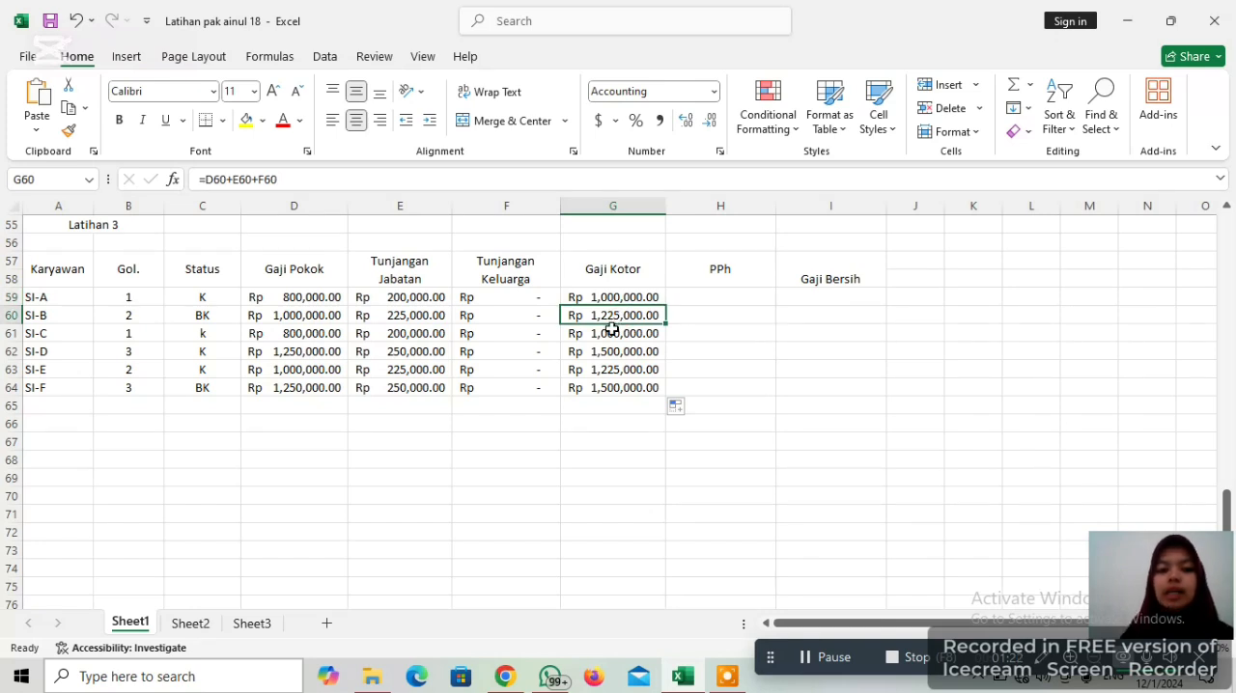
pyautogui.click(611, 338)
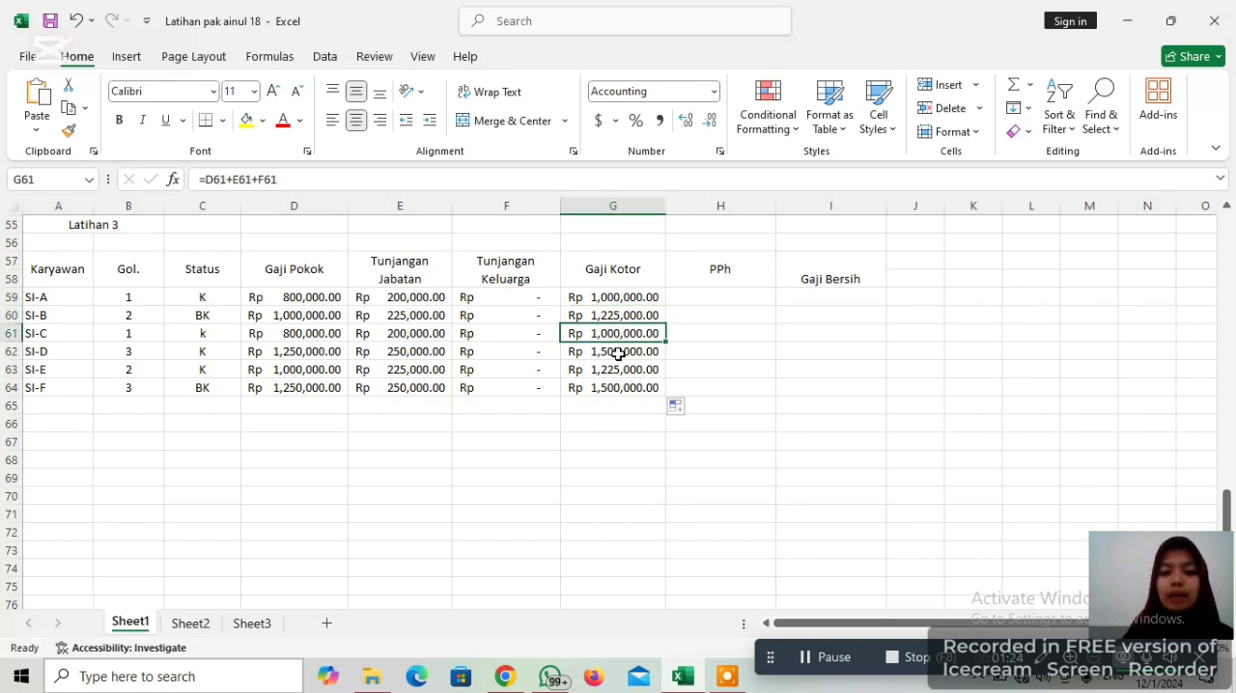
pyautogui.click(618, 352)
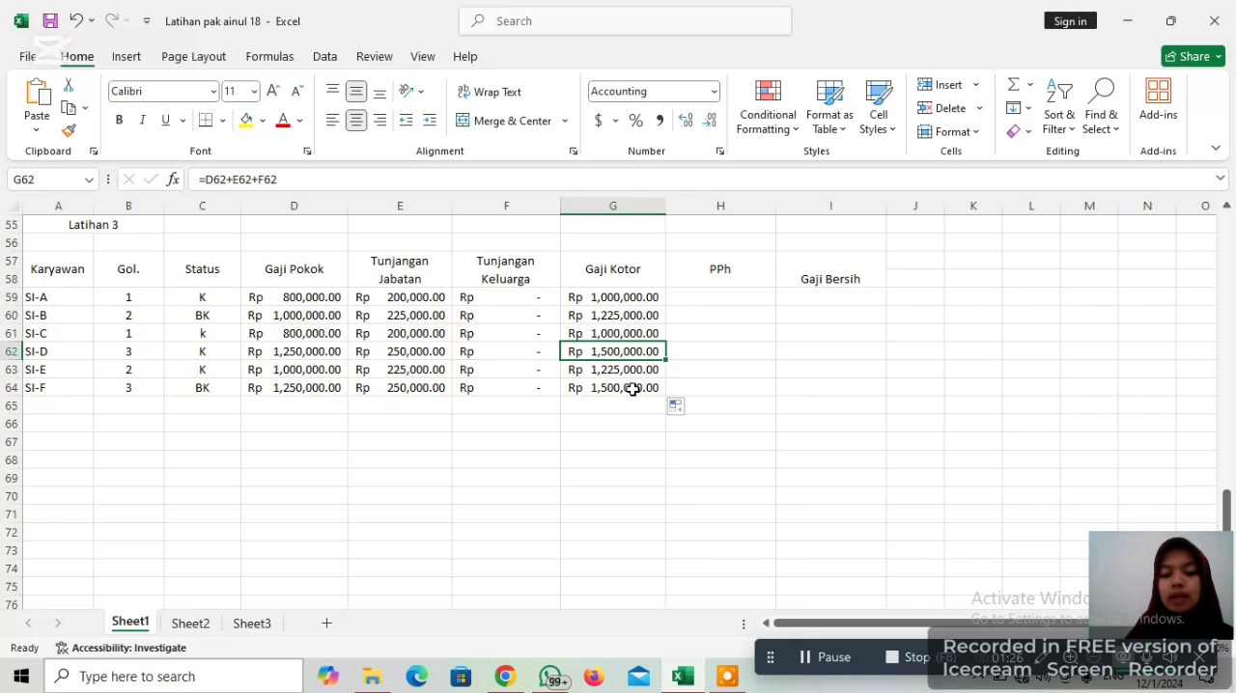
pyautogui.click(632, 368)
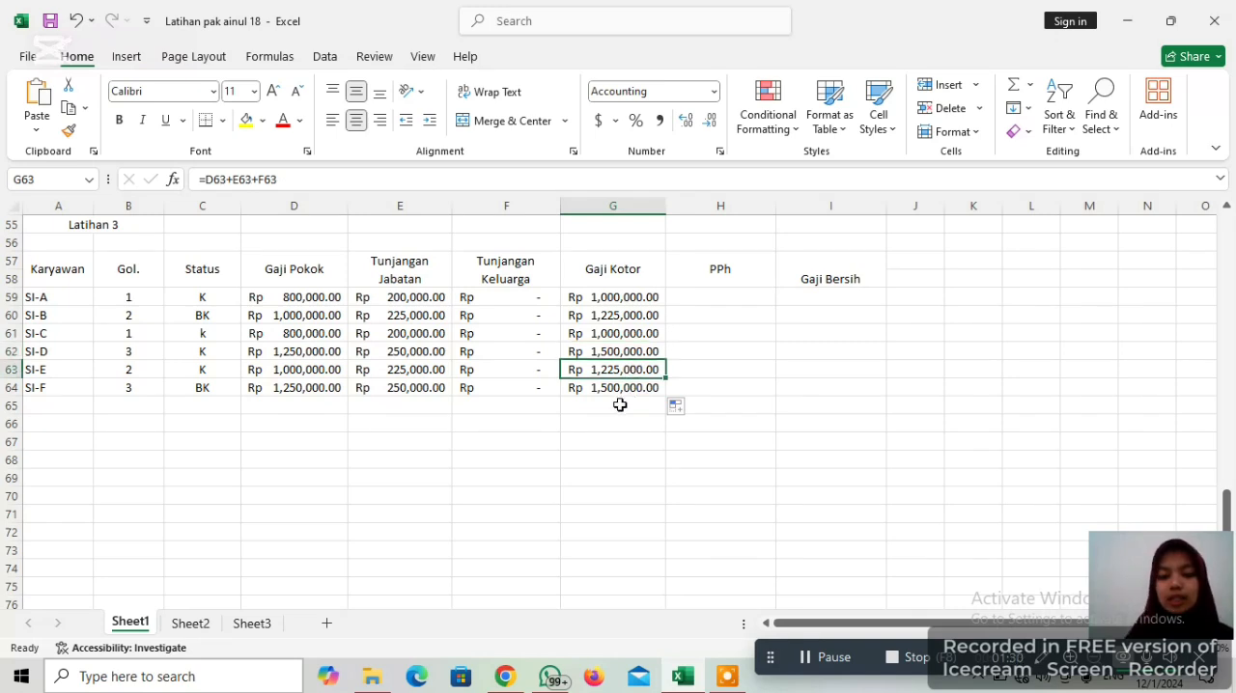
pyautogui.click(619, 389)
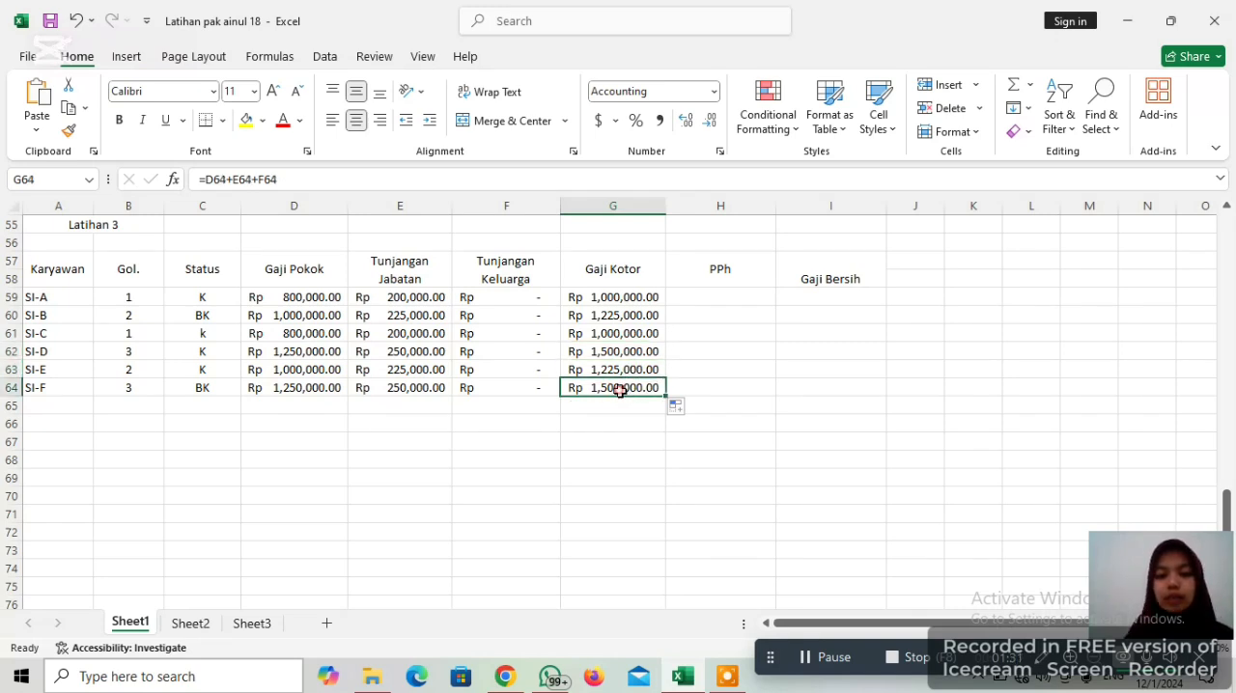
# Start an IF formula in the first PPh cell, H59, with the condition G59<=1500000
pyautogui.click(689, 301)
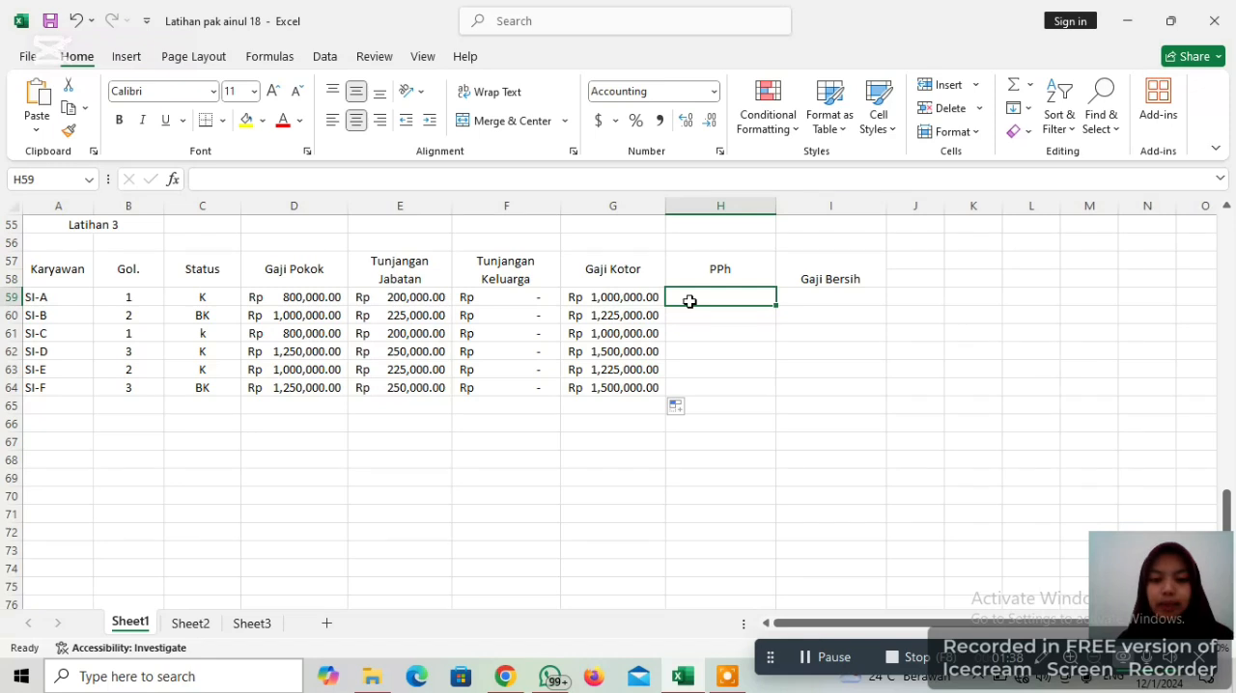
pyautogui.write('=')
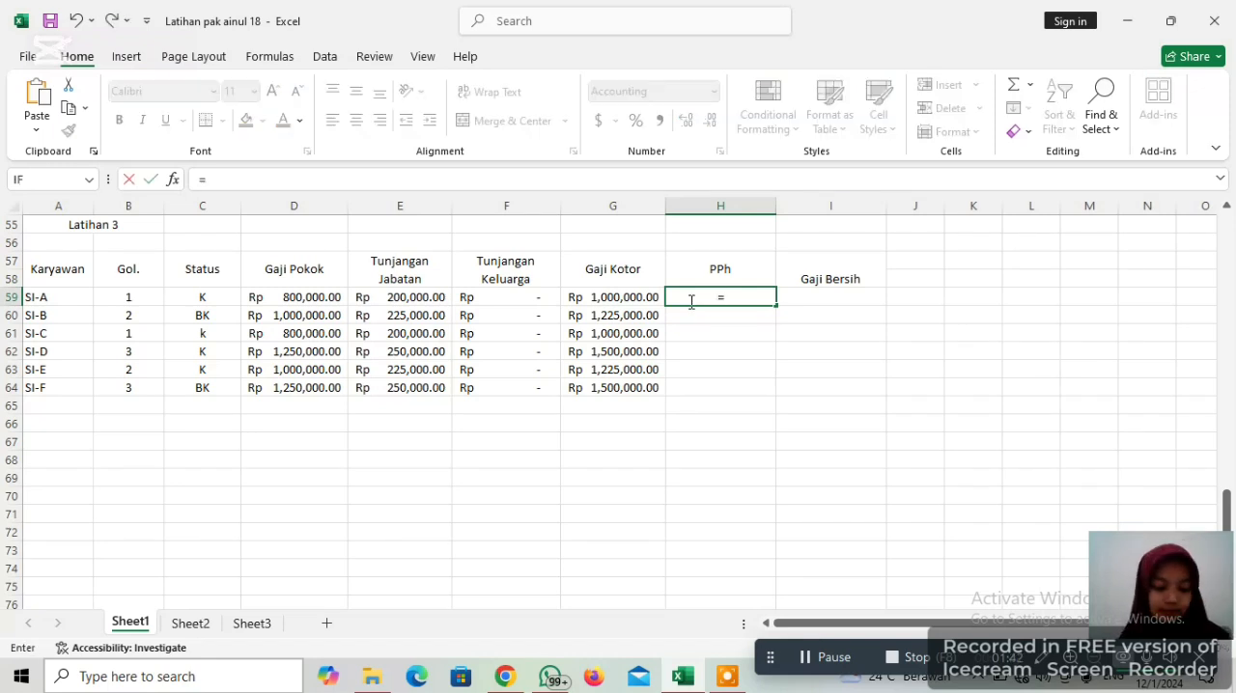
pyautogui.write('IF')
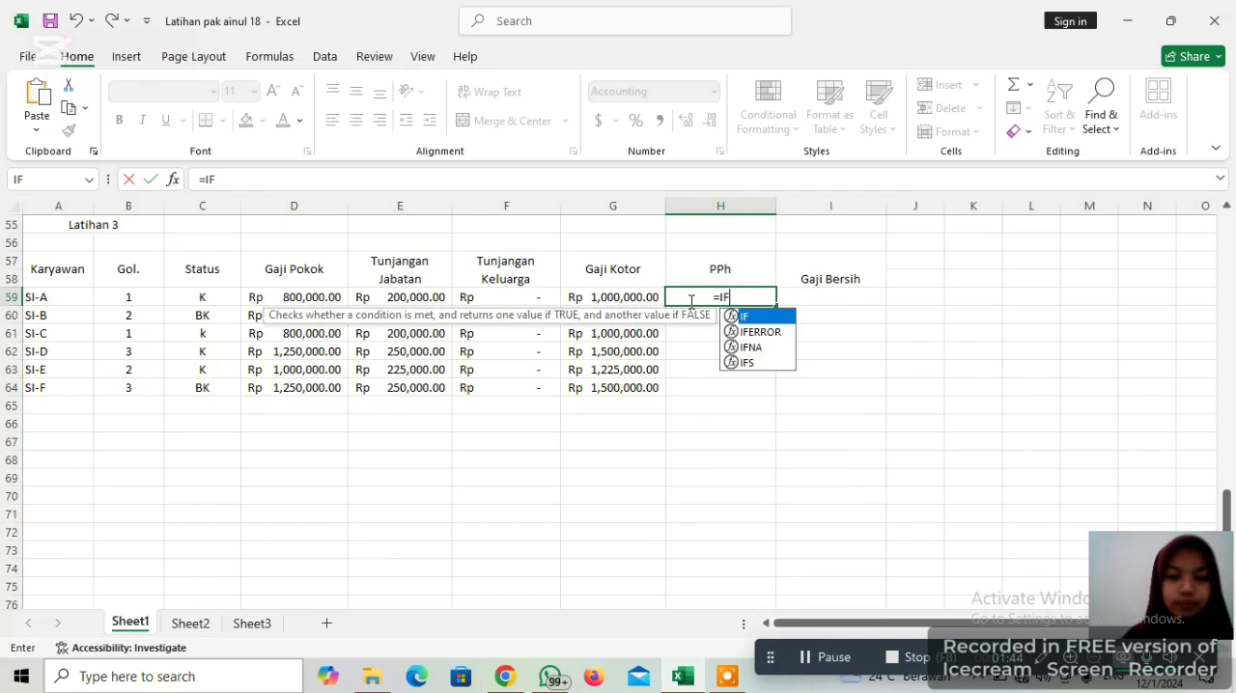
pyautogui.write(' (')
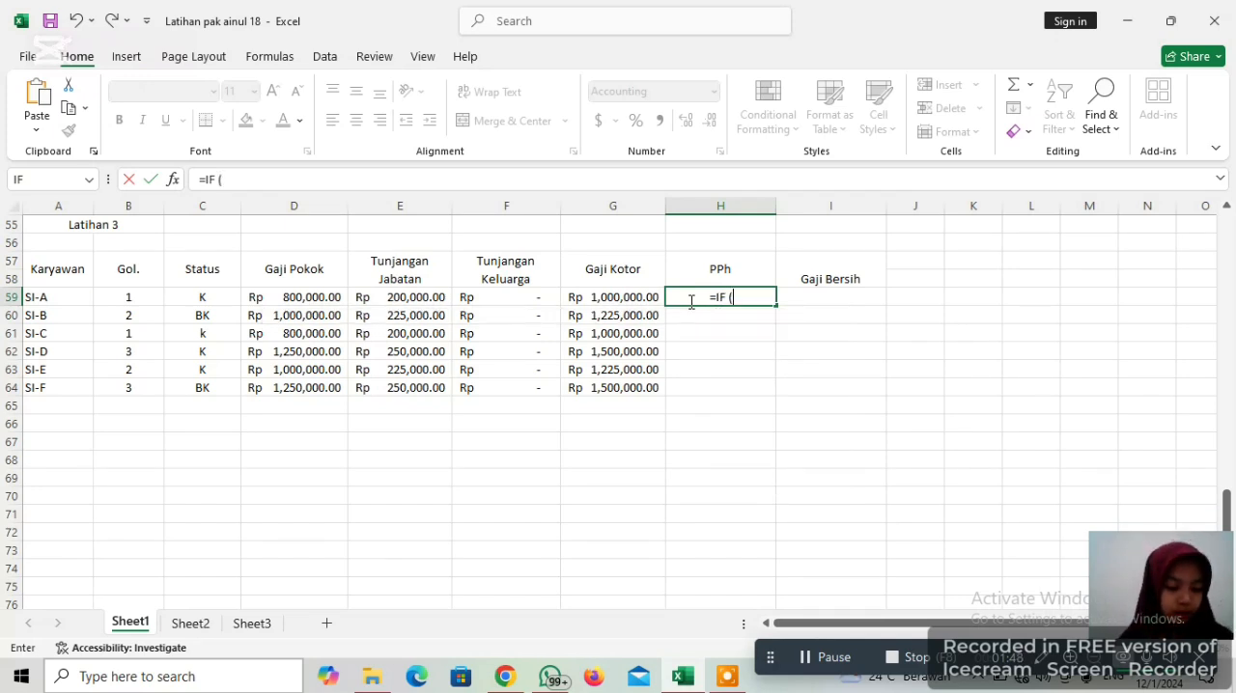
pyautogui.click(609, 295)
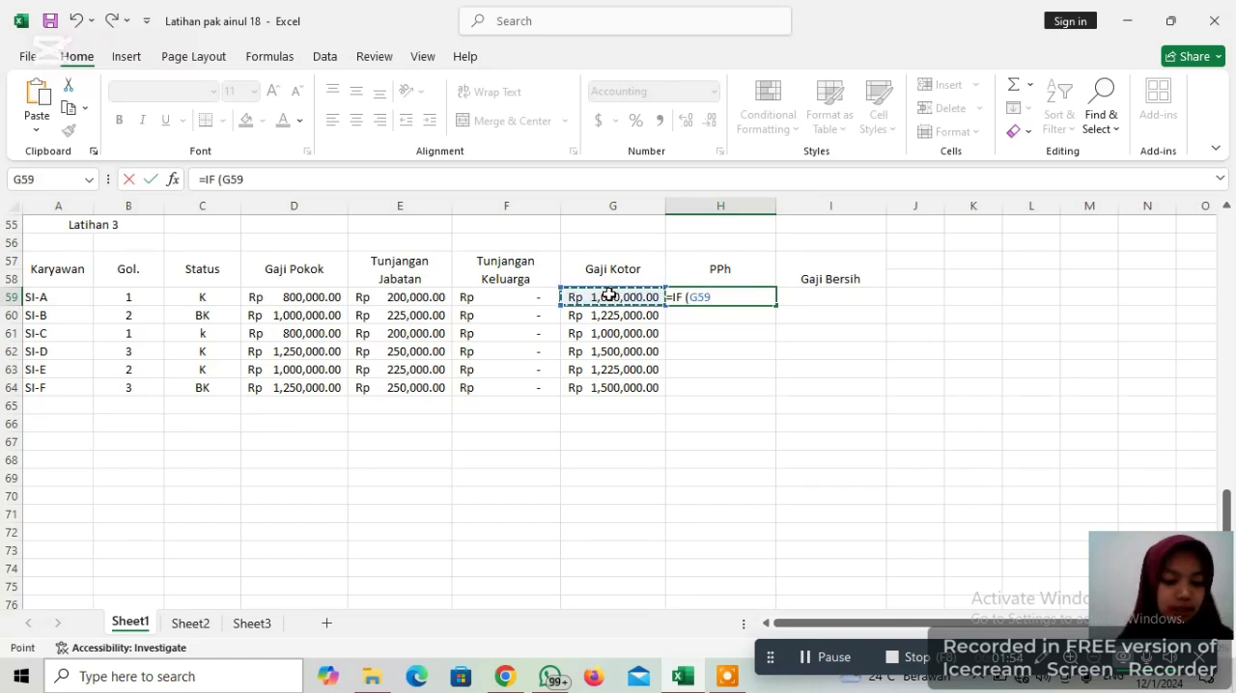
pyautogui.write('<')
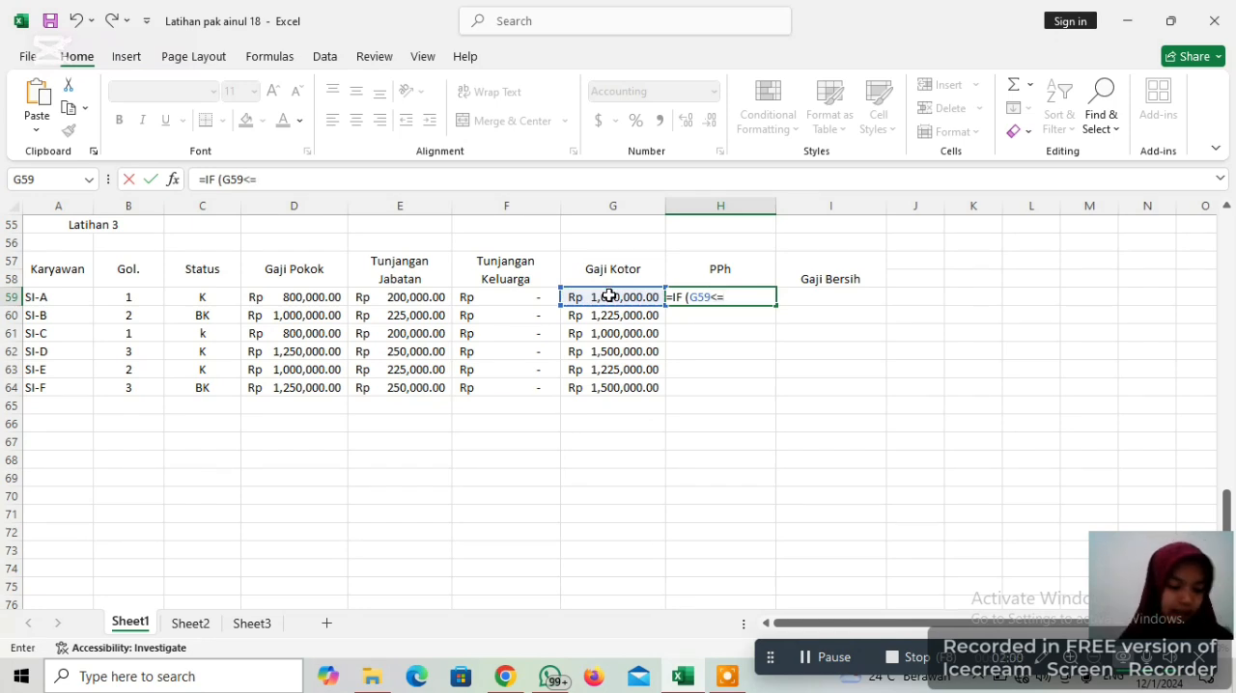
pyautogui.write('=15')
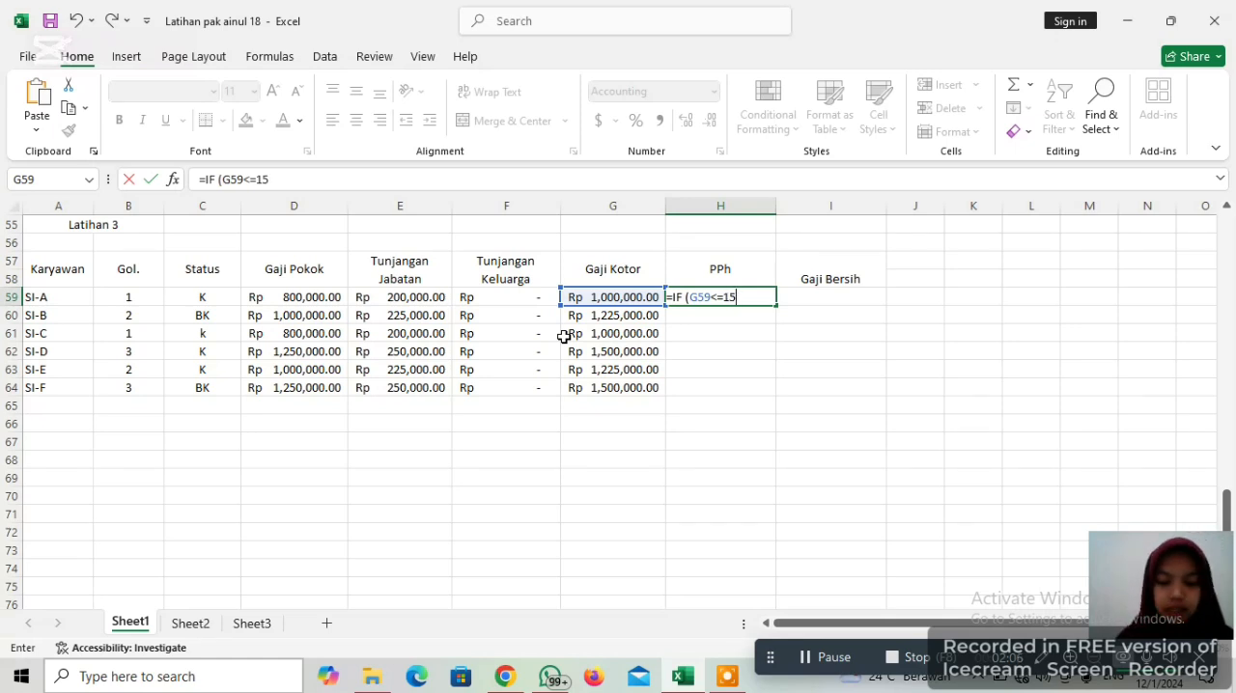
pyautogui.write('00000')
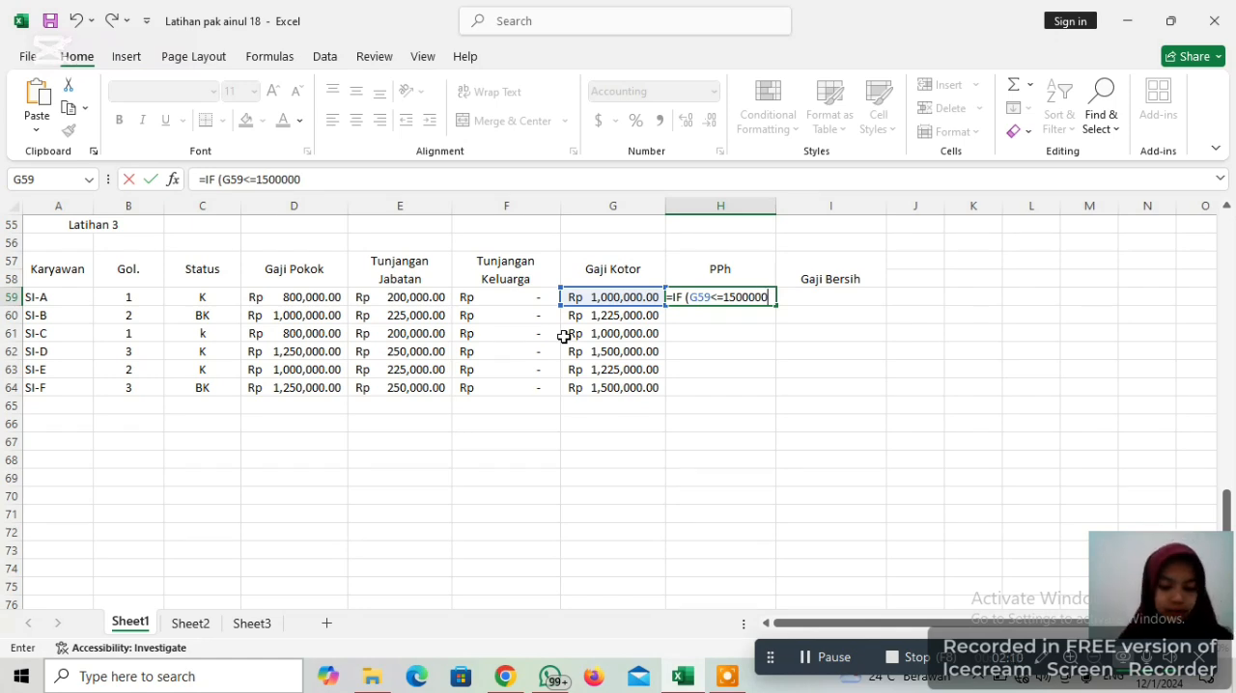
pyautogui.write(' ,')
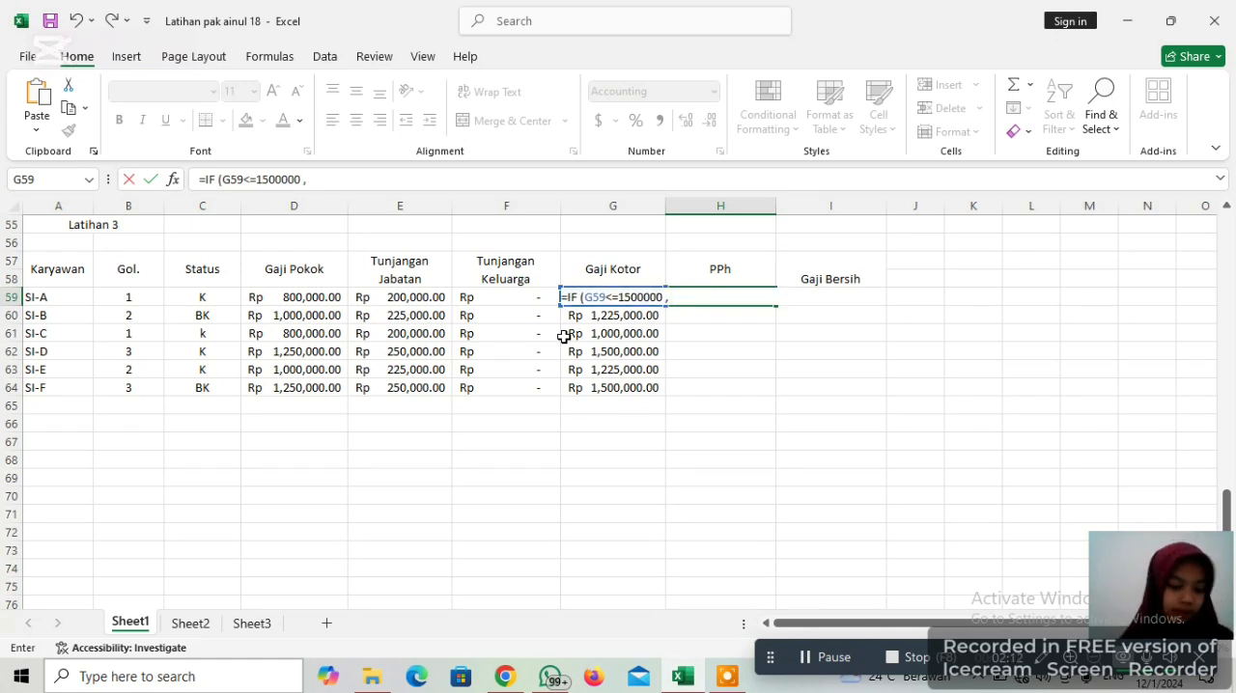
pyautogui.write(' 5')
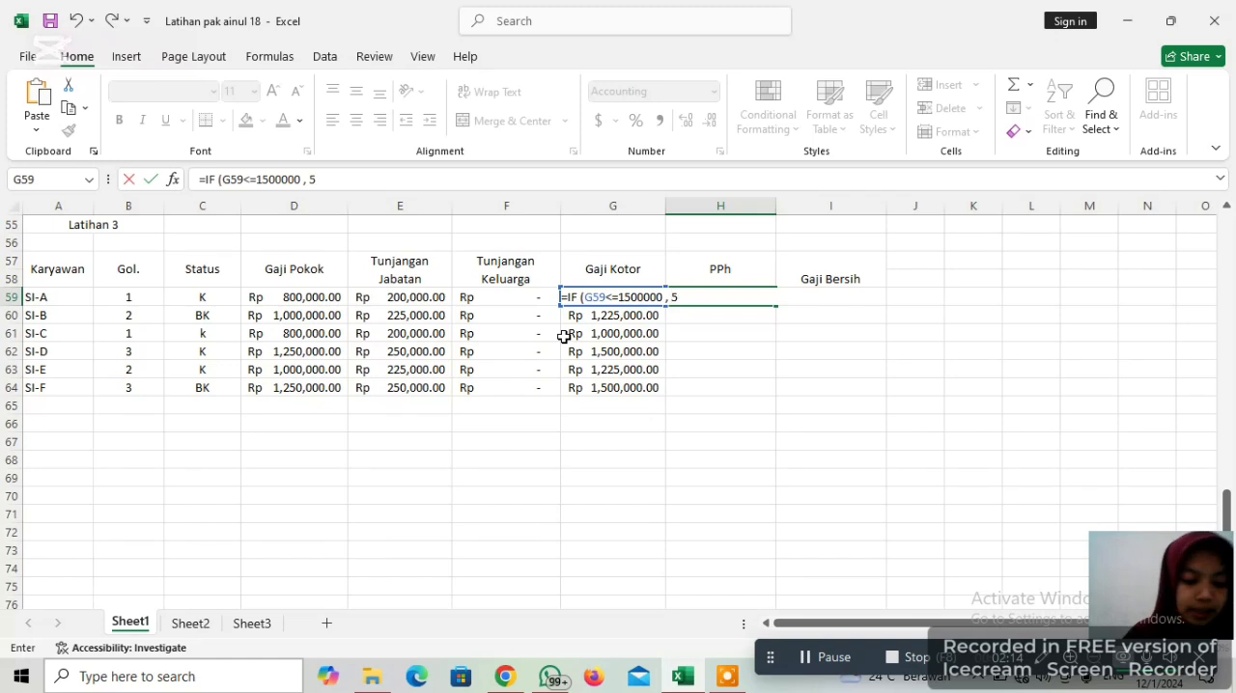
pyautogui.write('%')
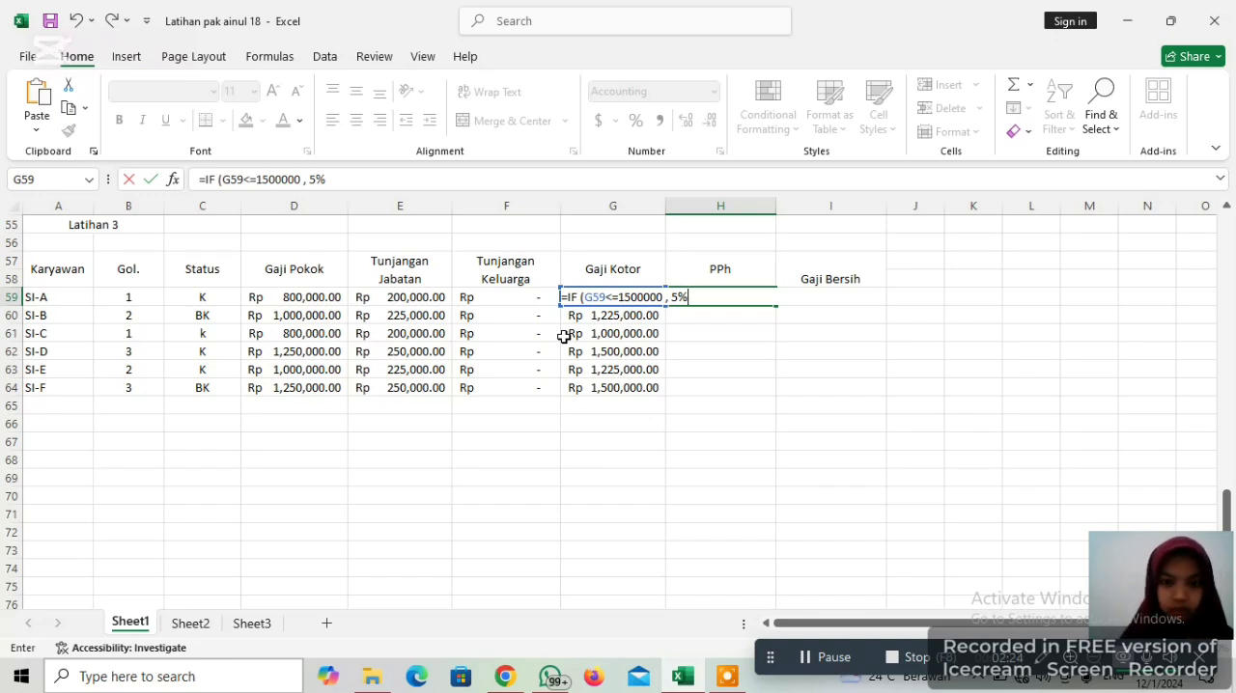
# Add 5%*G59 as the true result of the IF formula in H59
pyautogui.write('*')
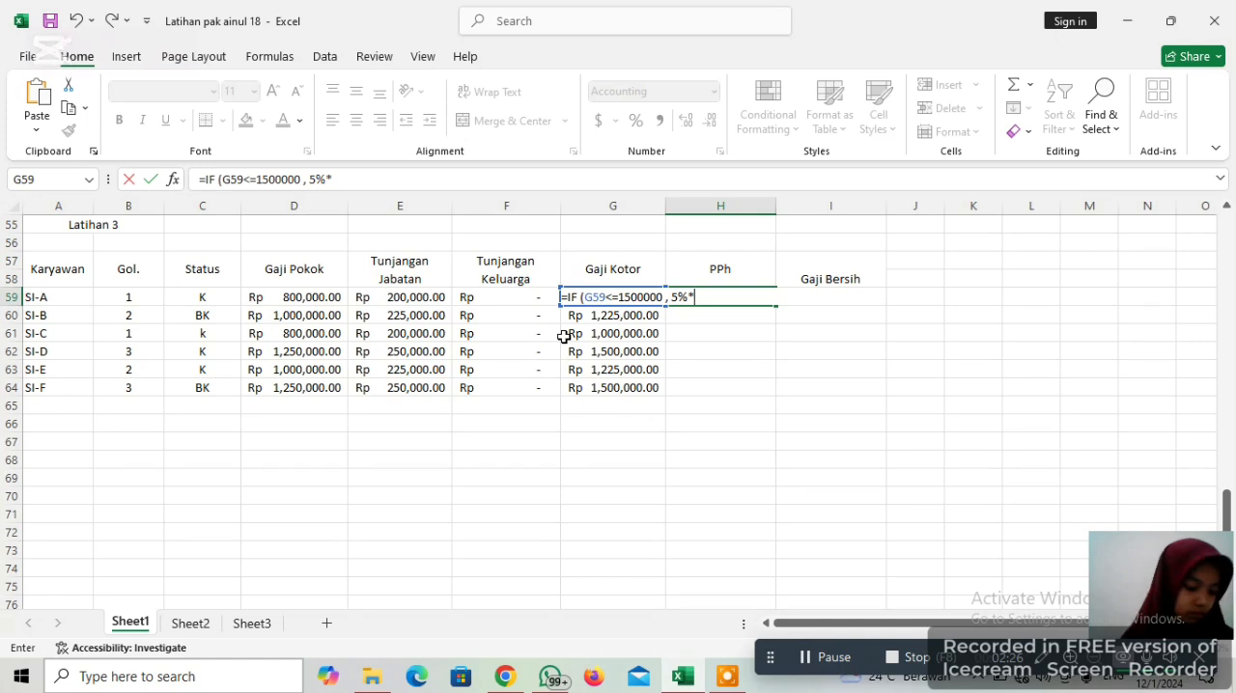
pyautogui.write('G5')
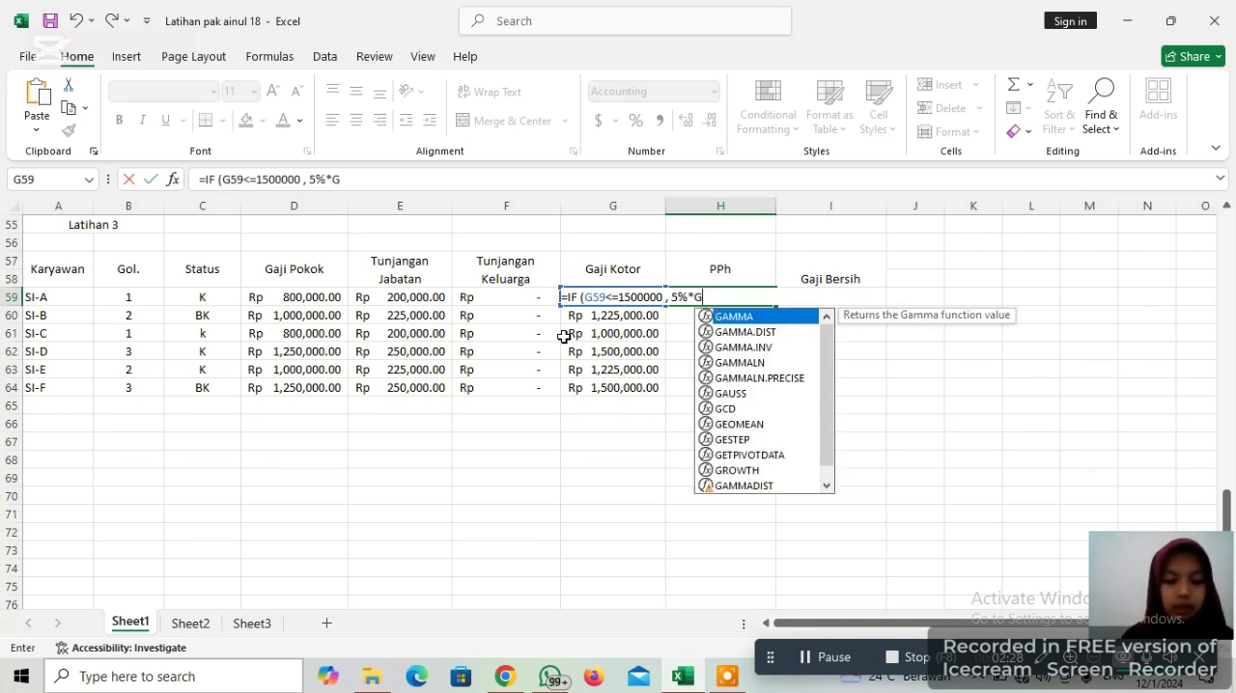
pyautogui.write('9')
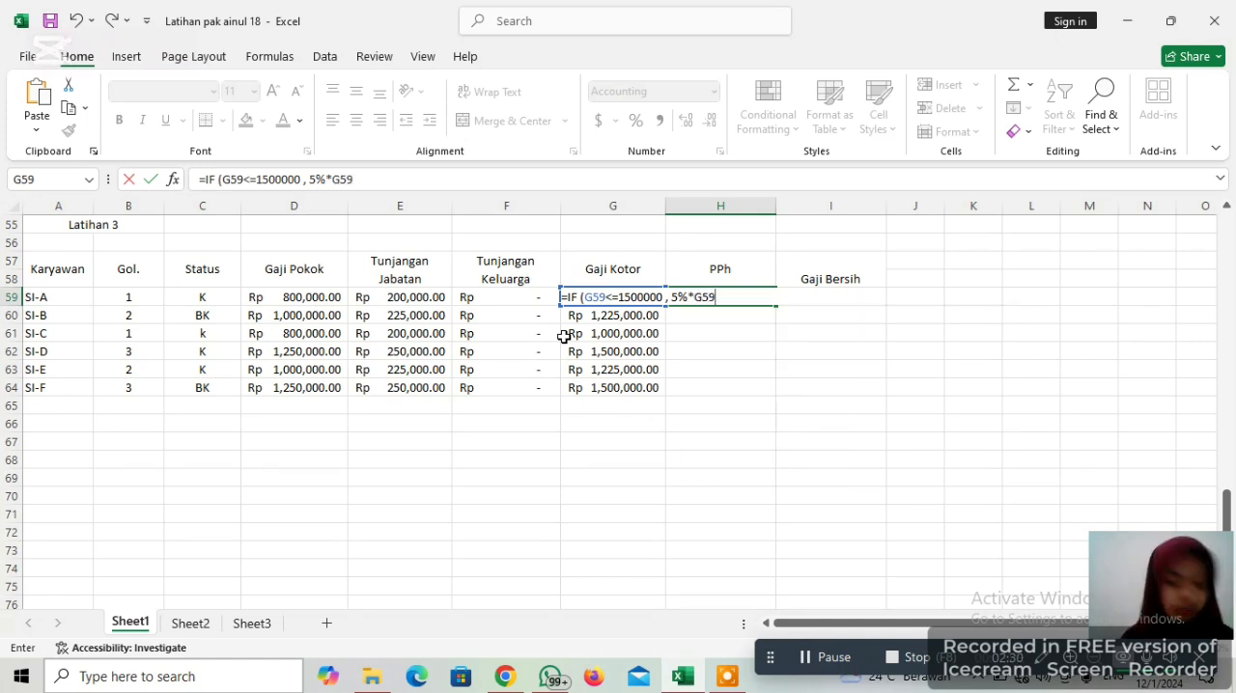
pyautogui.write(' ,')
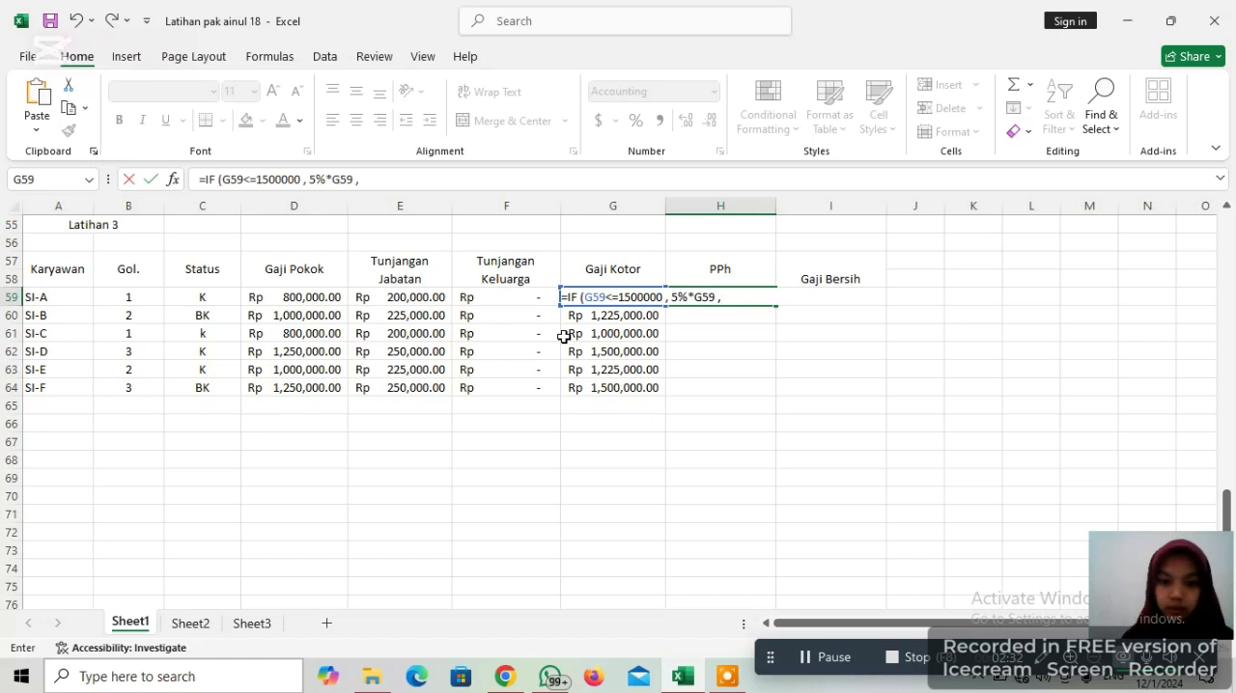
pyautogui.write('IF')
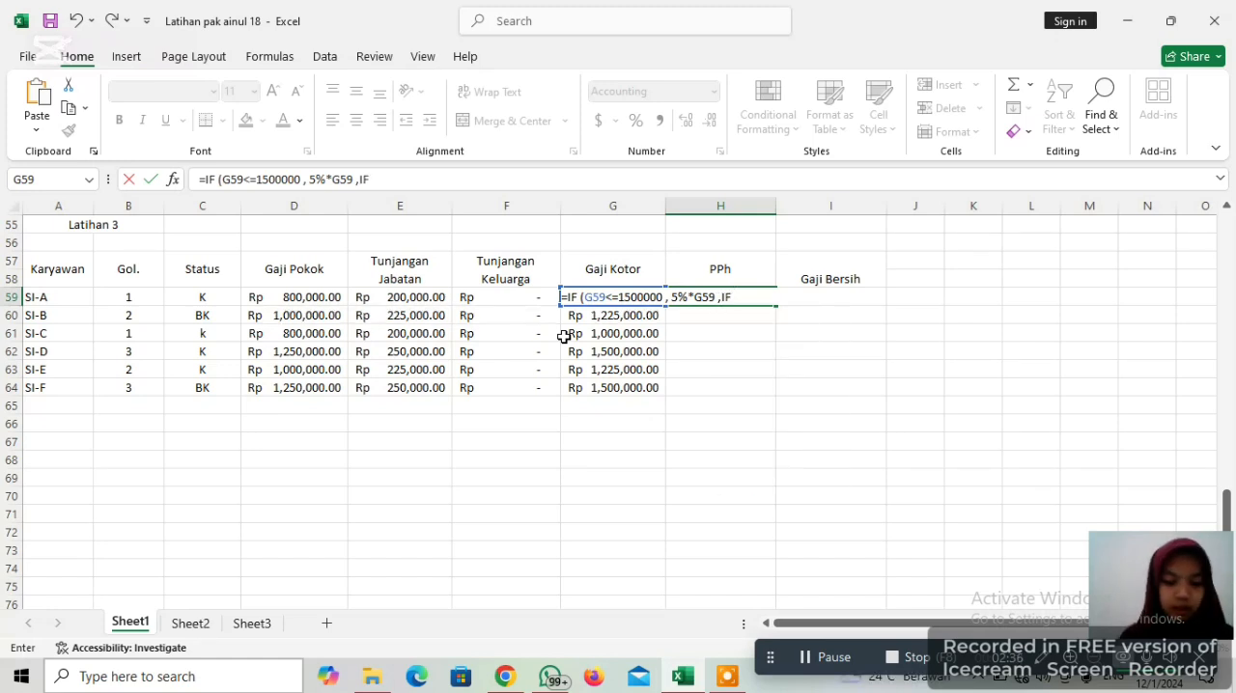
pyautogui.write(' (')
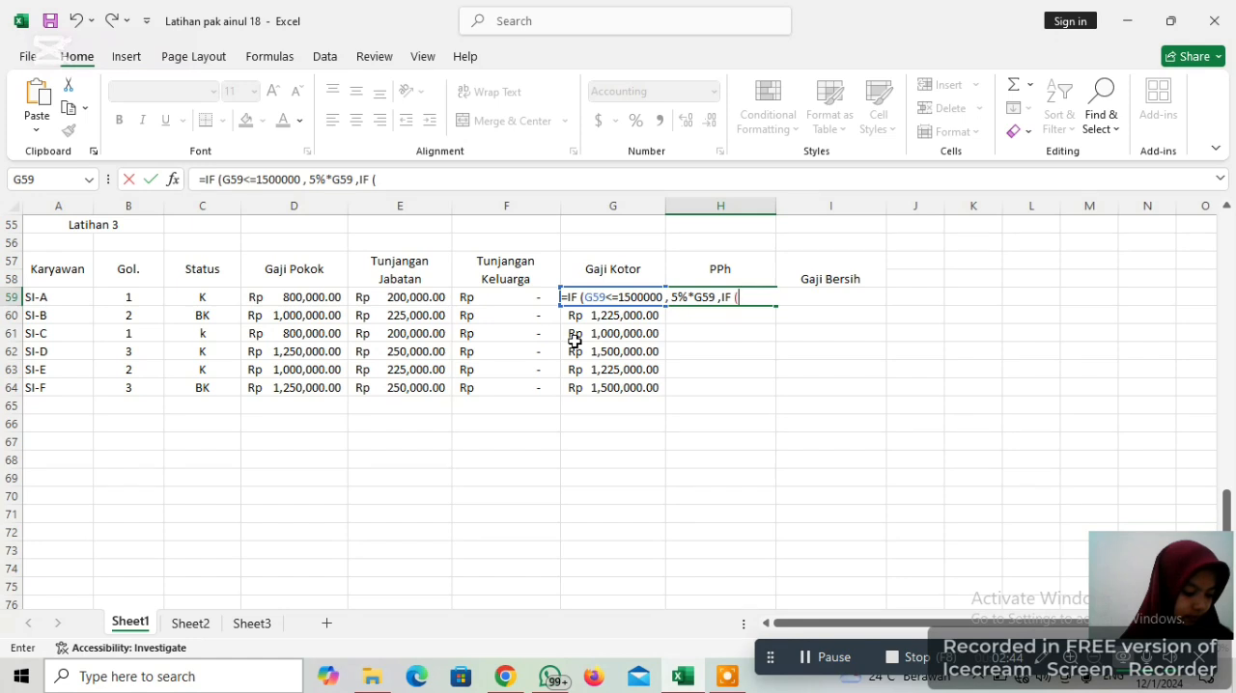
# Nest a second IF as the false result in the H59 formula, with the condition G59>3000000
pyautogui.write('G')
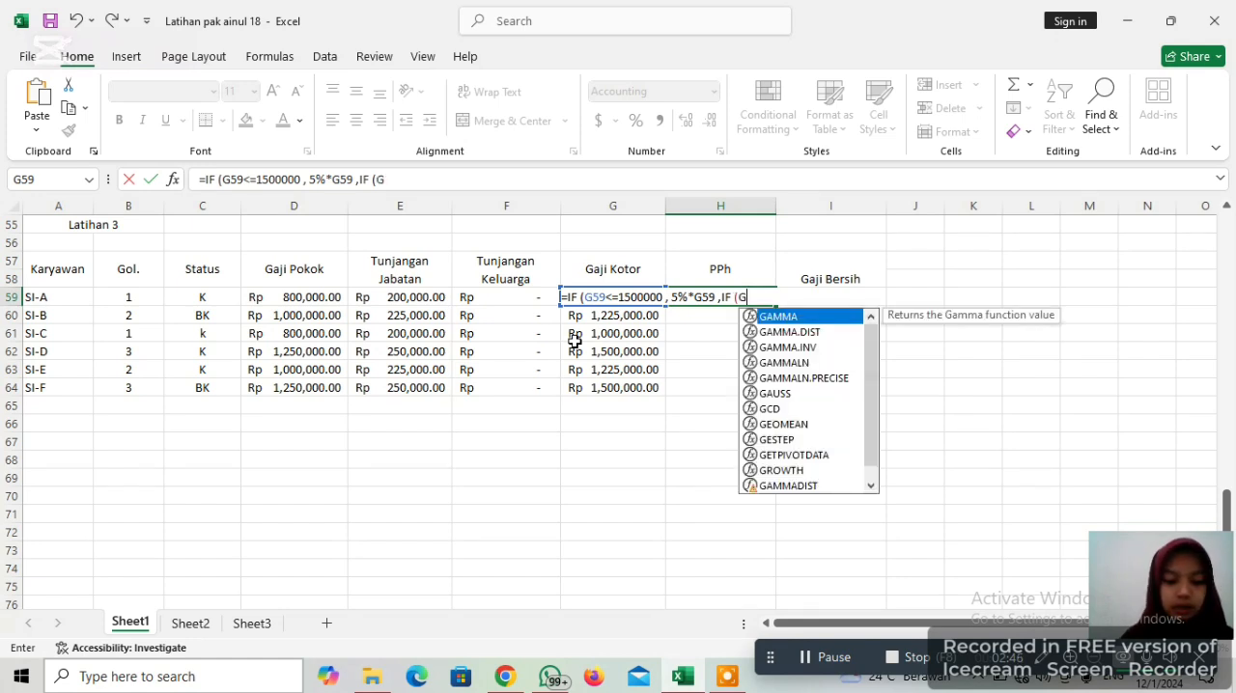
pyautogui.write('59>')
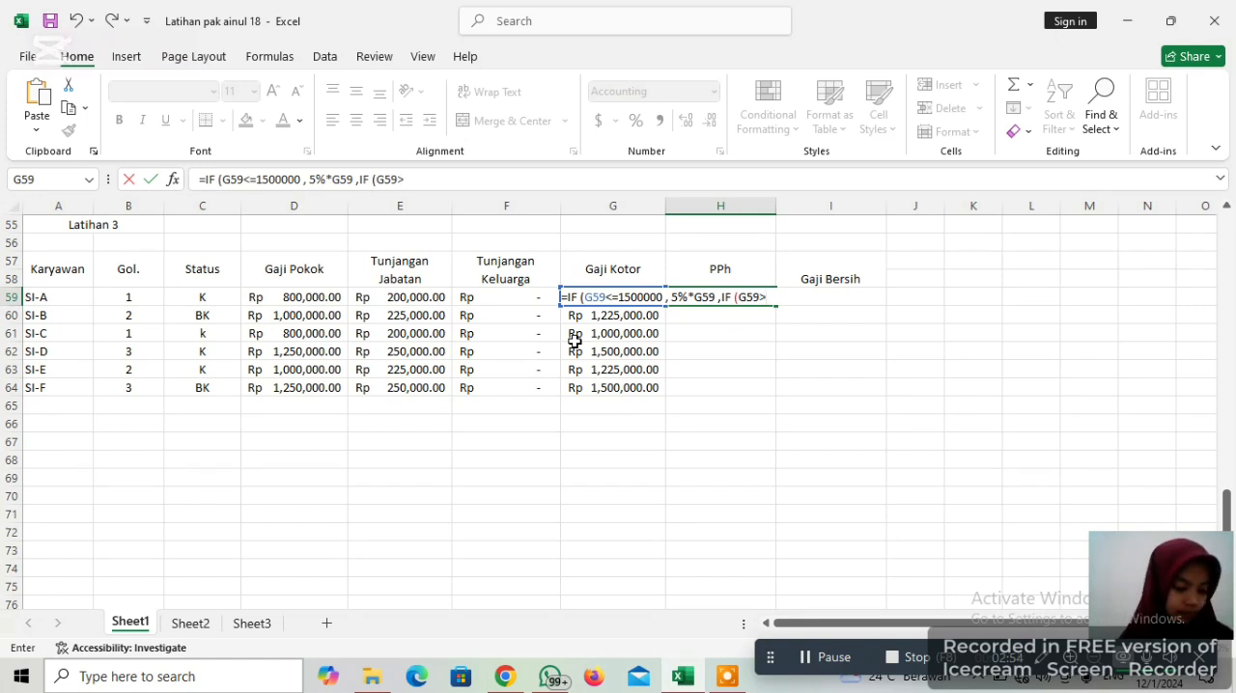
pyautogui.write('1')
pyautogui.press('BackSpace')
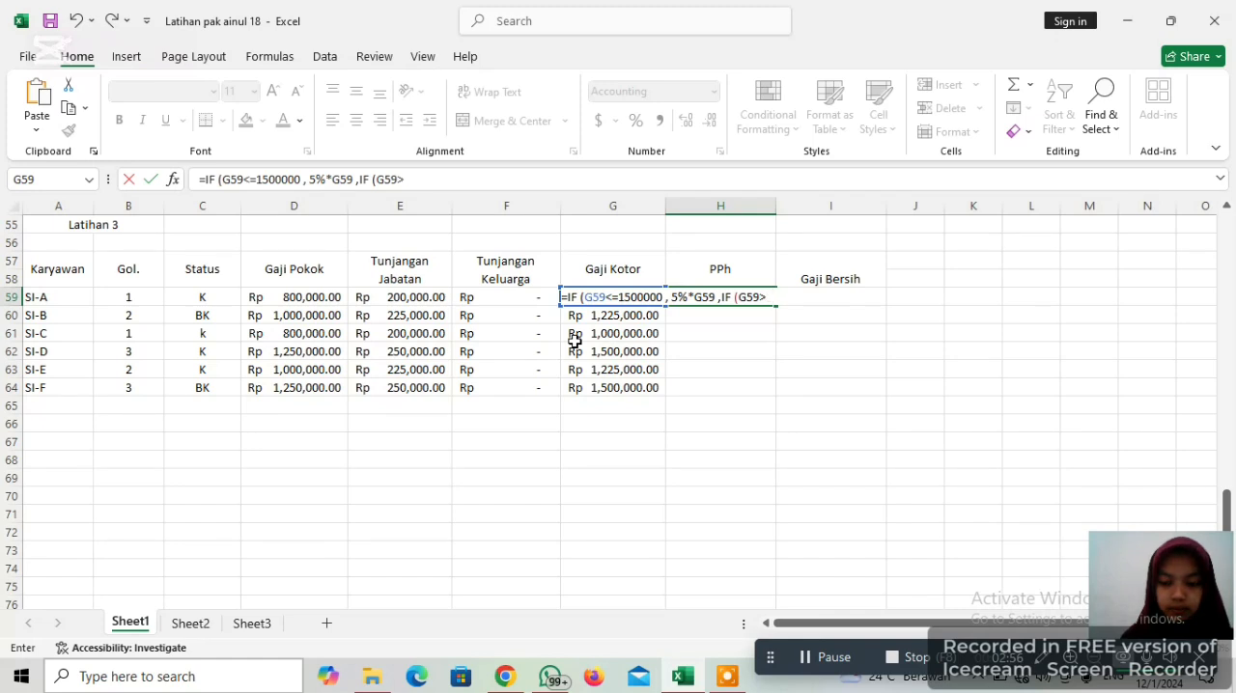
pyautogui.write('3')
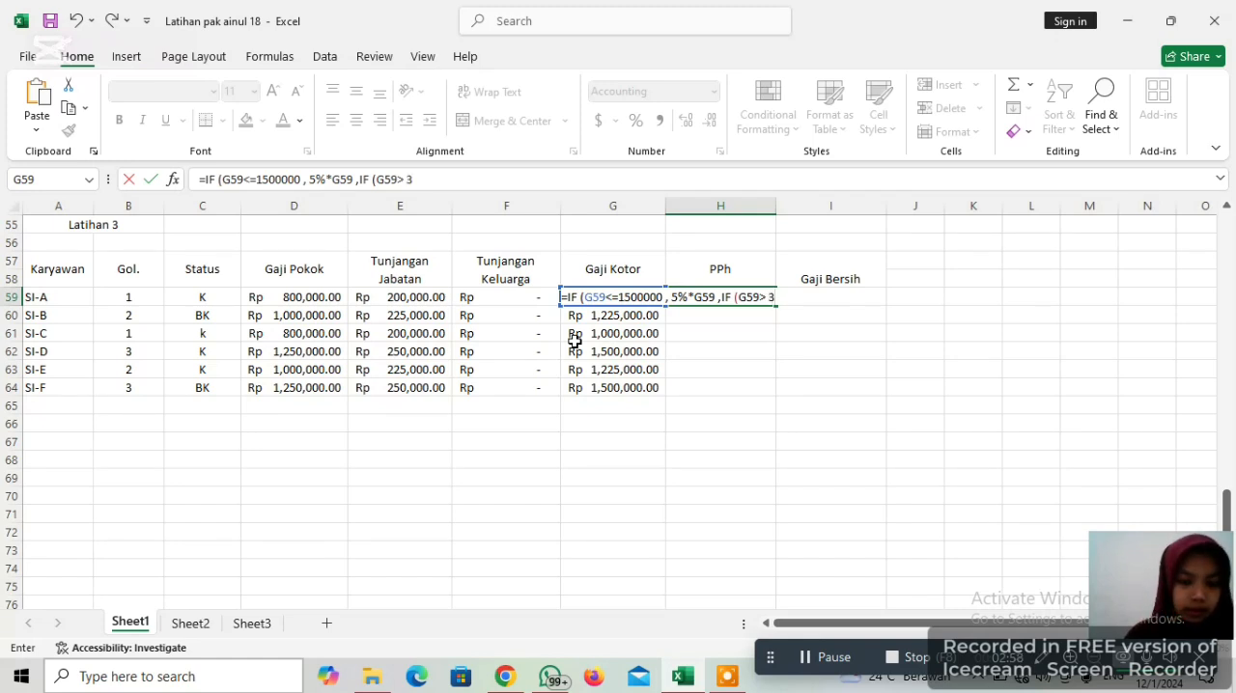
pyautogui.write('000')
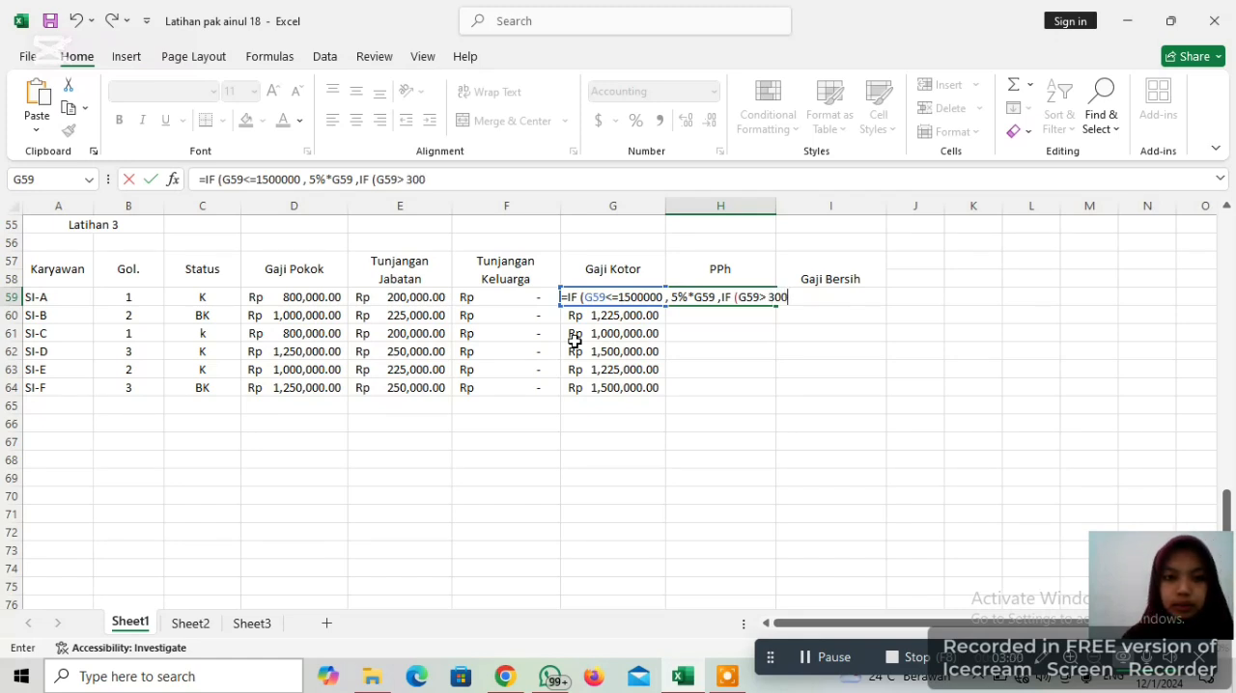
pyautogui.write('00')
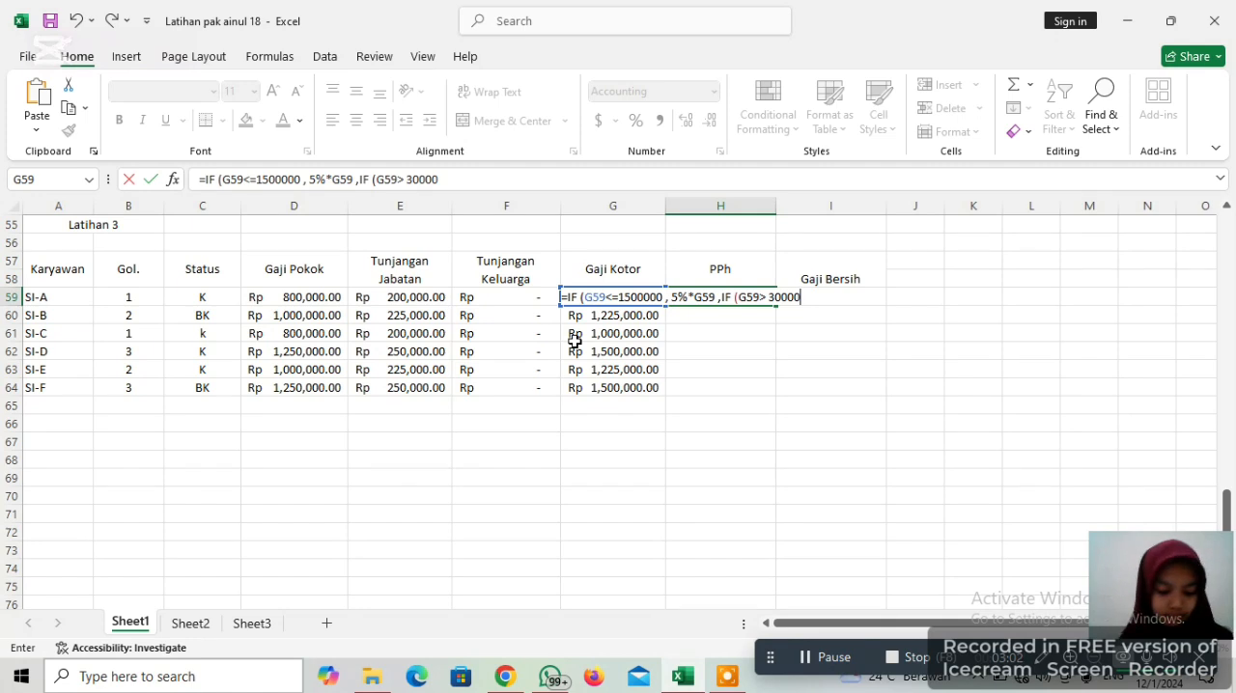
pyautogui.write('00')
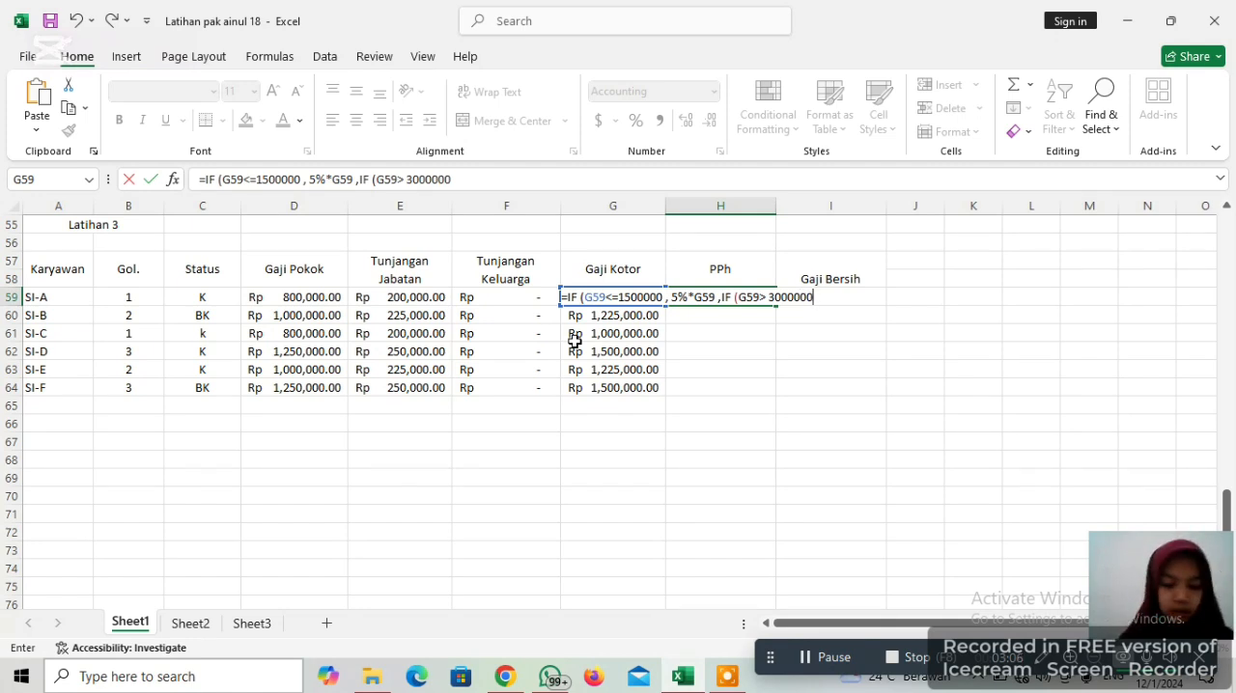
pyautogui.write(',')
pyautogui.write(' 1')
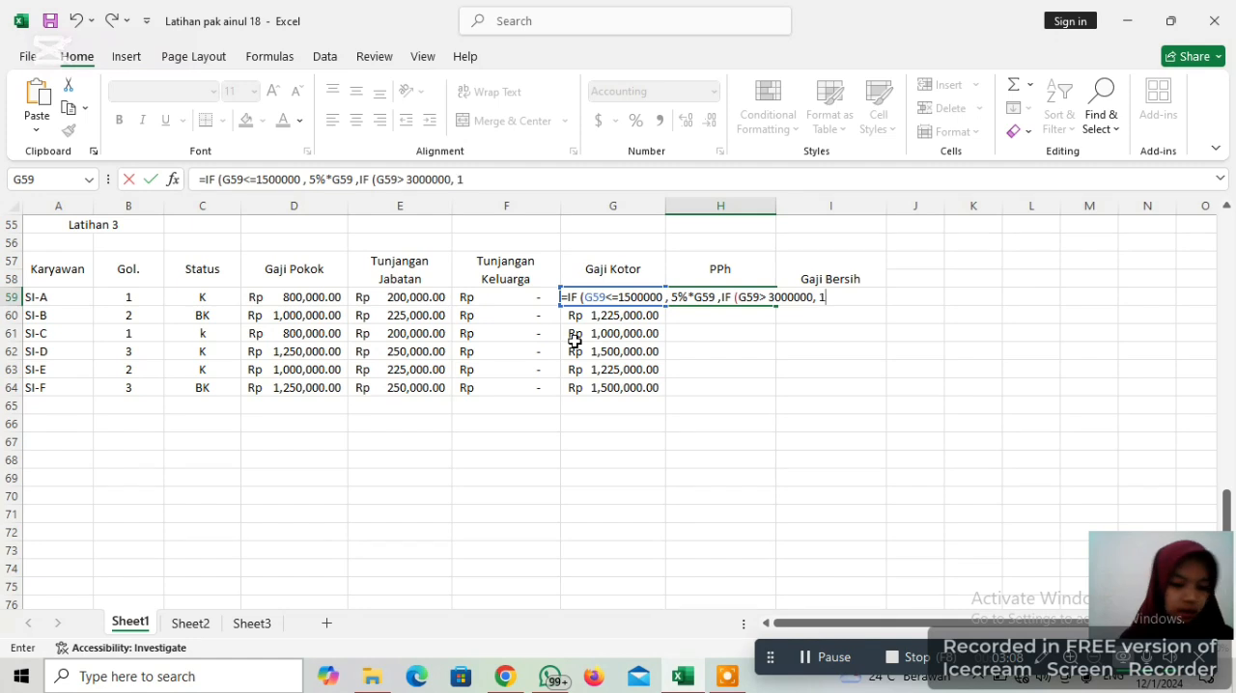
pyautogui.write('0%')
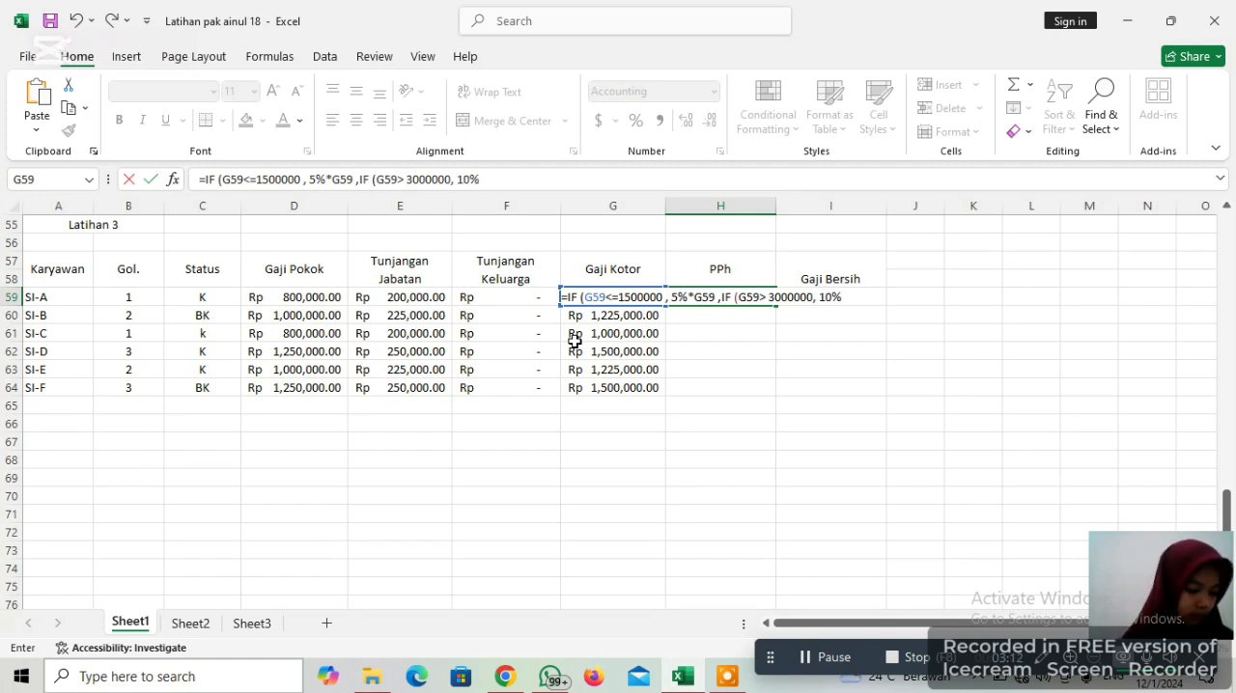
pyautogui.write('*')
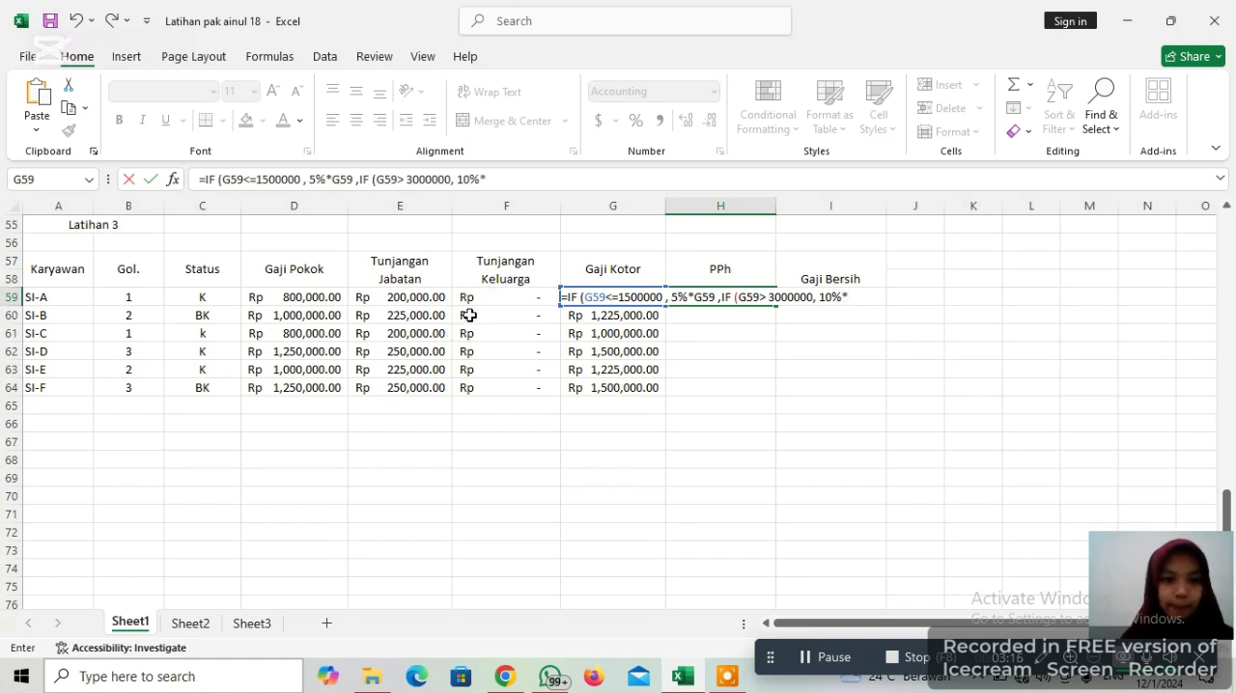
pyautogui.write('G')
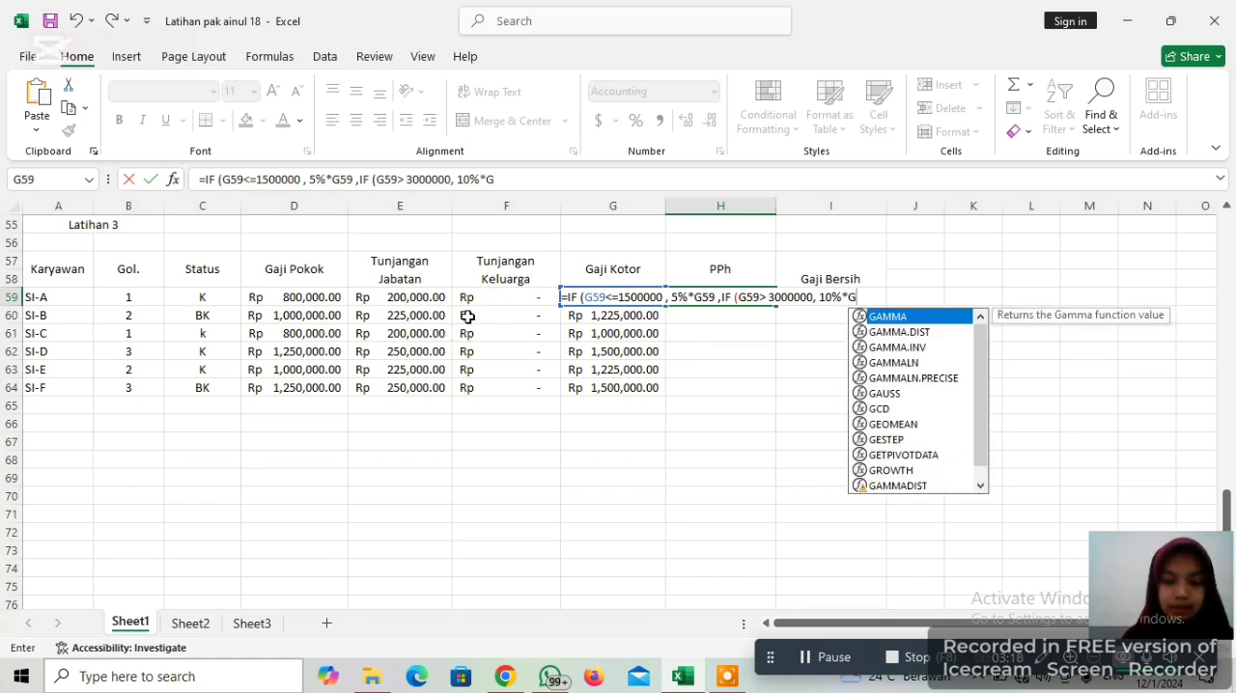
pyautogui.write('59')
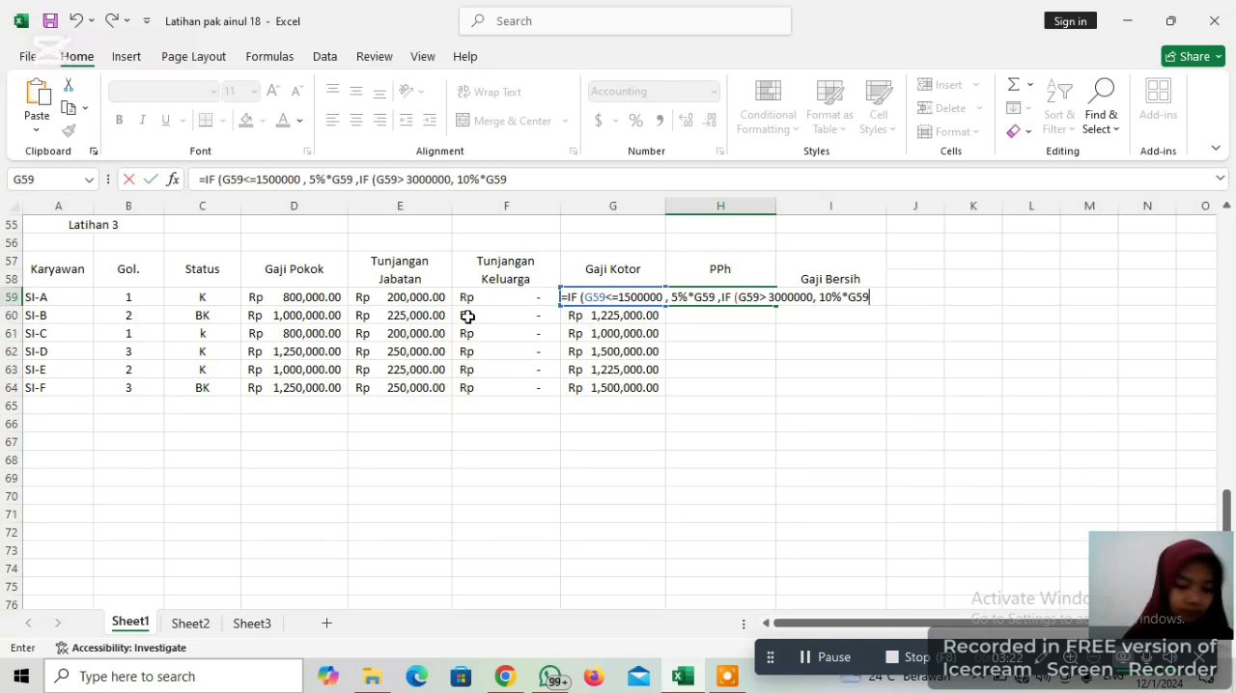
pyautogui.write(', 15')
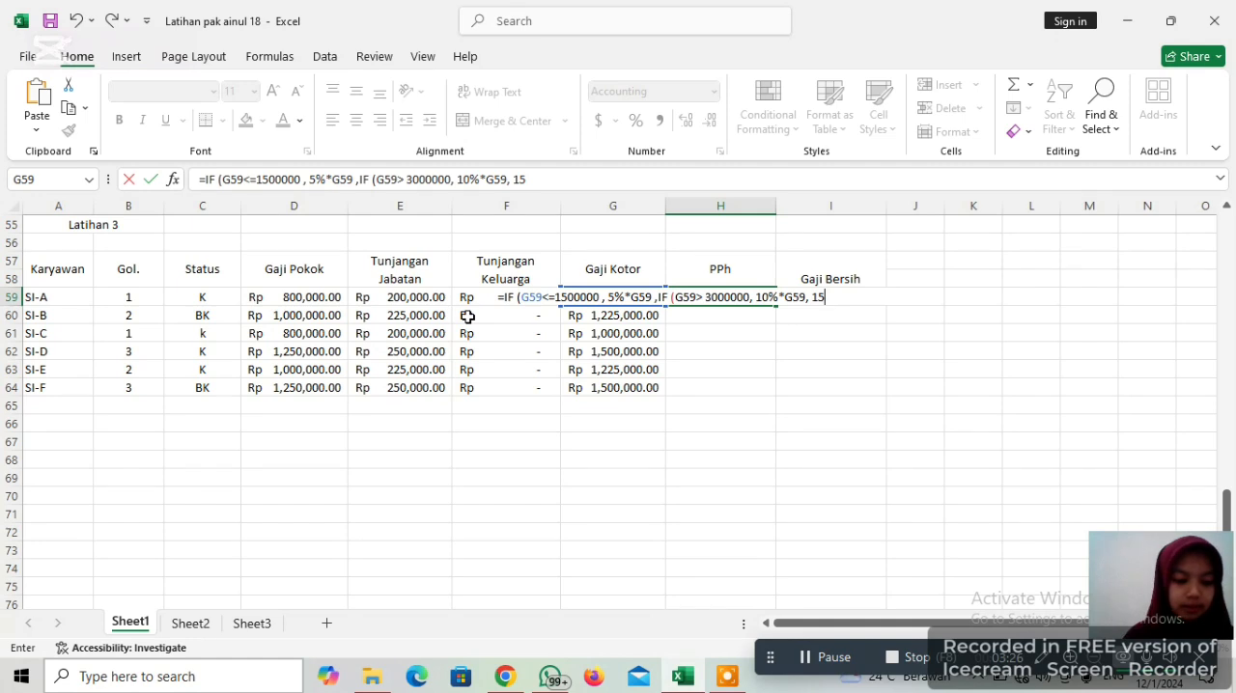
pyautogui.write('%')
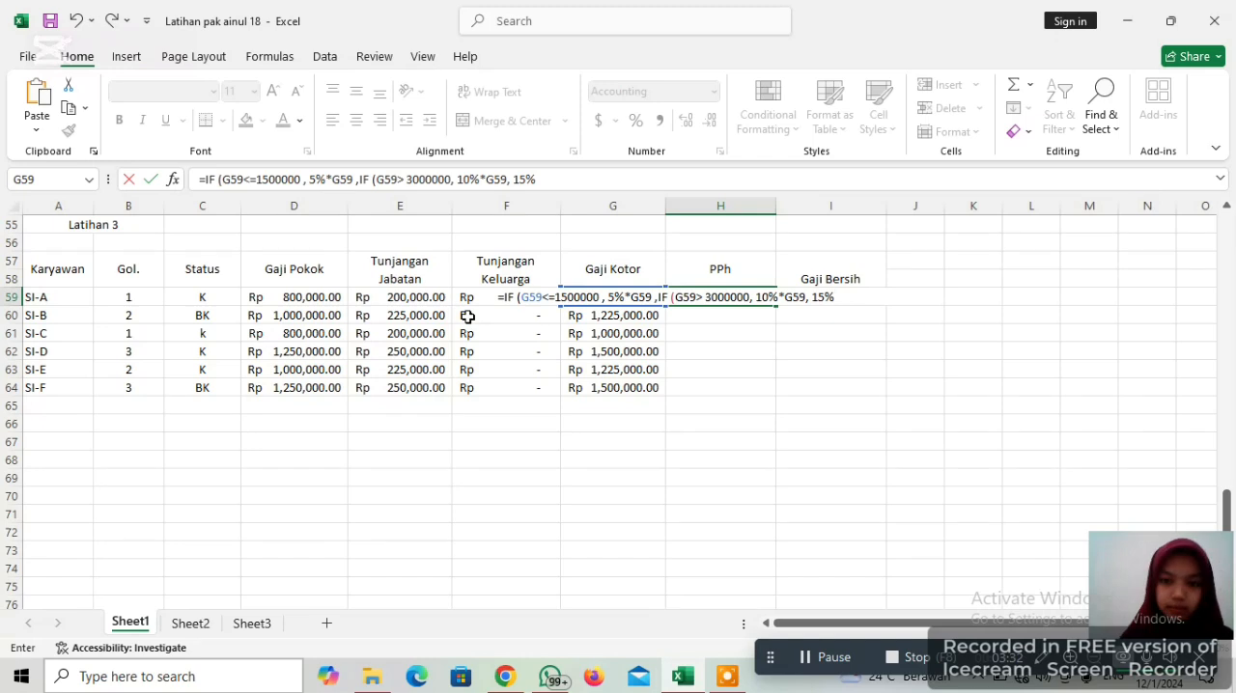
# Add 15%*G59 as the false result of the nested IF in the H59 formula
pyautogui.write('*')
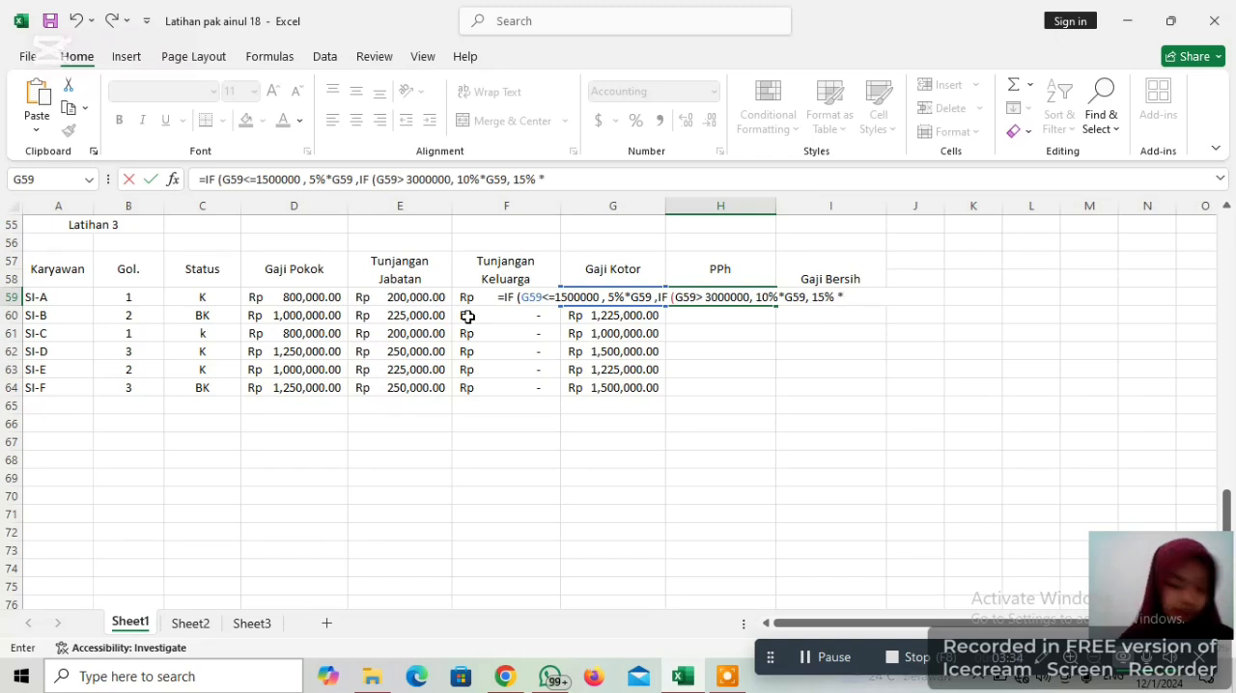
pyautogui.write('G6')
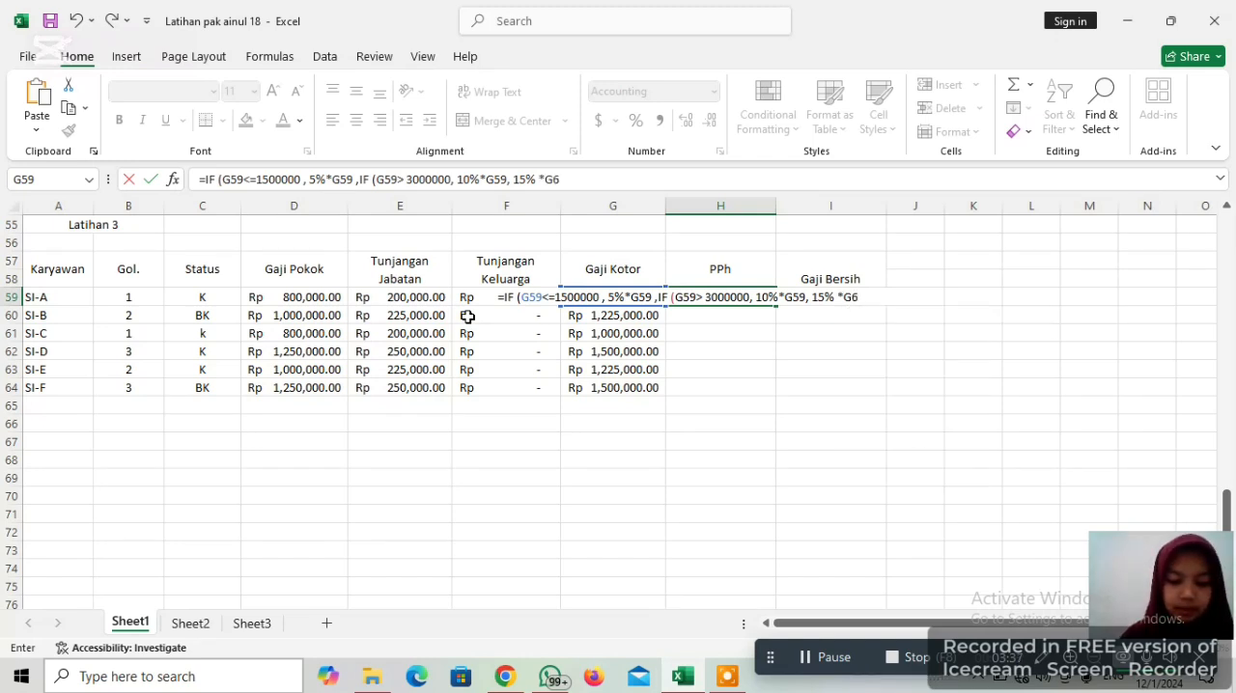
pyautogui.press('BackSpace')
pyautogui.write('5')
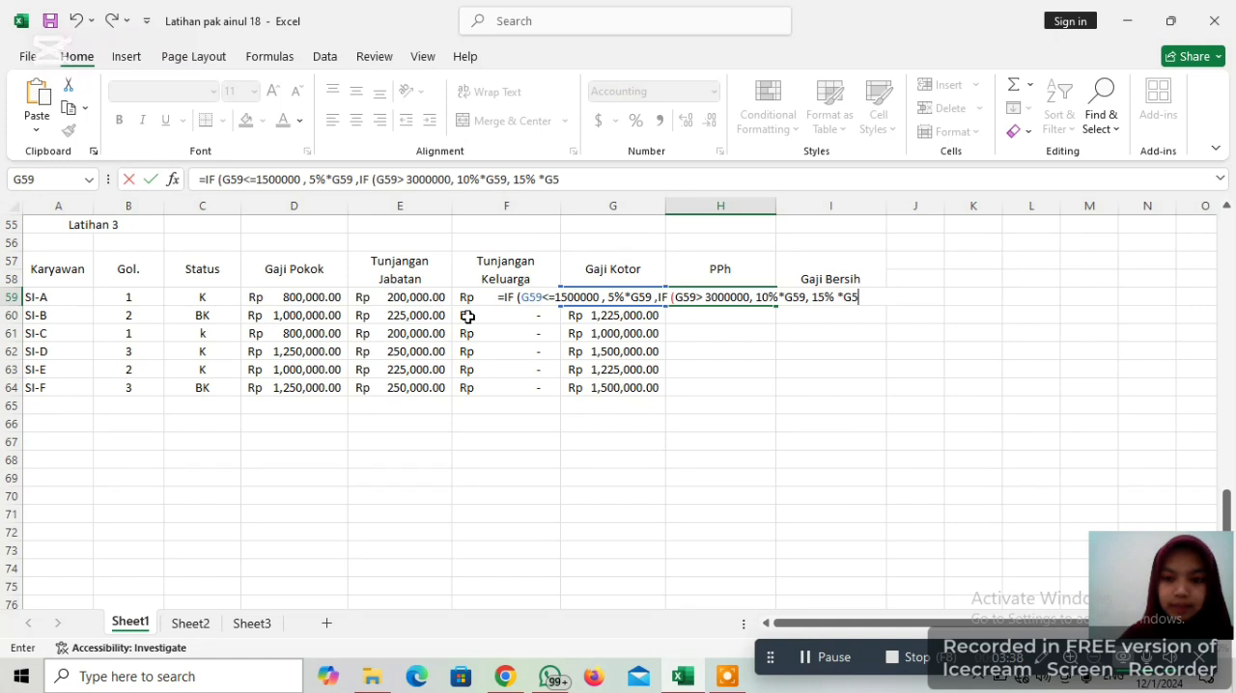
pyautogui.write('9')
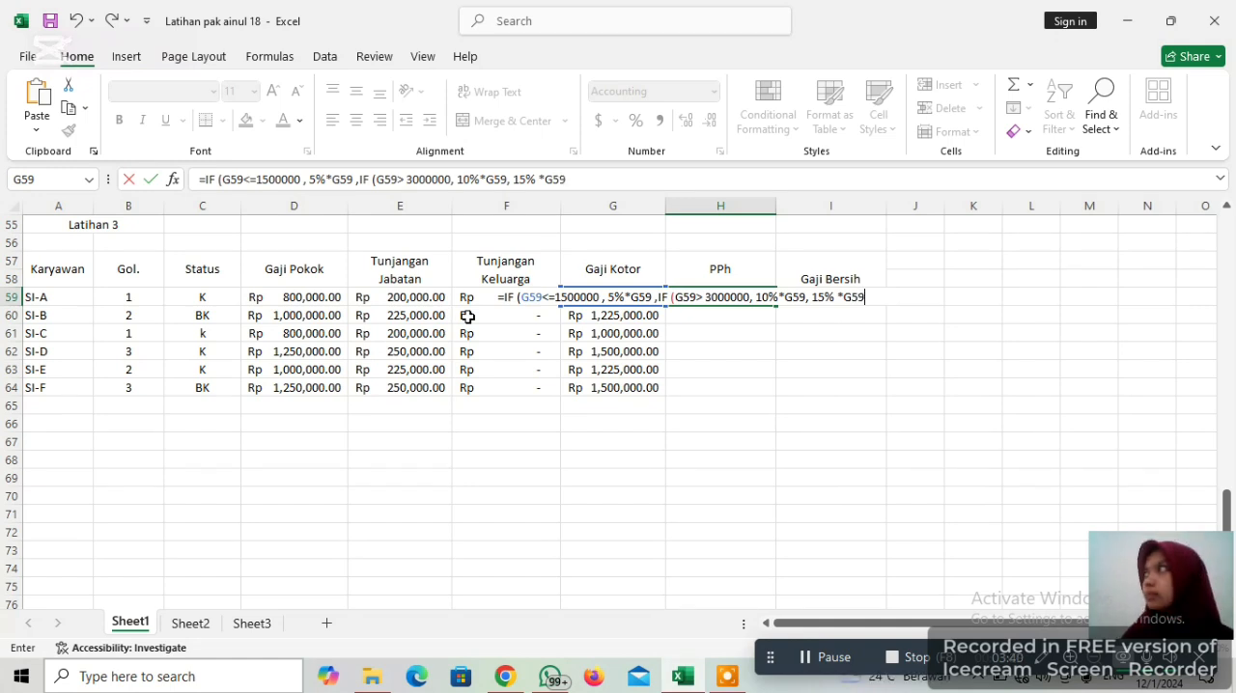
pyautogui.click(904, 657)
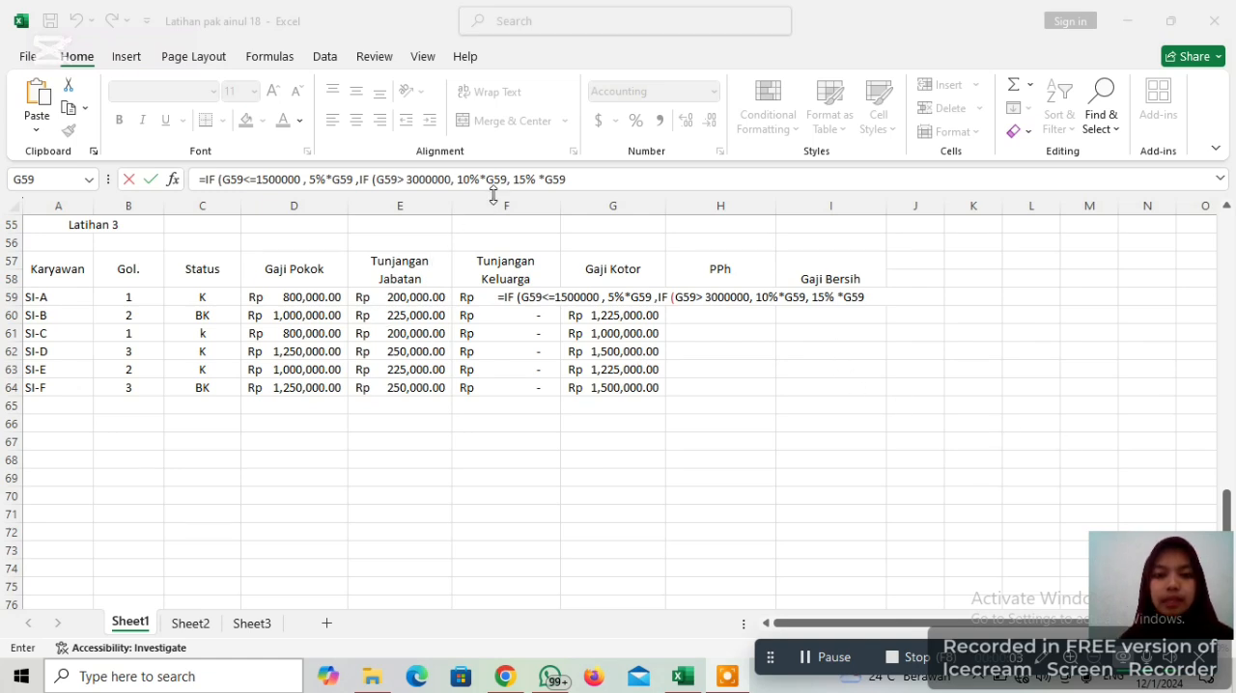
# Close both IF functions in the H59 formula and enter it, accepting the suggested formula correction
pyautogui.click(573, 181)
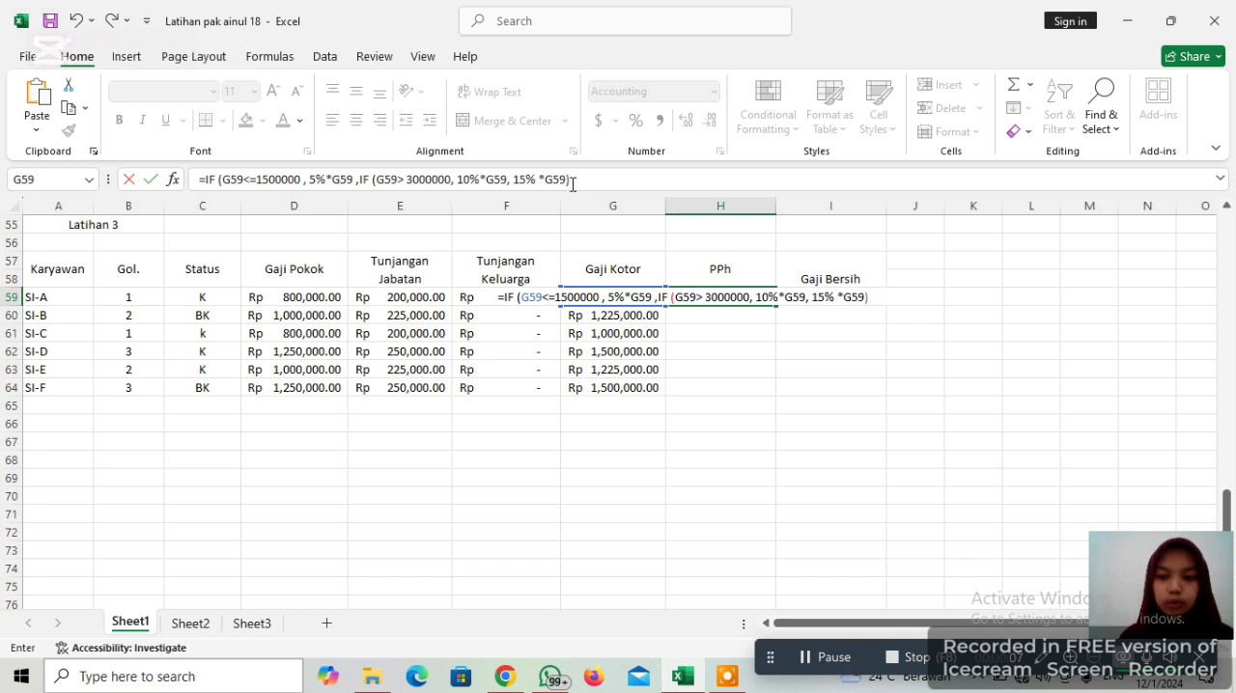
pyautogui.write('))(')
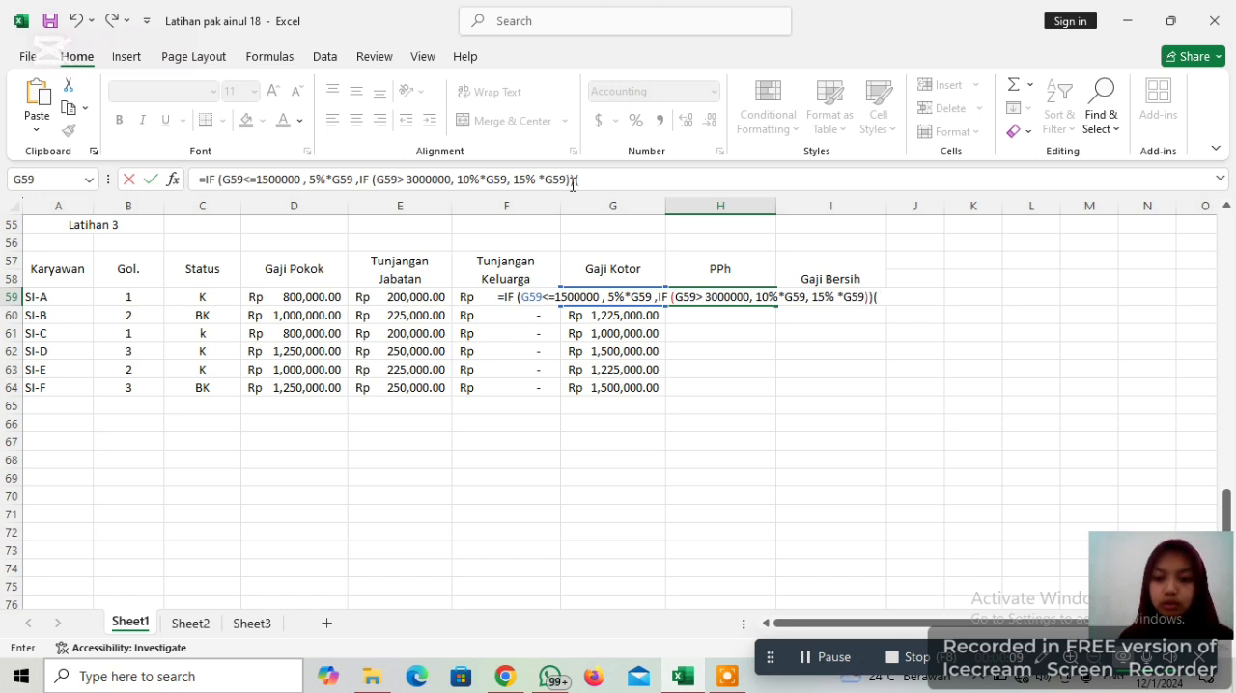
pyautogui.press('BackSpace')
pyautogui.write(')')
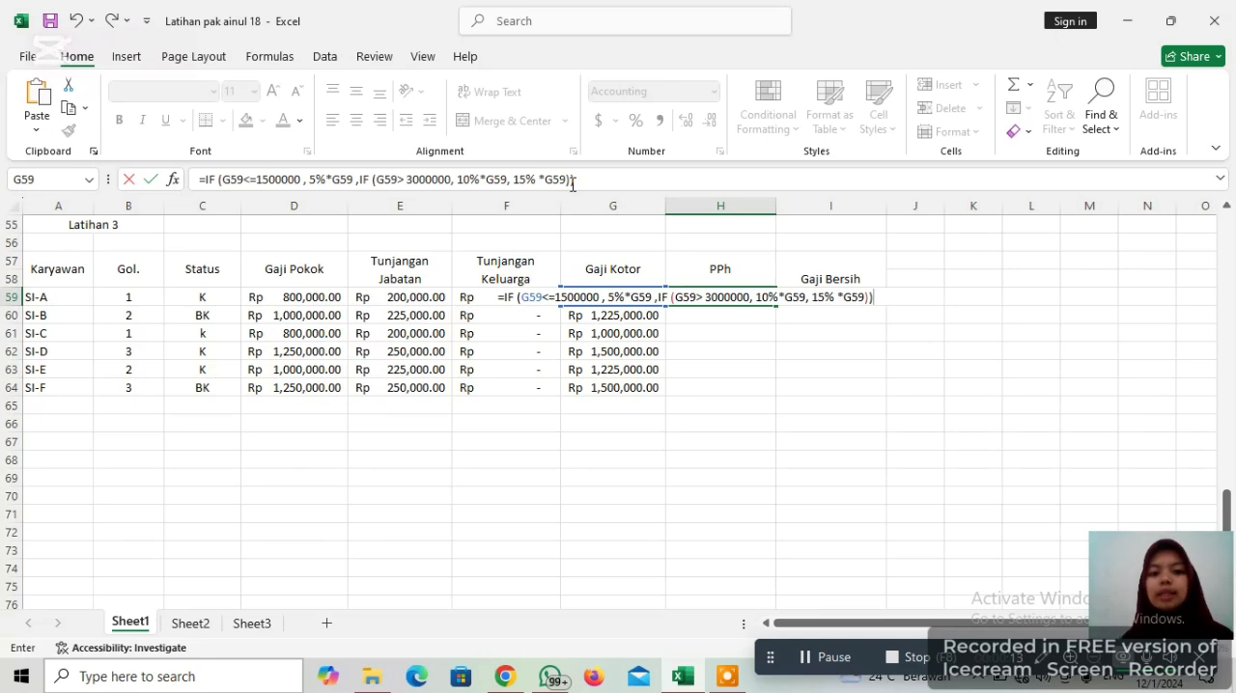
pyautogui.press('Return')
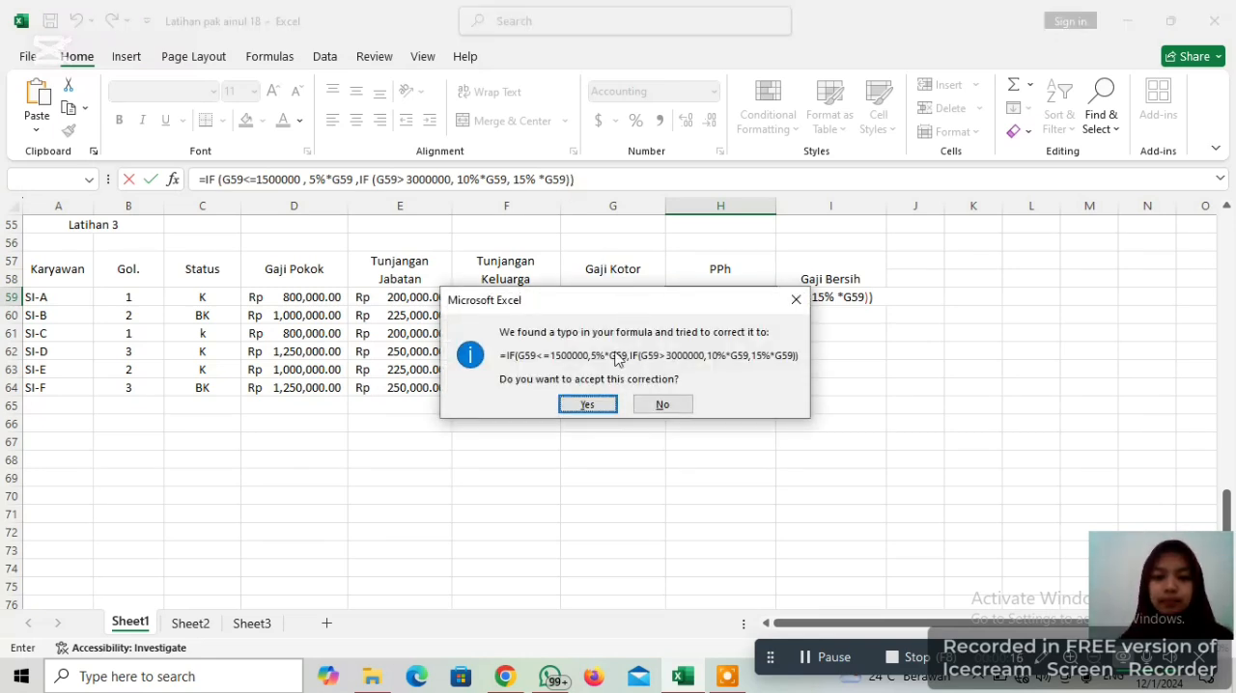
pyautogui.click(591, 404)
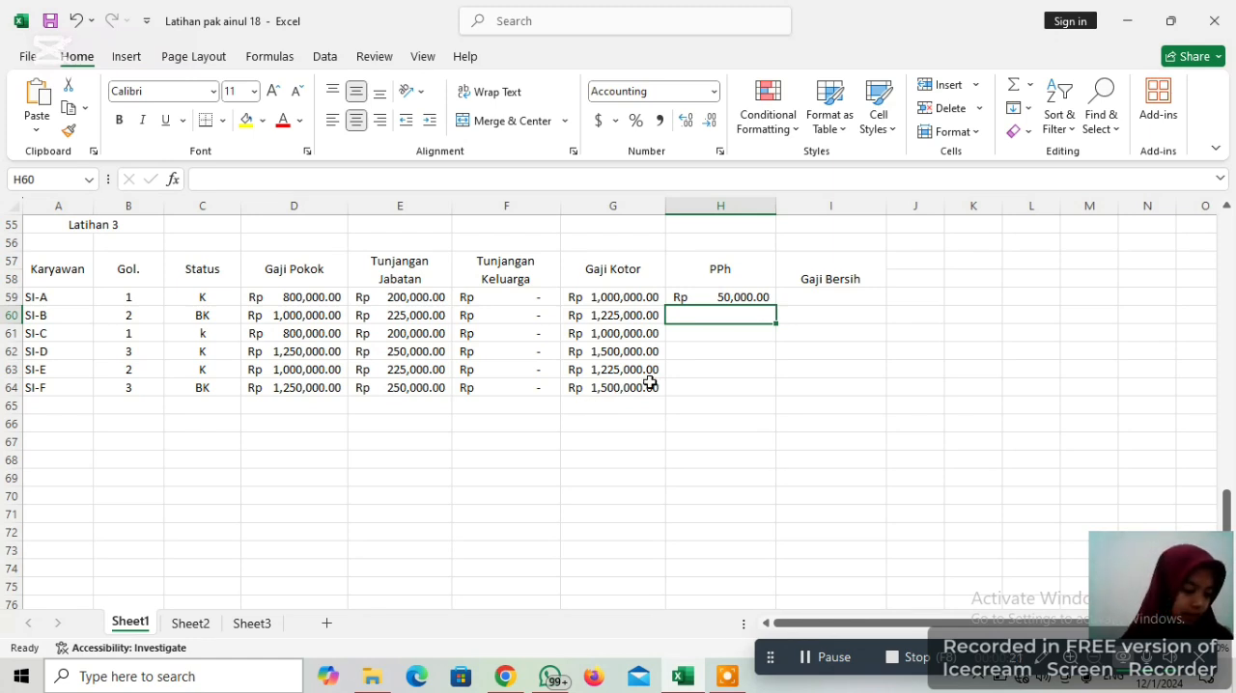
# Fill the PPh formula from H59 down through H64 for the remaining employees
pyautogui.click(772, 296)
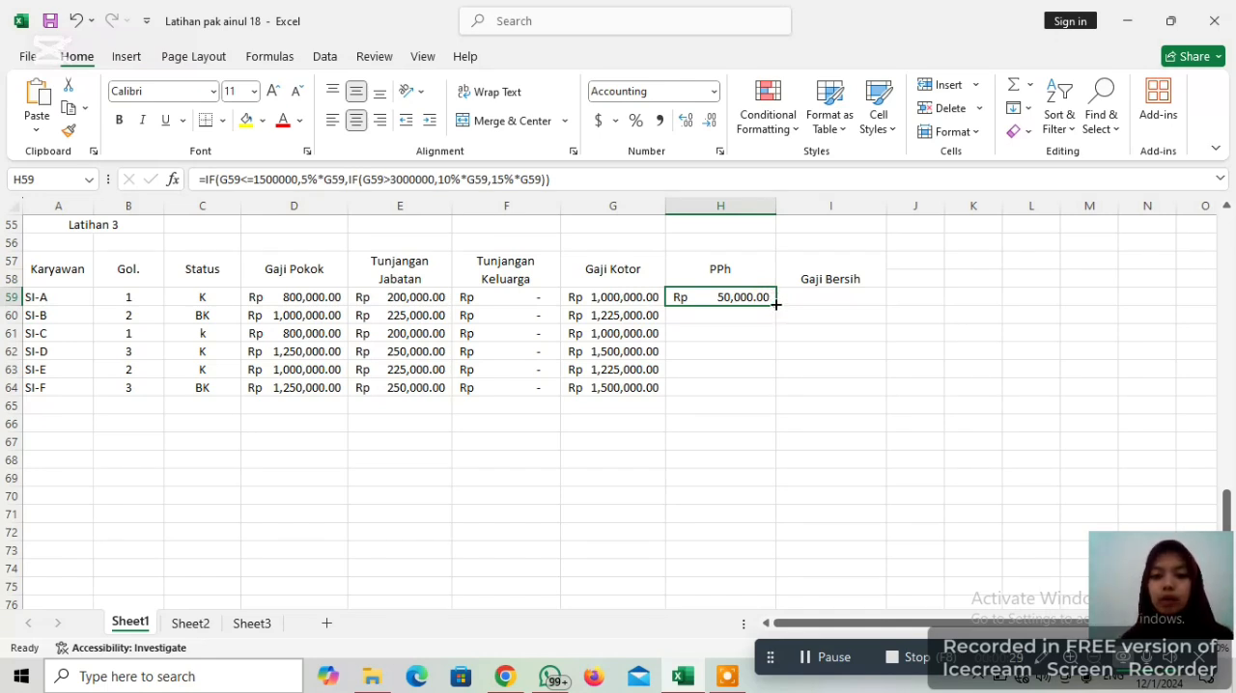
pyautogui.moveTo(775, 304); pyautogui.dragTo(761, 395)
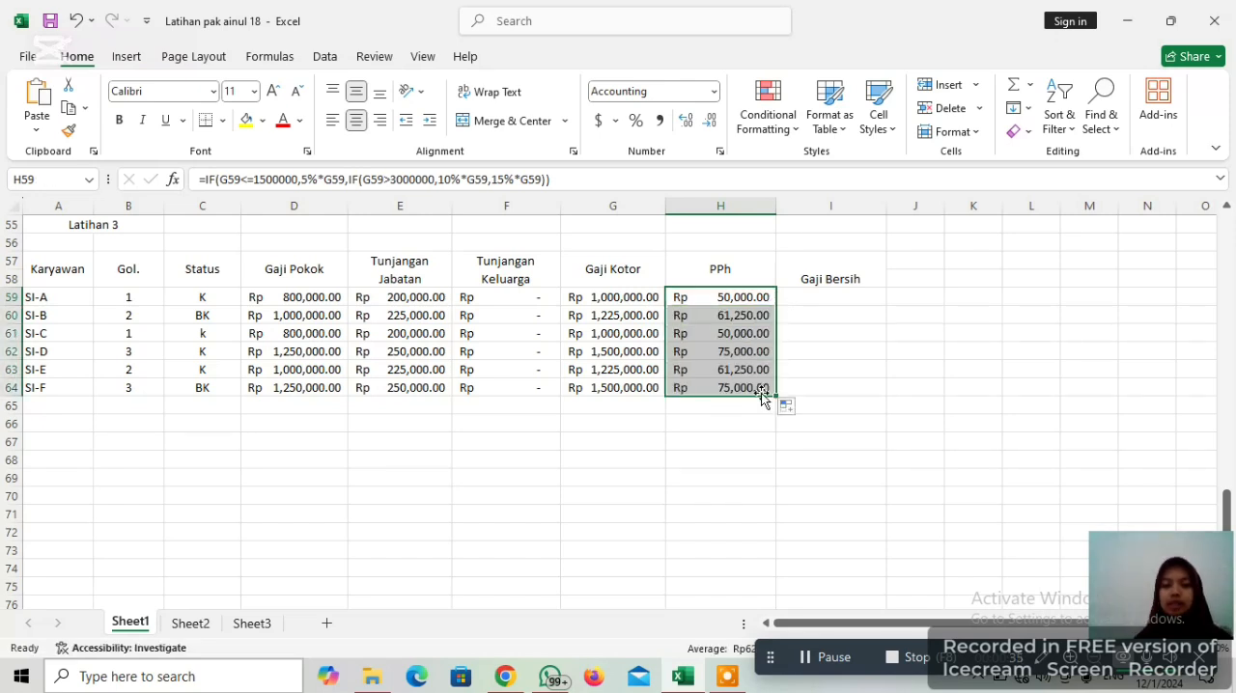
pyautogui.click(784, 296)
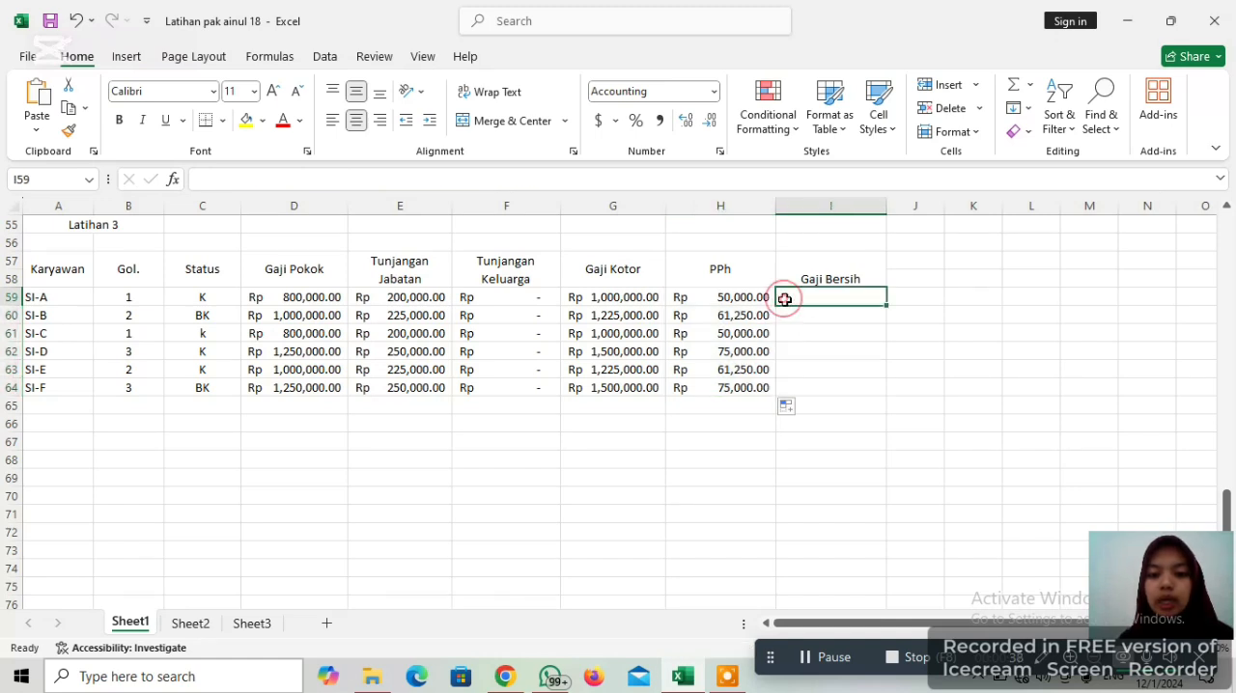
pyautogui.click(739, 317)
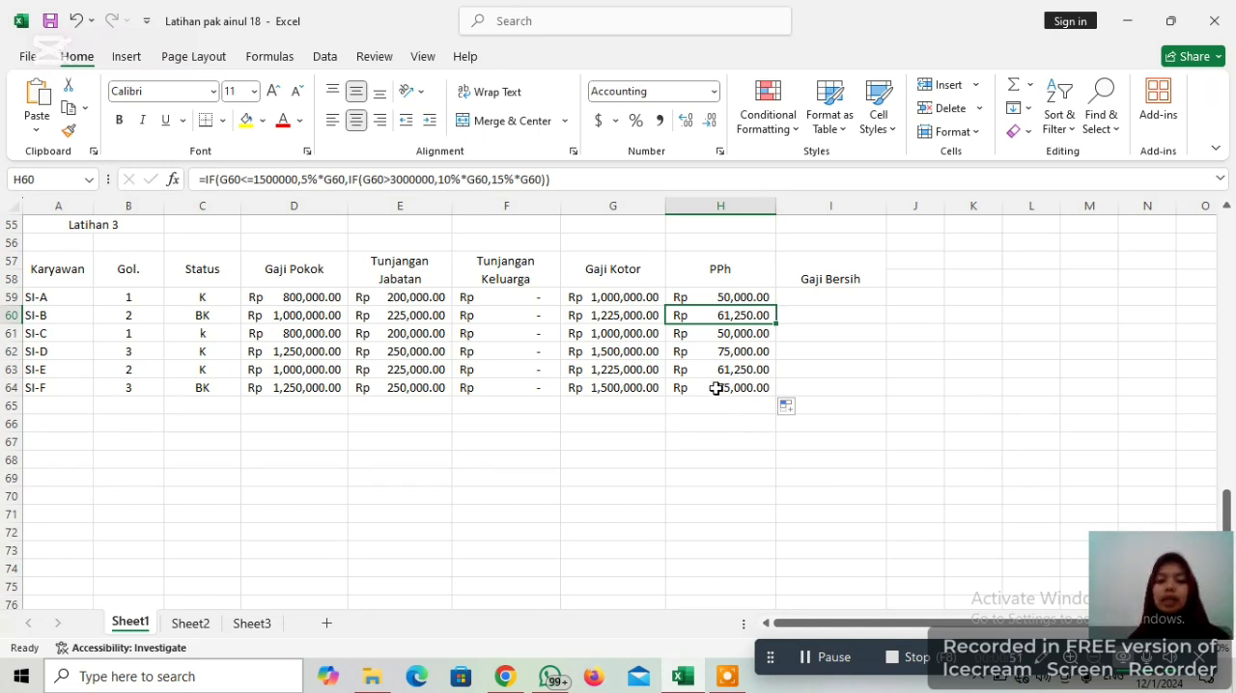
# Calculate the first Gaji Bersih in I59 by subtracting PPh from Gaji Kotor with the formula =G59-H59
pyautogui.click(802, 293)
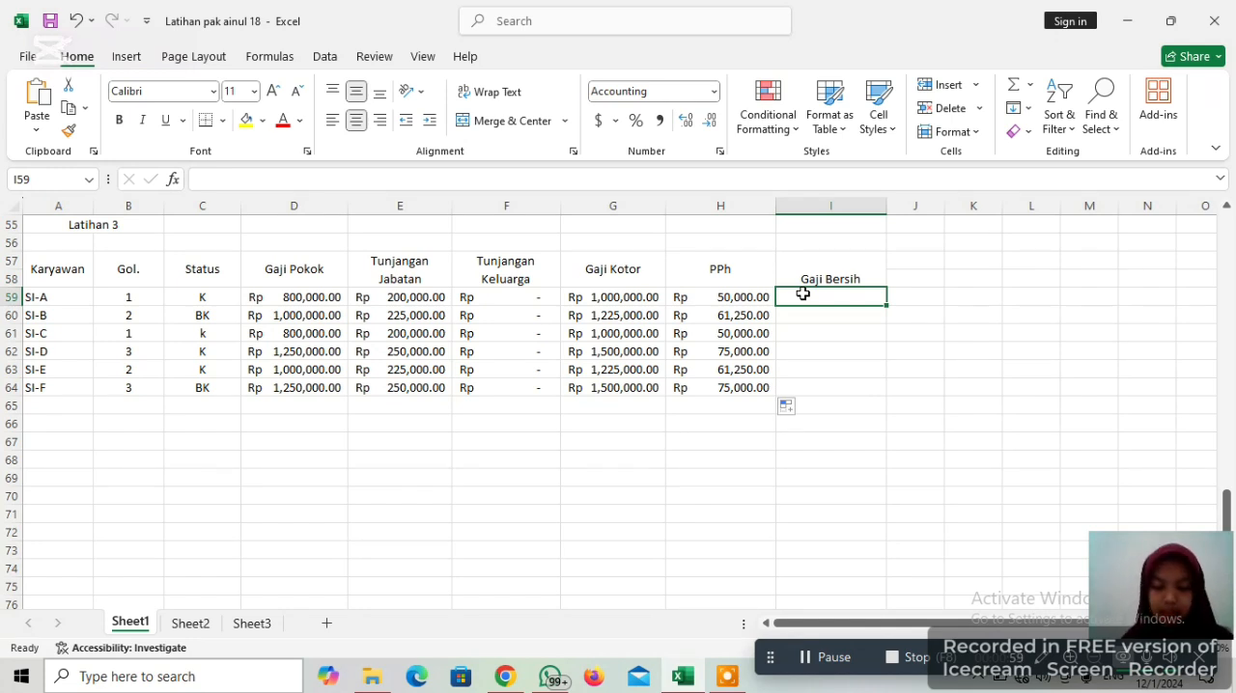
pyautogui.write('=')
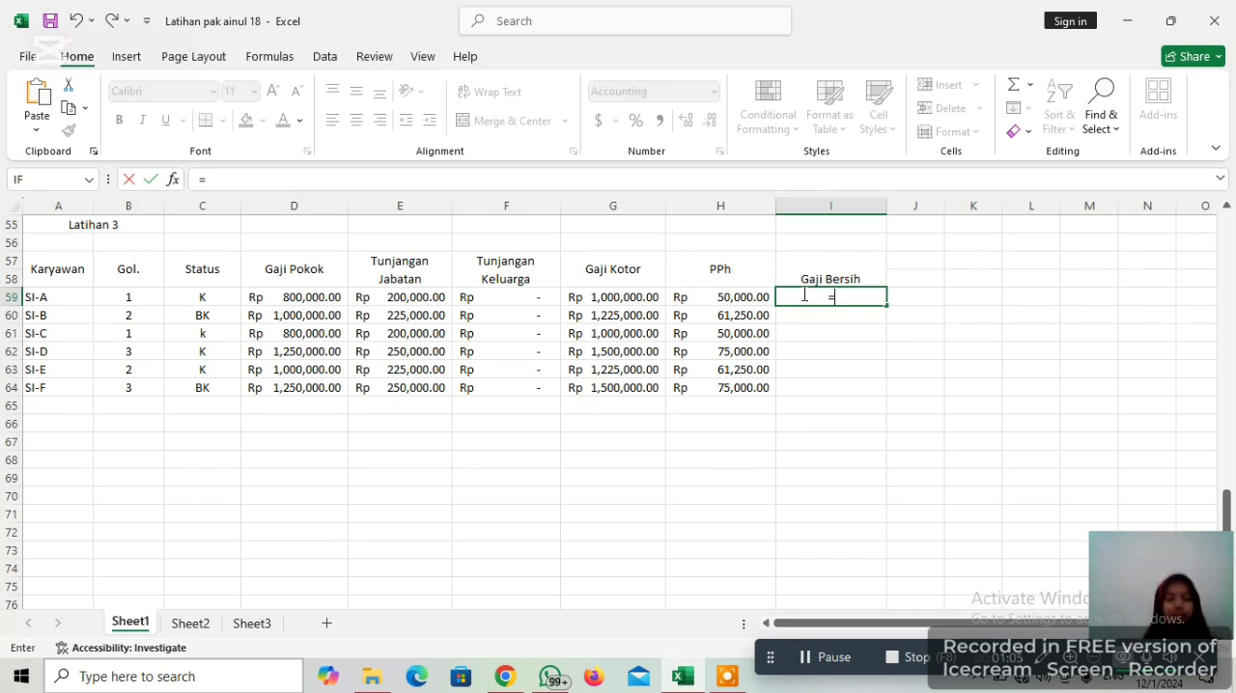
pyautogui.click(632, 298)
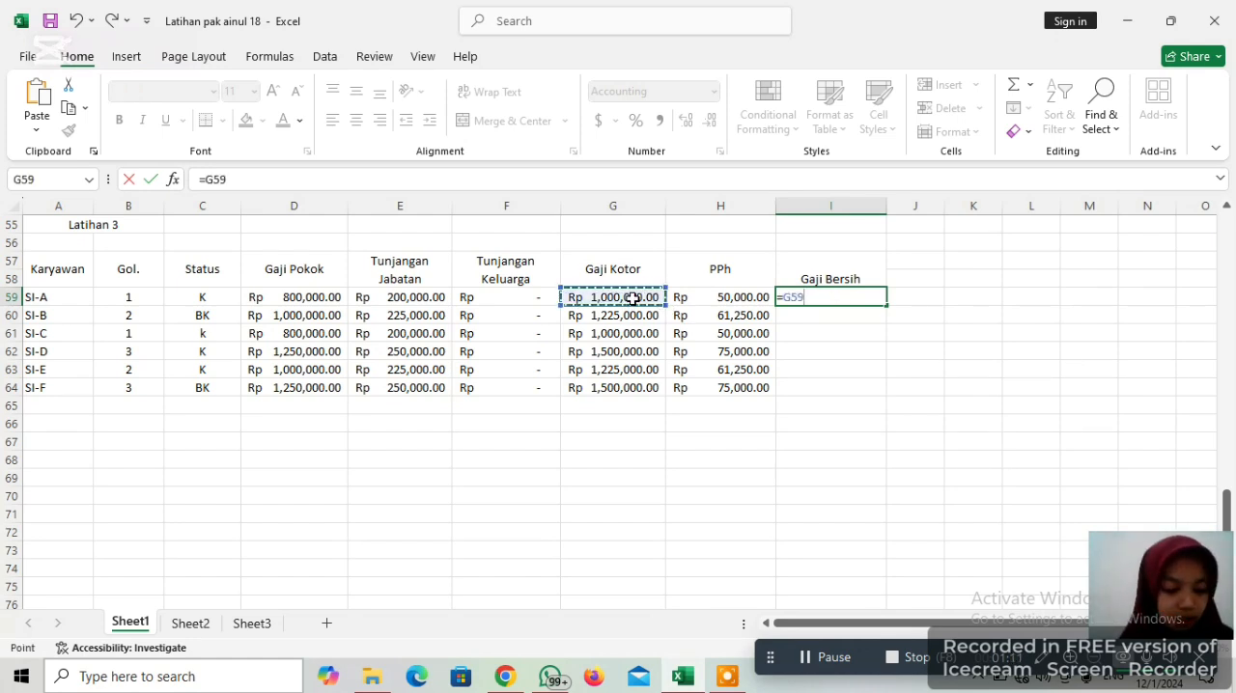
pyautogui.write('_')
pyautogui.press('BackSpace')
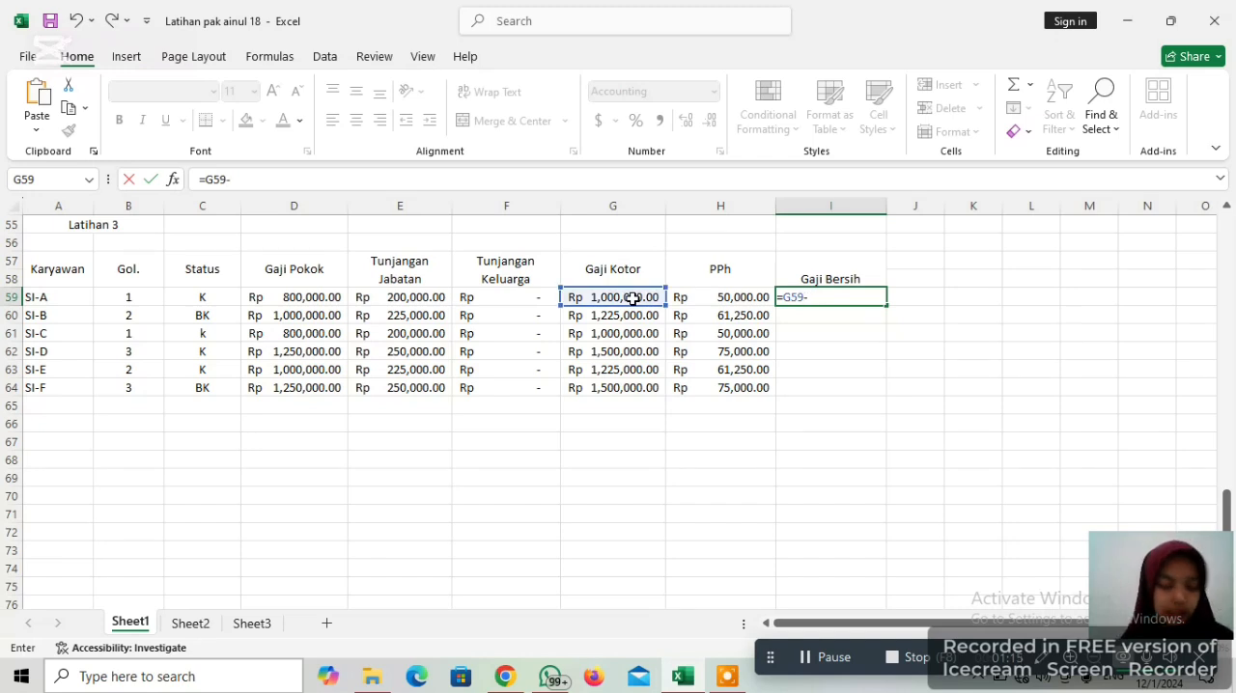
pyautogui.click(732, 301)
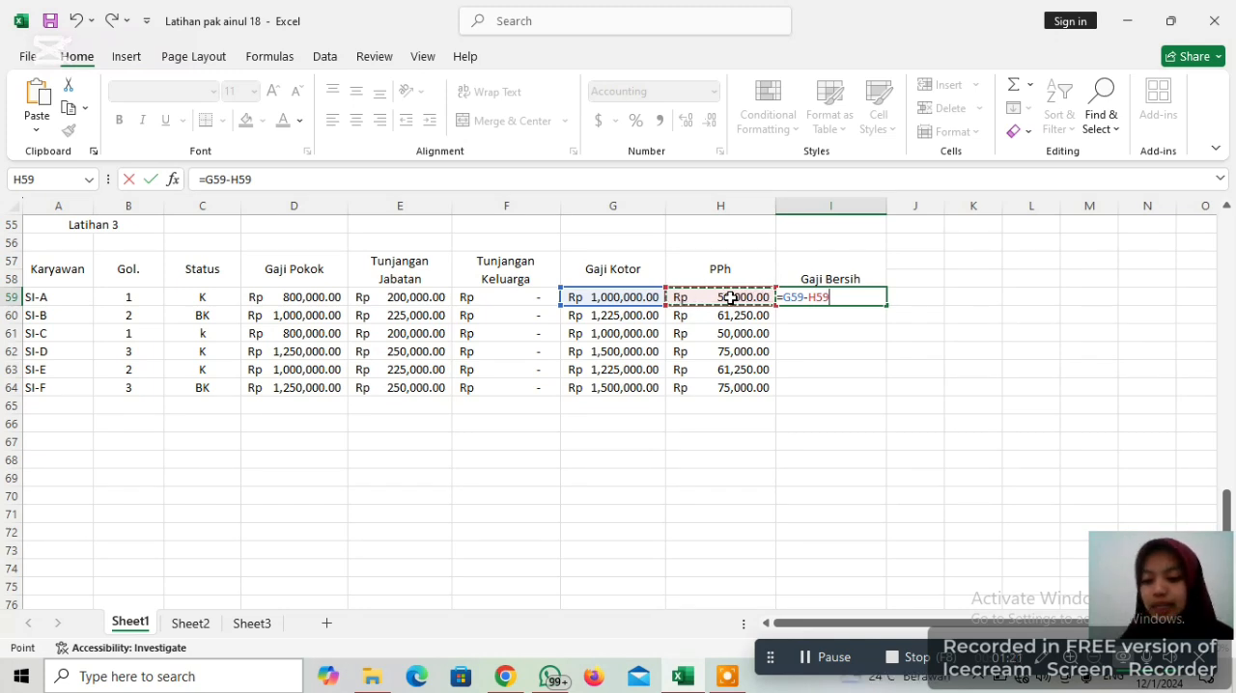
pyautogui.press('Return')
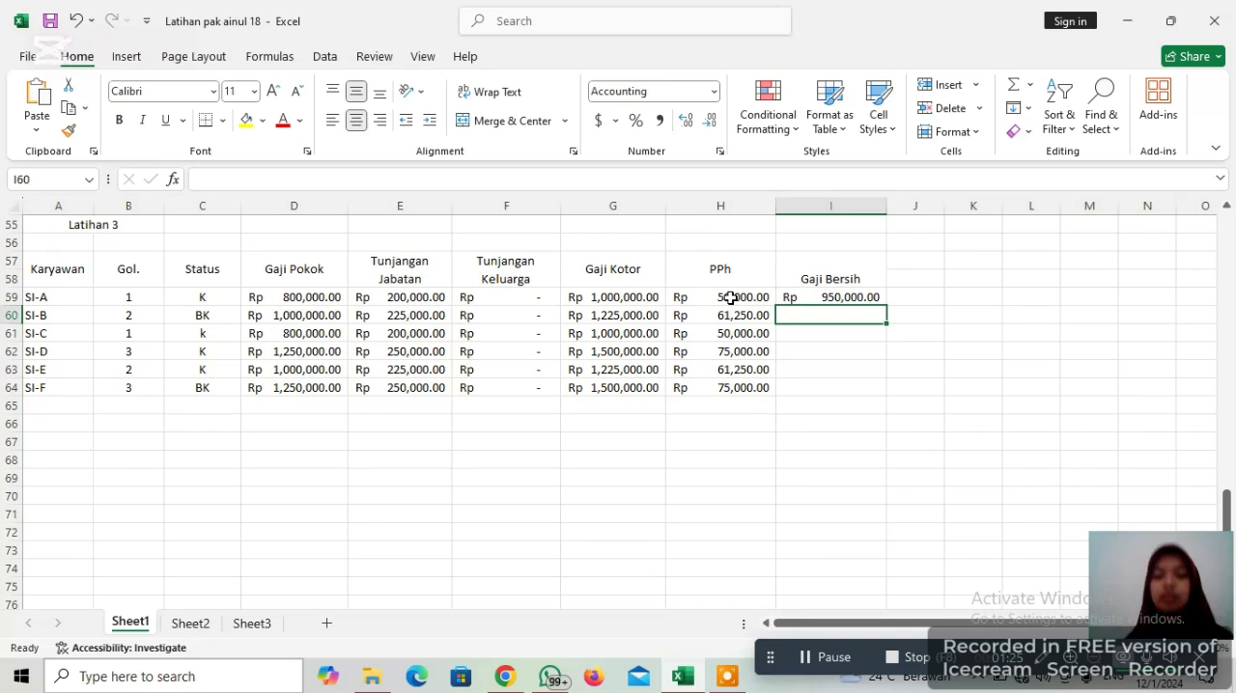
# Fill the Gaji Bersih formula from I59 down through I64 and deselect the filled range
pyautogui.click(829, 298)
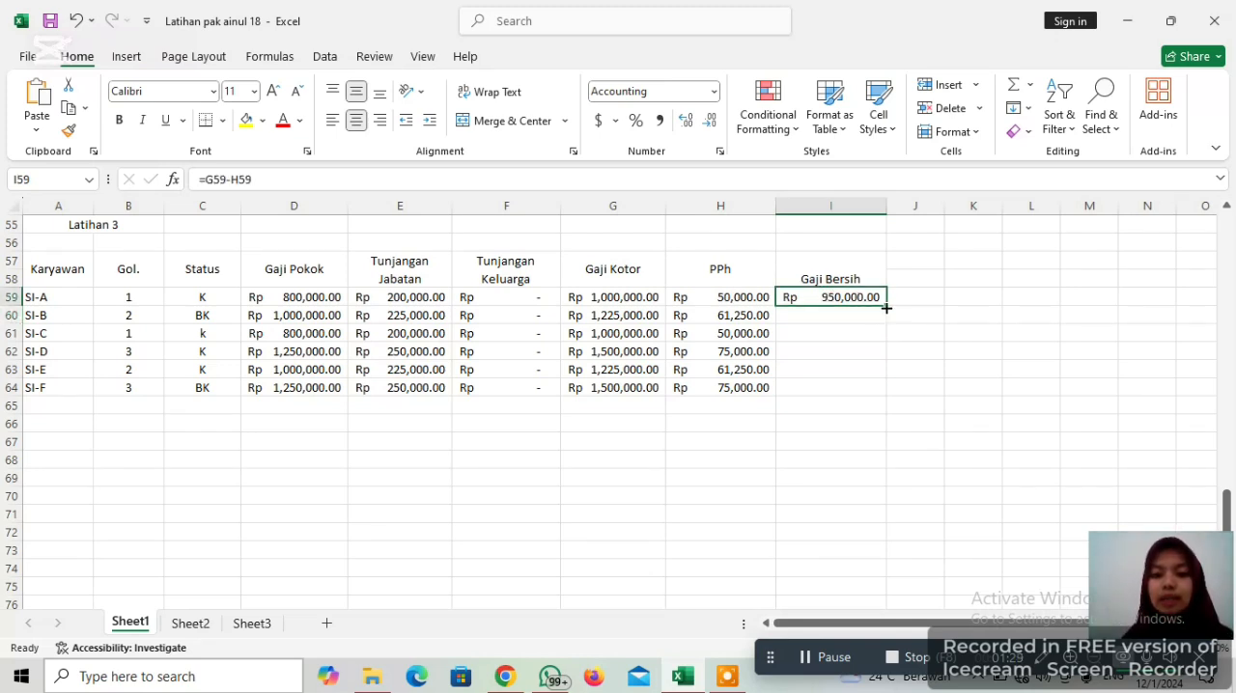
pyautogui.moveTo(884, 303); pyautogui.dragTo(874, 396)
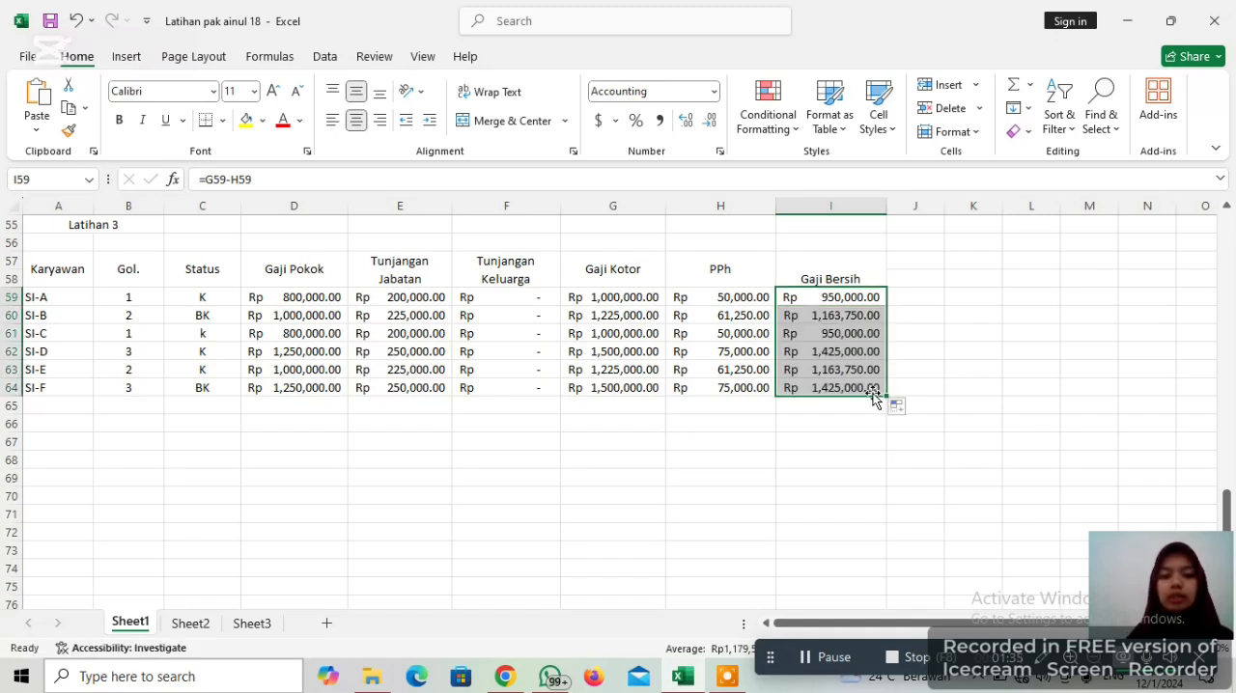
pyautogui.click(972, 280)
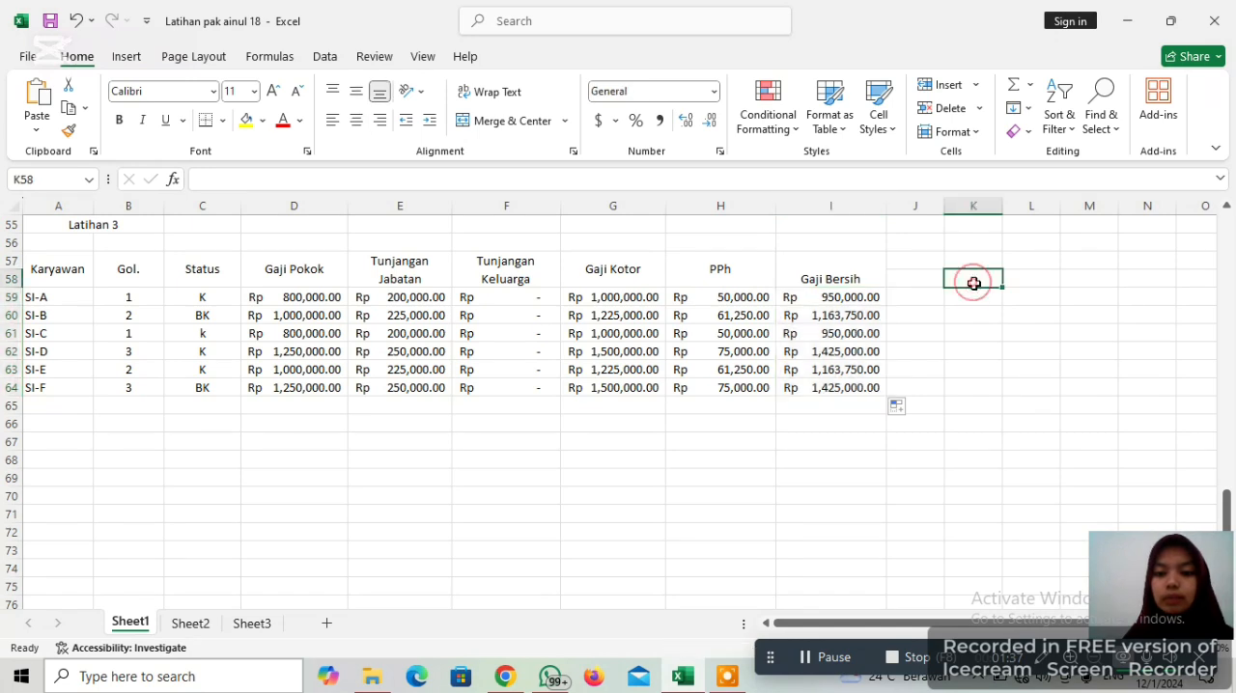